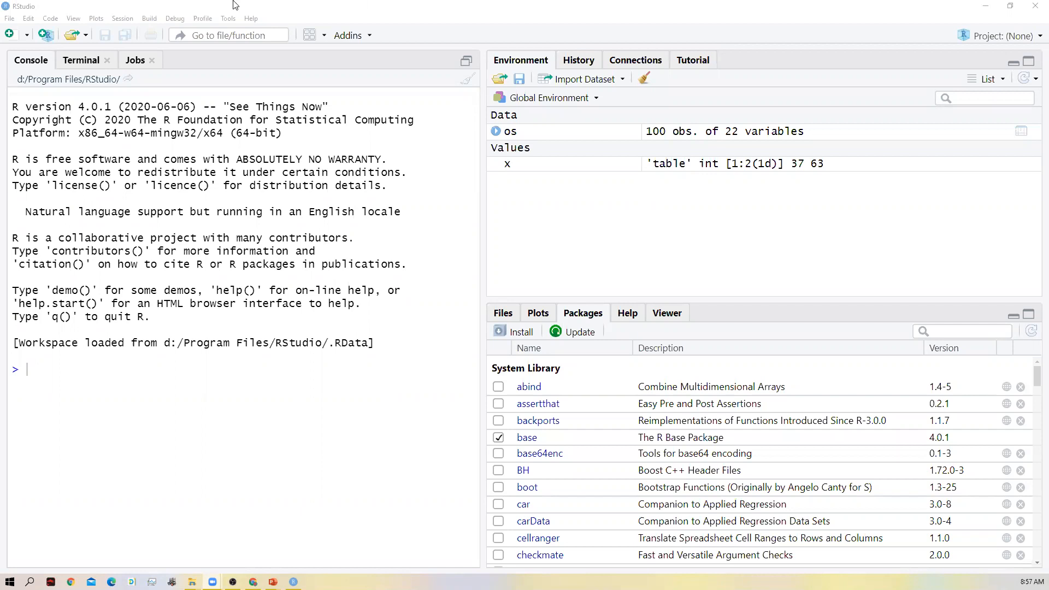
- Create a new project in a new directory named FK6193 inside the Desktop Workshop folder
{"action": "left_click", "coordinate": [10, 18]}
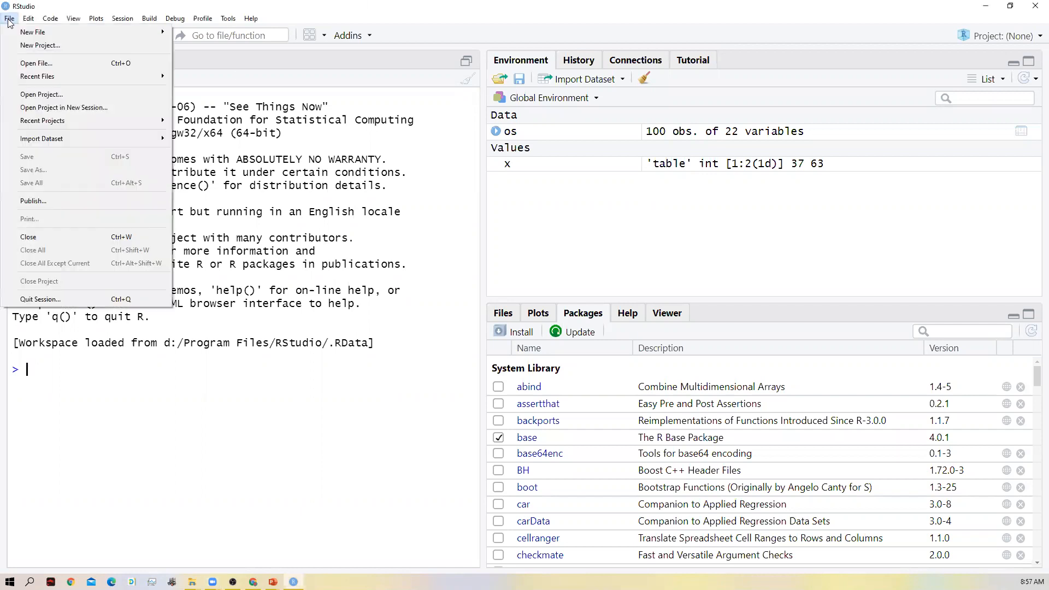
{"action": "left_click", "coordinate": [34, 49]}
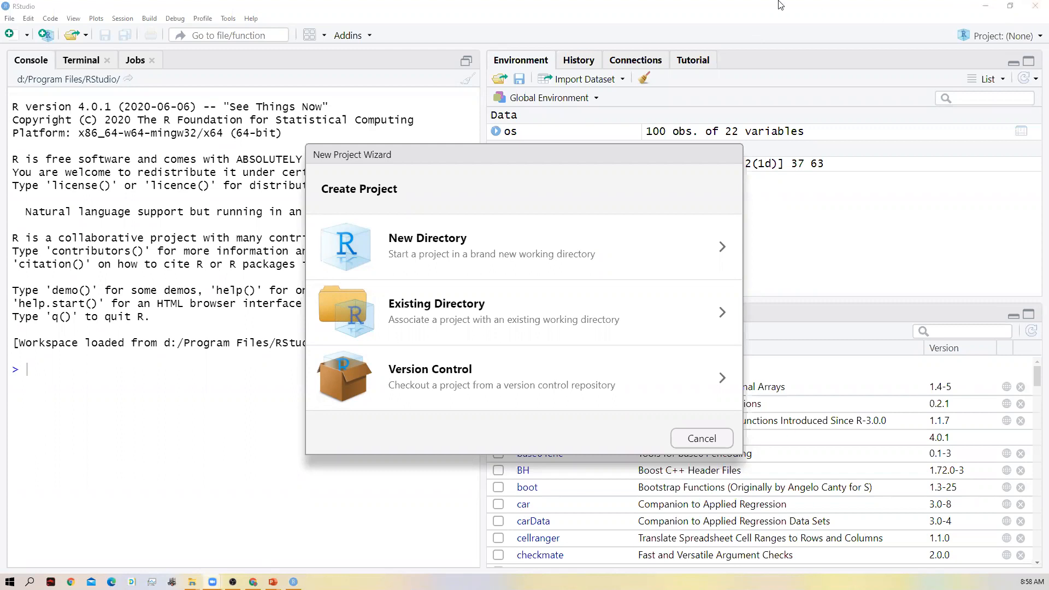
{"action": "left_click", "coordinate": [708, 245]}
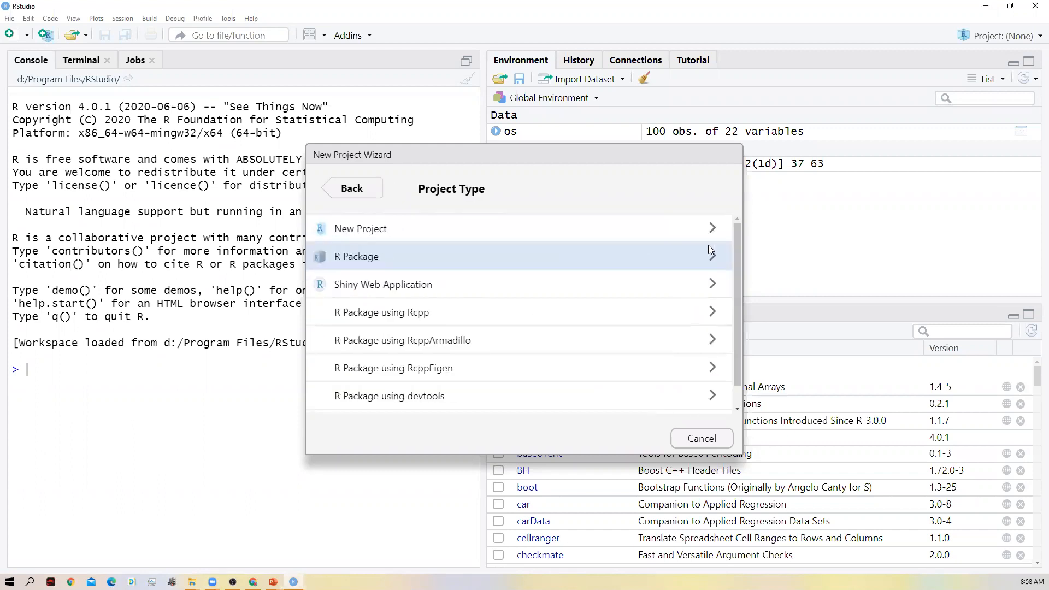
{"action": "left_click", "coordinate": [459, 226]}
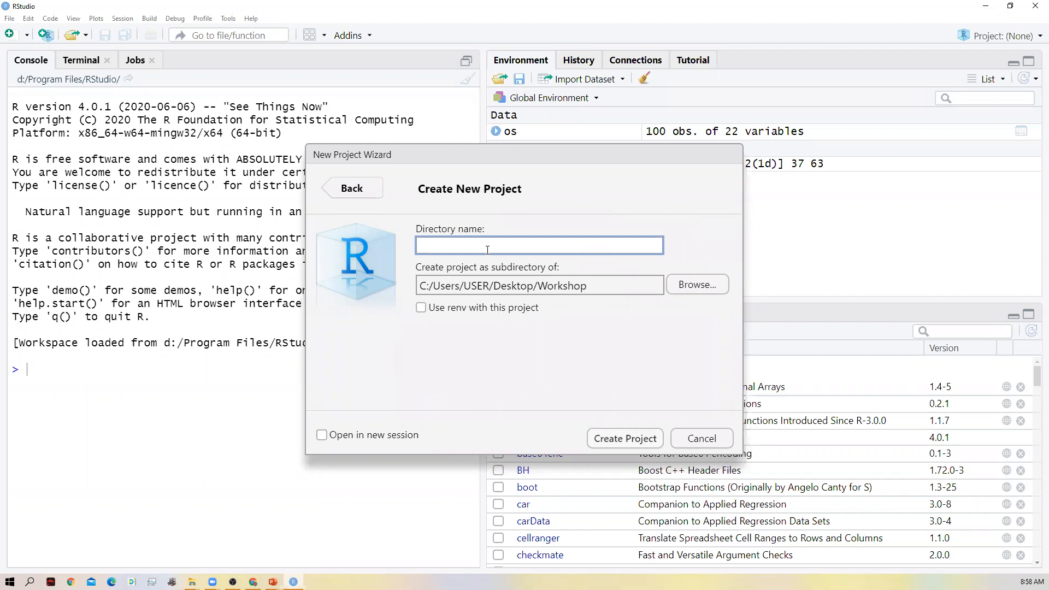
{"action": "type", "text": "FK6193"}
{"action": "left_click", "coordinate": [492, 310]}
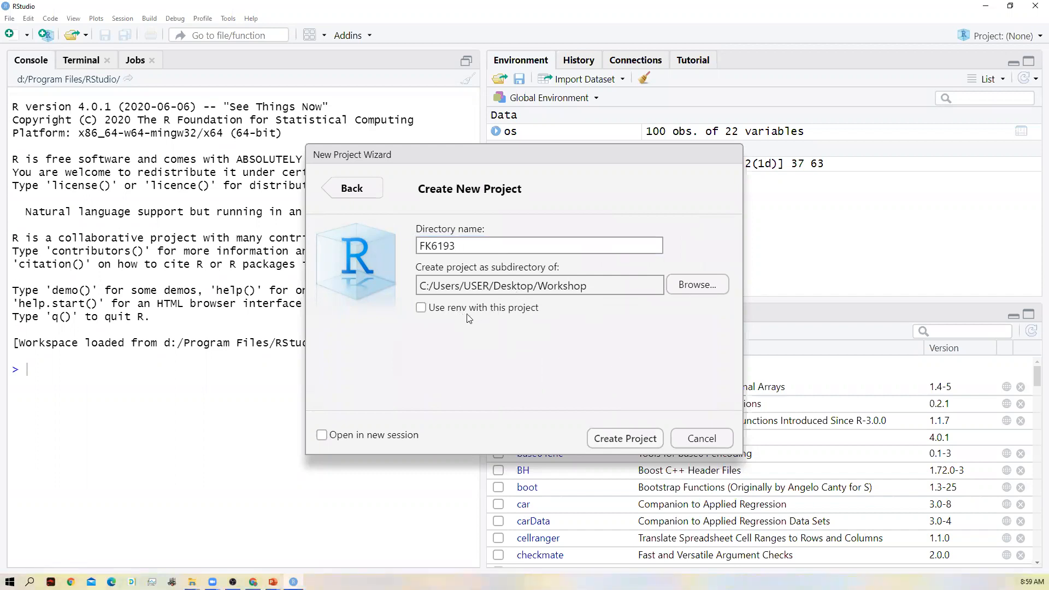
{"action": "left_click", "coordinate": [430, 313]}
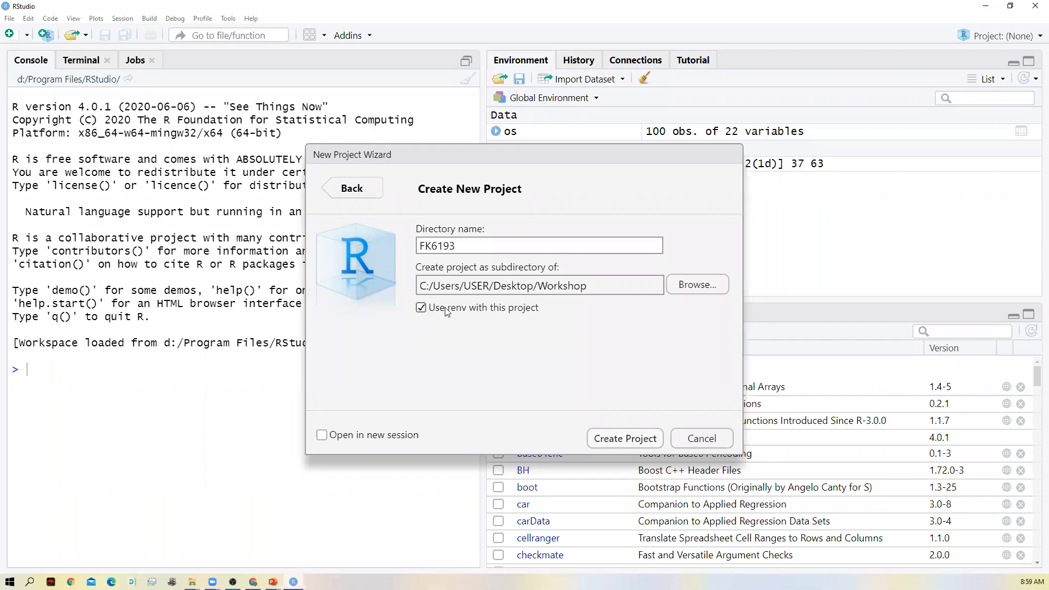
{"action": "left_click", "coordinate": [628, 443]}
{"action": "left_click", "coordinate": [620, 443]}
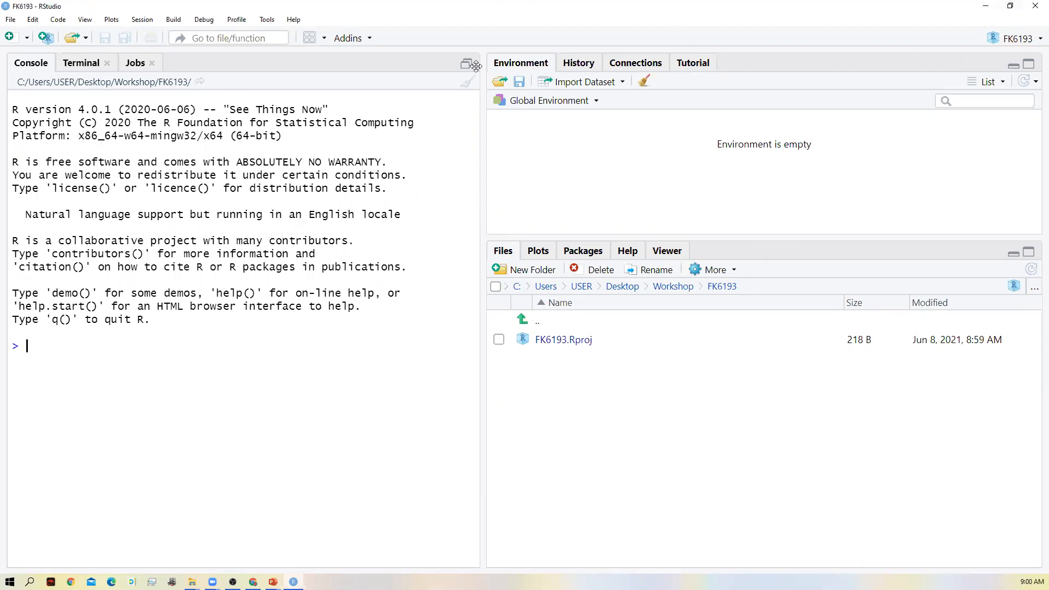
- Start an Excel dataset import and load the file sga (3).xls from the Downloads folder
{"action": "left_click", "coordinate": [10, 20]}
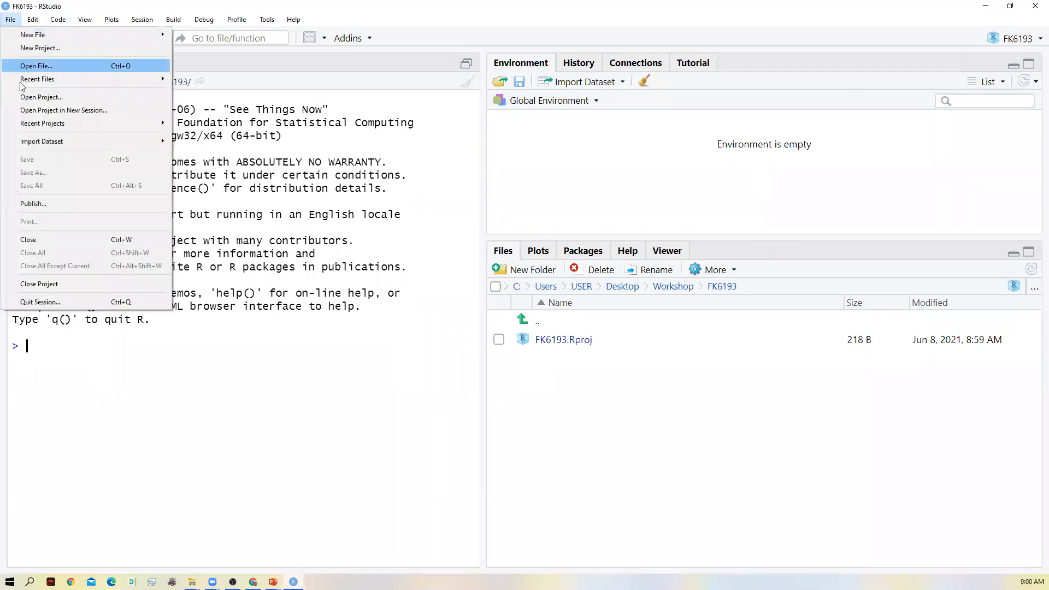
{"action": "mouse_move", "coordinate": [122, 141]}
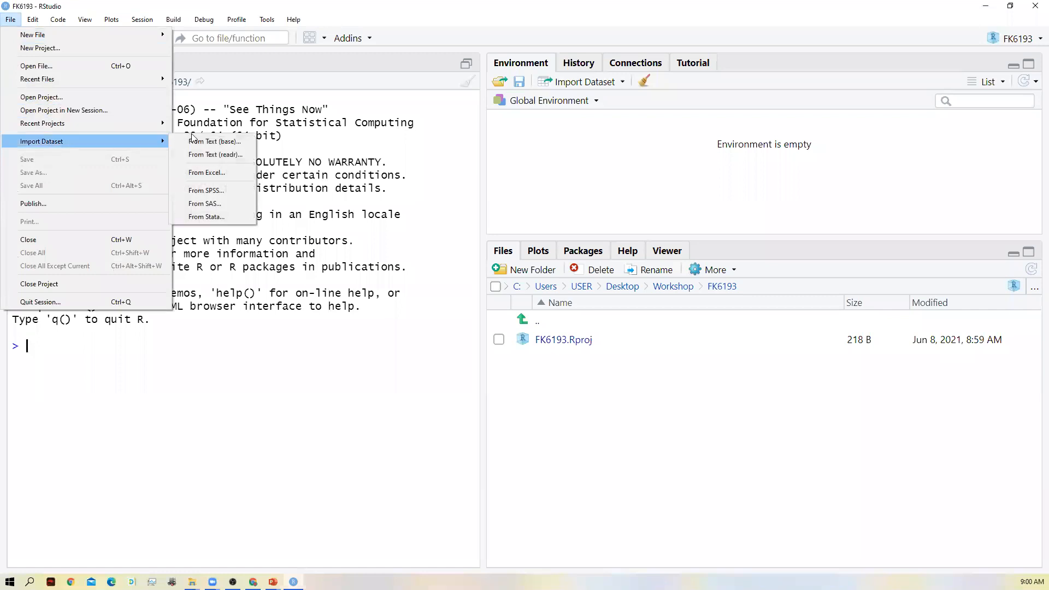
{"action": "left_click", "coordinate": [219, 173]}
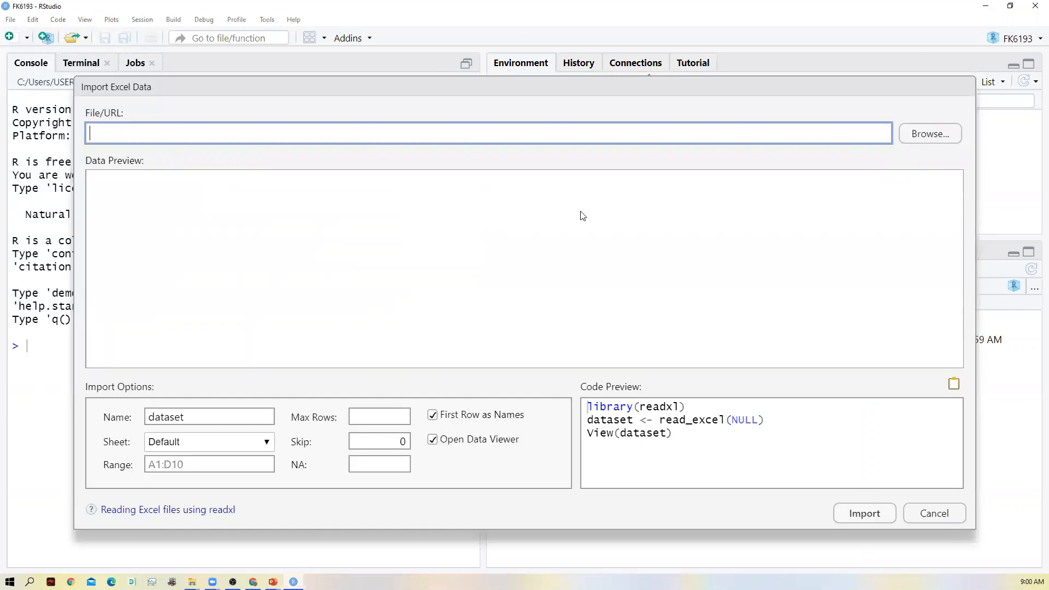
{"action": "left_click", "coordinate": [916, 135]}
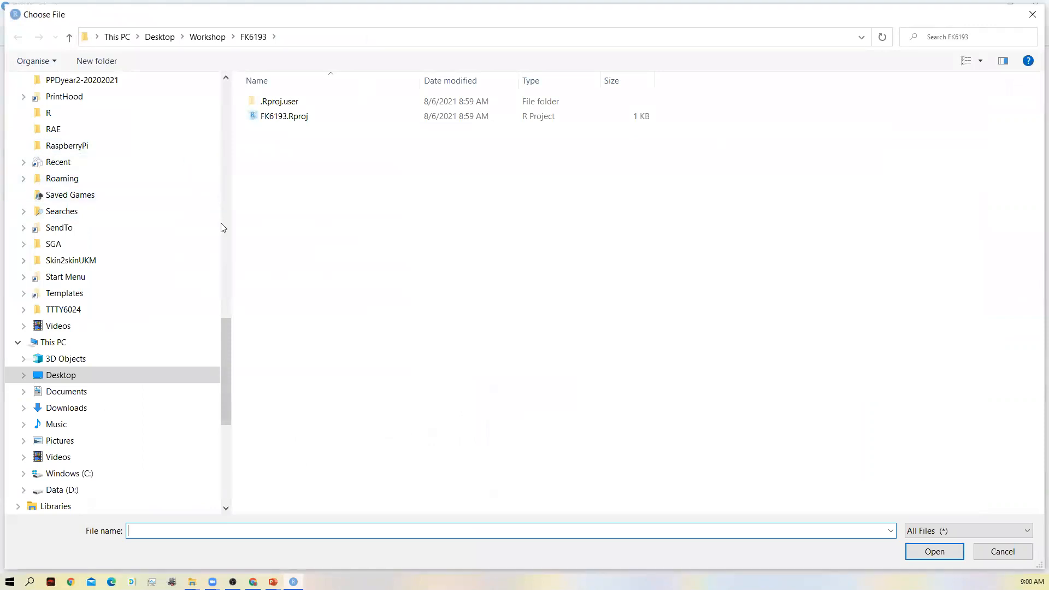
{"action": "left_click", "coordinate": [228, 193]}
{"action": "left_click", "coordinate": [229, 189]}
{"action": "left_click_drag", "start_coordinate": [228, 188], "coordinate": [224, 143]}
{"action": "left_click", "coordinate": [84, 122]}
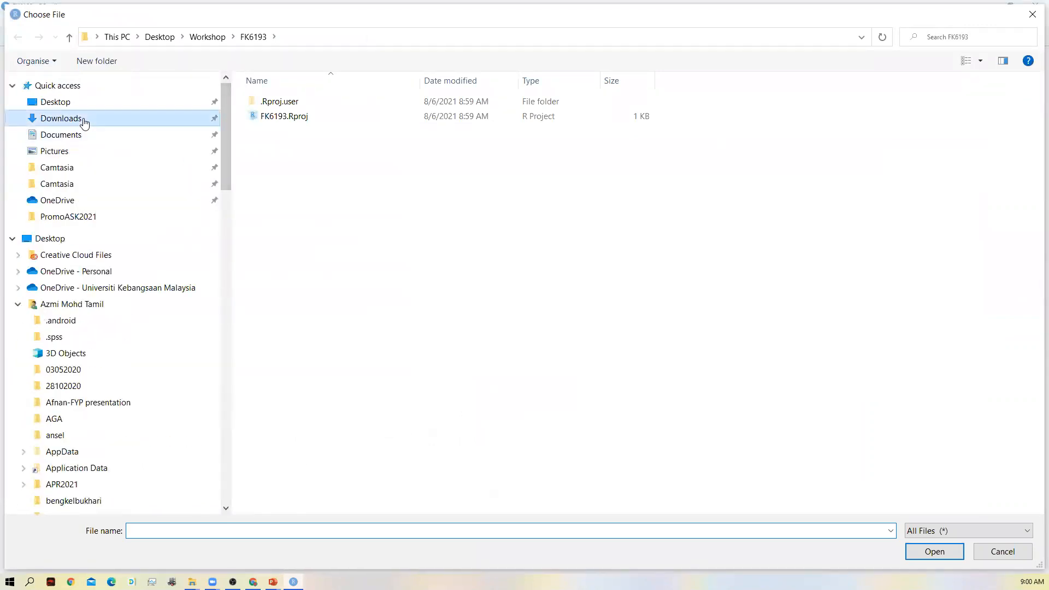
{"action": "left_click", "coordinate": [354, 126]}
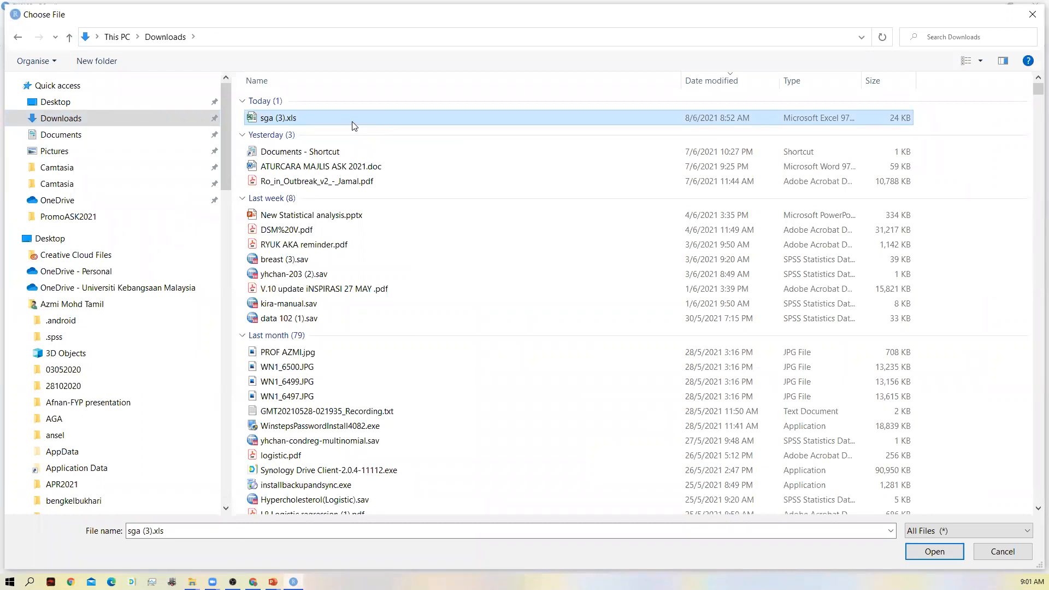
{"action": "double_click", "coordinate": [353, 122]}
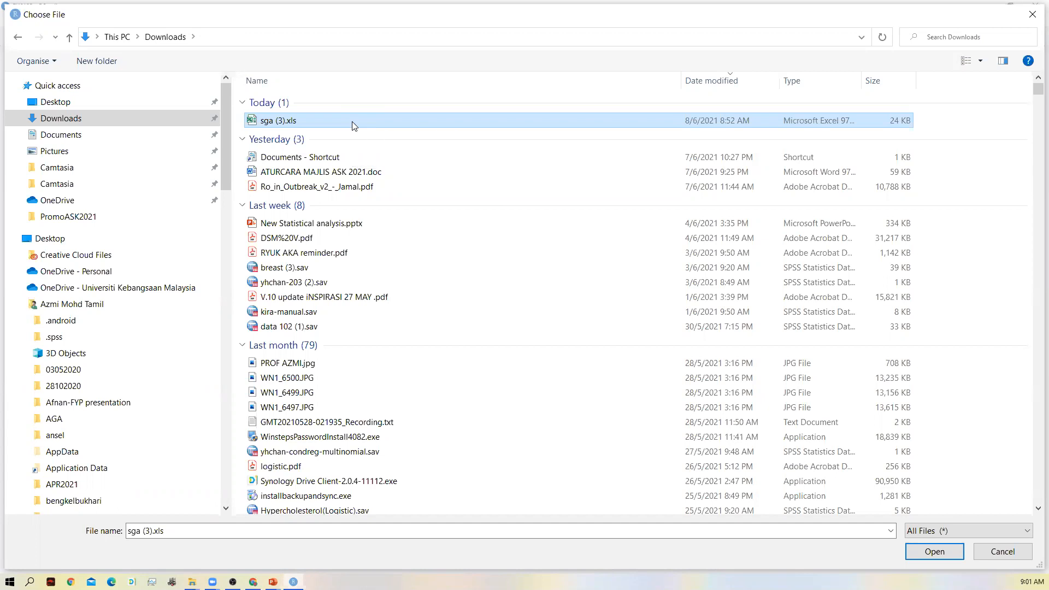
{"action": "key", "text": "F2"}
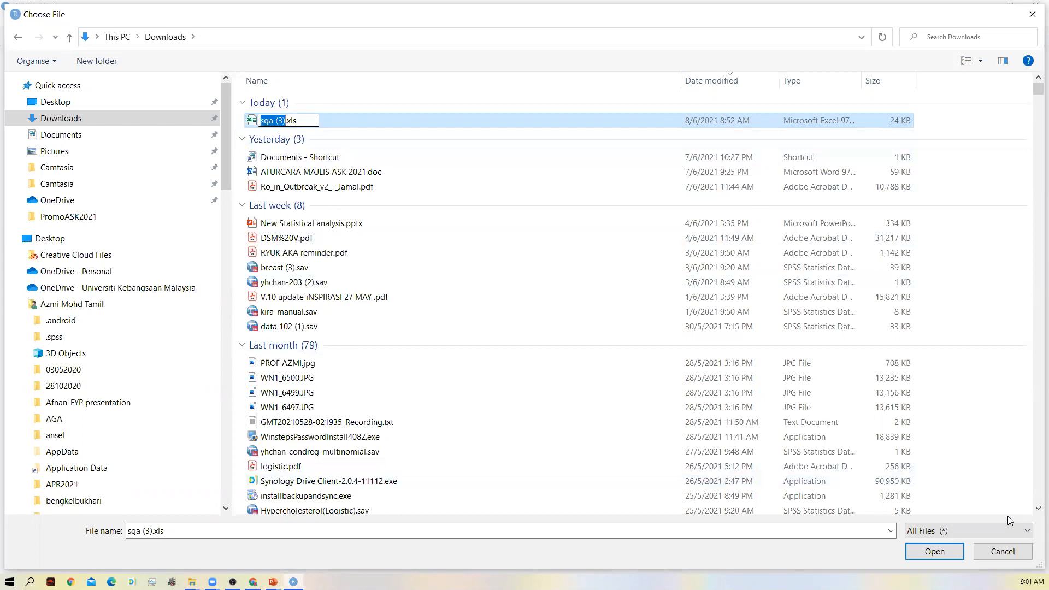
{"action": "left_click", "coordinate": [953, 557]}
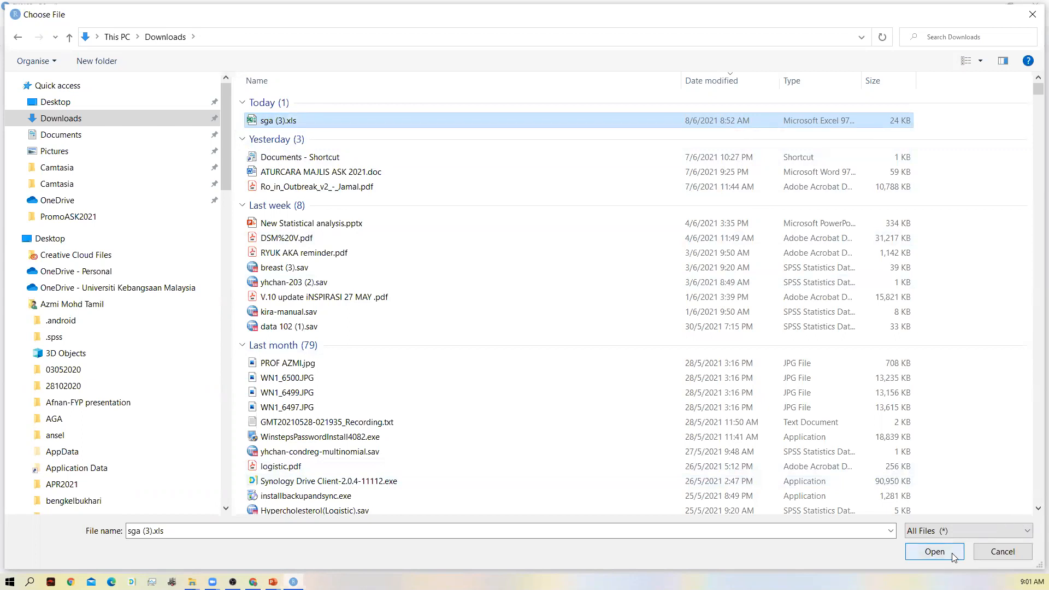
{"action": "left_click", "coordinate": [935, 553]}
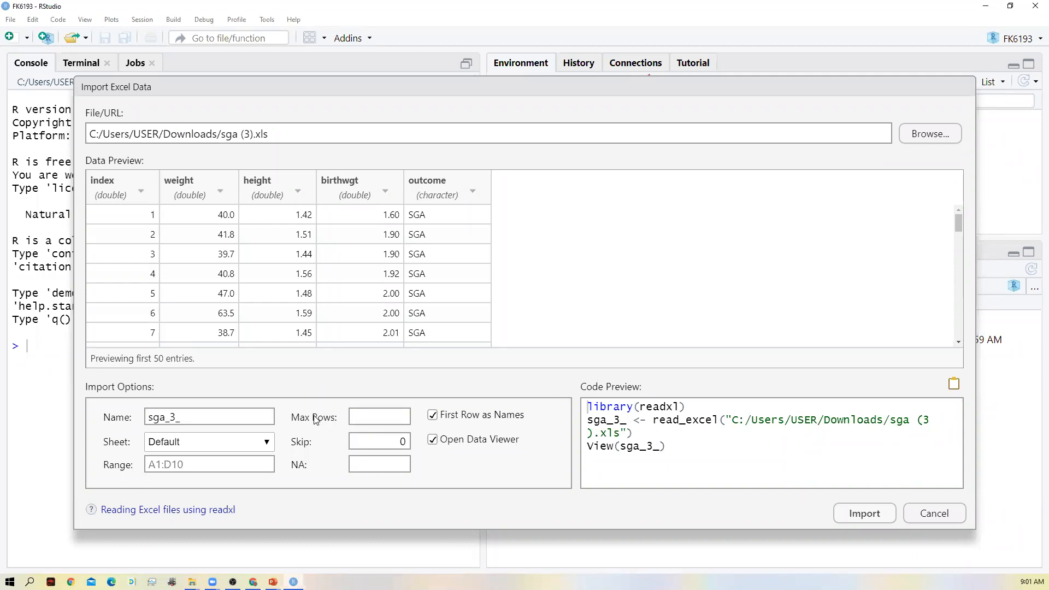
- Name the dataset sga and import the Excel data
{"action": "left_click", "coordinate": [201, 416]}
{"action": "key", "text": "BackSpace"}
{"action": "key", "text": "BackSpace"}
{"action": "key", "text": "BackSpace"}
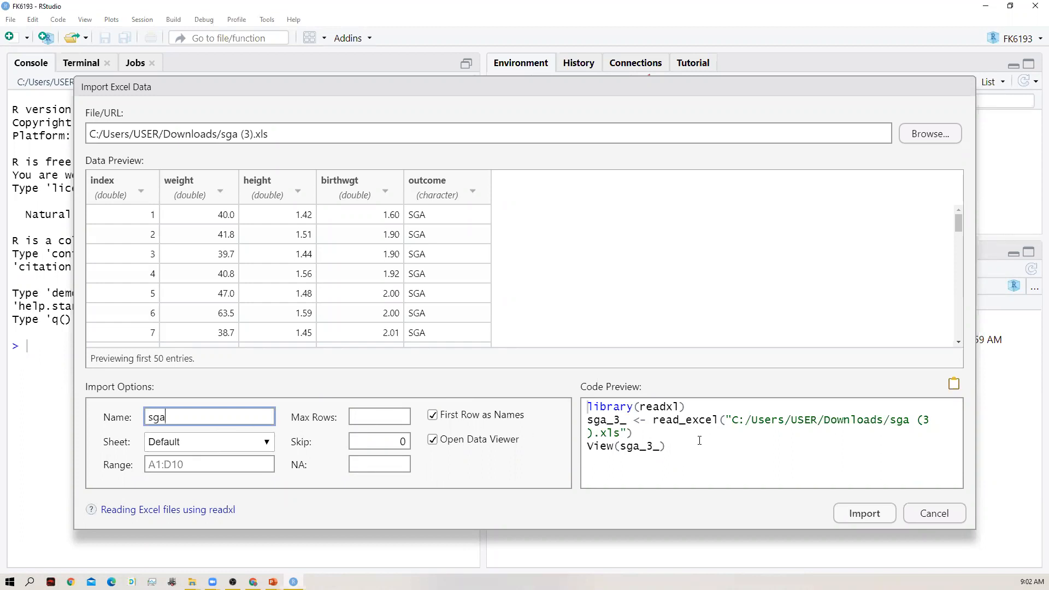
{"action": "left_click", "coordinate": [659, 450]}
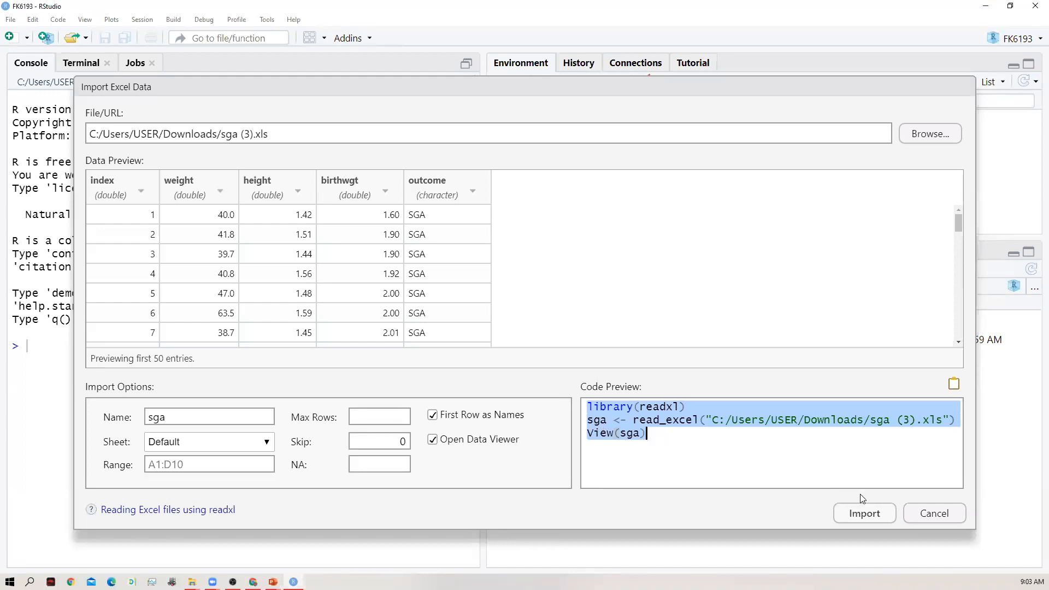
{"action": "left_click", "coordinate": [864, 513]}
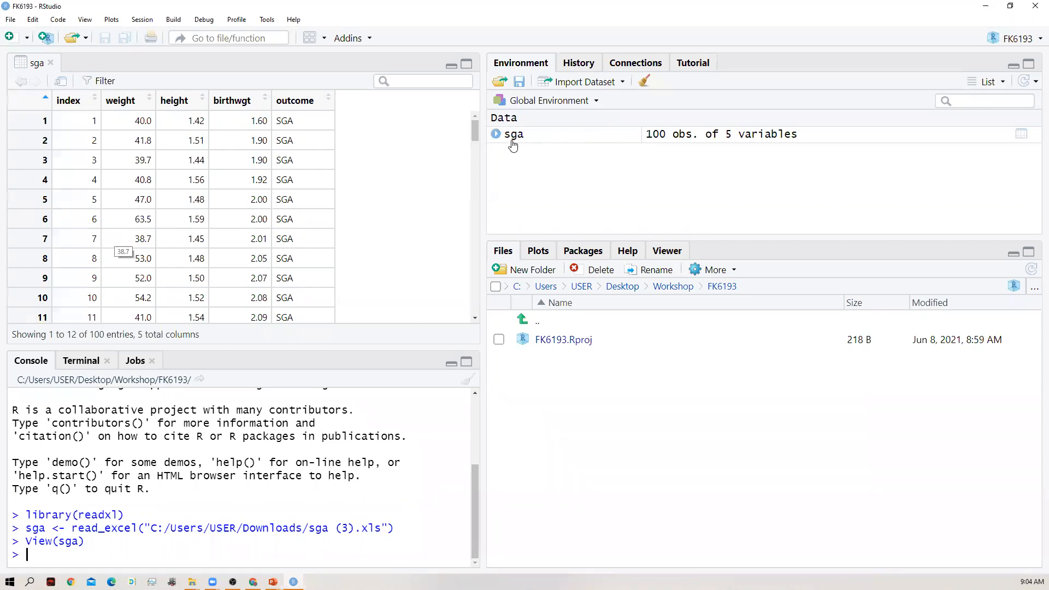
- Begin a console command that assigns to a new variable mBMI in the sga dataset (sga$mBMI<-)
{"action": "mouse_move", "coordinate": [511, 142]}
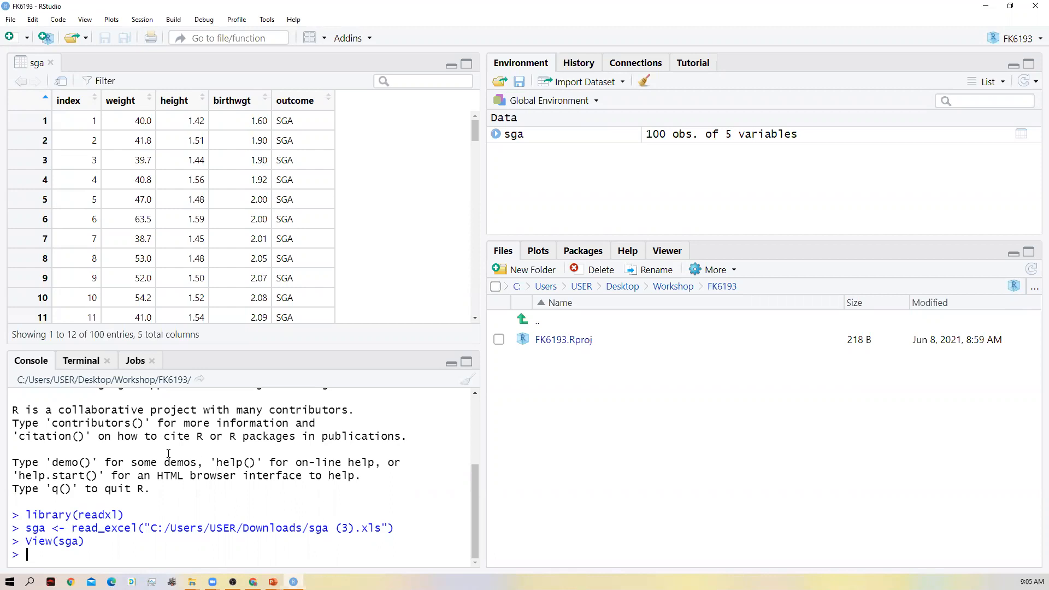
{"action": "mouse_move", "coordinate": [136, 488]}
{"action": "left_mouse_down"}
{"action": "mouse_move", "coordinate": [112, 489]}
{"action": "mouse_move", "coordinate": [151, 476]}
{"action": "left_mouse_up"}
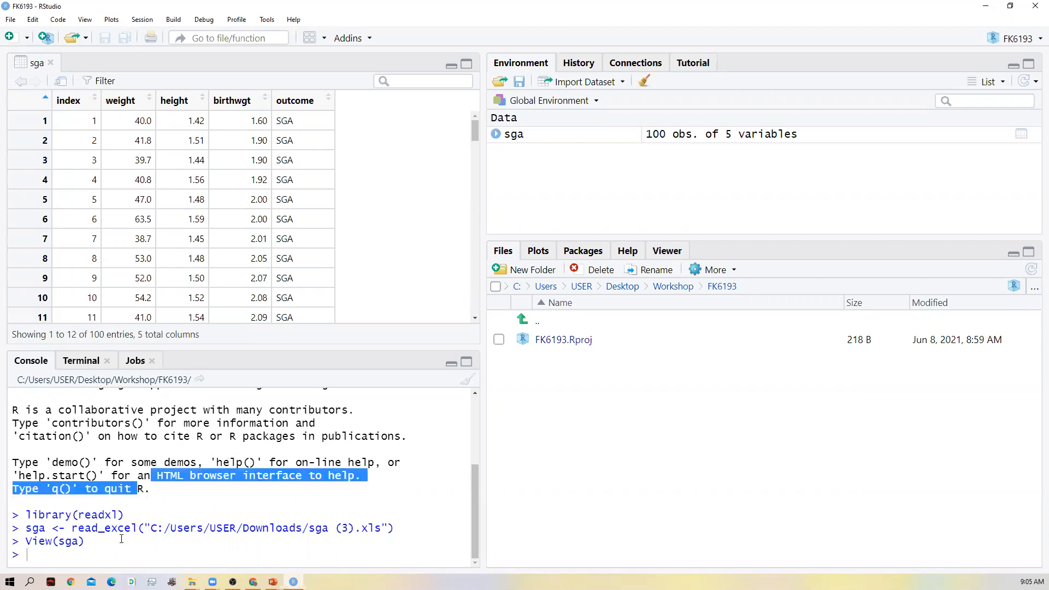
{"action": "left_click", "coordinate": [101, 558]}
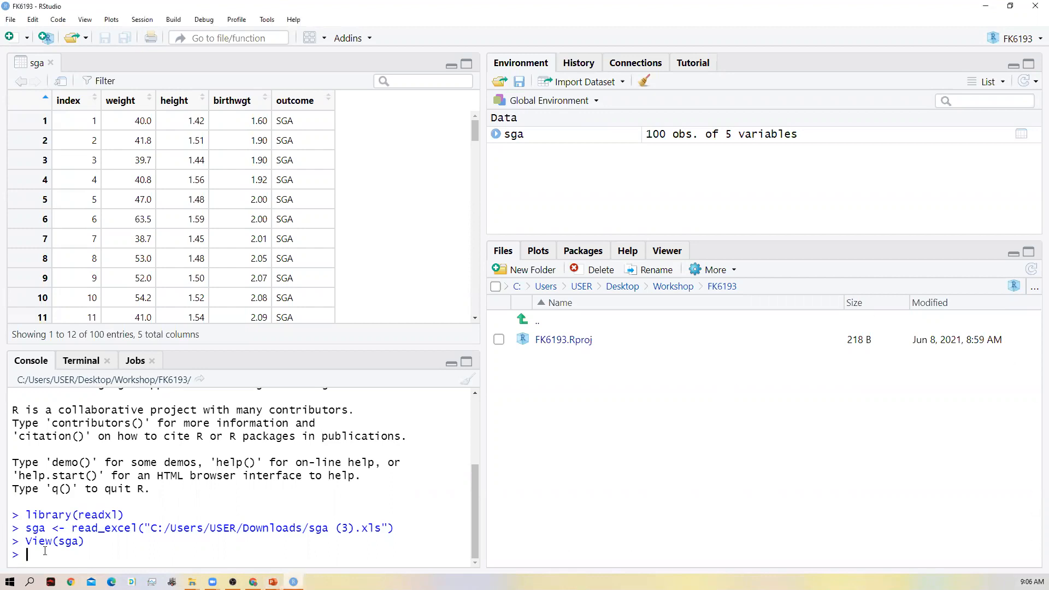
{"action": "type", "text": "sga"}
{"action": "type", "text": "$"}
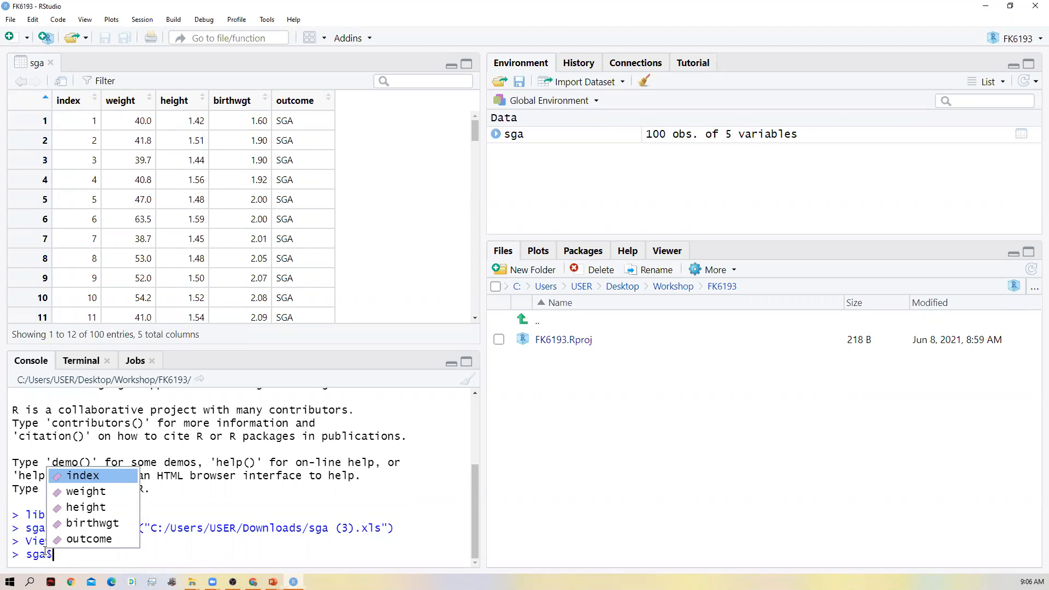
{"action": "type", "text": "mBMI"}
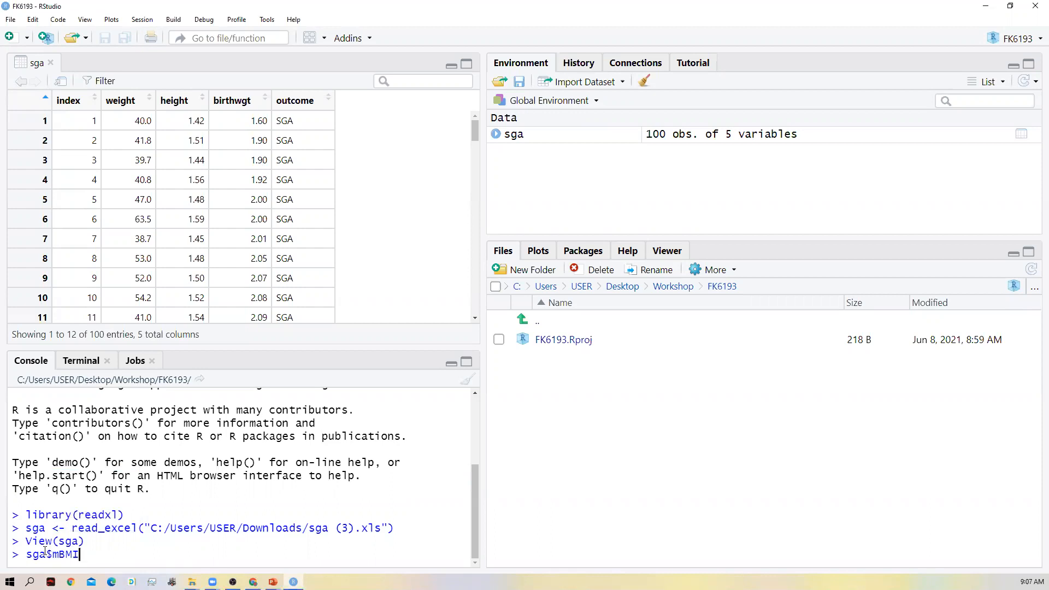
{"action": "type", "text": "<"}
{"action": "type", "text": "-"}
{"action": "type", "text": "-"}
- Enter the BMI formula (sga$weight/(sga$height)^2) as the value assigned to mBMI
{"action": "type", "text": "("}
{"action": "type", "text": "sga"}
{"action": "type", "text": "$"}
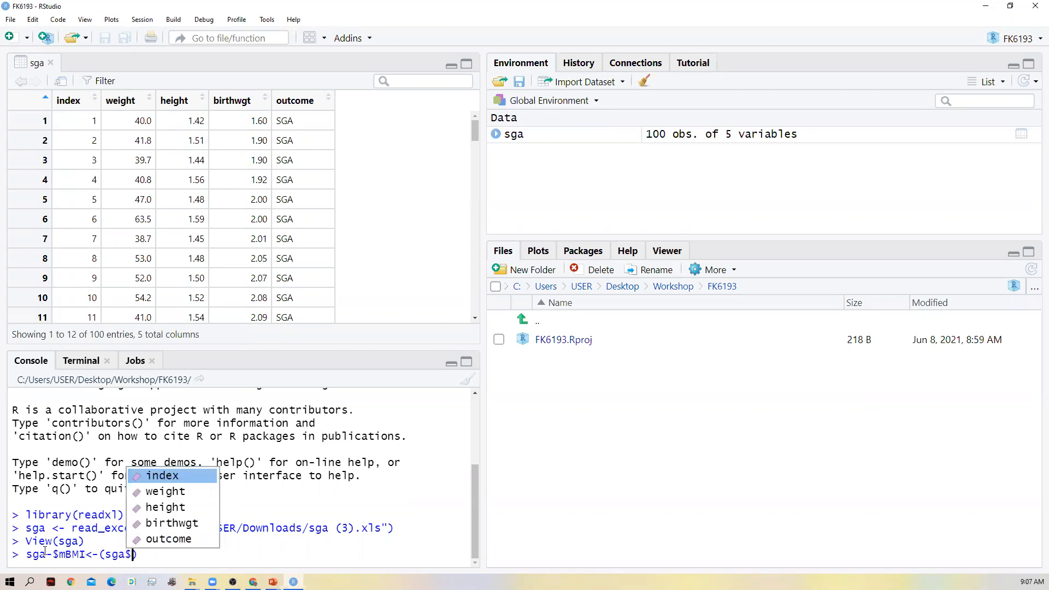
{"action": "type", "text": "weight"}
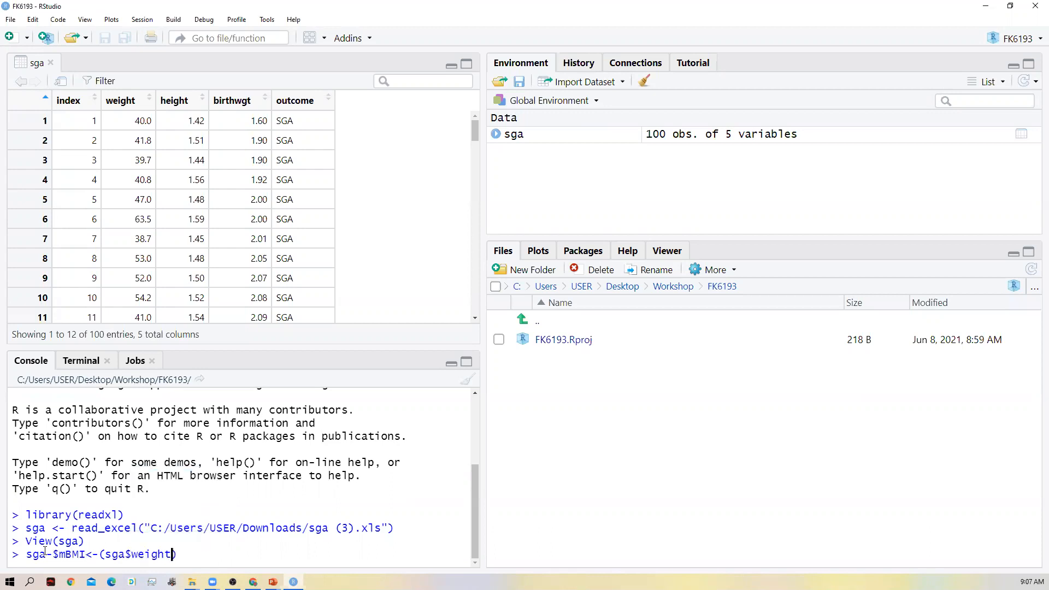
{"action": "type", "text": "/(sga$height"}
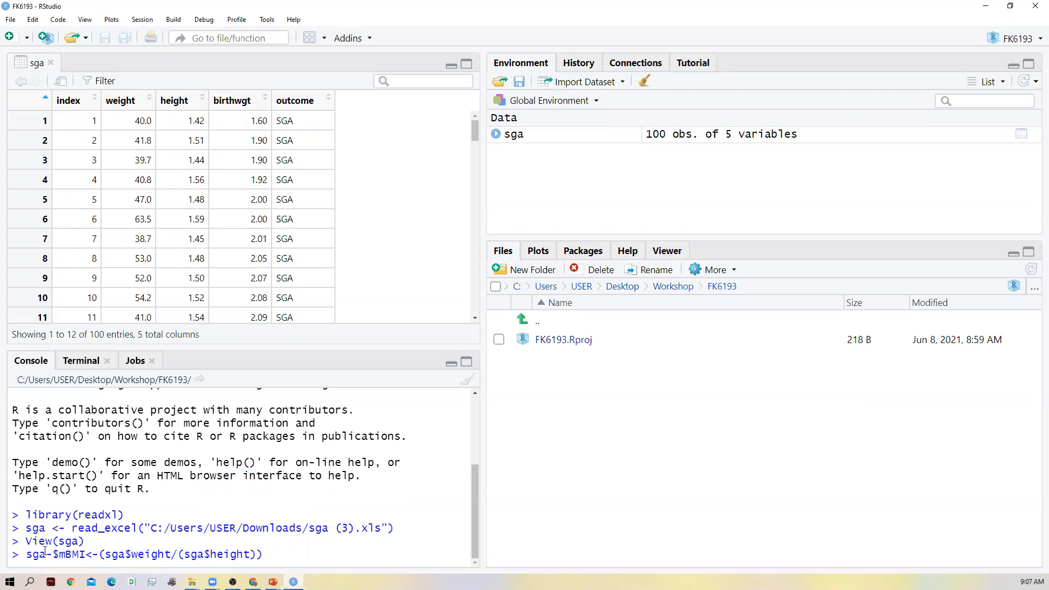
{"action": "key", "text": "Right"}
{"action": "type", "text": "^2"}
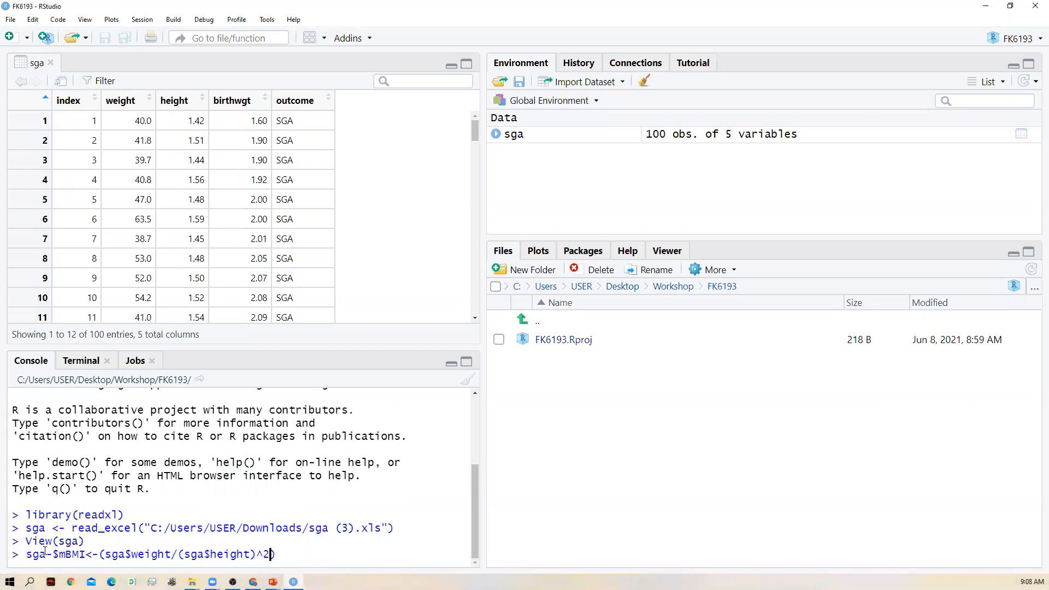
- Remove the stray hyphen after sga and run the command sga$mBMI<-(sga$weight/(sga$height)^2)
{"action": "key", "text": "End"}
{"action": "left_click", "coordinate": [46, 554]}
{"action": "key", "text": "Delete"}
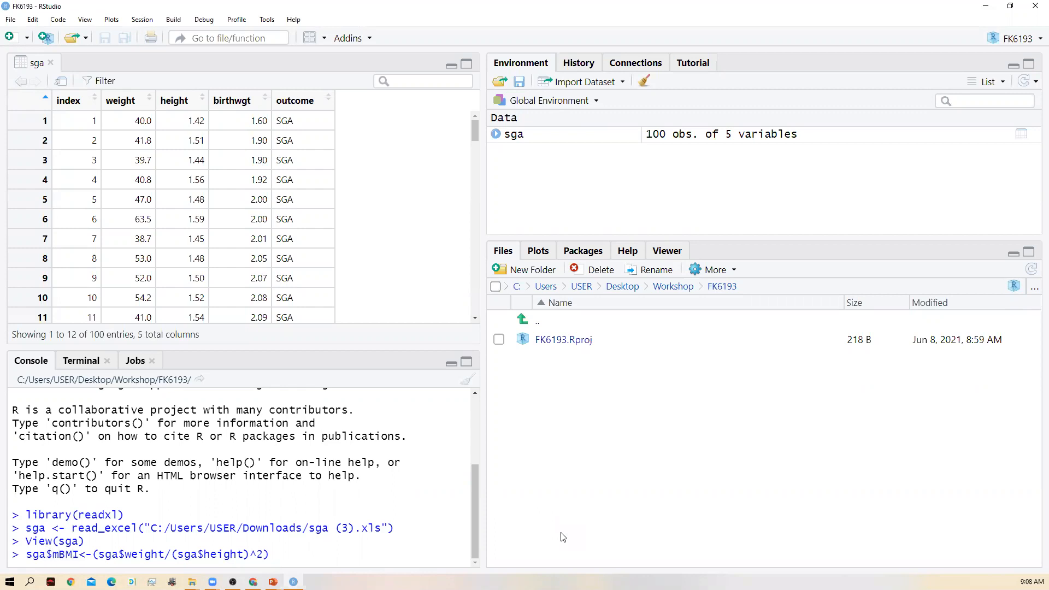
{"action": "key", "text": "Right"}
{"action": "key", "text": "Right"}
{"action": "key", "text": "Right"}
{"action": "key", "text": "Right"}
{"action": "key", "text": "Right"}
{"action": "key", "text": "Right"}
{"action": "key", "text": "Right"}
{"action": "key", "text": "Right"}
{"action": "key", "text": "Right"}
{"action": "key", "text": "Right"}
{"action": "key", "text": "Right"}
{"action": "key", "text": "Right"}
{"action": "key", "text": "Right"}
{"action": "key", "text": "Right"}
{"action": "key", "text": "Right"}
{"action": "key", "text": "Right"}
{"action": "key", "text": "Right"}
{"action": "key", "text": "Right"}
{"action": "key", "text": "Right"}
{"action": "key", "text": "Right"}
{"action": "key", "text": "Right"}
{"action": "key", "text": "Right"}
{"action": "key", "text": "Right"}
{"action": "key", "text": "Right"}
{"action": "key", "text": "Right"}
{"action": "key", "text": "Right"}
{"action": "key", "text": "Return"}
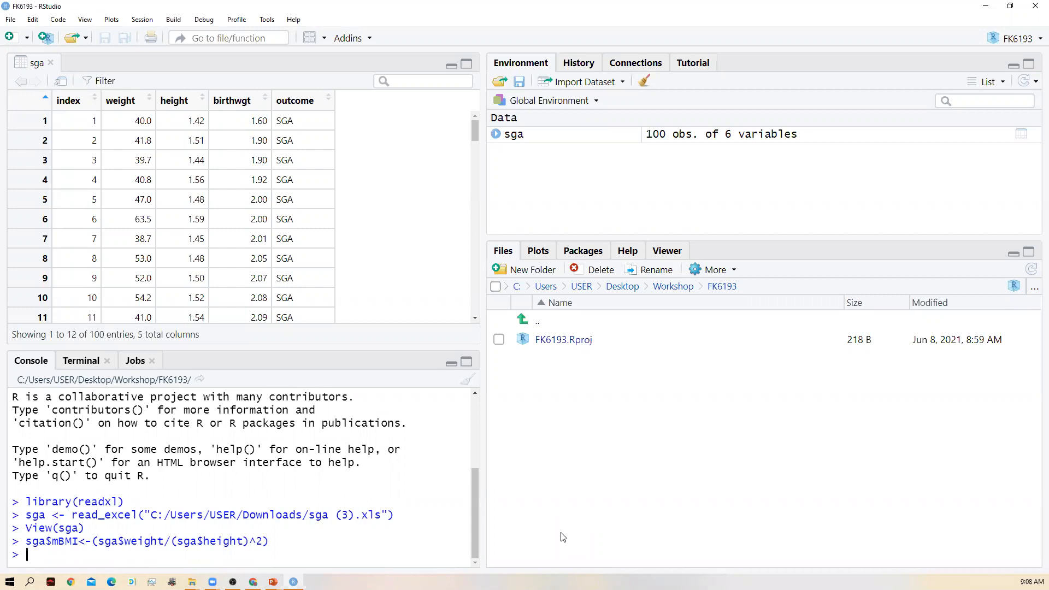
- Run View(sga) in the console to display the dataset with its mBMI column
{"action": "type", "text": "View"}
{"action": "type", "text": "("}
{"action": "type", "text": "sga"}
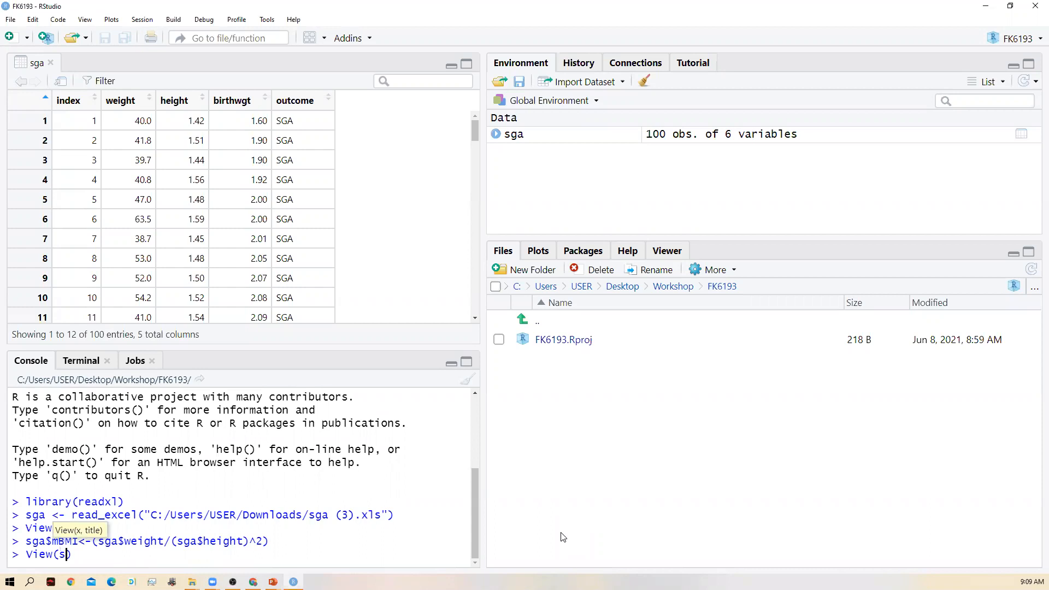
{"action": "type", "text": ")"}
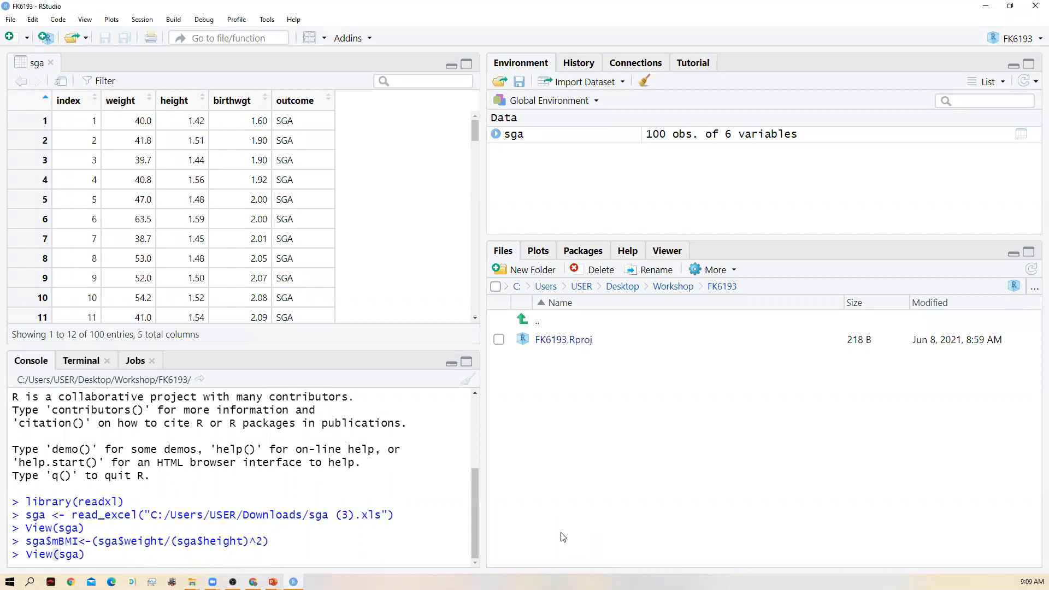
{"action": "key", "text": "Return"}
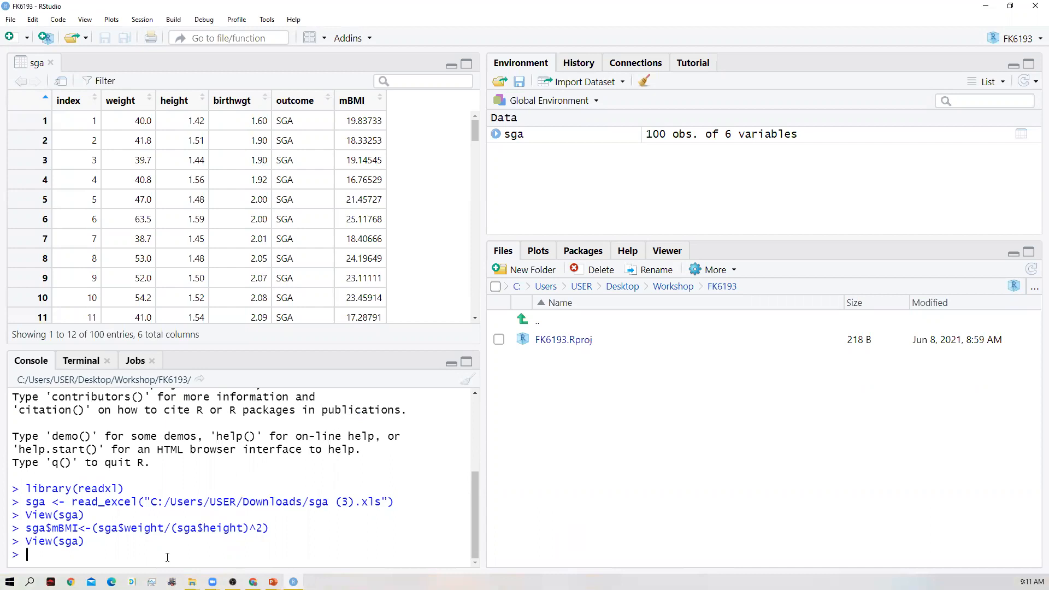
- Calculate the mean of the mBMI variable by running mean(sga$mBMI) in the console
{"action": "type", "text": "mea"}
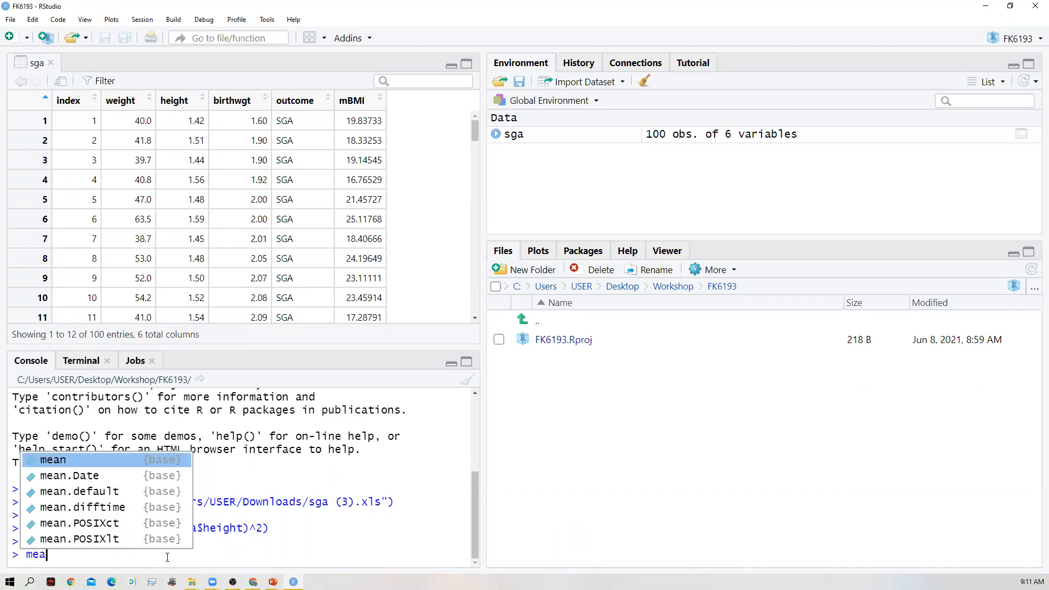
{"action": "type", "text": "n"}
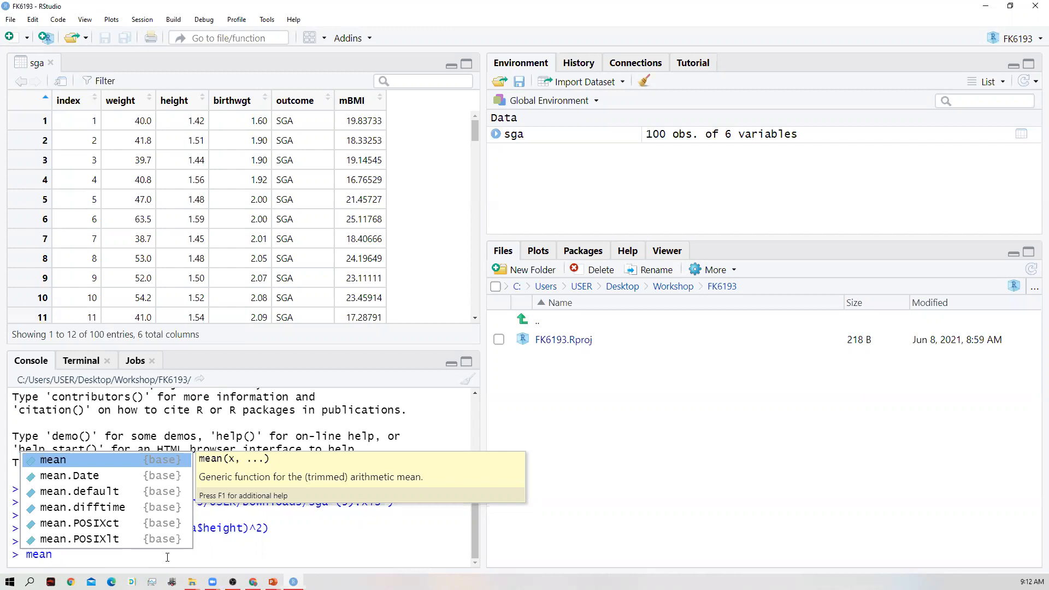
{"action": "type", "text": "("}
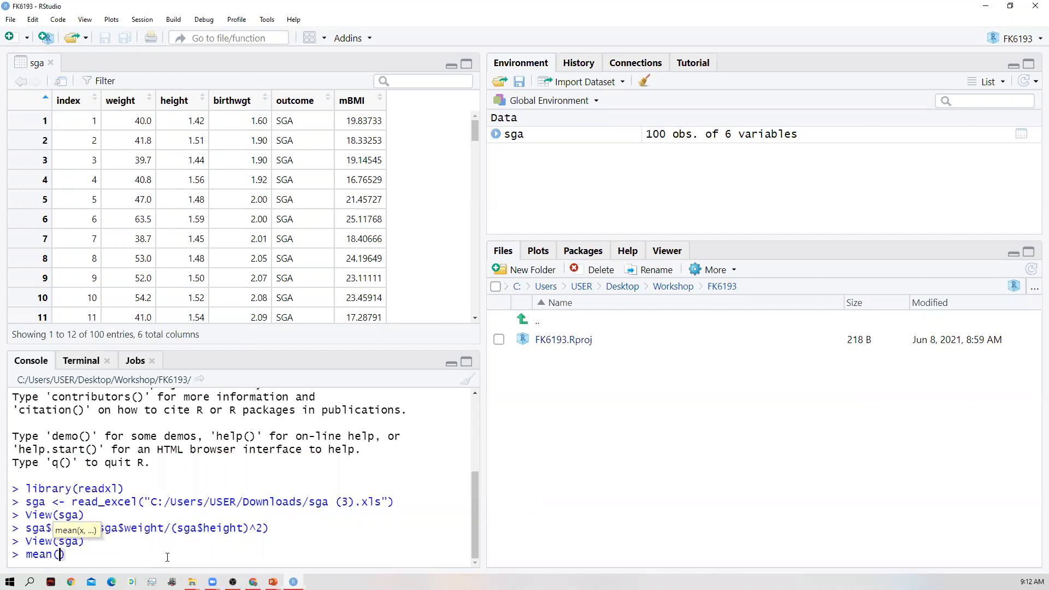
{"action": "type", "text": "sga$"}
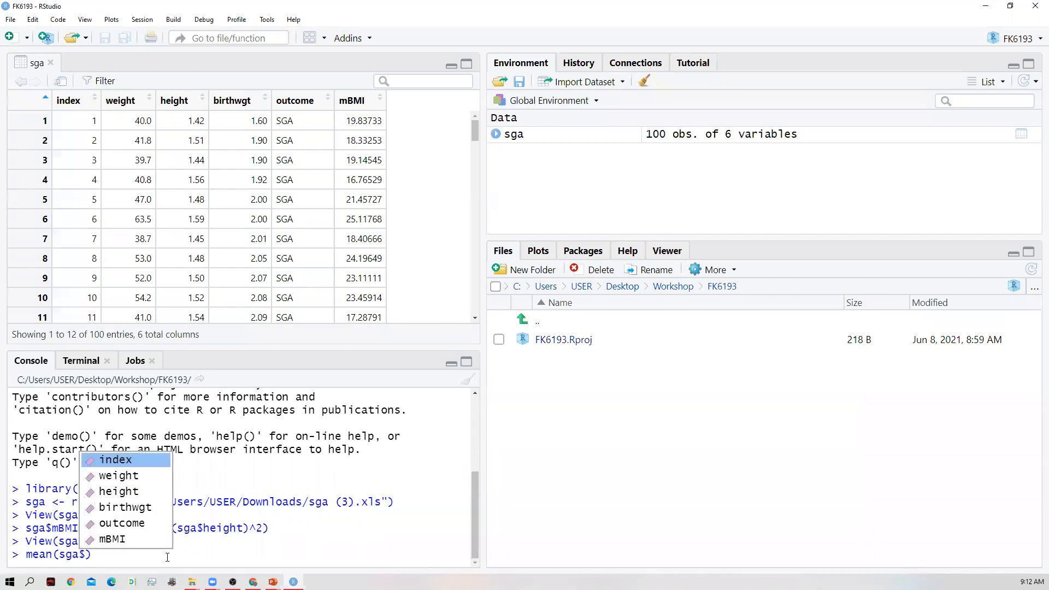
{"action": "key", "text": "Down"}
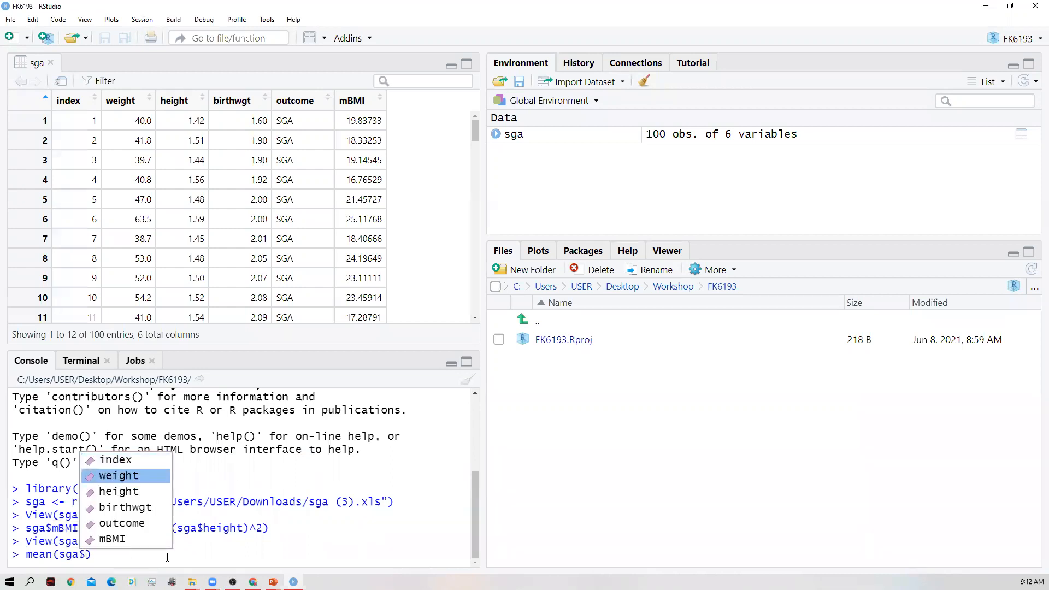
{"action": "key", "text": "Down"}
{"action": "key", "text": "Down"}
{"action": "key", "text": "Down"}
{"action": "key", "text": "Down"}
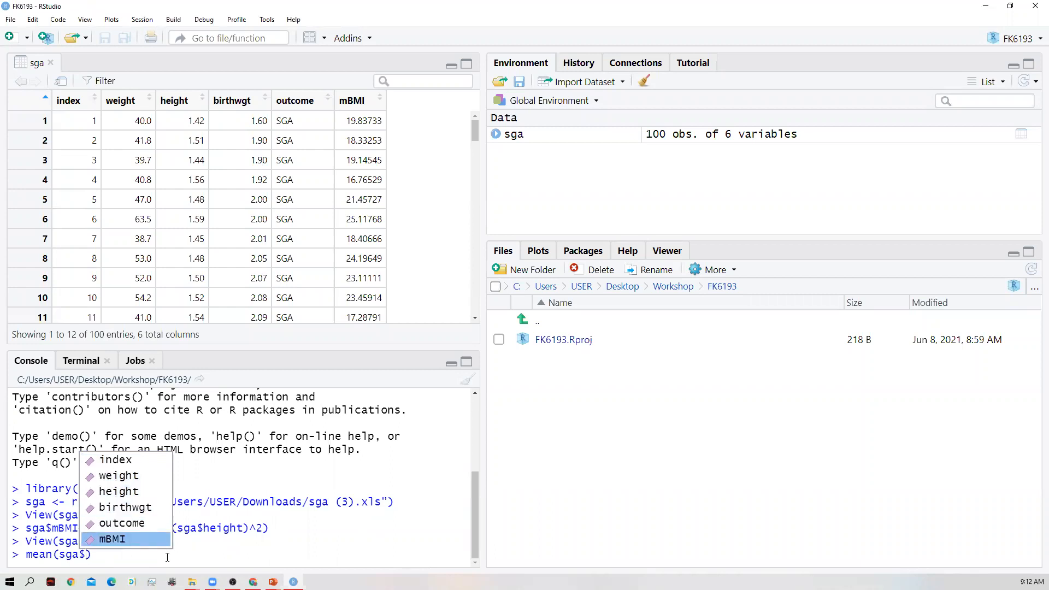
{"action": "key", "text": "Return"}
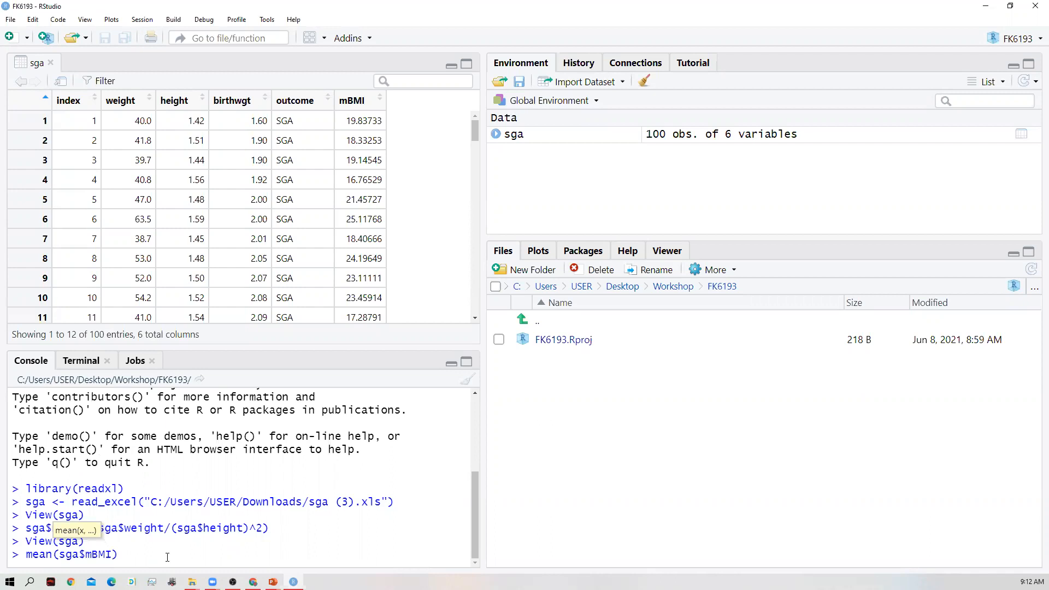
{"action": "key", "text": "Right"}
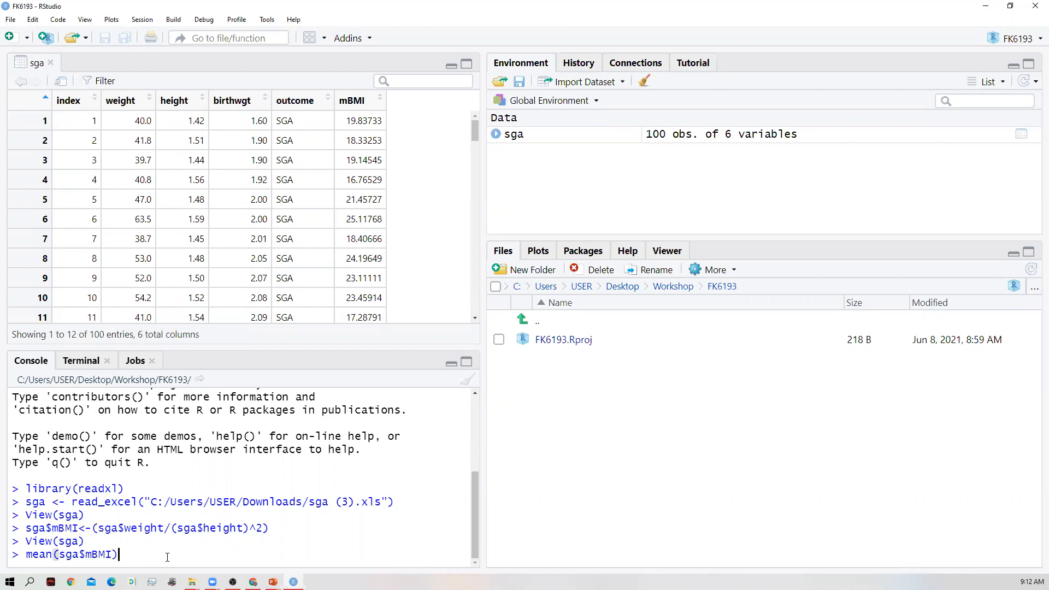
{"action": "key", "text": "Return"}
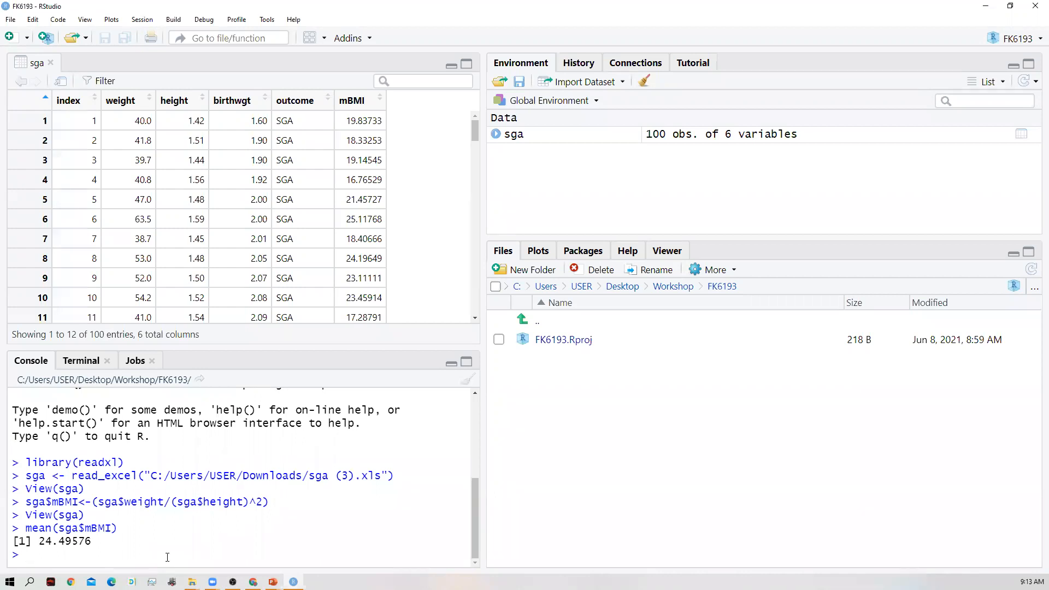
- Calculate the standard deviation of mBMI by running sd(sga$mBMI) in the console
{"action": "type", "text": "sd("}
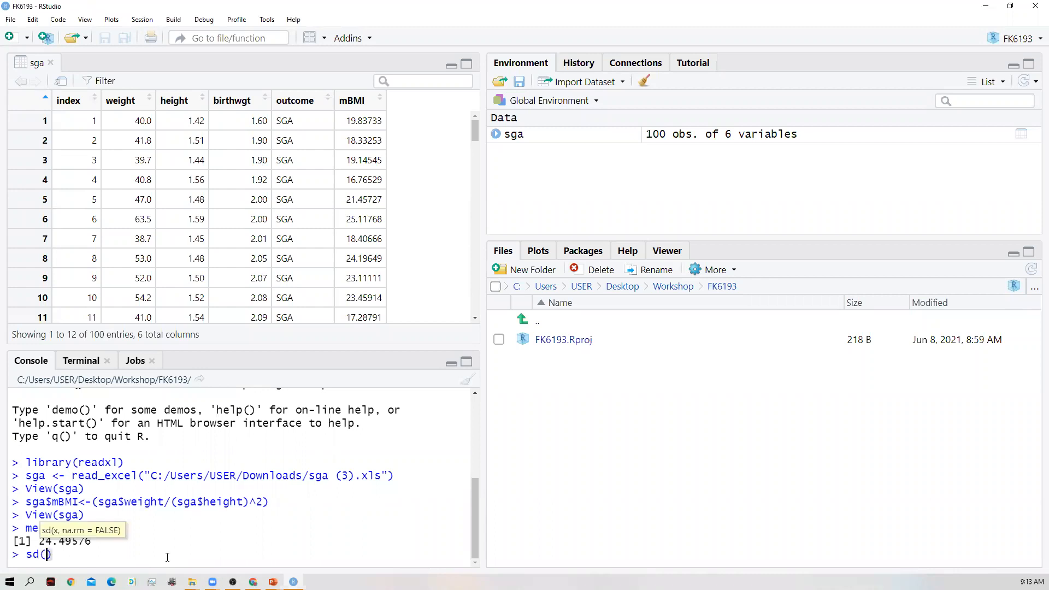
{"action": "type", "text": "sga"}
{"action": "type", "text": "$"}
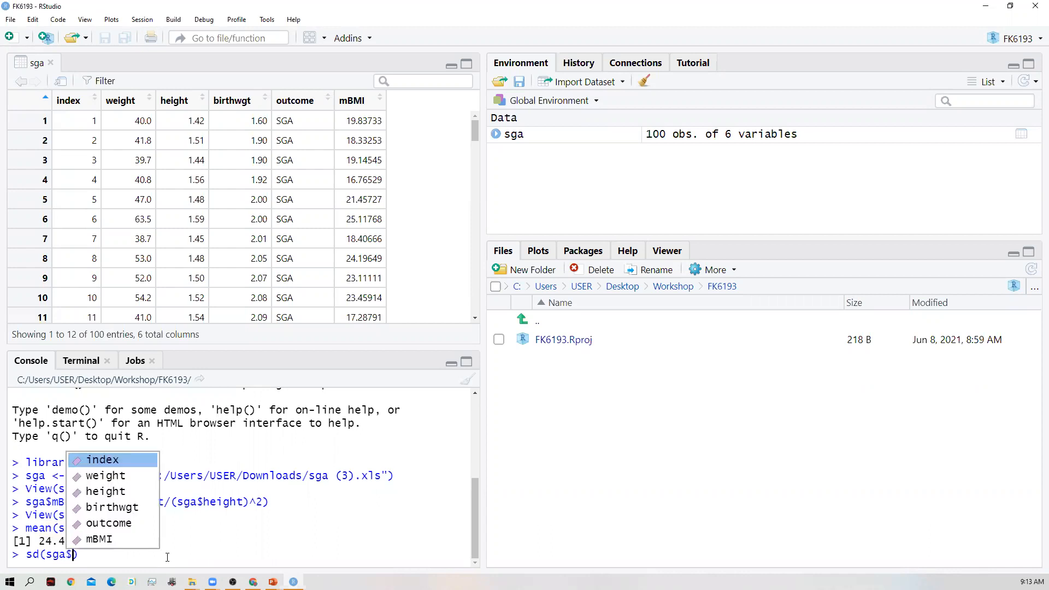
{"action": "key", "text": "Down"}
{"action": "key", "text": "Down"}
{"action": "key", "text": "Down"}
{"action": "key", "text": "Down"}
{"action": "key", "text": "Down"}
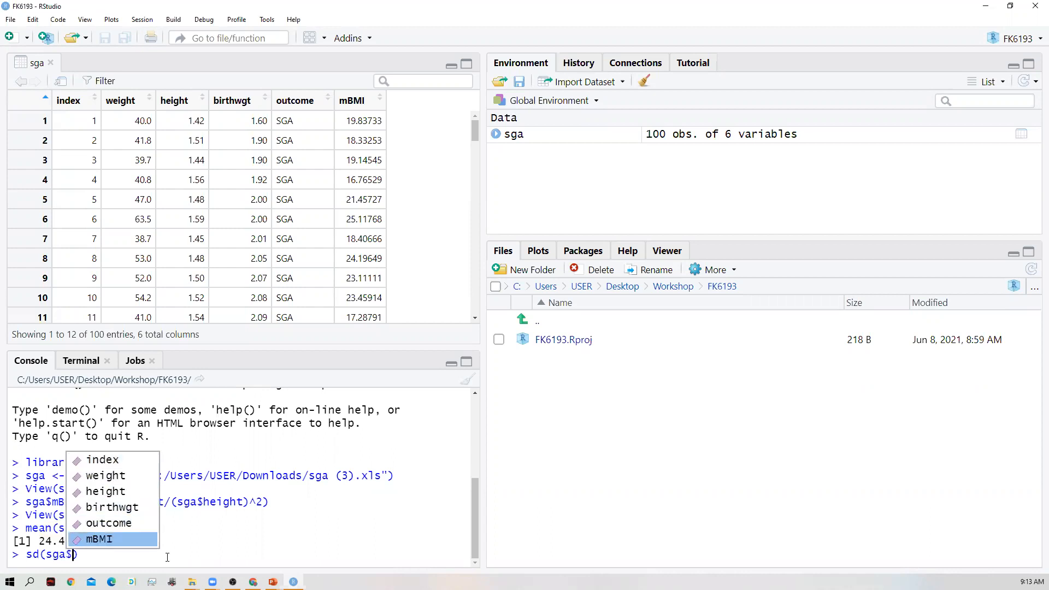
{"action": "key", "text": "Return"}
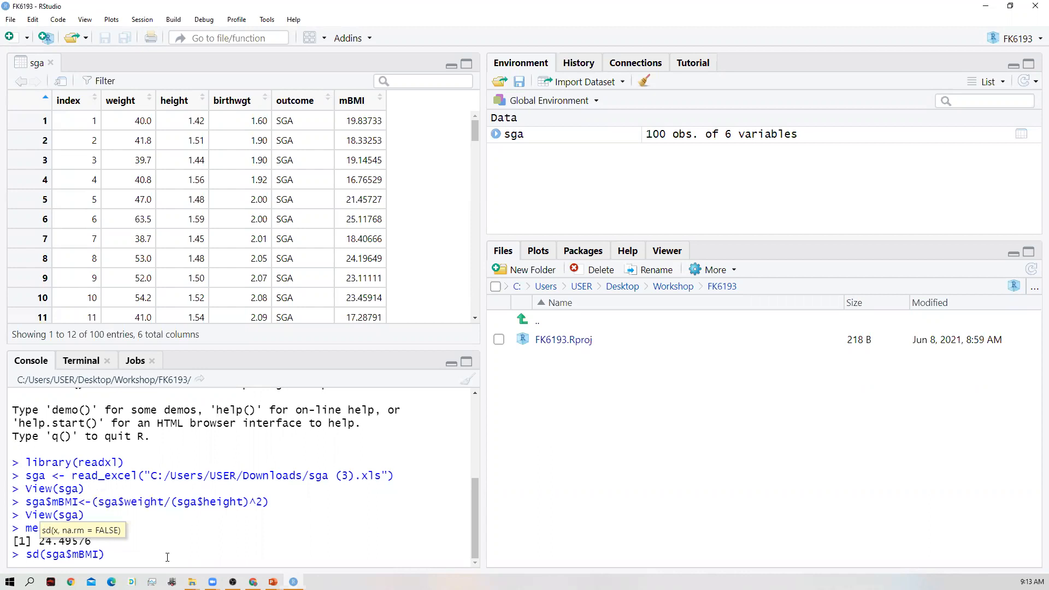
{"action": "key", "text": "Right"}
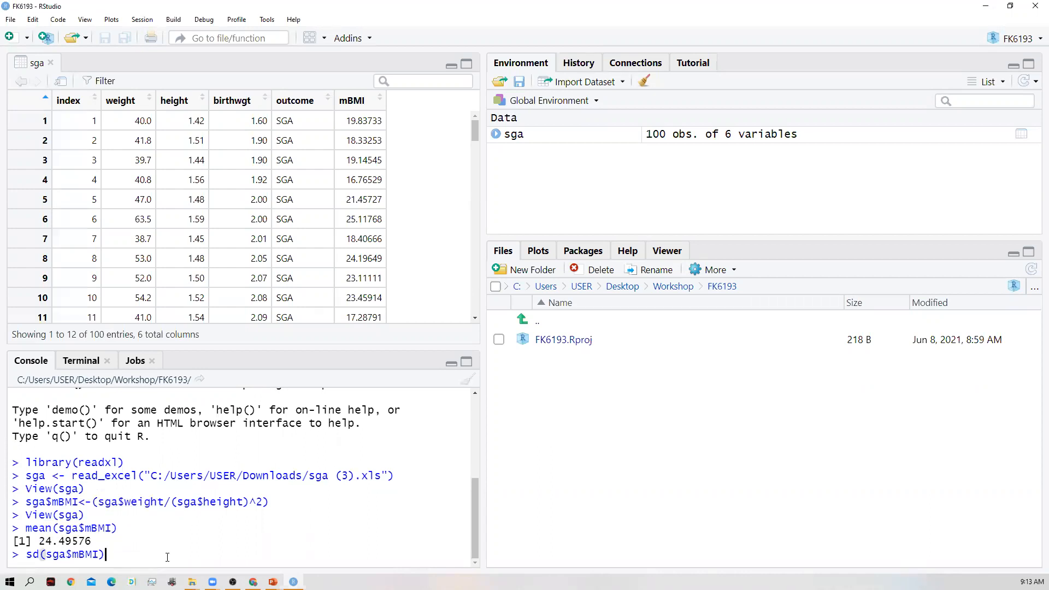
{"action": "key", "text": "Return"}
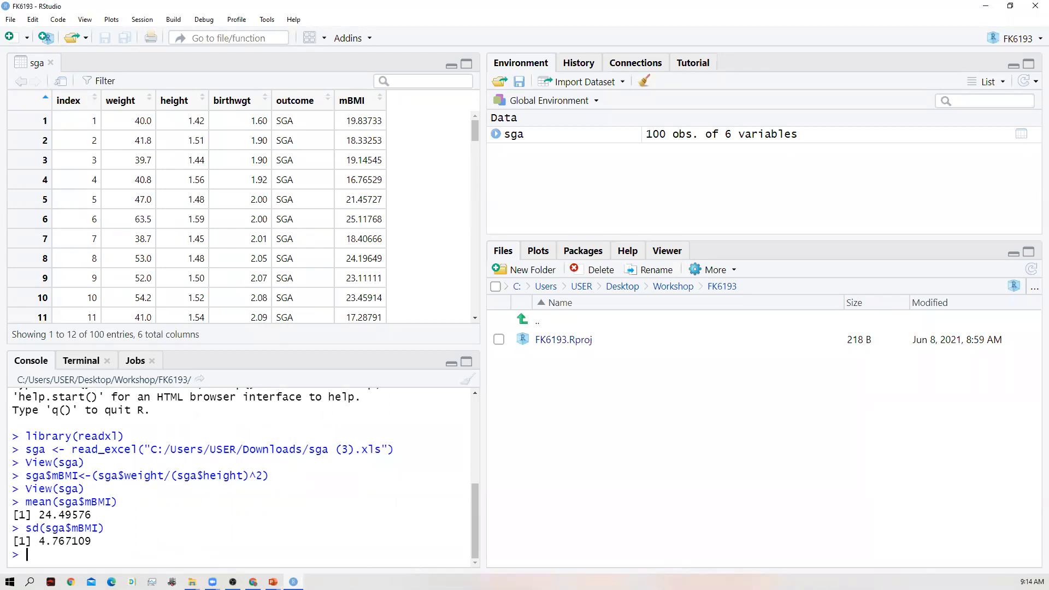
- Create an empty obesclas variable in the sga dataset by running sga$obesclas<-""
{"action": "key", "text": "alt+Tab"}
{"action": "type", "text": "sga$"}
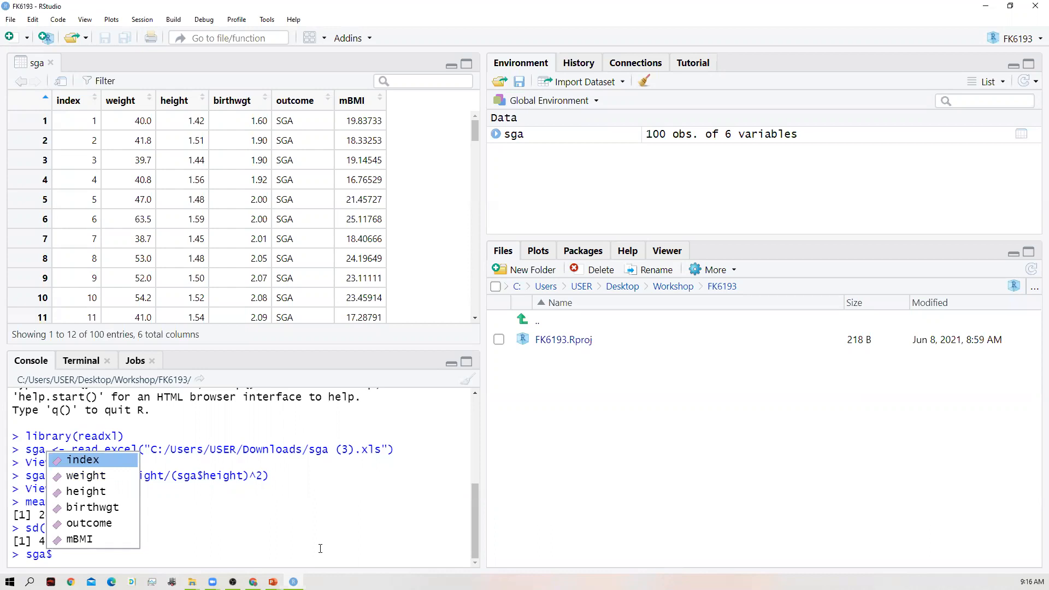
{"action": "type", "text": "obes"}
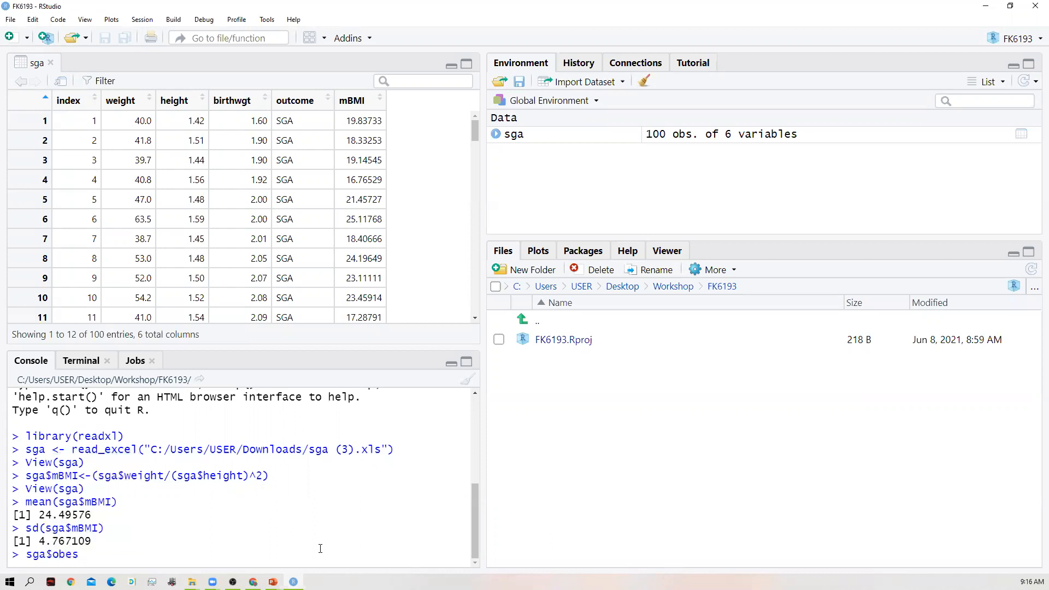
{"action": "type", "text": "clas<-\"\""}
{"action": "key", "text": "Return"}
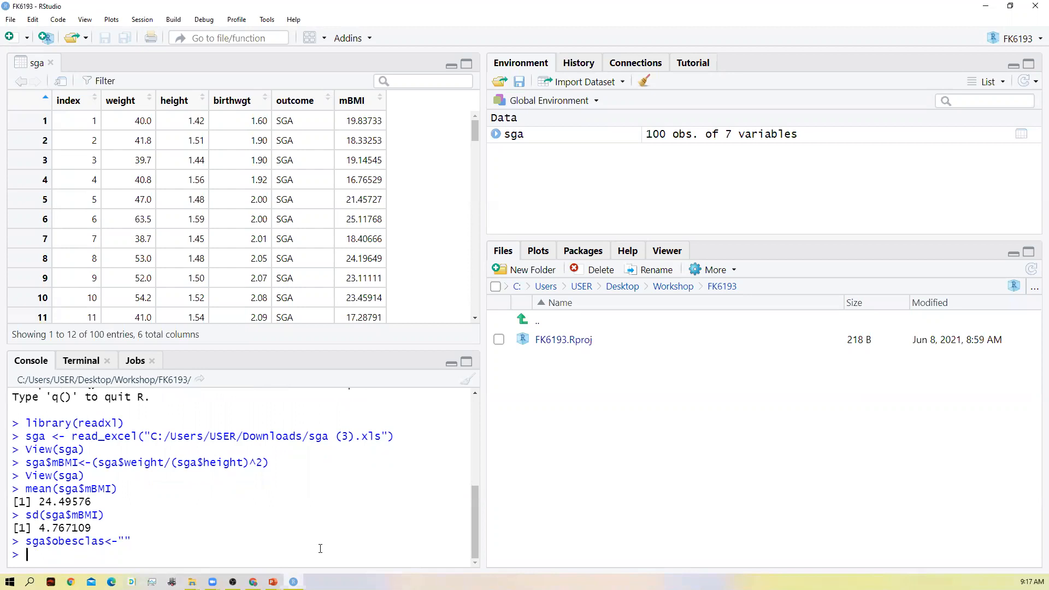
- Begin a console command that indexes the obesclas variable by mBMI (sga$obesclas[sga$mBMI])
{"action": "type", "text": "sga$"}
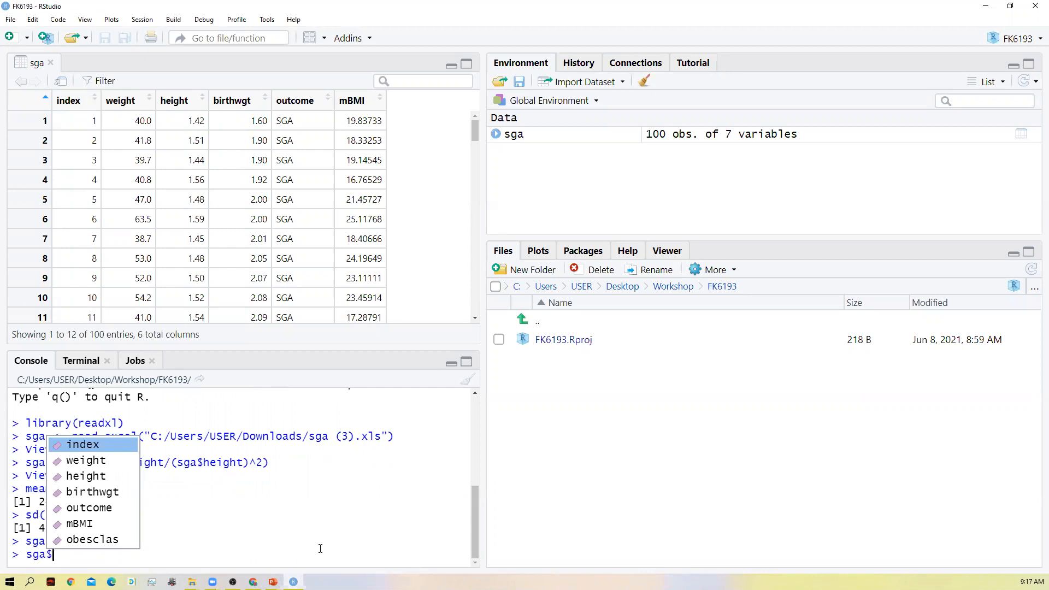
{"action": "key", "text": "Down"}
{"action": "key", "text": "Down"}
{"action": "key", "text": "Down"}
{"action": "key", "text": "Down"}
{"action": "key", "text": "Down"}
{"action": "key", "text": "Down"}
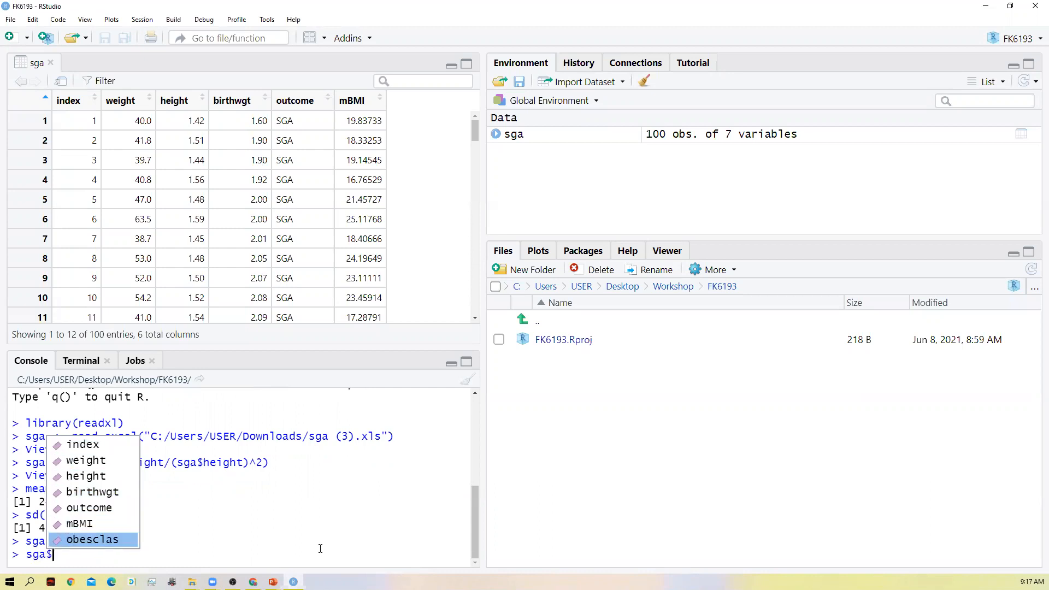
{"action": "key", "text": "Return"}
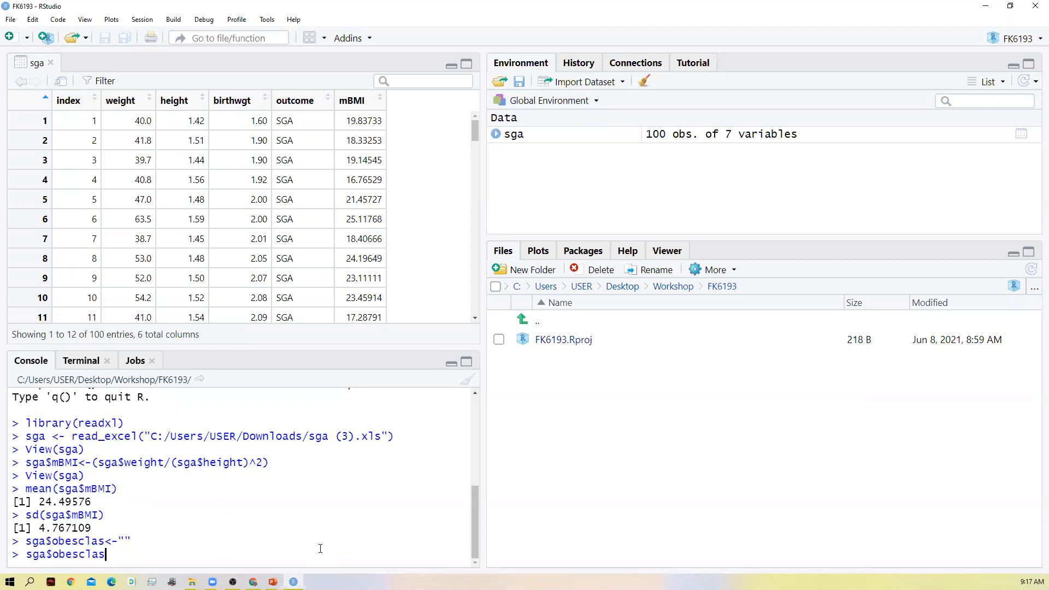
{"action": "type", "text": "[sga"}
{"action": "type", "text": "$"}
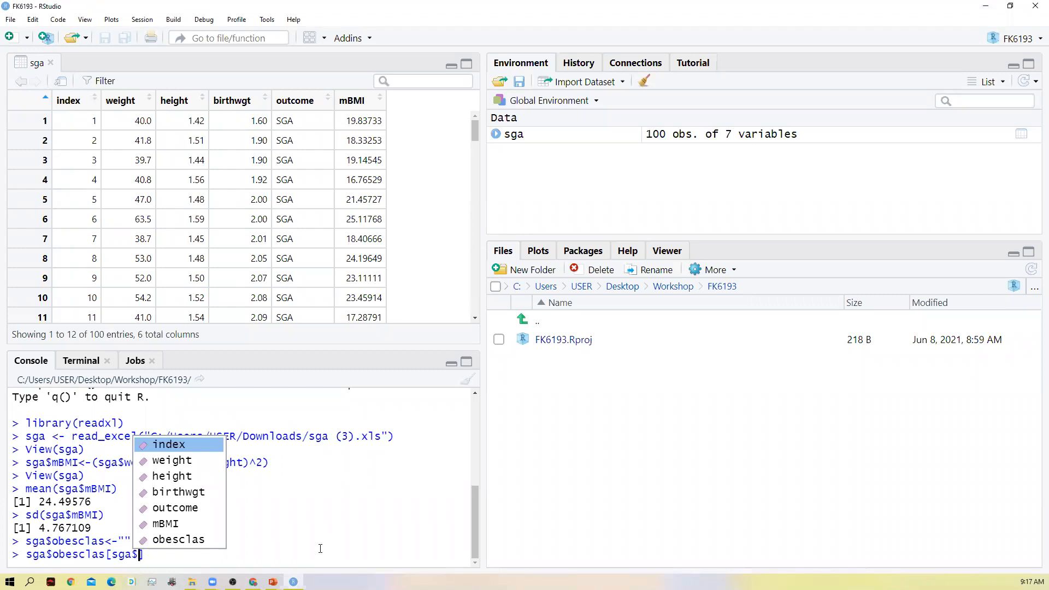
{"action": "type", "text": "mBMI"}
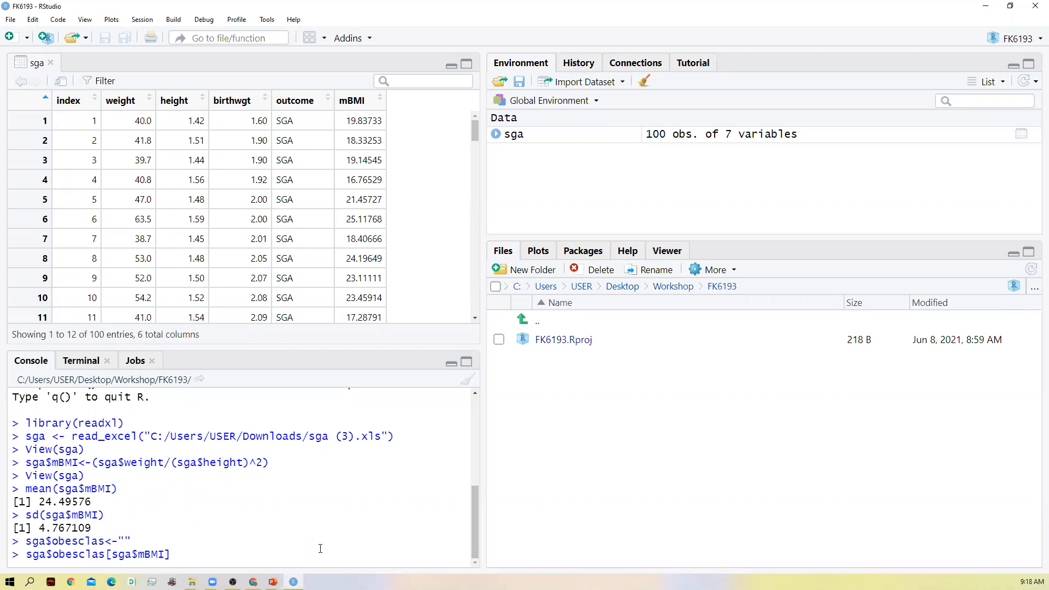
- Complete the condition as mBMI<20, assign it the value 1, and run sga$obesclas[sga$mBMI<20]<-1
{"action": "type", "text": "<20]<-1"}
{"action": "key", "text": "Return"}
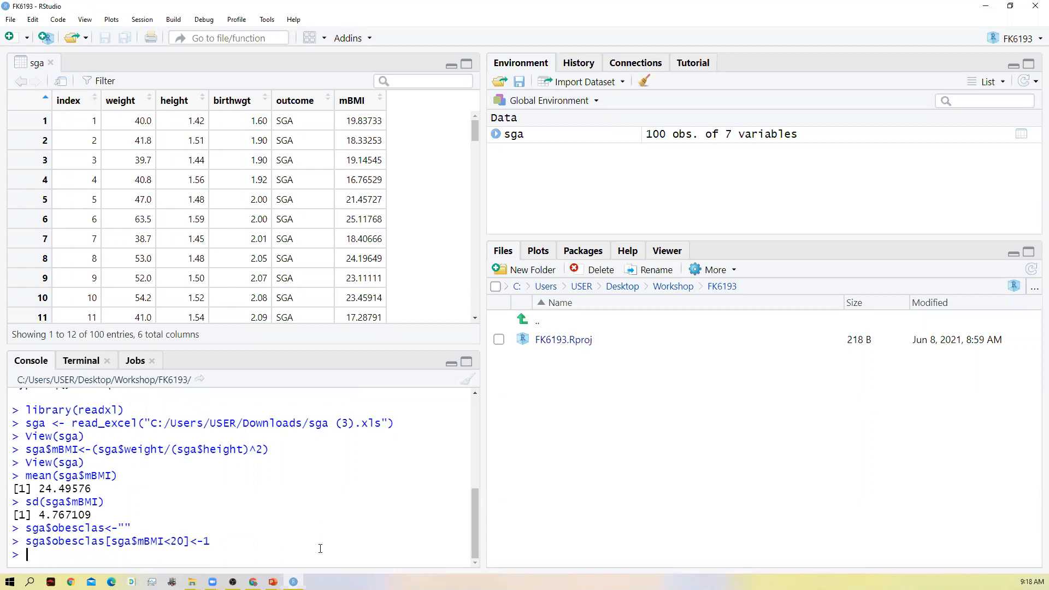
- Recall the previous obesclas command and change its condition to sga$mBMI>=20
{"action": "key", "text": "Up"}
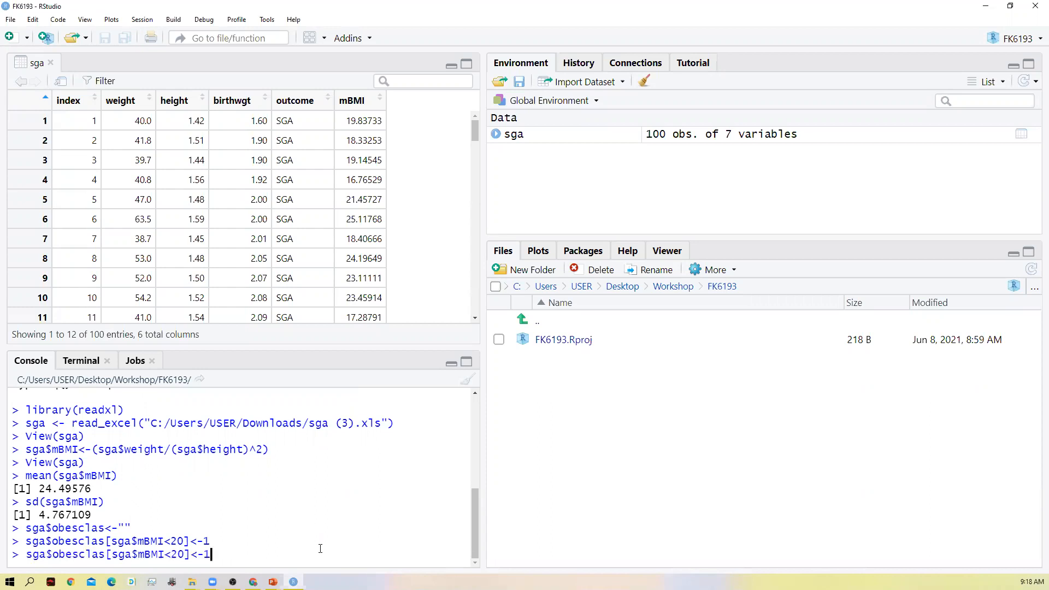
{"action": "key", "text": "Left"}
{"action": "key", "text": "Left"}
{"action": "key", "text": "Left"}
{"action": "key", "text": "Left"}
{"action": "key", "text": "Left"}
{"action": "key", "text": "Left"}
{"action": "key", "text": "BackSpace"}
{"action": "type", "text": ">="}
{"action": "key", "text": "Right"}
{"action": "key", "text": "Right"}
- Add a second condition on mBMI to the command with & sga$mBMI
{"action": "type", "text": "&"}
{"action": "type", "text": "sga$"}
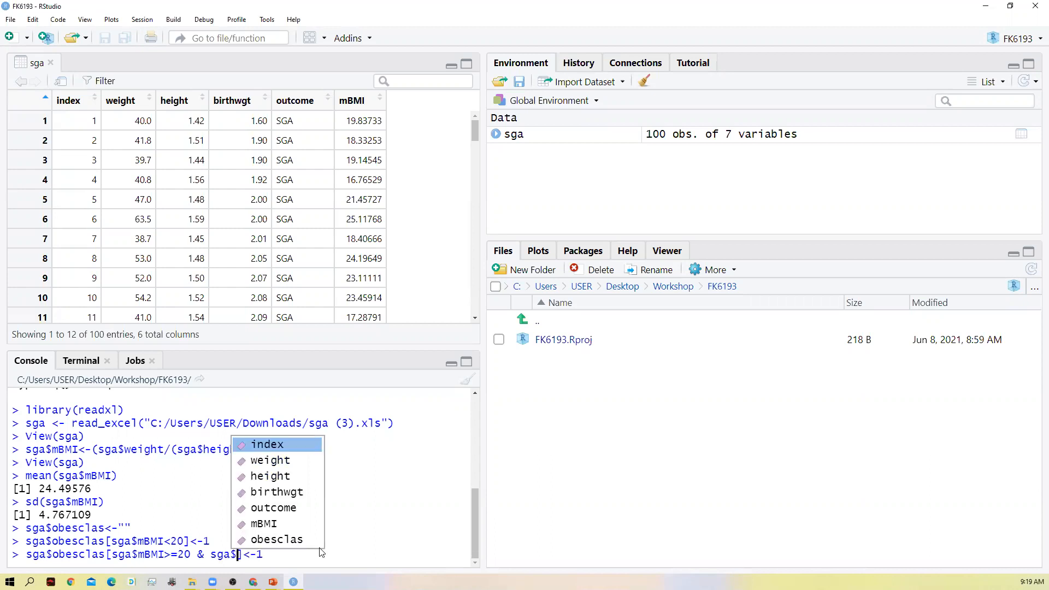
{"action": "key", "text": "Down"}
{"action": "key", "text": "Down"}
{"action": "key", "text": "Down"}
{"action": "key", "text": "Down"}
{"action": "key", "text": "Down"}
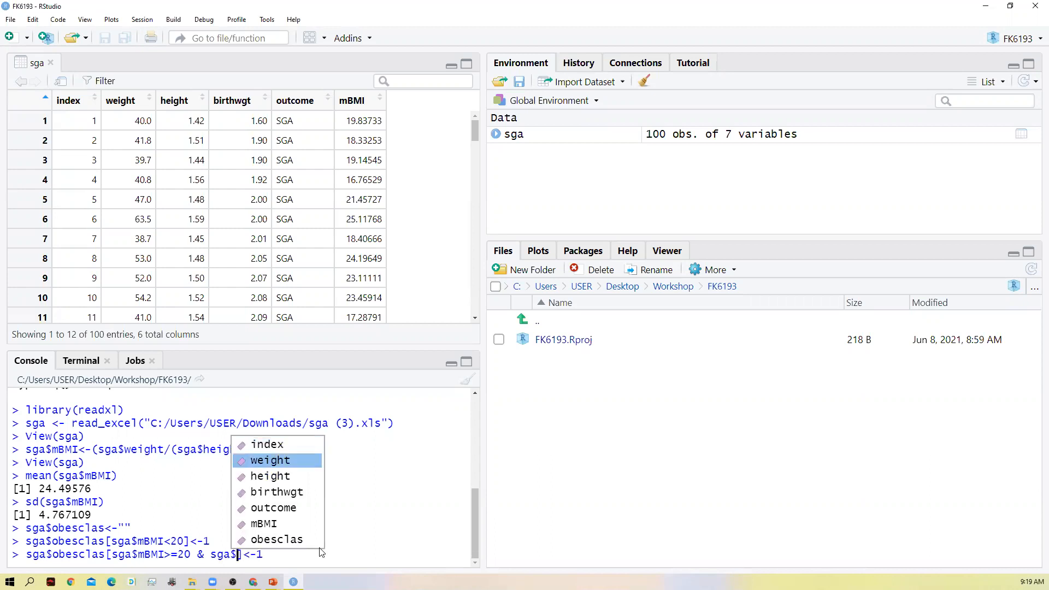
{"action": "key", "text": "Down"}
{"action": "key", "text": "Up"}
{"action": "key", "text": "Return"}
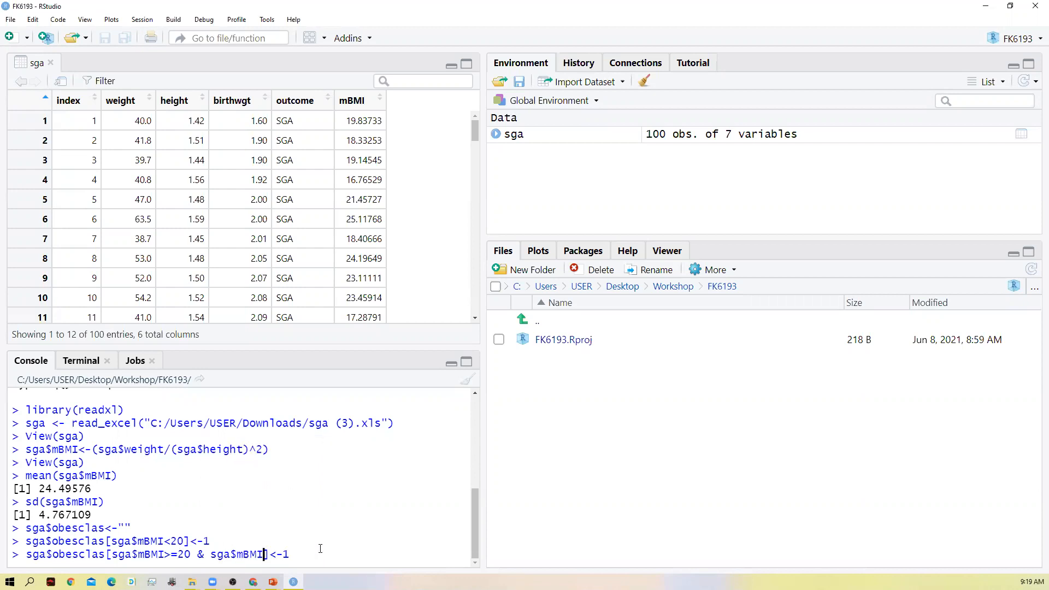
- Limit the second condition to <25, change the assigned value to 2, and run sga$obesclas[sga$mBMI>=20 & sga$mBMI<25]<-2
{"action": "type", "text": "<25"}
{"action": "key", "text": "Right"}
{"action": "key", "text": "Right"}
{"action": "key", "text": "Right"}
{"action": "key", "text": "Right"}
{"action": "key", "text": "BackSpace"}
{"action": "type", "text": "2"}
{"action": "key", "text": "Return"}
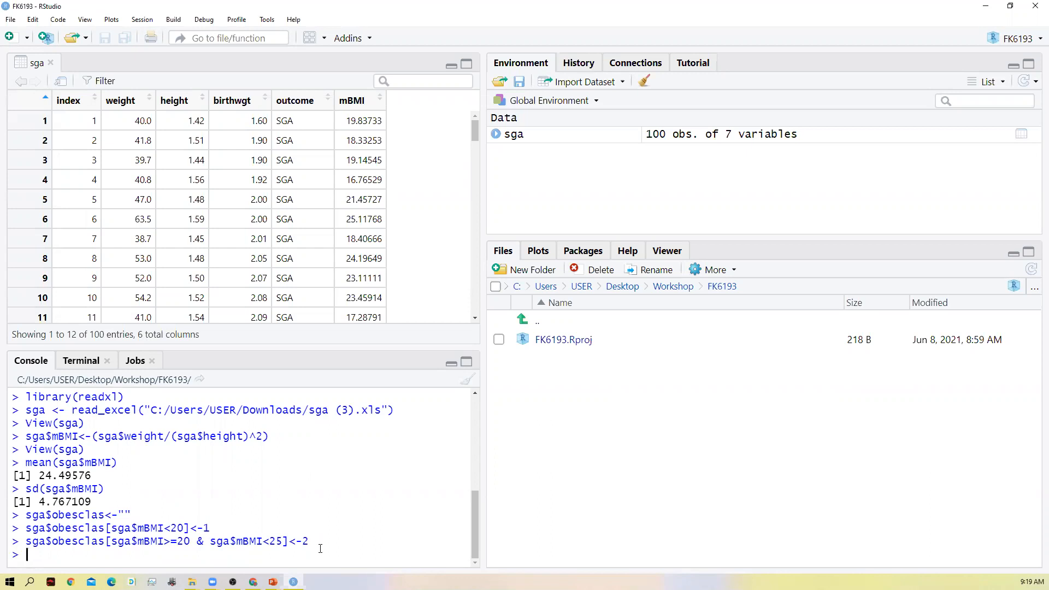
- Recall the last obesclas command, set its assigned value to 3 and change the second condition to sga$mBMI>=25
{"action": "key", "text": "Up"}
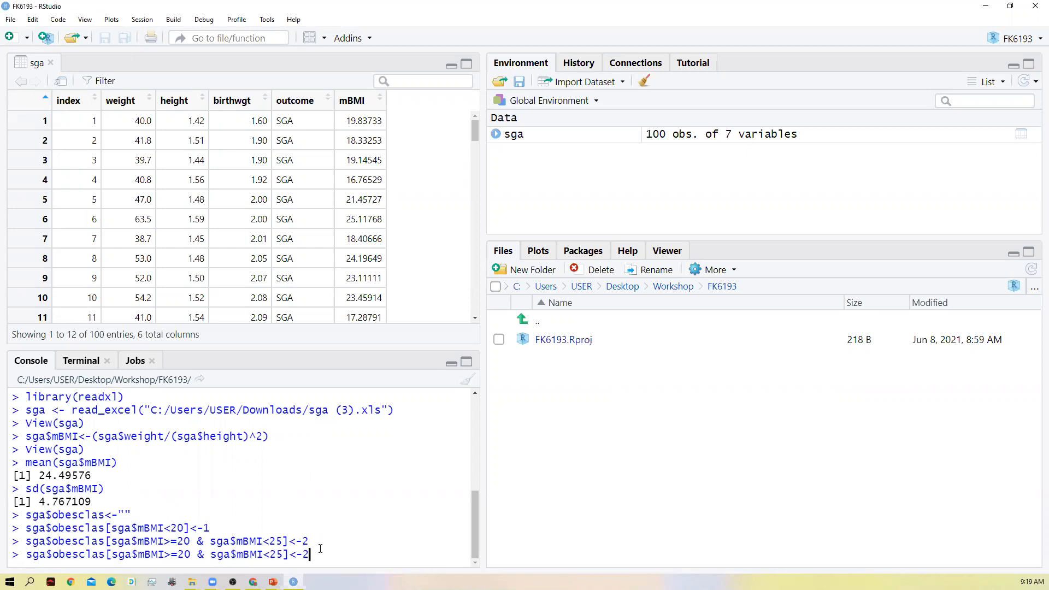
{"action": "key", "text": "BackSpace"}
{"action": "type", "text": "3"}
{"action": "key", "text": "Left"}
{"action": "key", "text": "Left"}
{"action": "key", "text": "Left"}
- Delete the "=20 & " part from the first condition of the recalled command
{"action": "key", "text": "Left"}
{"action": "key", "text": "Left"}
{"action": "key", "text": "Left"}
{"action": "key", "text": "BackSpace"}
{"action": "type", "text": ">="}
{"action": "key", "text": "Left"}
{"action": "key", "text": "Left"}
{"action": "key", "text": "Left"}
{"action": "key", "text": "Left"}
{"action": "key", "text": "Left"}
{"action": "key", "text": "Left"}
{"action": "key", "text": "Left"}
{"action": "key", "text": "Left"}
{"action": "key", "text": "Left"}
{"action": "key", "text": "Left"}
{"action": "key", "text": "BackSpace"}
{"action": "key", "text": "BackSpace"}
{"action": "key", "text": "BackSpace"}
{"action": "key", "text": "BackSpace"}
{"action": "key", "text": "BackSpace"}
{"action": "key", "text": "BackSpace"}
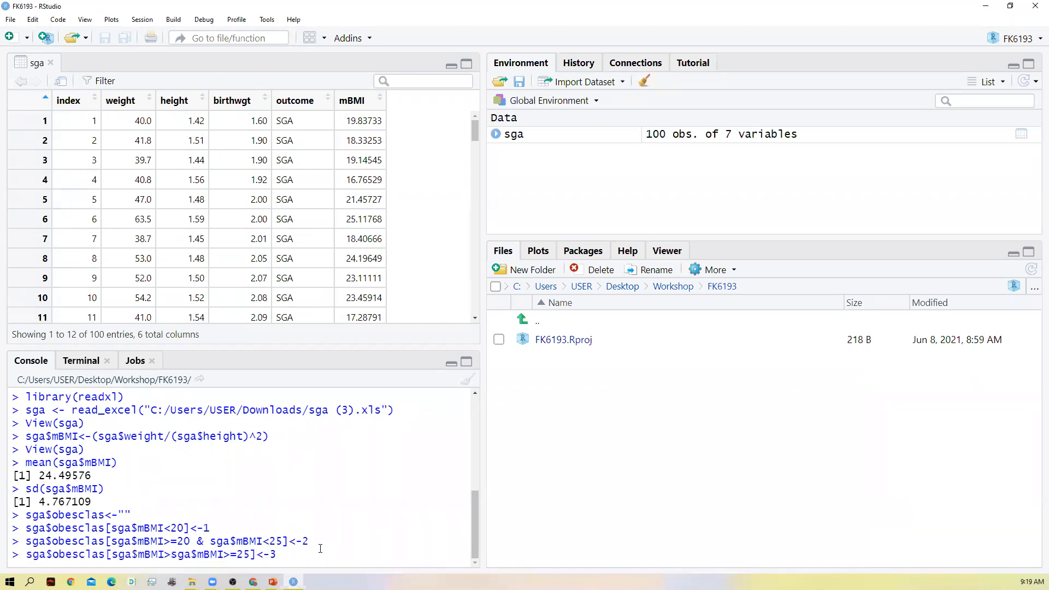
- Retype the assigned value 3 and remove the duplicate sga$mBMI> text, leaving the single condition sga$mBMI>=25
{"action": "key", "text": "BackSpace"}
{"action": "key", "text": "BackSpace"}
{"action": "type", "text": "3"}
{"action": "key", "text": "Left"}
{"action": "key", "text": "Left"}
{"action": "key", "text": "Left"}
{"action": "key", "text": "Left"}
{"action": "key", "text": "Left"}
{"action": "key", "text": "Left"}
{"action": "key", "text": "Left"}
{"action": "key", "text": "Left"}
{"action": "key", "text": "Left"}
{"action": "key", "text": "Left"}
{"action": "key", "text": "Left"}
{"action": "key", "text": "Left"}
{"action": "key", "text": "Left"}
{"action": "key", "text": "Left"}
{"action": "key", "text": "Left"}
{"action": "key", "text": "Left"}
{"action": "key", "text": "Left"}
{"action": "key", "text": "Left"}
{"action": "key", "text": "Left"}
{"action": "key", "text": "Left"}
{"action": "key", "text": "Left"}
{"action": "key", "text": "Right"}
{"action": "key", "text": "Right"}
{"action": "key", "text": "Right"}
{"action": "key", "text": "Right"}
{"action": "key", "text": "Right"}
{"action": "key", "text": "Right"}
{"action": "key", "text": "Right"}
{"action": "key", "text": "Right"}
{"action": "key", "text": "Right"}
{"action": "key", "text": "Right"}
{"action": "key", "text": "Right"}
{"action": "key", "text": "Right"}
{"action": "key", "text": "Right"}
{"action": "key", "text": "Right"}
{"action": "key", "text": "Right"}
{"action": "key", "text": "Right"}
{"action": "key", "text": "Right"}
{"action": "key", "text": "Right"}
{"action": "key", "text": "Right"}
{"action": "key", "text": "Right"}
{"action": "key", "text": "Left"}
{"action": "key", "text": "Left"}
{"action": "key", "text": "Left"}
{"action": "key", "text": "Left"}
{"action": "key", "text": "Left"}
{"action": "key", "text": "Left"}
{"action": "key", "text": "Left"}
{"action": "key", "text": "Left"}
{"action": "key", "text": "Left"}
{"action": "key", "text": "Left"}
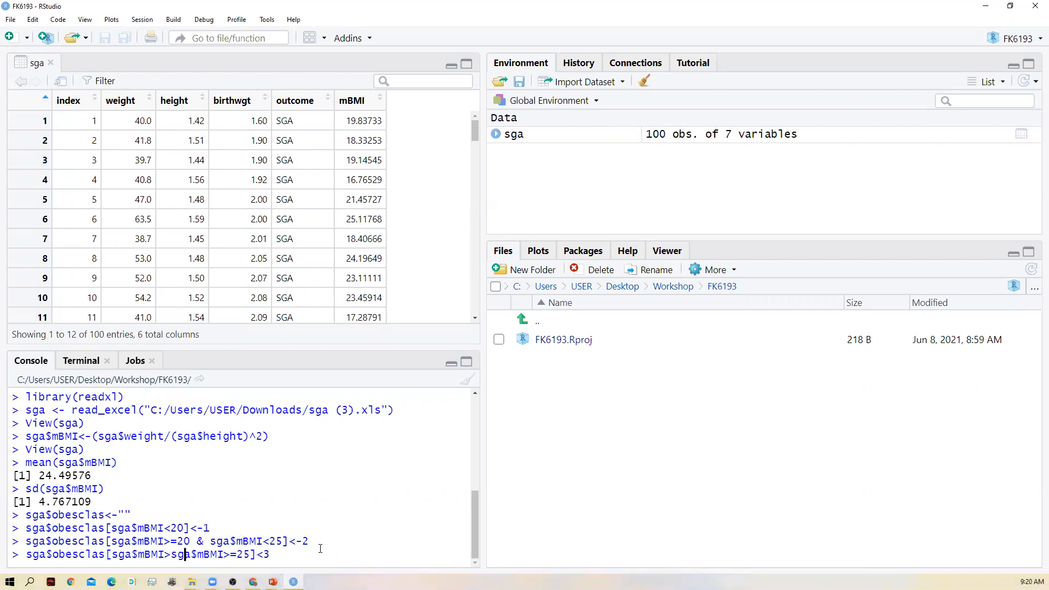
{"action": "key", "text": "Left"}
{"action": "key", "text": "Left"}
{"action": "key", "text": "BackSpace"}
{"action": "key", "text": "BackSpace"}
{"action": "key", "text": "BackSpace"}
{"action": "key", "text": "BackSpace"}
{"action": "key", "text": "BackSpace"}
{"action": "key", "text": "BackSpace"}
{"action": "key", "text": "BackSpace"}
{"action": "key", "text": "BackSpace"}
{"action": "key", "text": "BackSpace"}
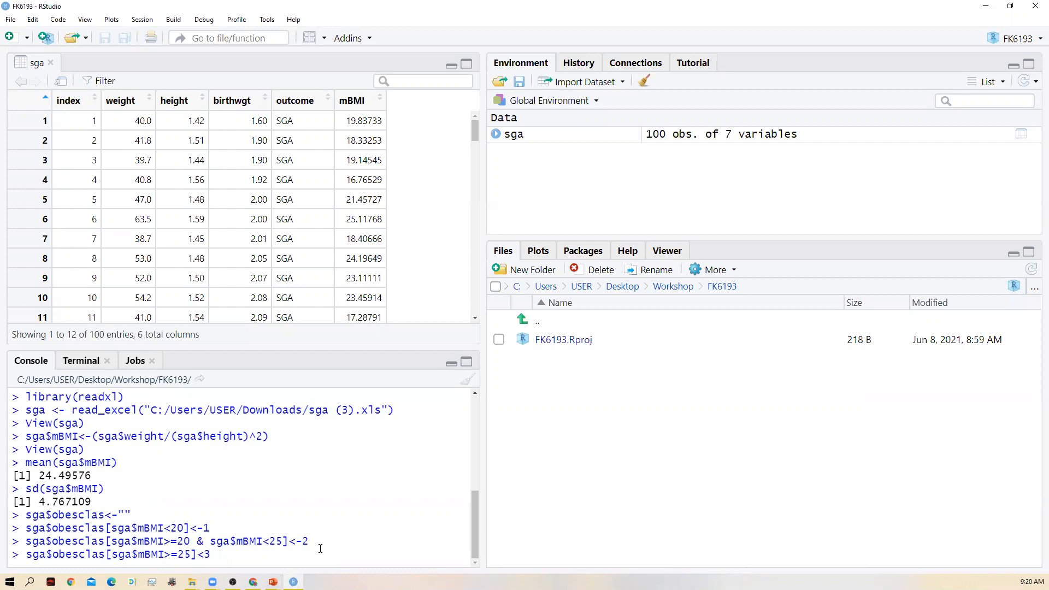
- Restore the hyphen in the assignment operator and run sga$obesclas[sga$mBMI>=25]<-3
{"action": "key", "text": "Right"}
{"action": "key", "text": "Right"}
{"action": "key", "text": "Right"}
{"action": "key", "text": "Right"}
{"action": "key", "text": "Right"}
{"action": "key", "text": "Right"}
{"action": "key", "text": "Right"}
{"action": "key", "text": "Right"}
{"action": "key", "text": "Right"}
{"action": "key", "text": "Right"}
{"action": "key", "text": "Right"}
{"action": "key", "text": "Right"}
{"action": "key", "text": "Right"}
{"action": "key", "text": "Right"}
{"action": "key", "text": "Left"}
{"action": "type", "text": "-"}
{"action": "key", "text": "Right"}
{"action": "key", "text": "Return"}
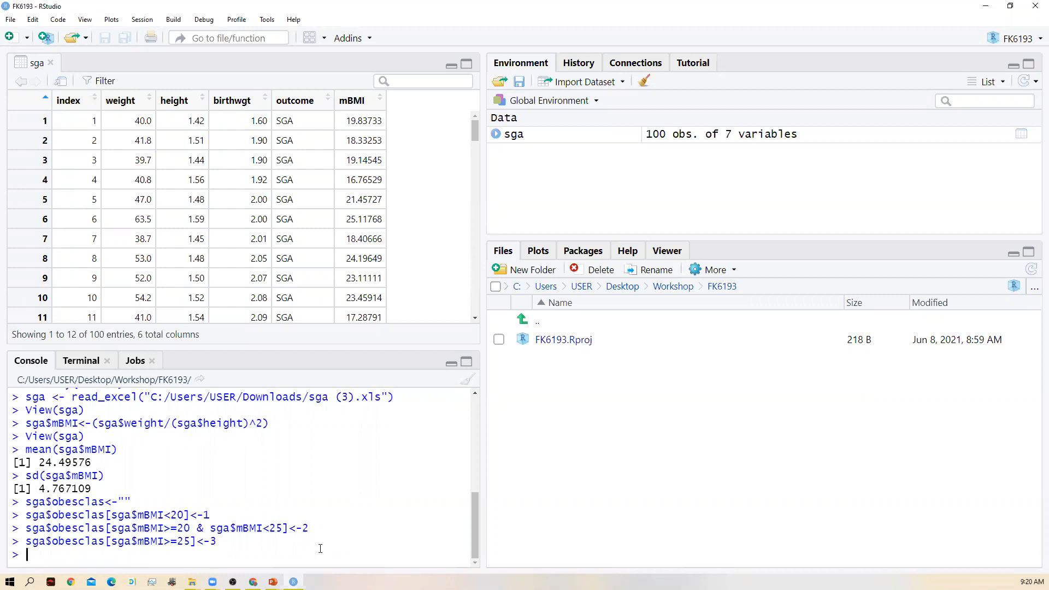
- Recall the earlier View(sga) command from the console history and run it to display the data with the obesclas column
{"action": "type", "text": "11"}
{"action": "key", "text": "BackSpace"}
{"action": "key", "text": "BackSpace"}
{"action": "key", "text": "Up"}
{"action": "key", "text": "Up"}
{"action": "key", "text": "Up"}
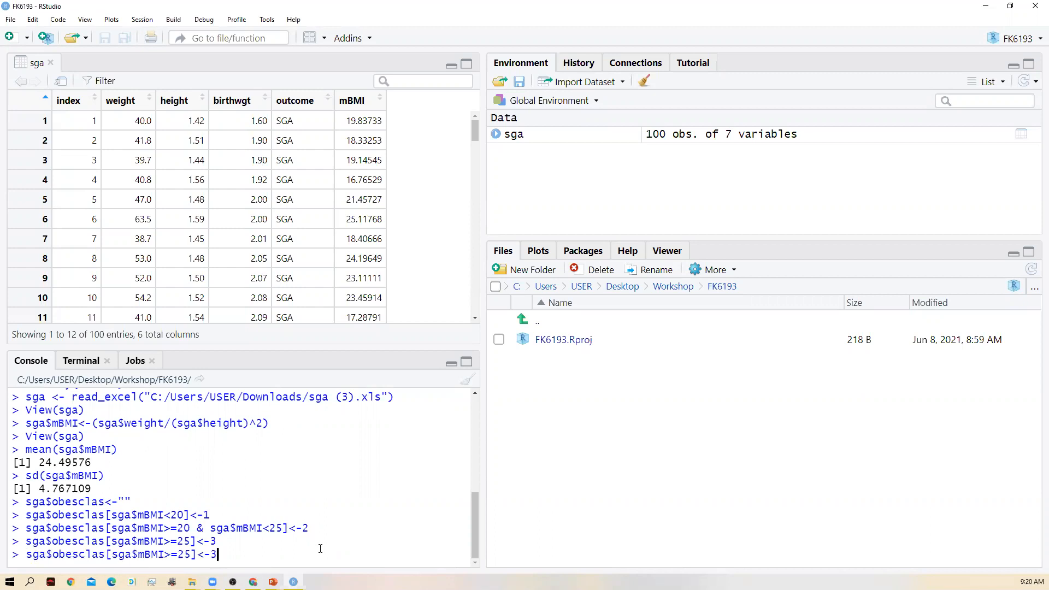
{"action": "key", "text": "Up"}
{"action": "key", "text": "Up"}
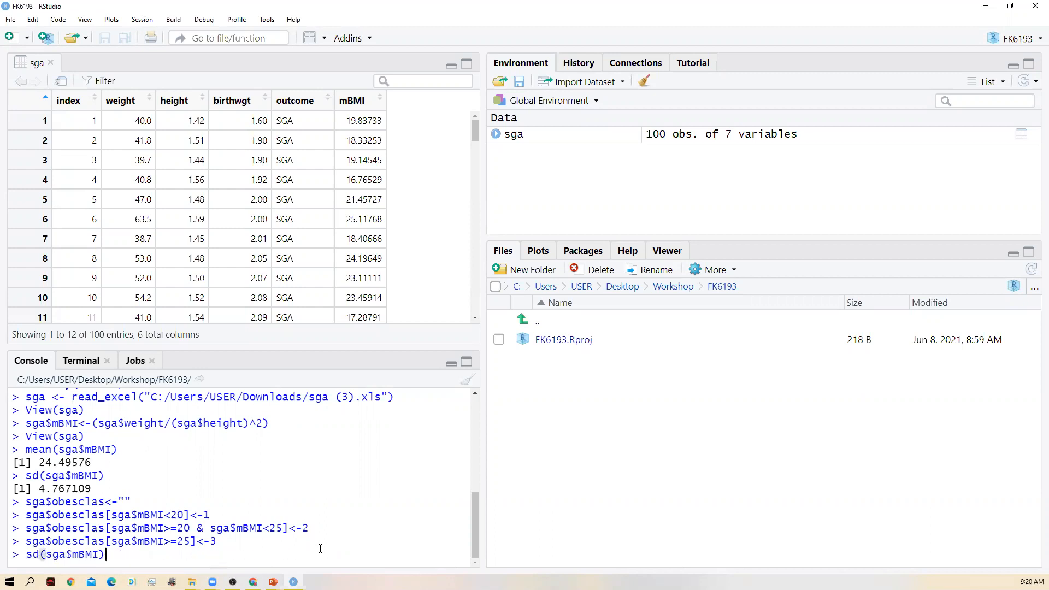
{"action": "key", "text": "Up"}
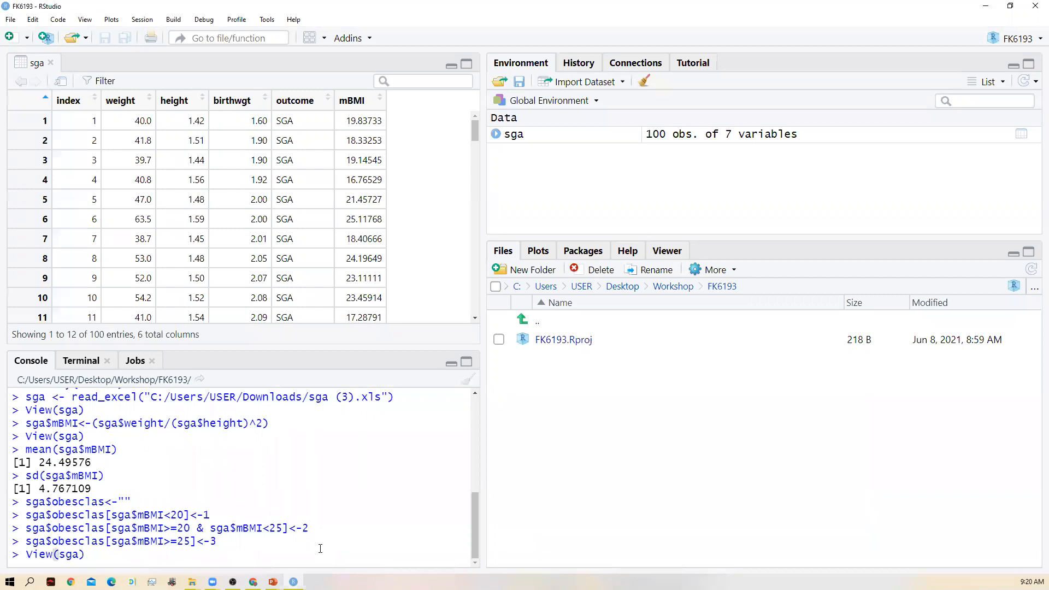
{"action": "key", "text": "Return"}
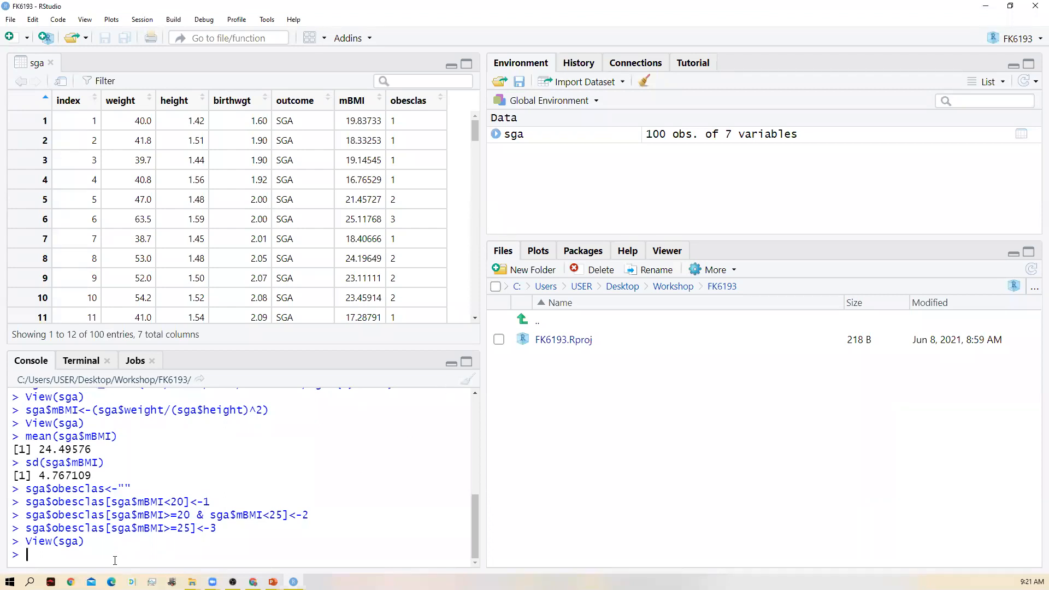
- Run table(sga$obesclas) in the console to produce a frequency table of the obesity classes
{"action": "type", "text": "tables"}
{"action": "key", "text": "BackSpace"}
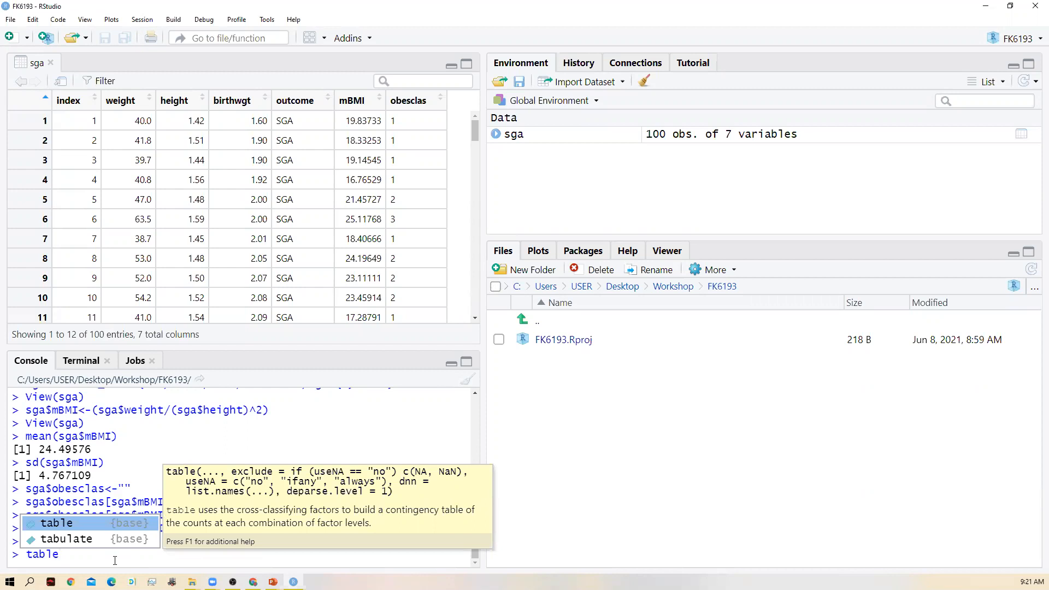
{"action": "type", "text": "("}
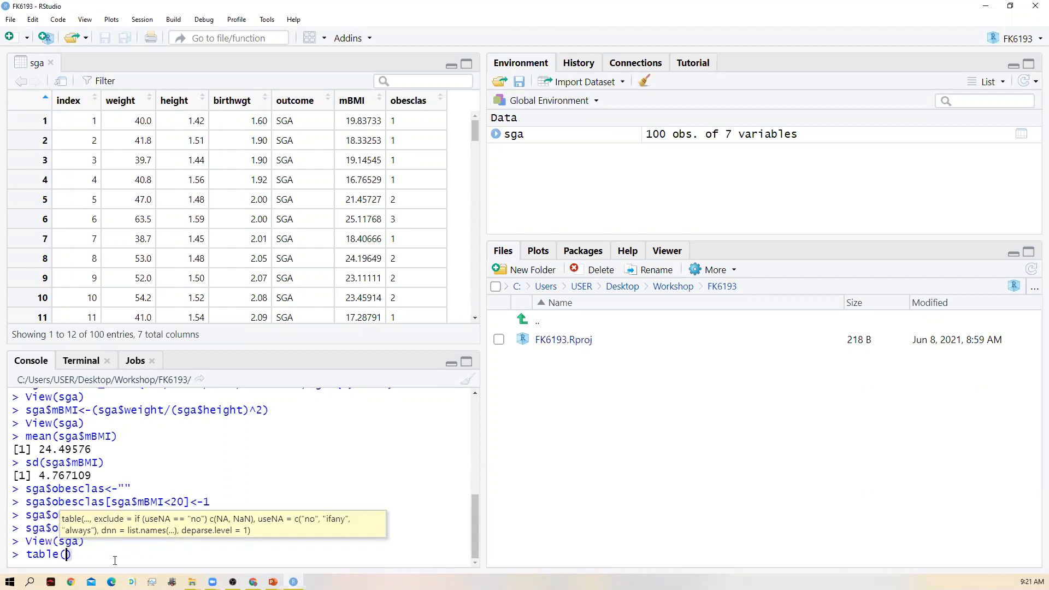
{"action": "type", "text": "sga$"}
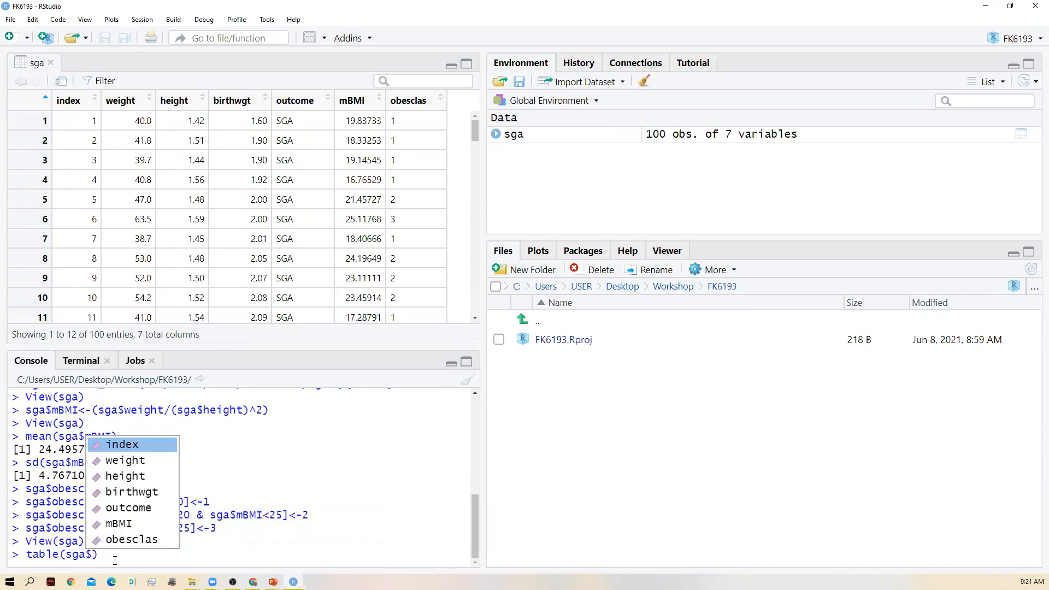
{"action": "key", "text": "Down"}
{"action": "key", "text": "Down"}
{"action": "key", "text": "Down"}
{"action": "key", "text": "Down"}
{"action": "key", "text": "Down"}
{"action": "key", "text": "Down"}
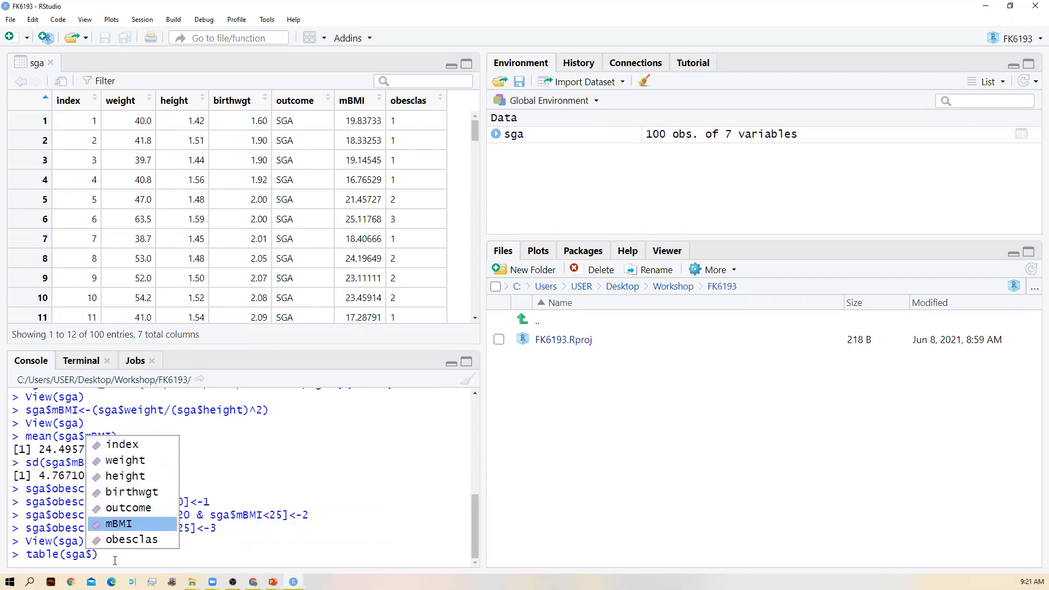
{"action": "key", "text": "Return"}
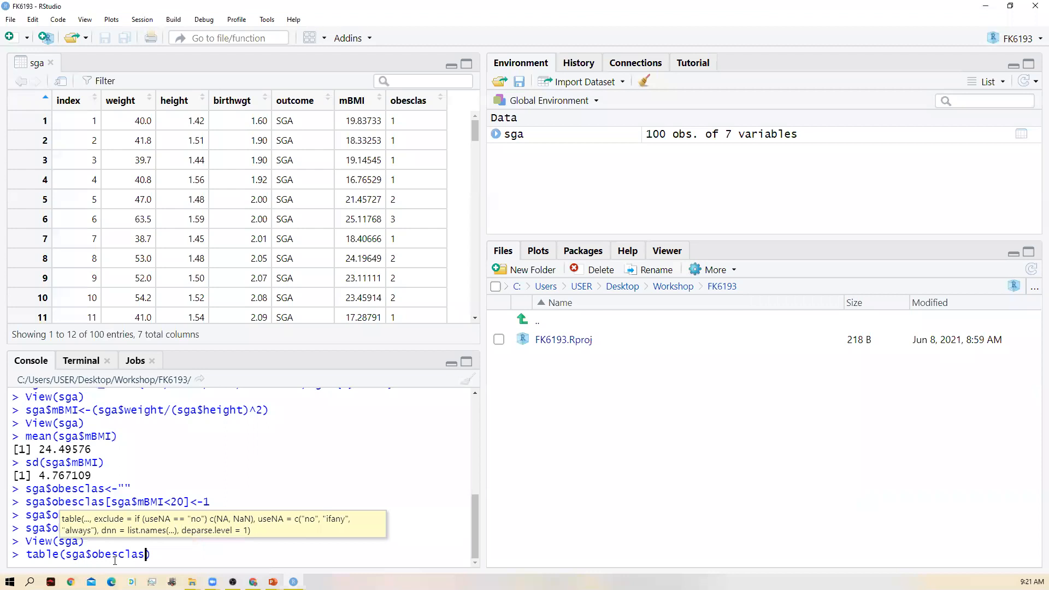
{"action": "key", "text": "Right"}
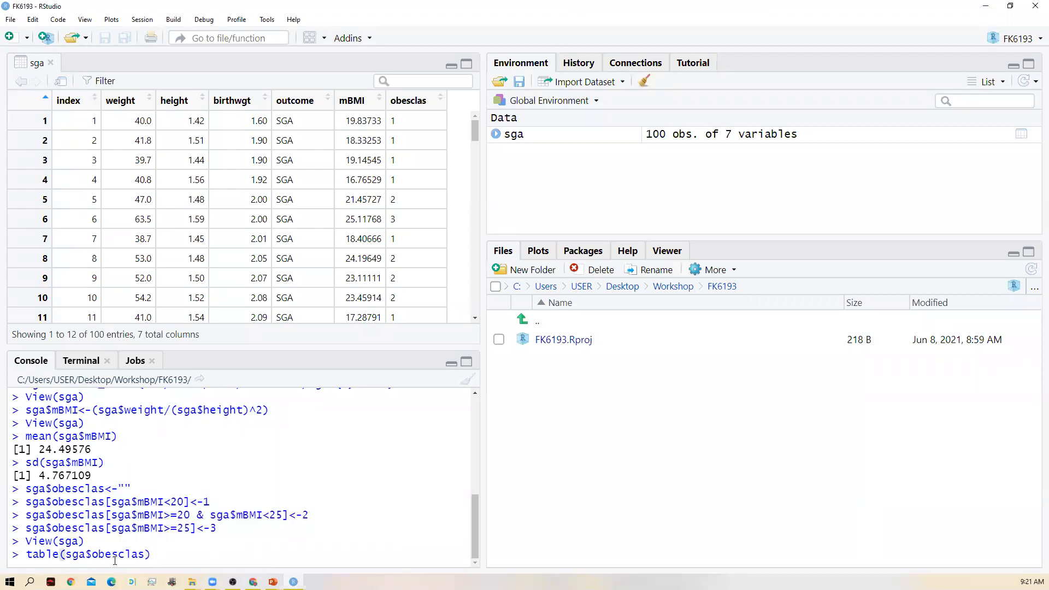
{"action": "key", "text": "Return"}
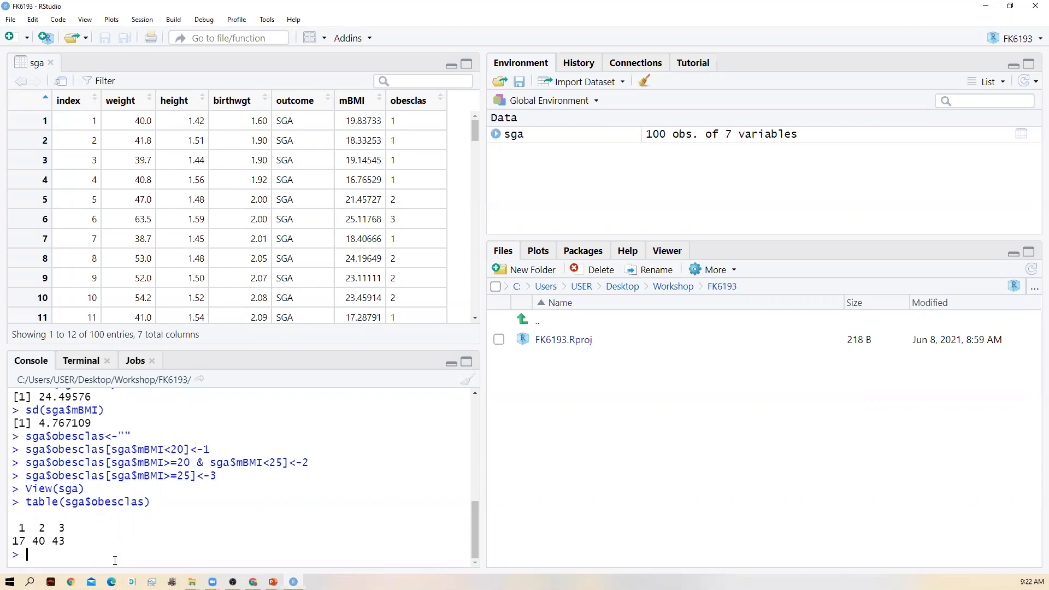
- Begin a console command that assigns a factor() call back to the variable: sga$obesclas<-factor()
{"action": "type", "text": "sga$"}
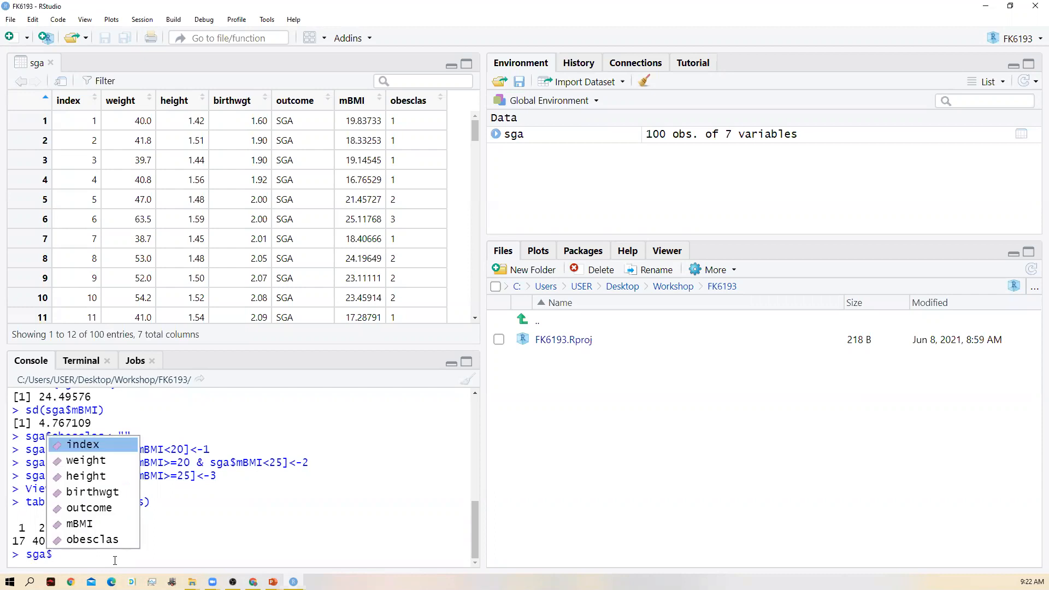
{"action": "key", "text": "Down"}
{"action": "key", "text": "Down"}
{"action": "key", "text": "Down"}
{"action": "key", "text": "Down"}
{"action": "key", "text": "Down"}
{"action": "key", "text": "Down"}
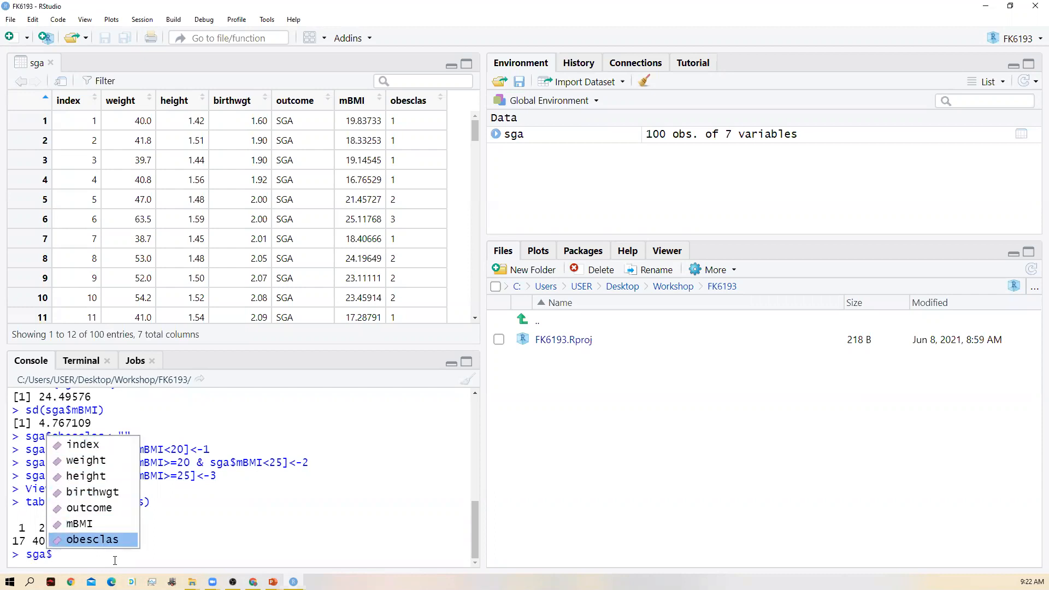
{"action": "key", "text": "Return"}
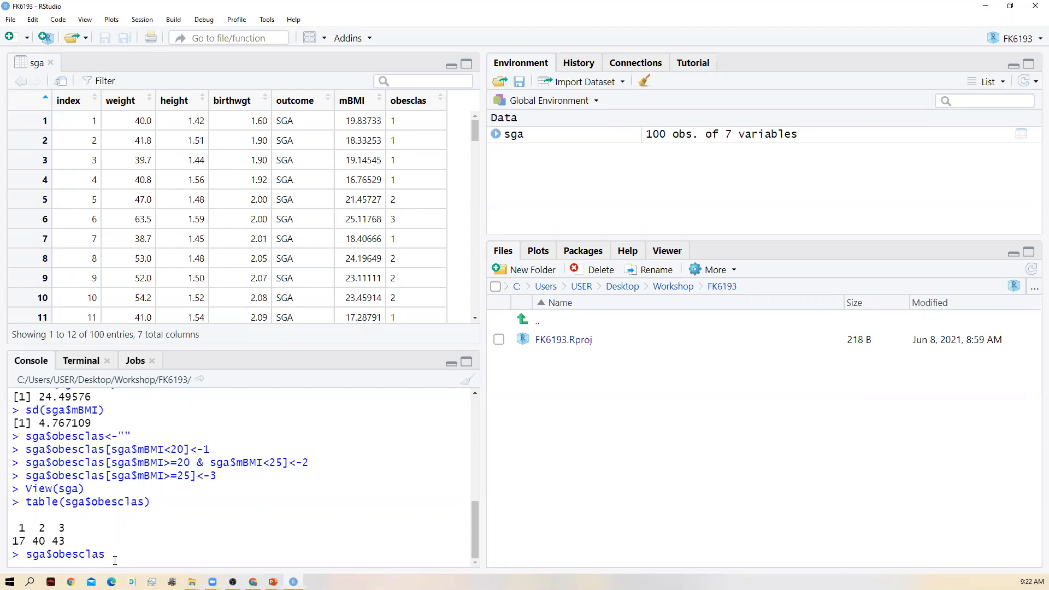
{"action": "type", "text": "<-"}
{"action": "type", "text": "factor"}
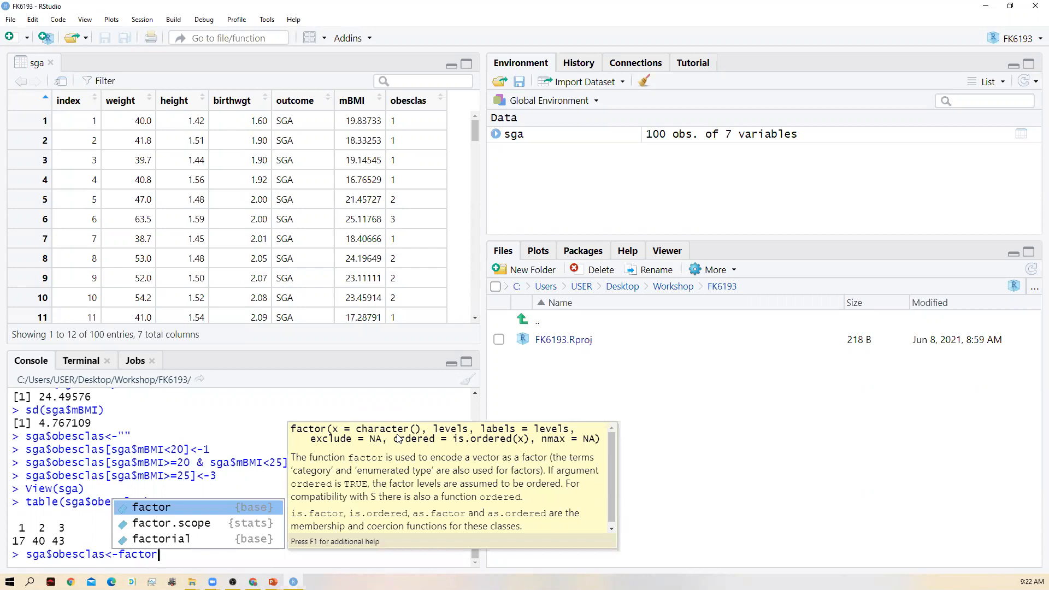
{"action": "type", "text": "("}
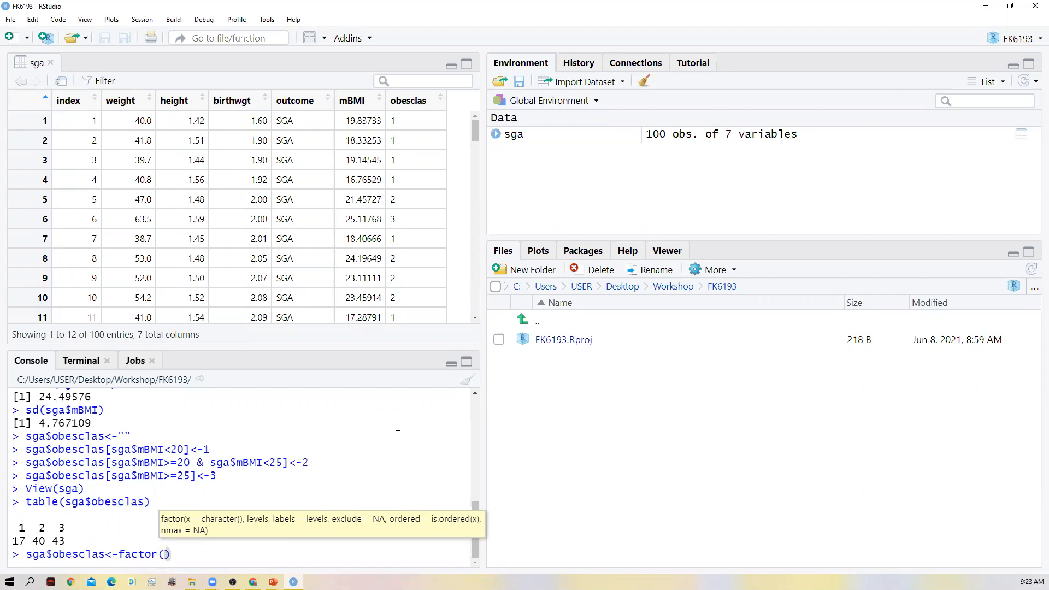
- Give factor() the variable sga$obesclas as its data and set its levels argument to c(1,2,3)
{"action": "type", "text": "sga$"}
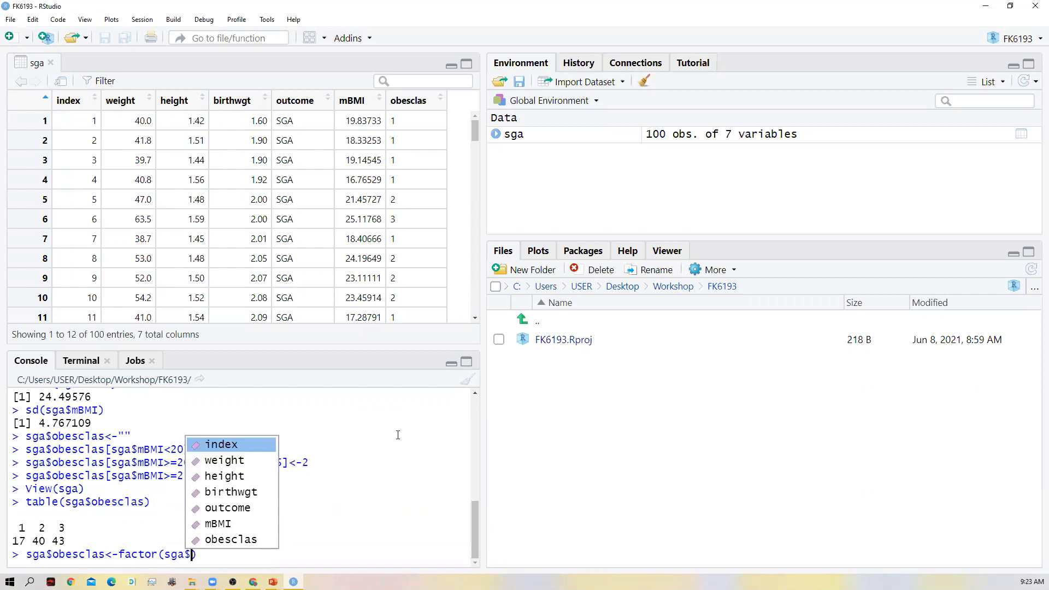
{"action": "type", "text": "obescl"}
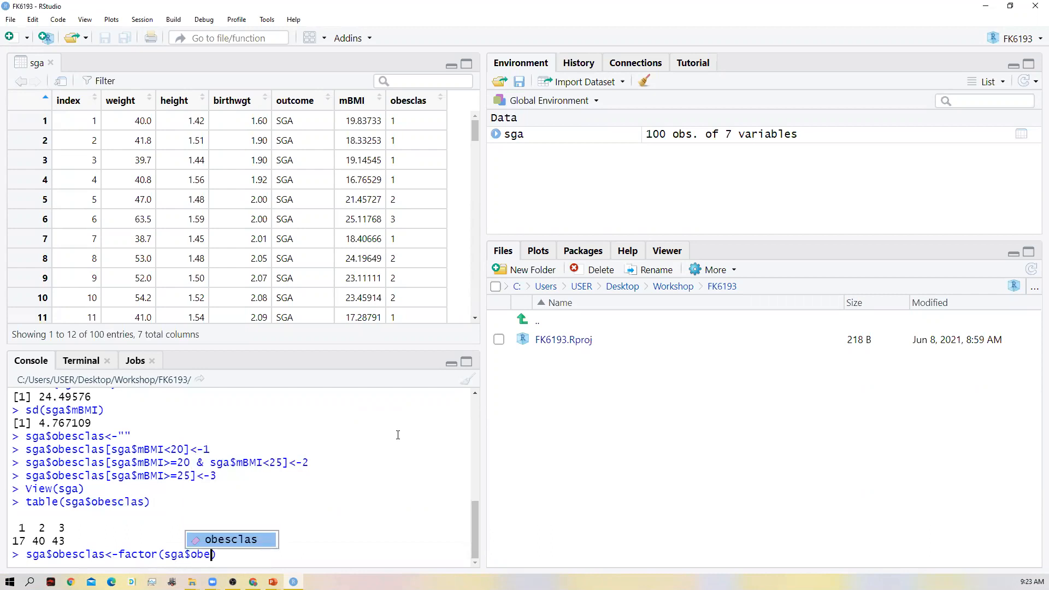
{"action": "type", "text": "as"}
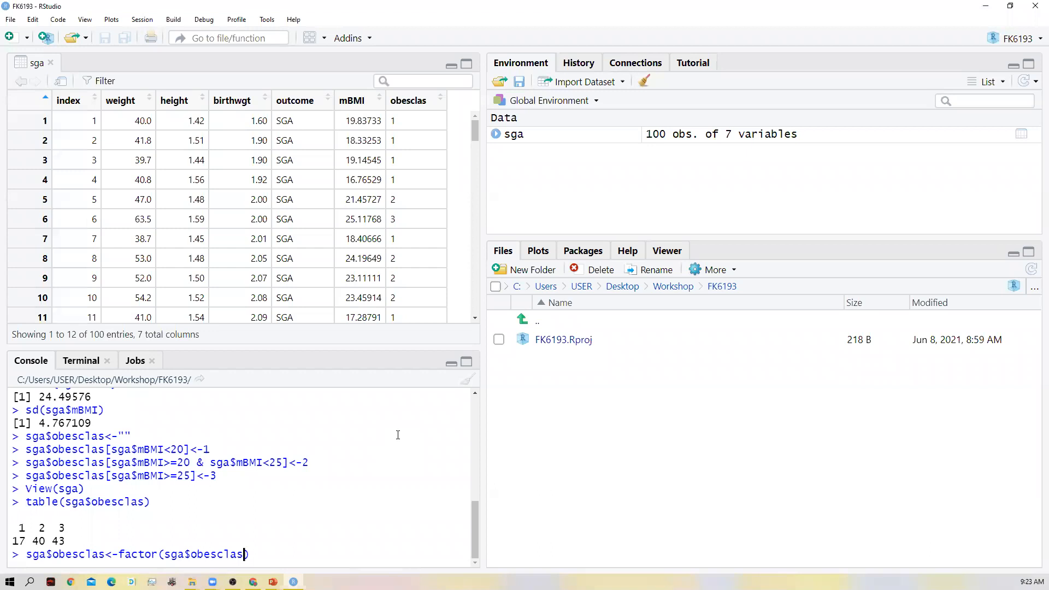
{"action": "type", "text": ","}
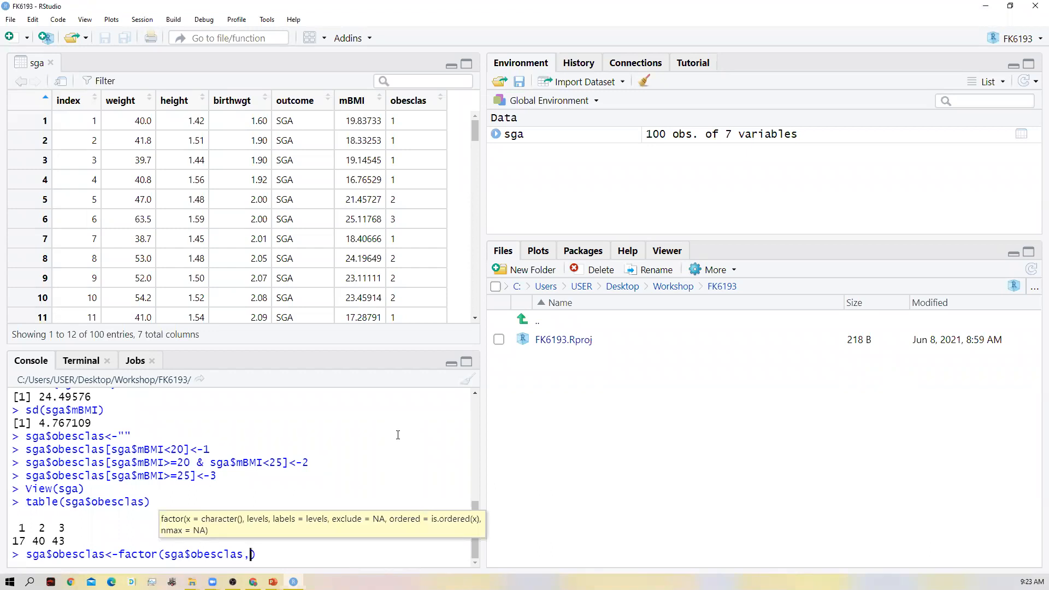
{"action": "type", "text": "levels"}
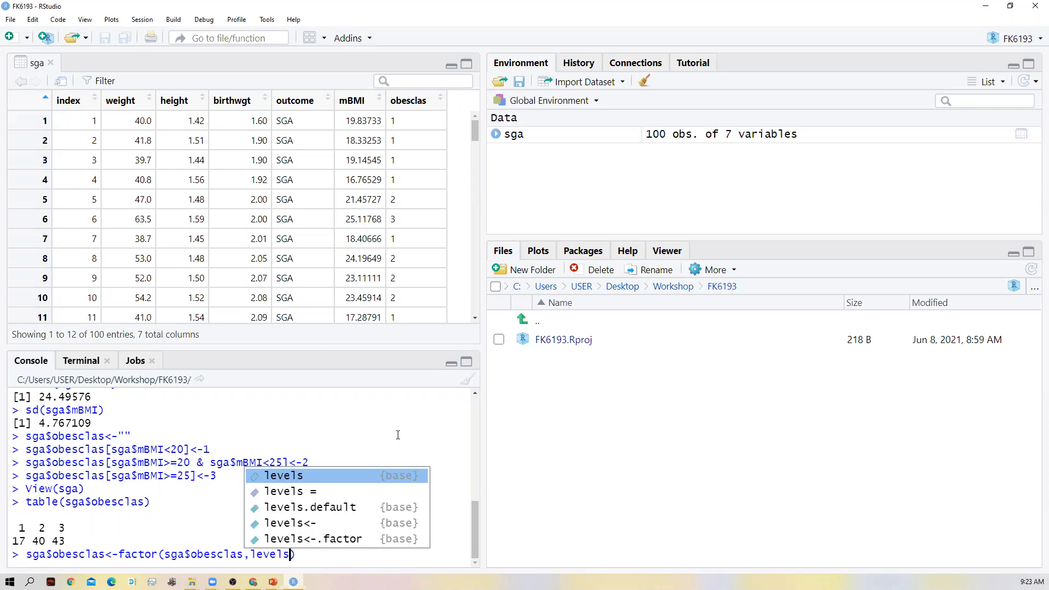
{"action": "type", "text": "="}
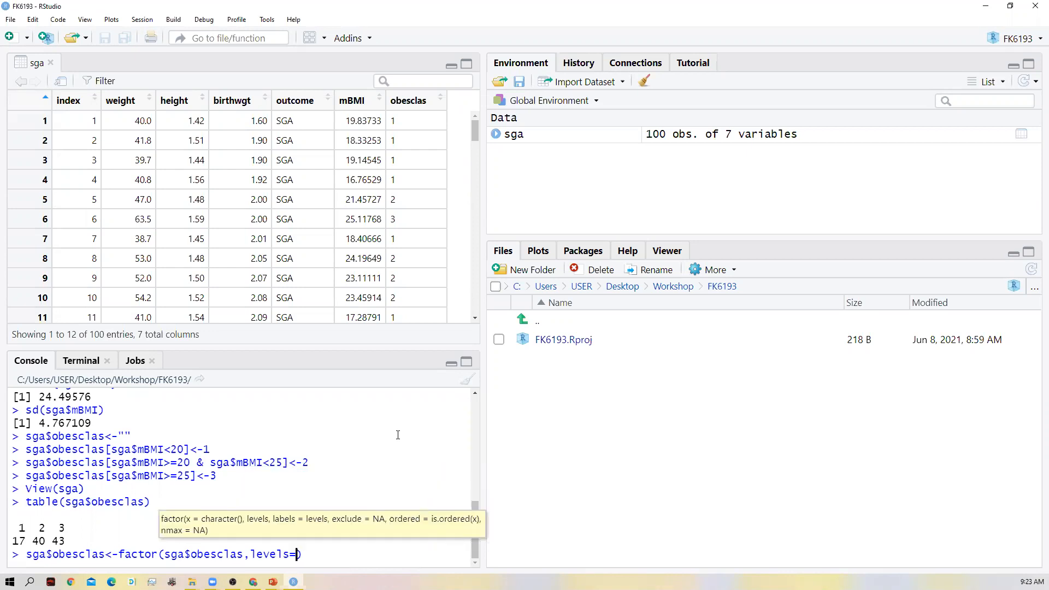
{"action": "type", "text": "c(1,2,3),labels"}
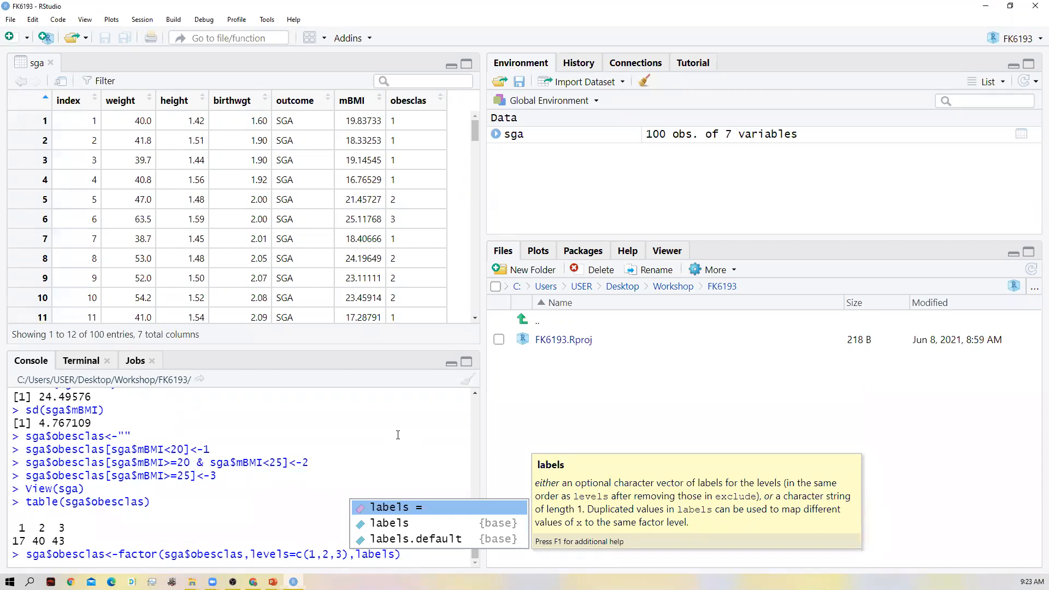
- Add labels=c('Under','Normal','Over') to the factor() call, close the parentheses and run the command
{"action": "type", "text": "="}
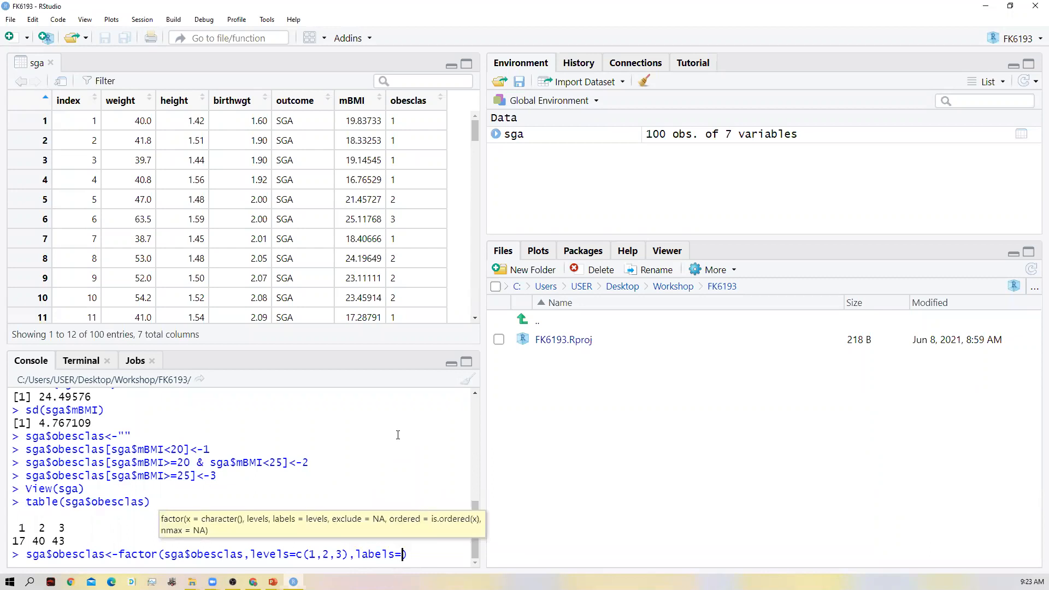
{"action": "type", "text": "c('Unde"}
{"action": "type", "text": "r'"}
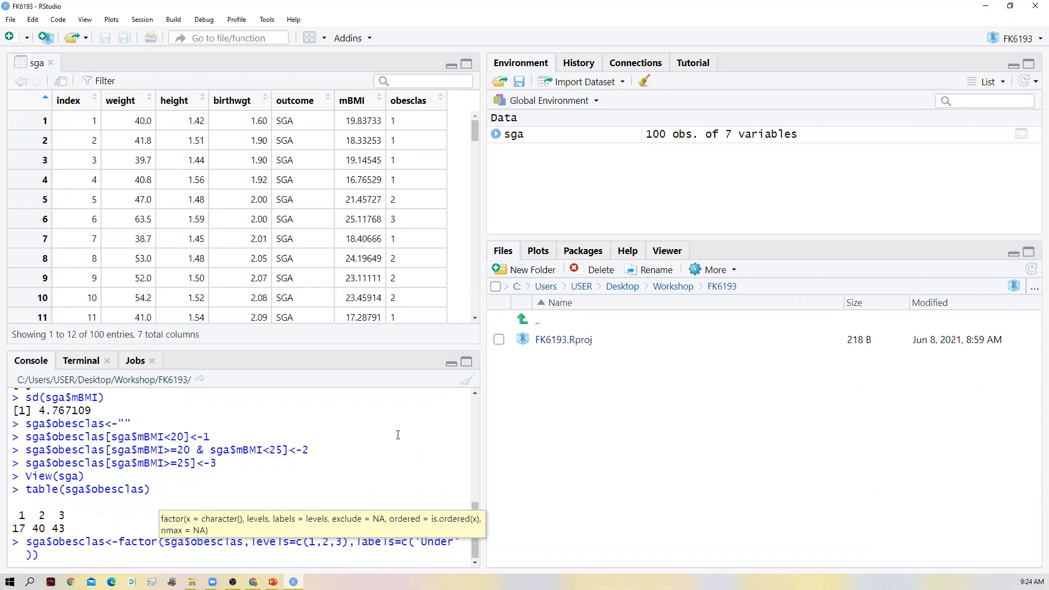
{"action": "type", "text": ",'"}
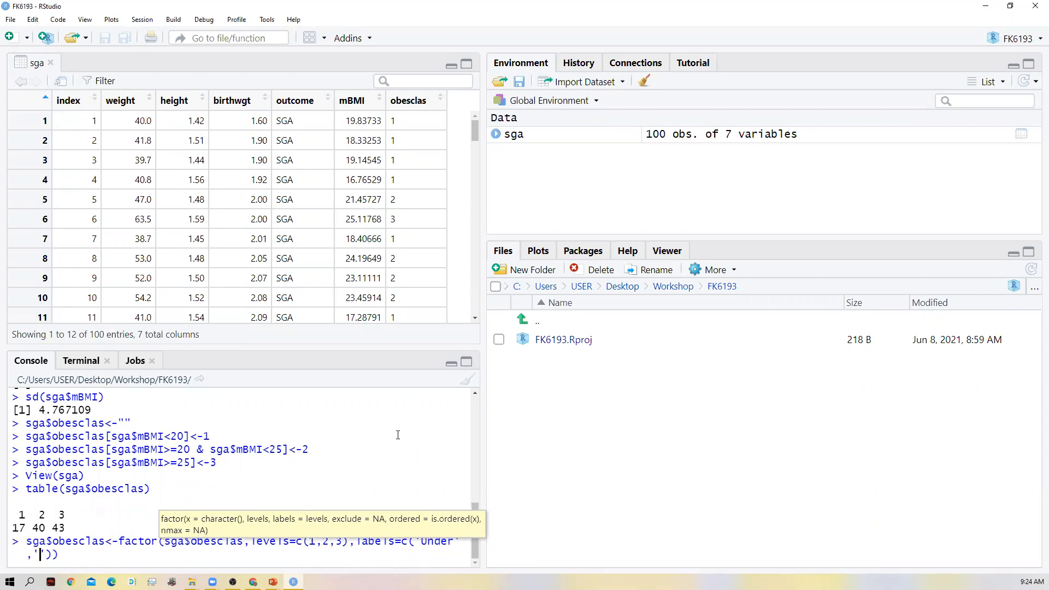
{"action": "type", "text": "Normal"}
{"action": "type", "text": ",'Over'))"}
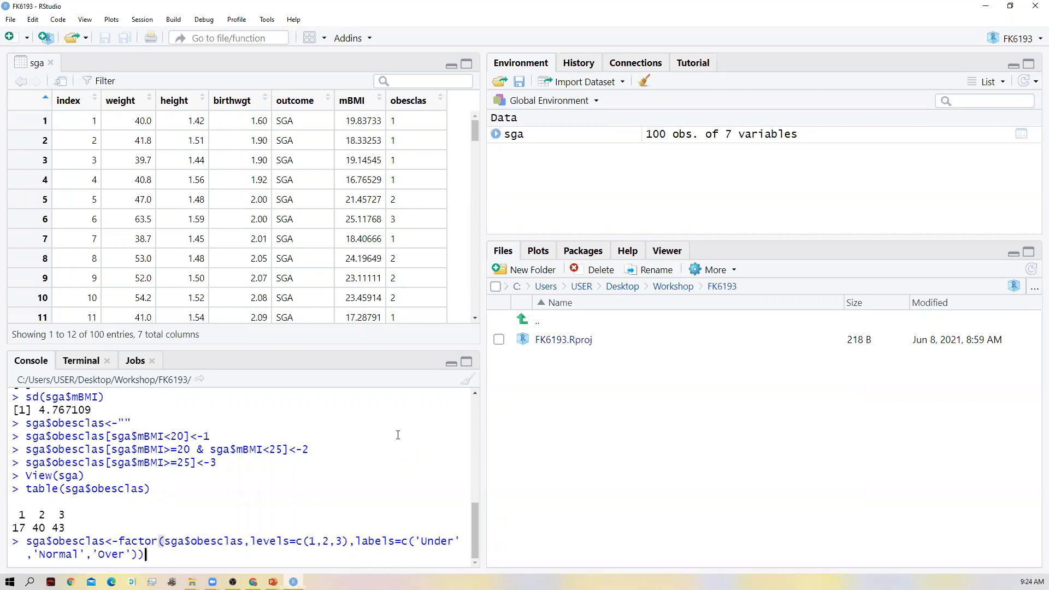
{"action": "key", "text": "Return"}
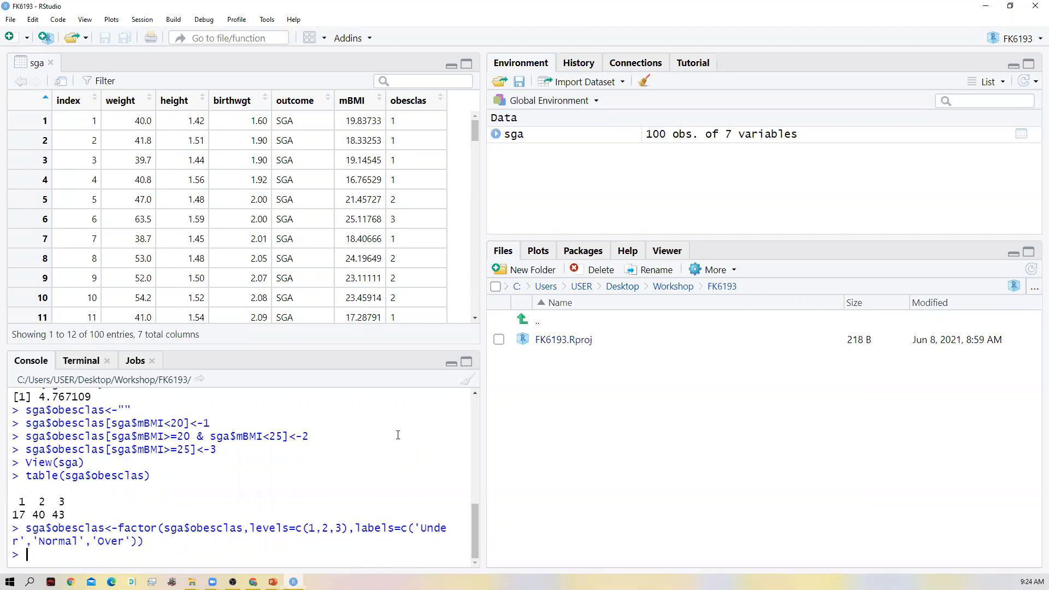
- Recall table(sga$obesclas) and run it again to tabulate the classes with their labels
{"action": "key", "text": "Up"}
{"action": "key", "text": "Up"}
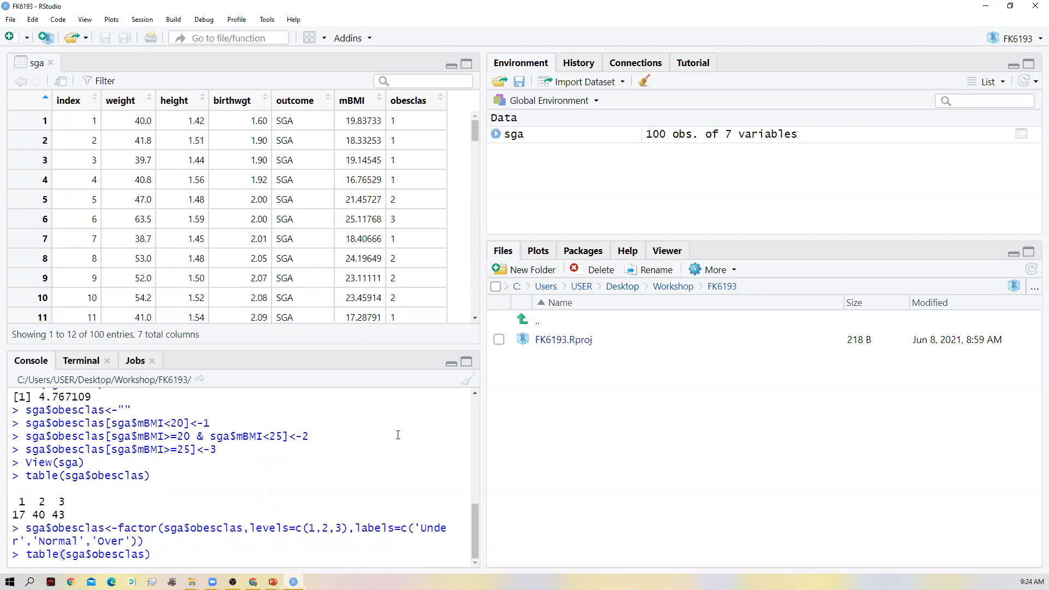
{"action": "key", "text": "Return"}
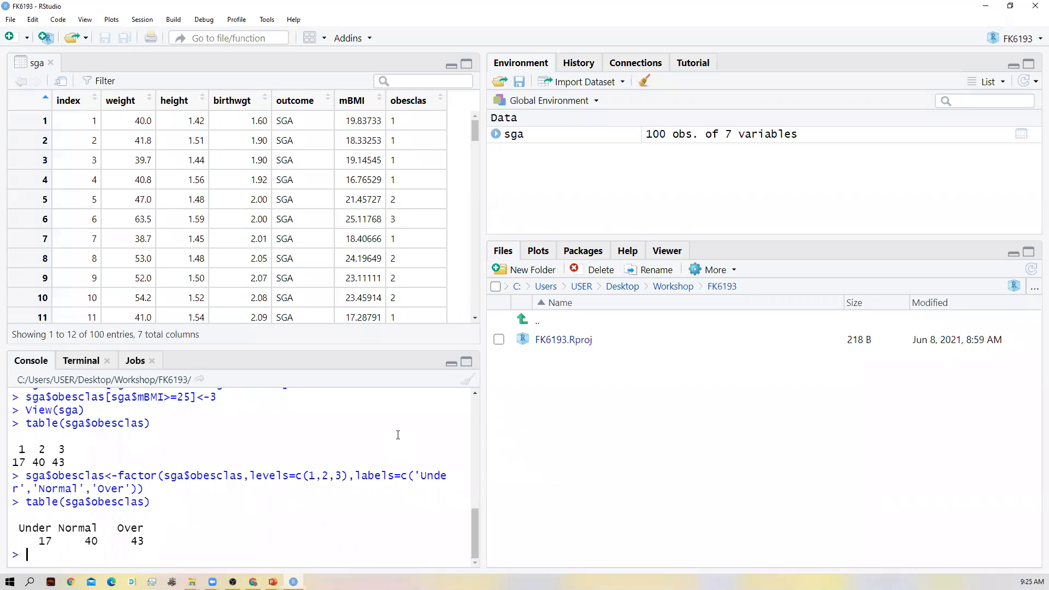
- Start a new console command with the text tab
{"action": "type", "text": "table"}
{"action": "key", "text": "BackSpace"}
{"action": "key", "text": "BackSpace"}
{"action": "key", "text": "BackSpace"}
{"action": "key", "text": "BackSpace"}
{"action": "key", "text": "BackSpace"}
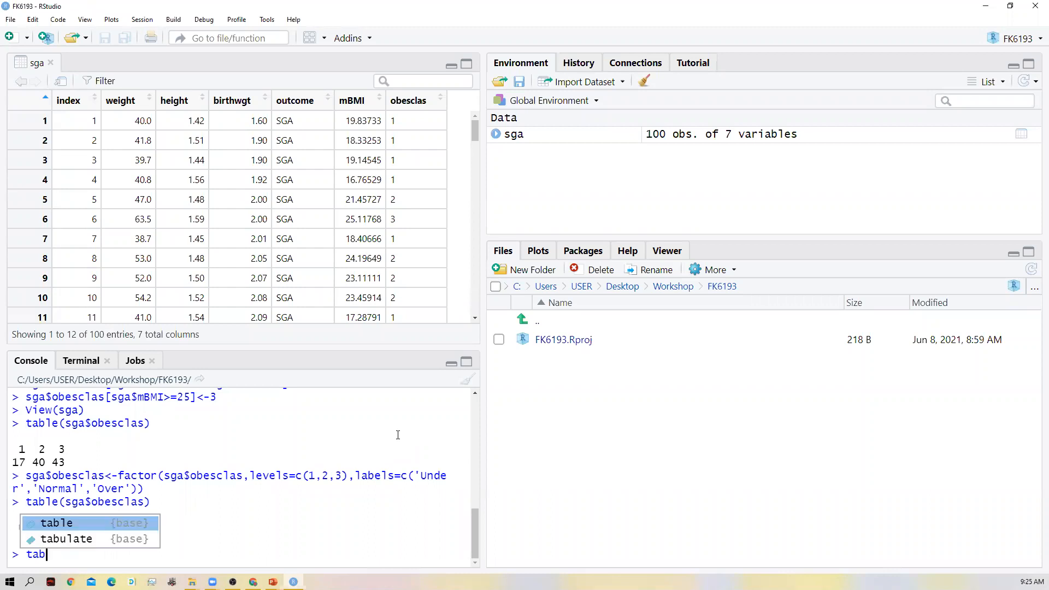
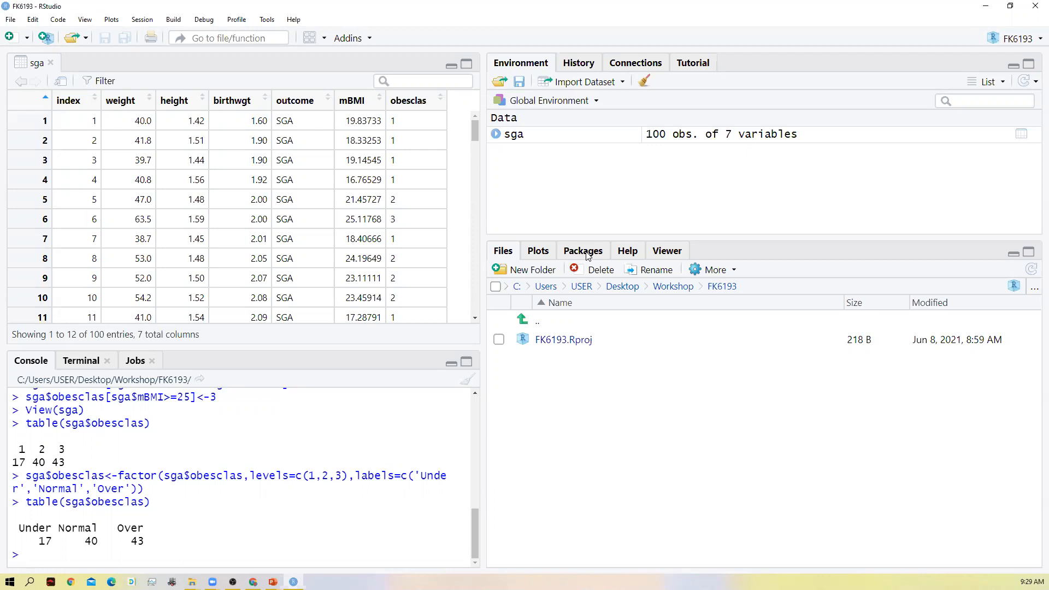
- Examine the list of installed packages to see which ones are loaded, including readxl, stats and utils
{"action": "left_click", "coordinate": [588, 253]}
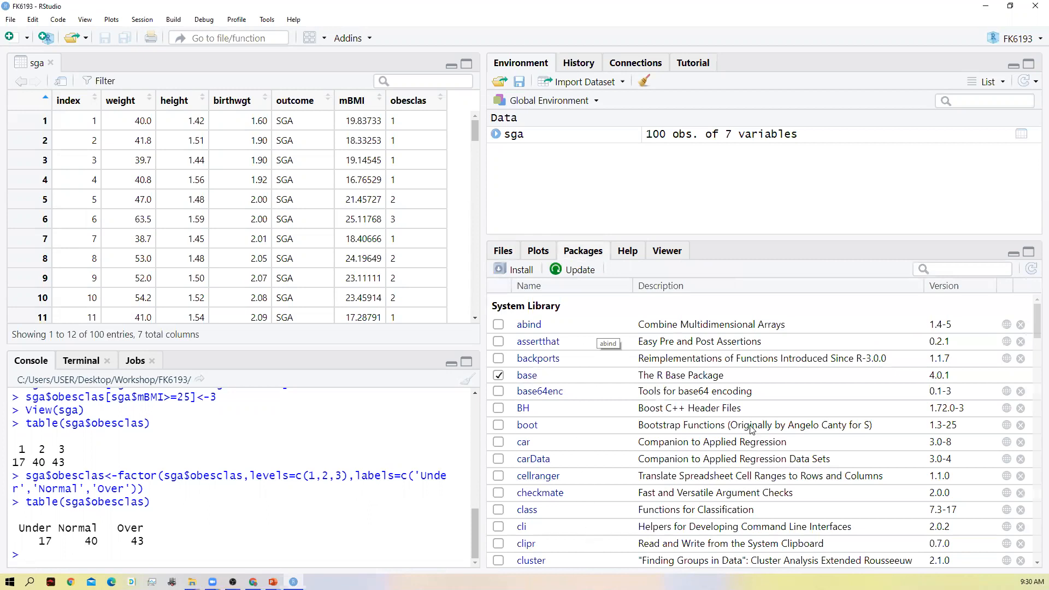
{"action": "scroll", "coordinate": [660, 381], "scroll_direction": "down", "scroll_amount": 3}
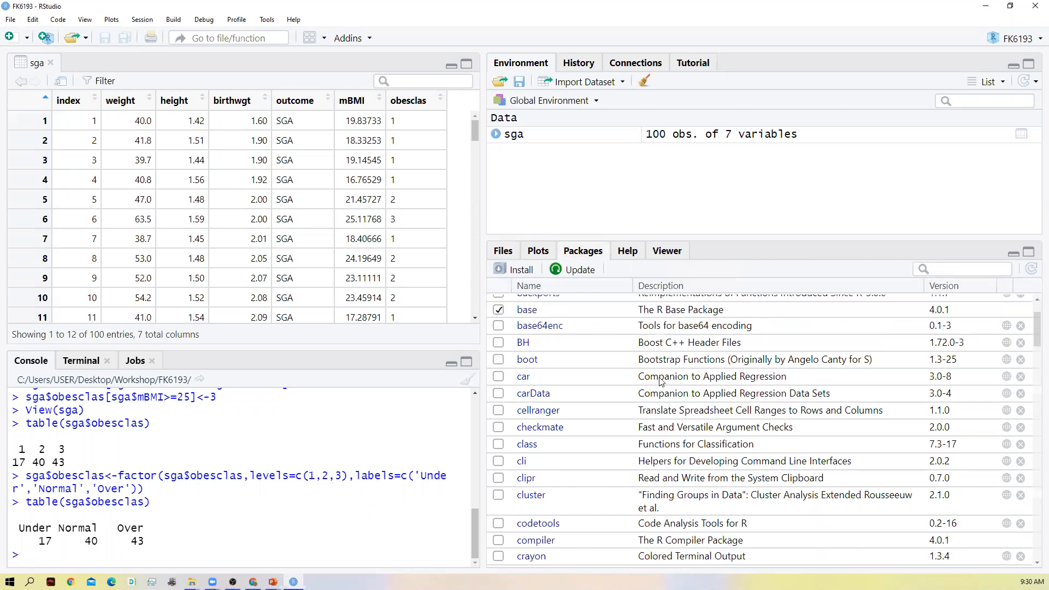
{"action": "scroll", "coordinate": [606, 388], "scroll_direction": "down", "scroll_amount": 6}
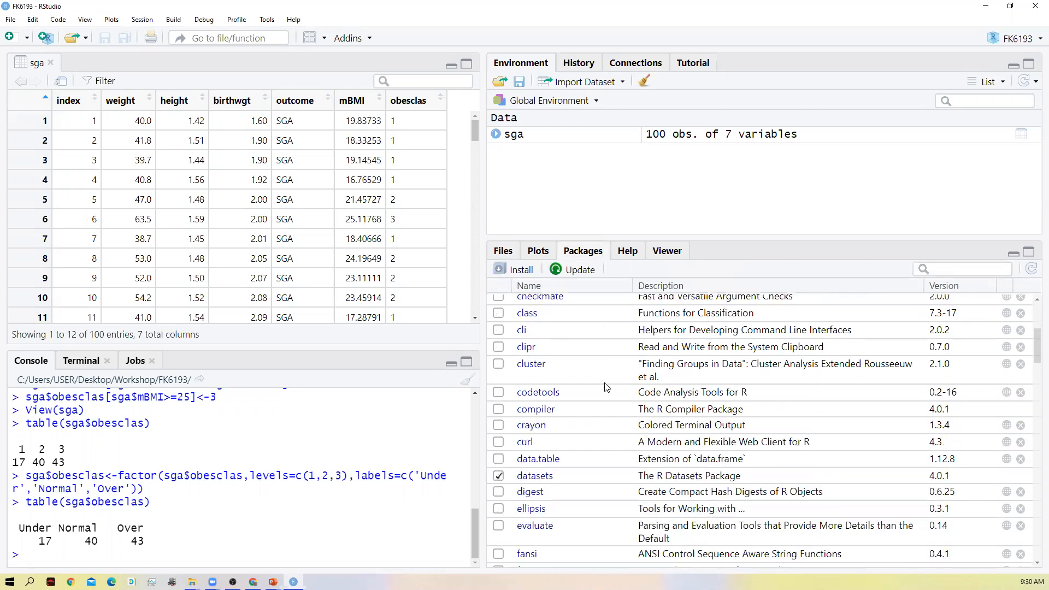
{"action": "scroll", "coordinate": [606, 387], "scroll_direction": "up", "scroll_amount": 9}
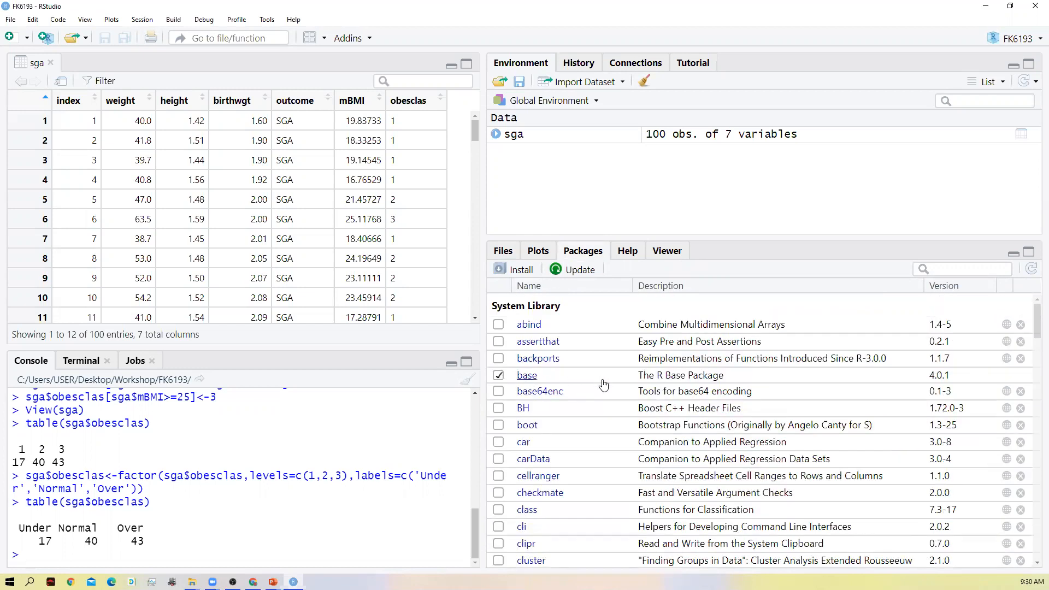
{"action": "scroll", "coordinate": [606, 387], "scroll_direction": "down", "scroll_amount": 12}
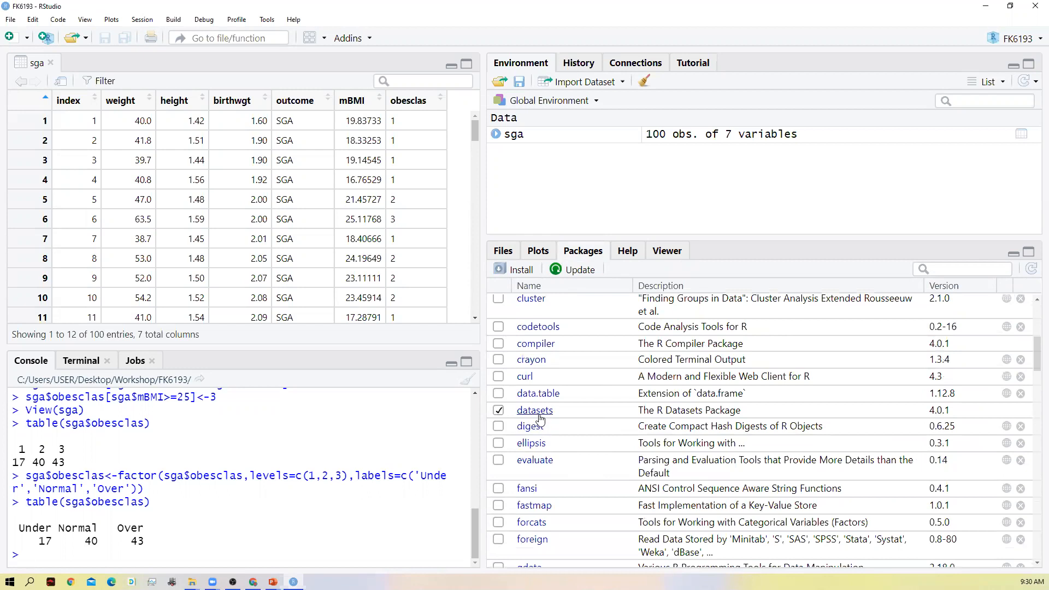
{"action": "scroll", "coordinate": [540, 420], "scroll_direction": "down", "scroll_amount": 7}
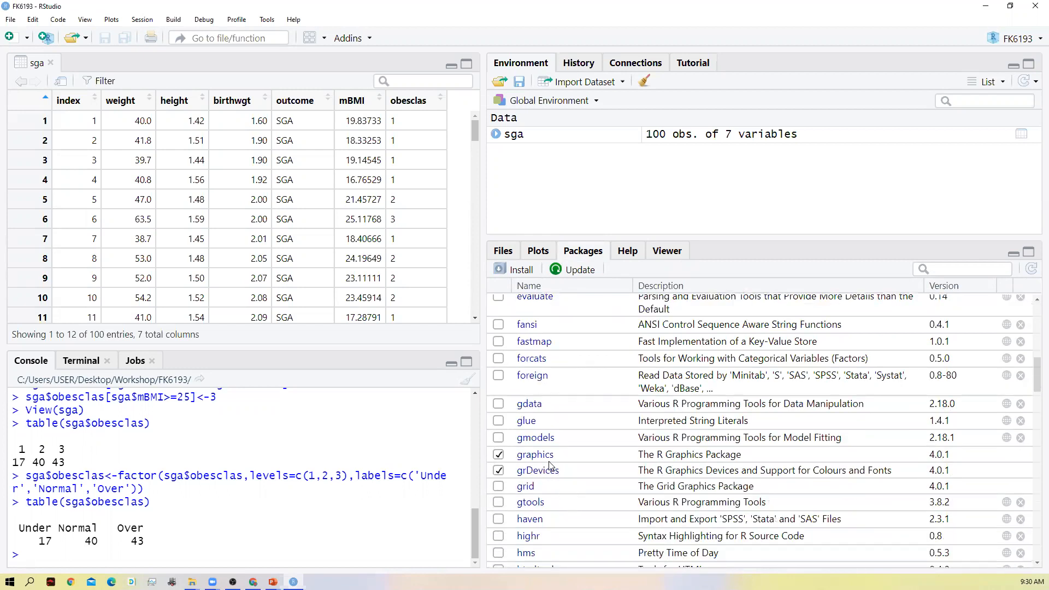
{"action": "scroll", "coordinate": [552, 484], "scroll_direction": "down", "scroll_amount": 4}
{"action": "scroll", "coordinate": [551, 484], "scroll_direction": "down", "scroll_amount": 12}
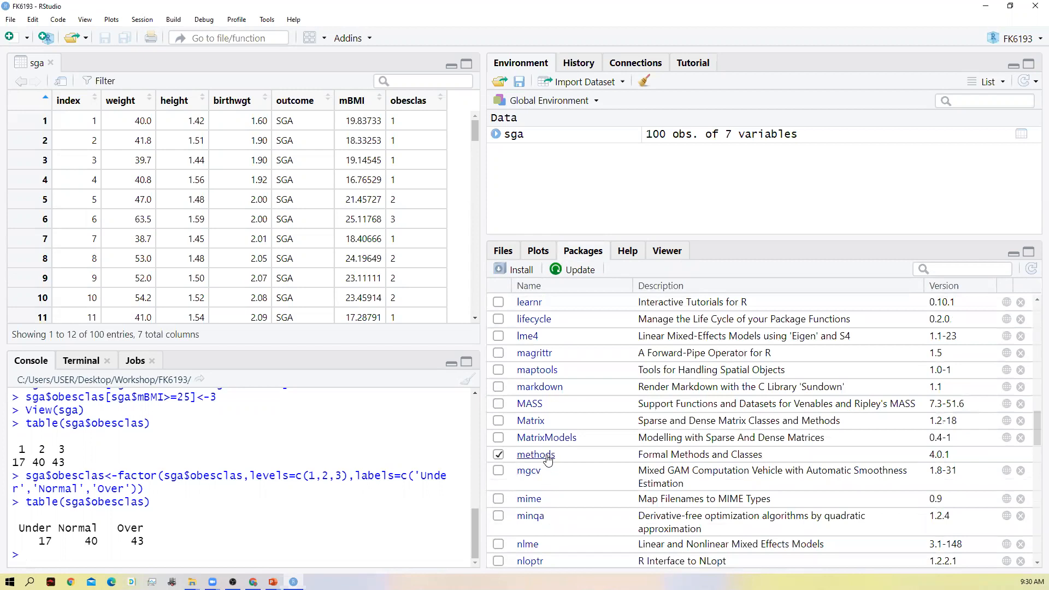
{"action": "scroll", "coordinate": [548, 460], "scroll_direction": "down", "scroll_amount": 5}
{"action": "scroll", "coordinate": [548, 460], "scroll_direction": "down", "scroll_amount": 8}
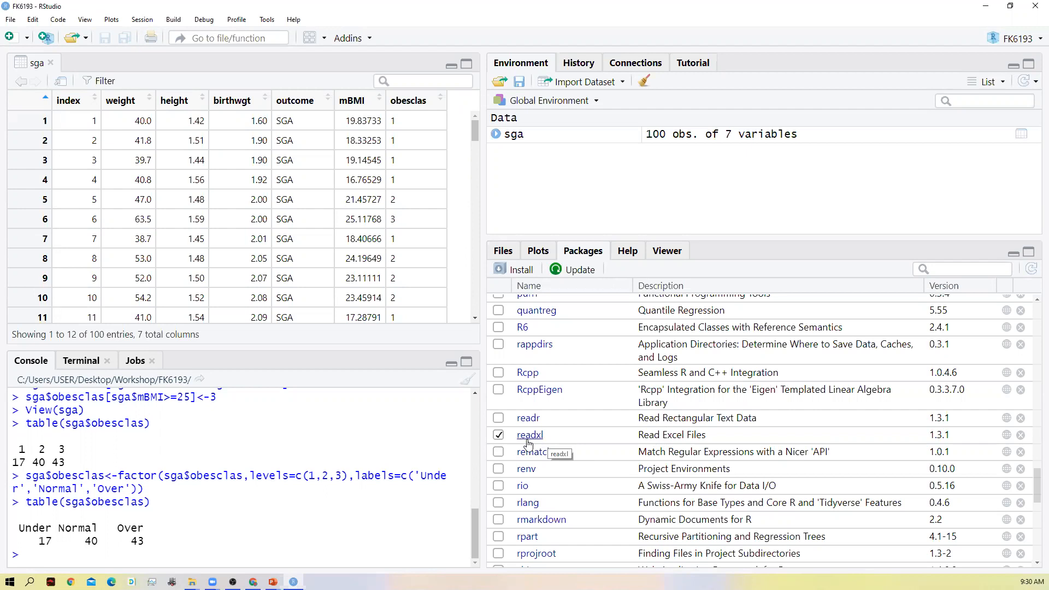
{"action": "scroll", "coordinate": [600, 452], "scroll_direction": "down", "scroll_amount": 5}
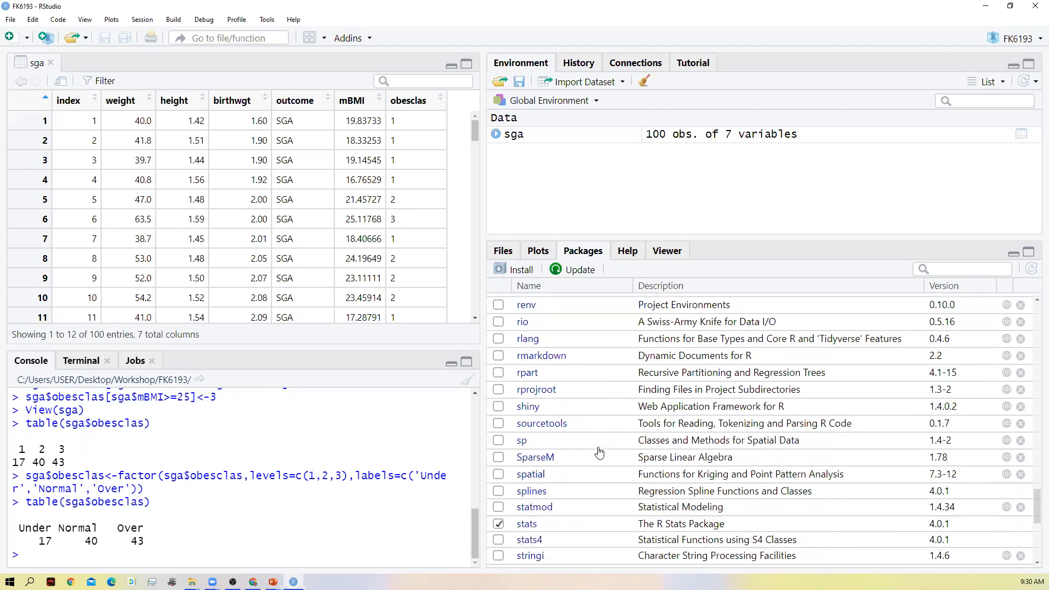
{"action": "scroll", "coordinate": [600, 452], "scroll_direction": "down", "scroll_amount": 1}
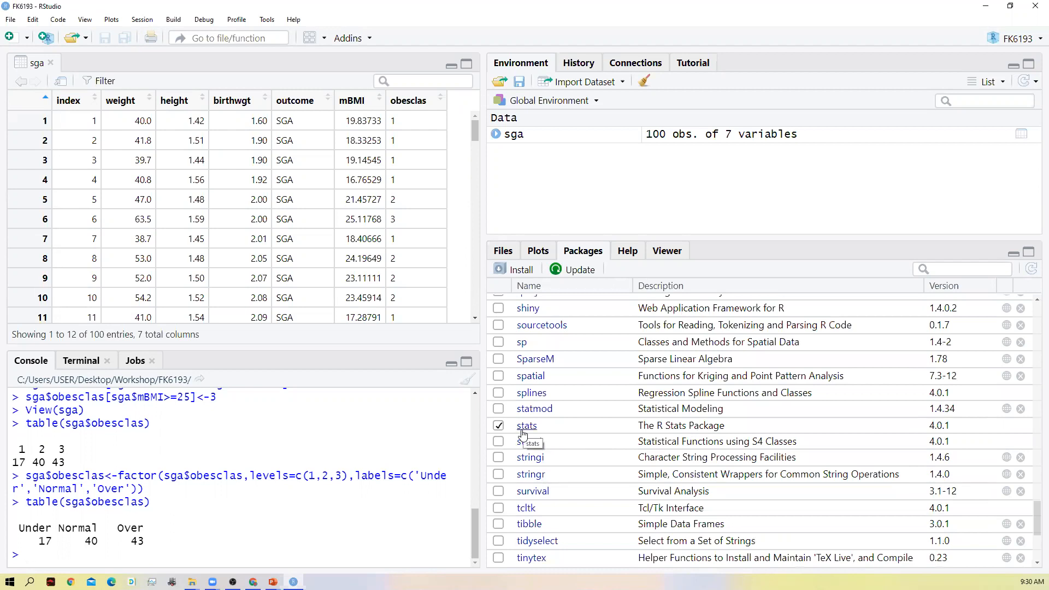
{"action": "scroll", "coordinate": [523, 434], "scroll_direction": "down", "scroll_amount": 3}
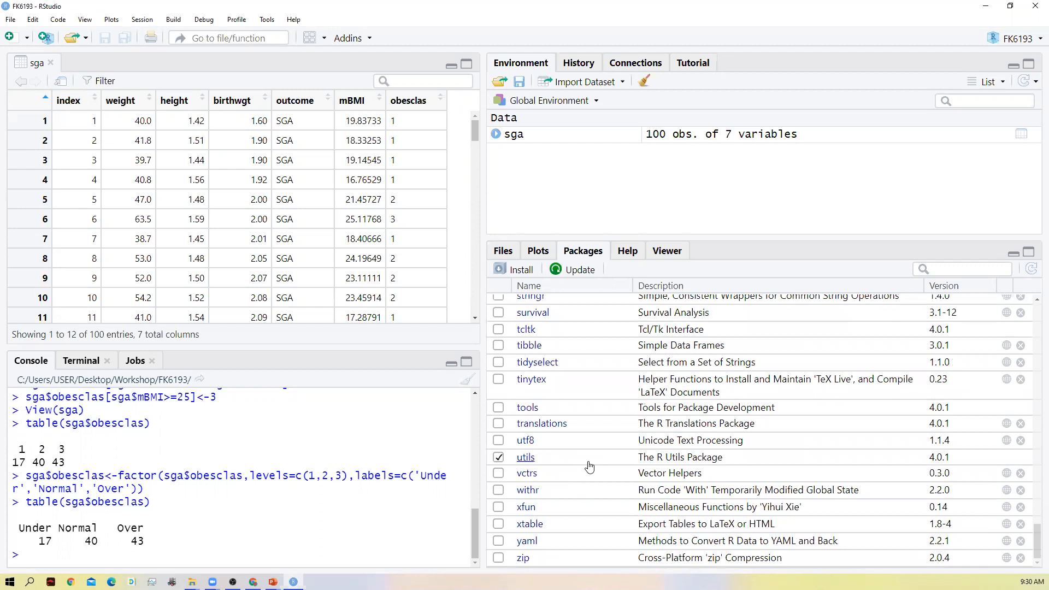
{"action": "scroll", "coordinate": [563, 445], "scroll_direction": "up", "scroll_amount": 7}
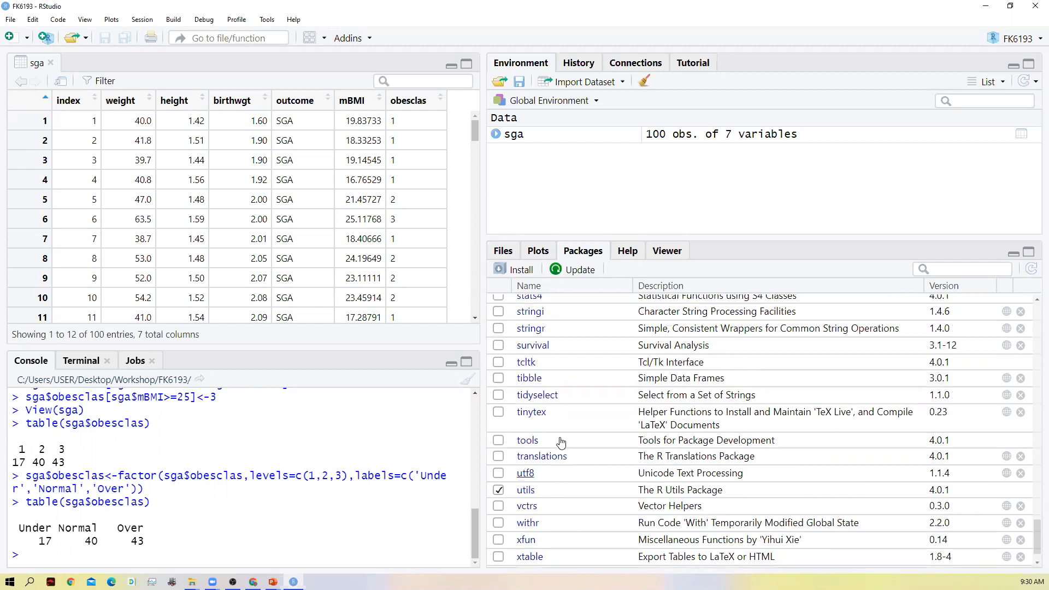
{"action": "scroll", "coordinate": [561, 442], "scroll_direction": "up", "scroll_amount": 3}
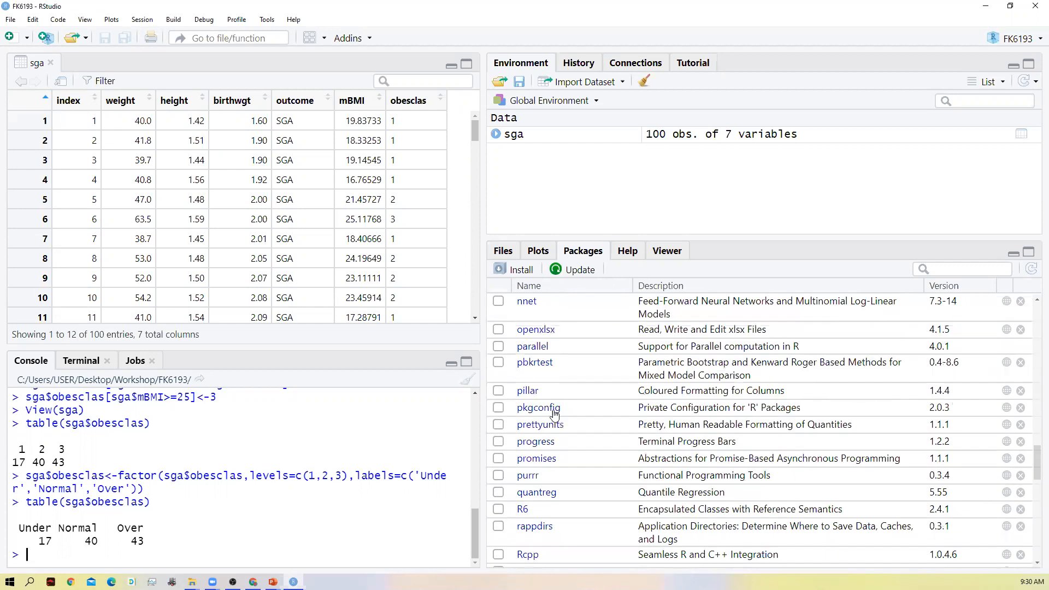
{"action": "scroll", "coordinate": [554, 416], "scroll_direction": "up", "scroll_amount": 8}
{"action": "scroll", "coordinate": [554, 416], "scroll_direction": "up", "scroll_amount": 15}
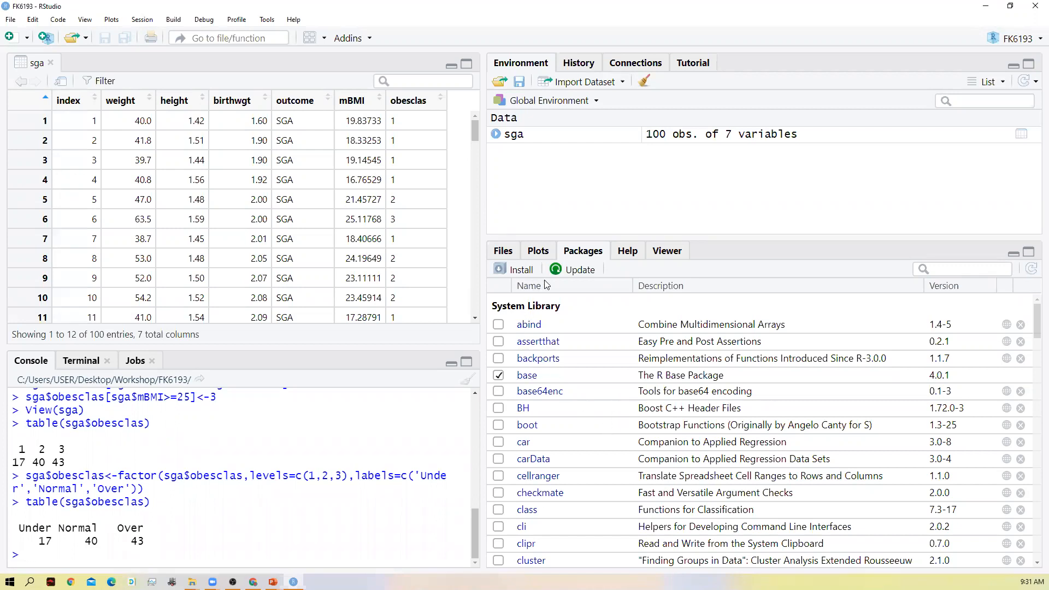
- Check which installed packages have newer versions available, and close the update list without installing anything
{"action": "left_click", "coordinate": [571, 271]}
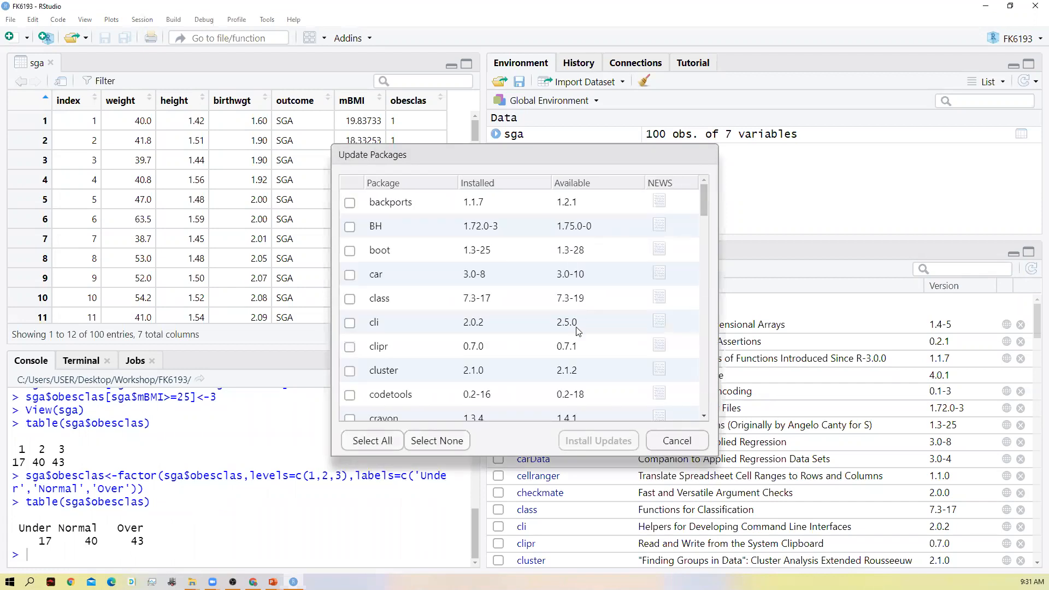
{"action": "scroll", "coordinate": [389, 297], "scroll_direction": "down", "scroll_amount": 8}
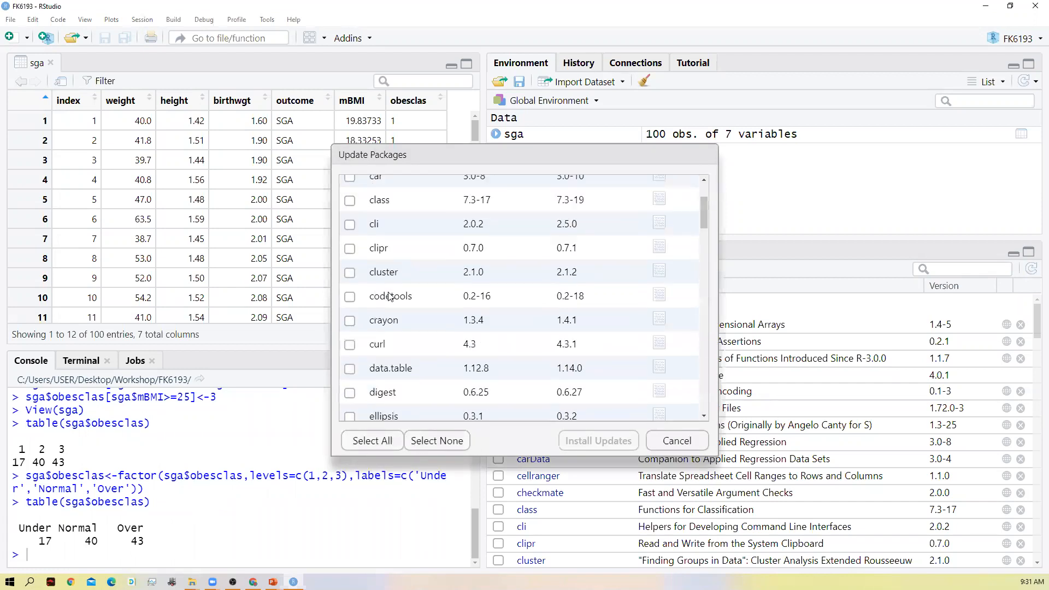
{"action": "scroll", "coordinate": [389, 297], "scroll_direction": "down", "scroll_amount": 5}
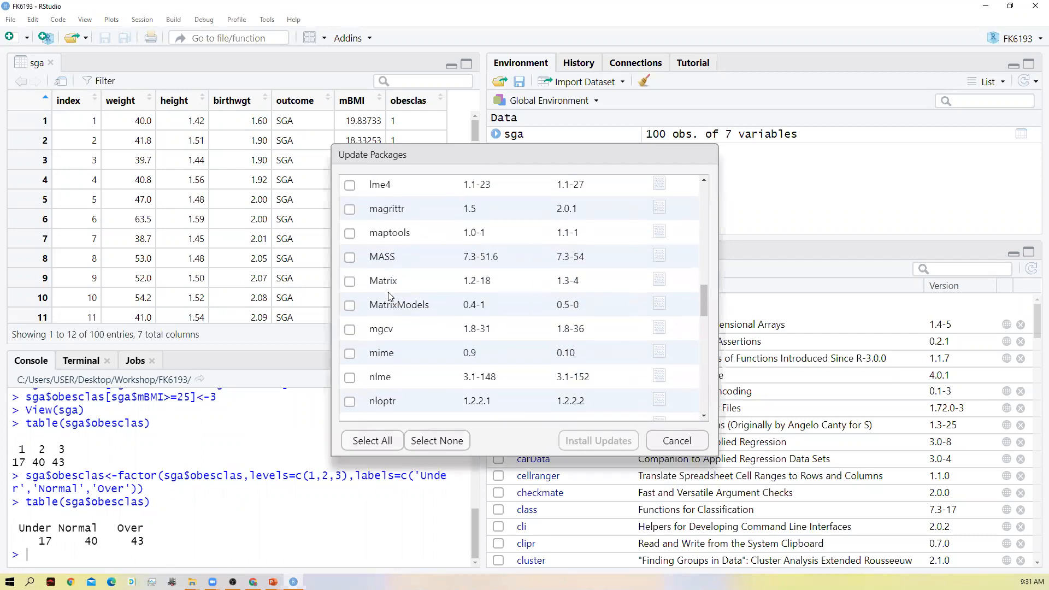
{"action": "left_click", "coordinate": [678, 441]}
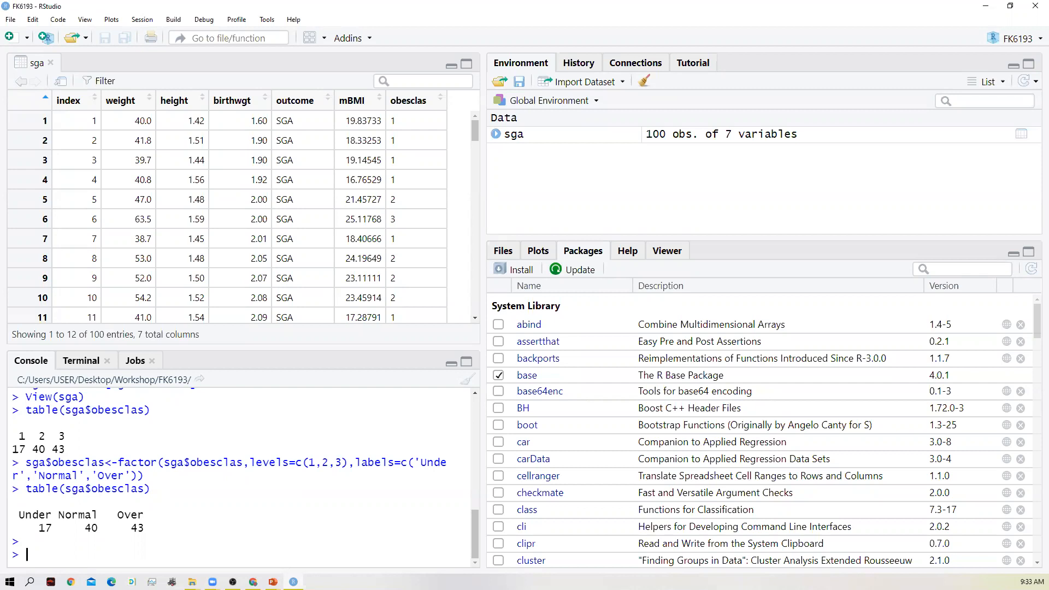
- Recall table(sga$obesclas) in the console and enclose the whole call in an outer pair of parentheses
{"action": "key", "text": "Up"}
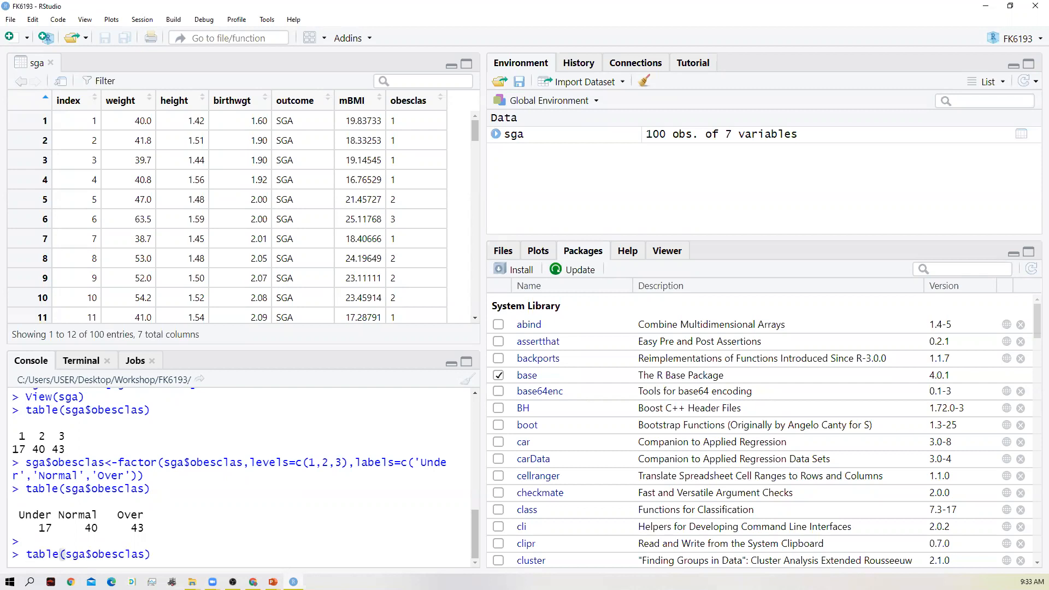
{"action": "key", "text": "Left"}
{"action": "key", "text": "Left"}
{"action": "key", "text": "Left"}
{"action": "key", "text": "Left"}
{"action": "key", "text": "Left"}
{"action": "key", "text": "Left"}
{"action": "key", "text": "Left"}
{"action": "key", "text": "Left"}
{"action": "type", "text": "("}
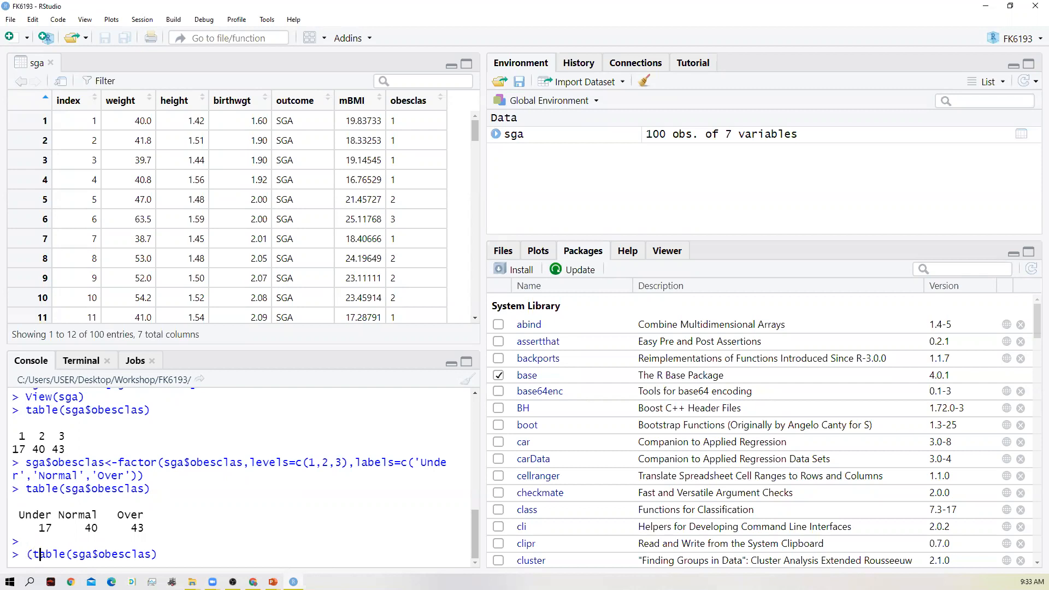
{"action": "key", "text": "Right"}
{"action": "key", "text": "Right"}
{"action": "key", "text": "Right"}
{"action": "key", "text": "Right"}
{"action": "key", "text": "Right"}
{"action": "key", "text": "Right"}
{"action": "key", "text": "Right"}
{"action": "key", "text": "Right"}
{"action": "key", "text": "Right"}
{"action": "key", "text": "Right"}
{"action": "key", "text": "Right"}
{"action": "key", "text": "Right"}
{"action": "key", "text": "Right"}
{"action": "key", "text": "Right"}
{"action": "key", "text": "Right"}
{"action": "key", "text": "Right"}
{"action": "type", "text": ")"}
{"action": "key", "text": "Left"}
- Put prop.table in front of the bracketed table call and run prop.table(table(sga$obesclas)) to get class proportions
{"action": "left_click", "coordinate": [127, 554]}
{"action": "key", "text": "Home"}
{"action": "type", "text": "prop."}
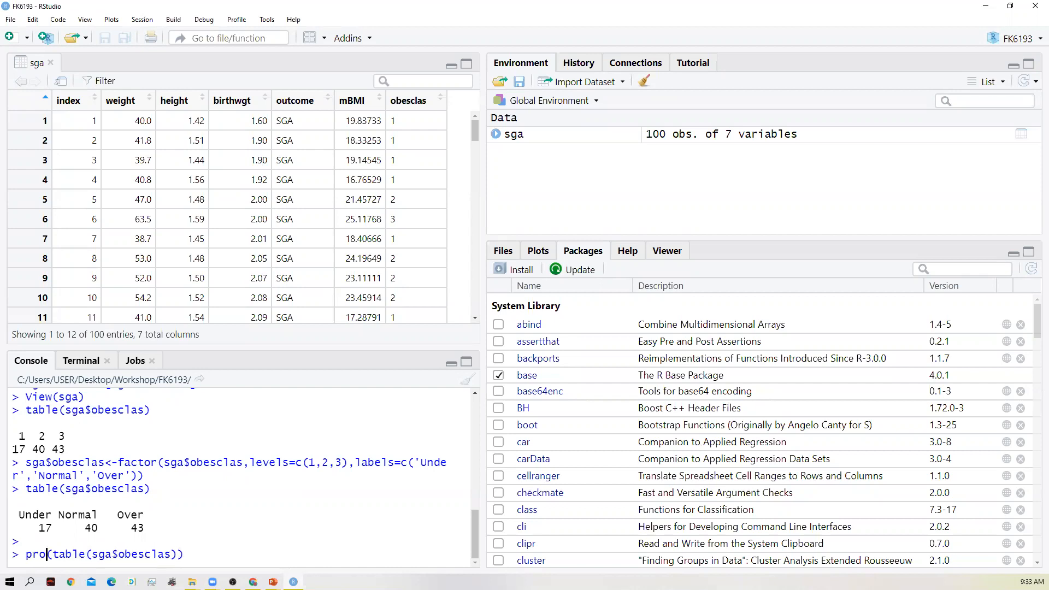
{"action": "type", "text": "tab"}
{"action": "key", "text": "Tab"}
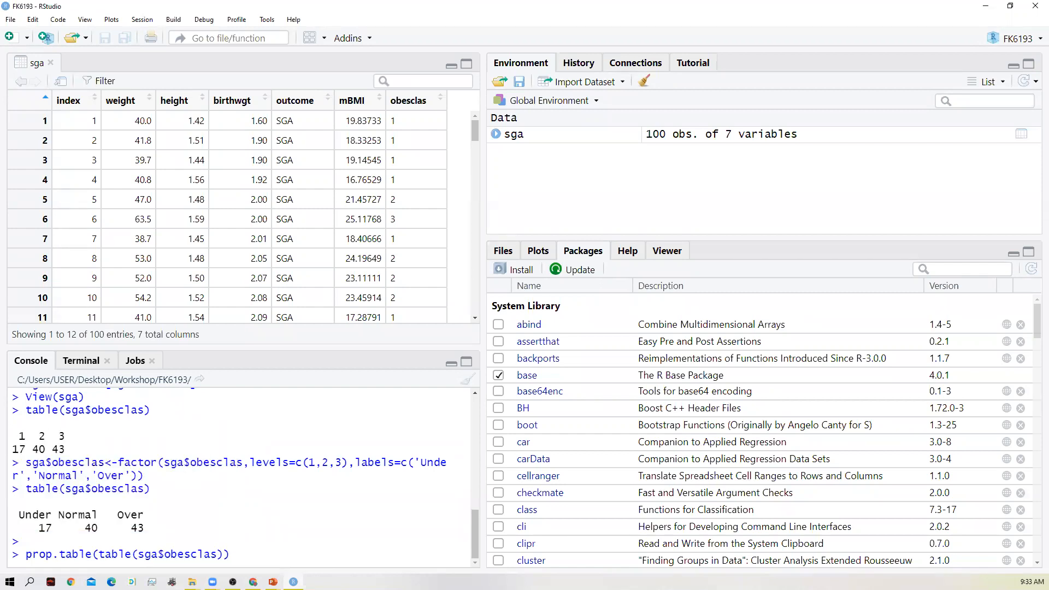
{"action": "key", "text": "End"}
{"action": "key", "text": "Return"}
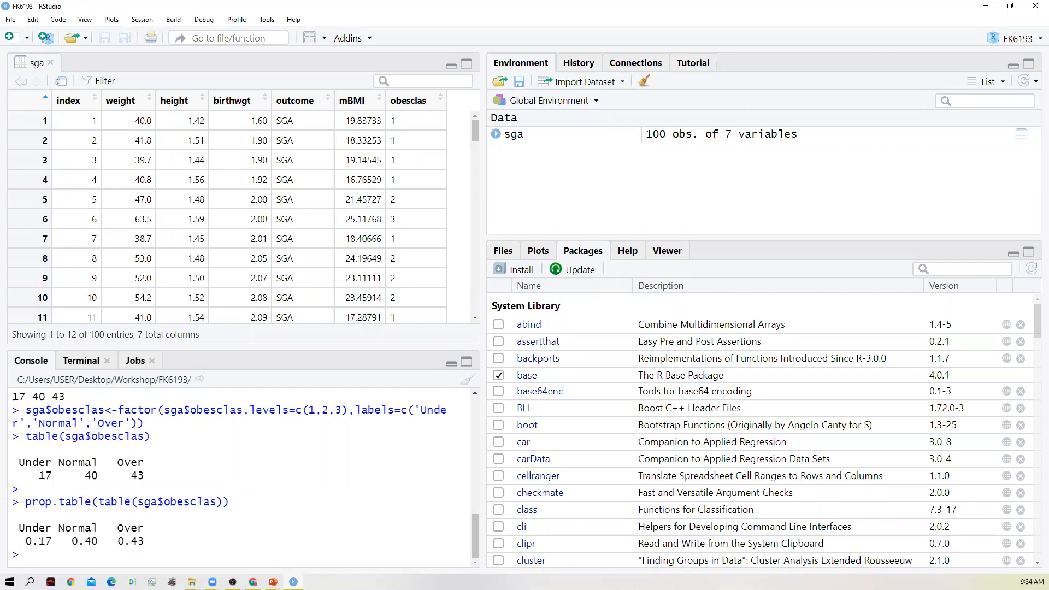
- Recall the prop.table(table(sga$obesclas)) command and run it once more
{"action": "key", "text": "Up"}
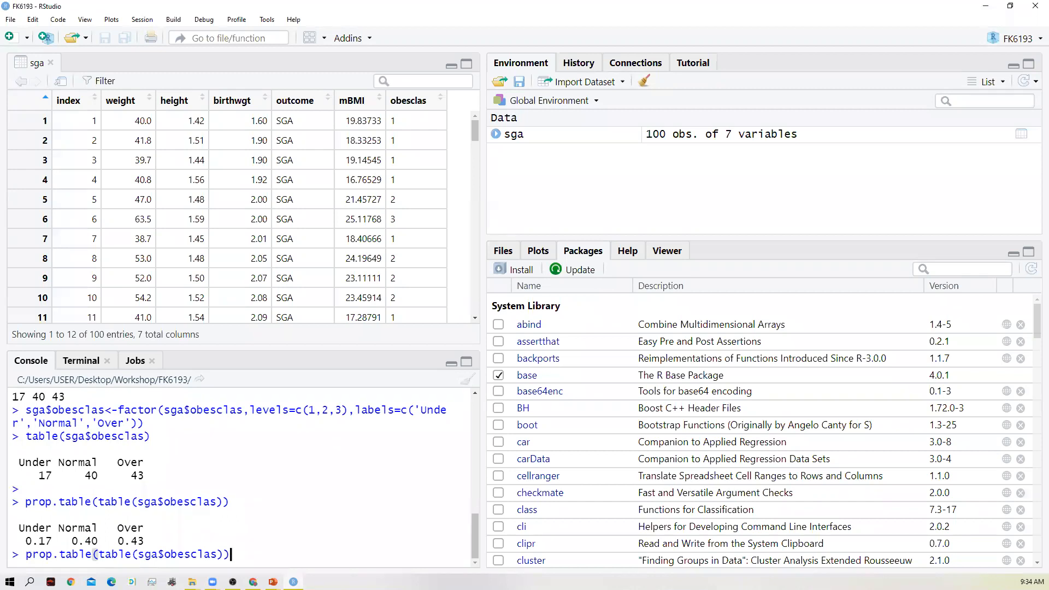
{"action": "key", "text": "Left"}
{"action": "key", "text": "Left"}
{"action": "key", "text": "Left"}
{"action": "key", "text": "Left"}
{"action": "key", "text": "Left"}
{"action": "key", "text": "Left"}
{"action": "key", "text": "Left"}
{"action": "key", "text": "Left"}
{"action": "key", "text": "Left"}
{"action": "key", "text": "Left"}
{"action": "key", "text": "Left"}
{"action": "key", "text": "Left"}
{"action": "key", "text": "Left"}
{"action": "key", "text": "Left"}
{"action": "key", "text": "Left"}
{"action": "key", "text": "Left"}
{"action": "key", "text": "Left"}
{"action": "key", "text": "Left"}
{"action": "key", "text": "Left"}
{"action": "key", "text": "Left"}
{"action": "key", "text": "Left"}
{"action": "key", "text": "Right"}
{"action": "key", "text": "Right"}
{"action": "key", "text": "Right"}
{"action": "key", "text": "Right"}
{"action": "key", "text": "Right"}
{"action": "key", "text": "Right"}
{"action": "key", "text": "Right"}
{"action": "key", "text": "Right"}
{"action": "key", "text": "Right"}
{"action": "key", "text": "Right"}
{"action": "key", "text": "Right"}
{"action": "key", "text": "Right"}
{"action": "key", "text": "Right"}
{"action": "key", "text": "Right"}
{"action": "key", "text": "Right"}
{"action": "key", "text": "Right"}
{"action": "key", "text": "Right"}
{"action": "key", "text": "Right"}
{"action": "key", "text": "Right"}
{"action": "key", "text": "Right"}
{"action": "key", "text": "Return"}
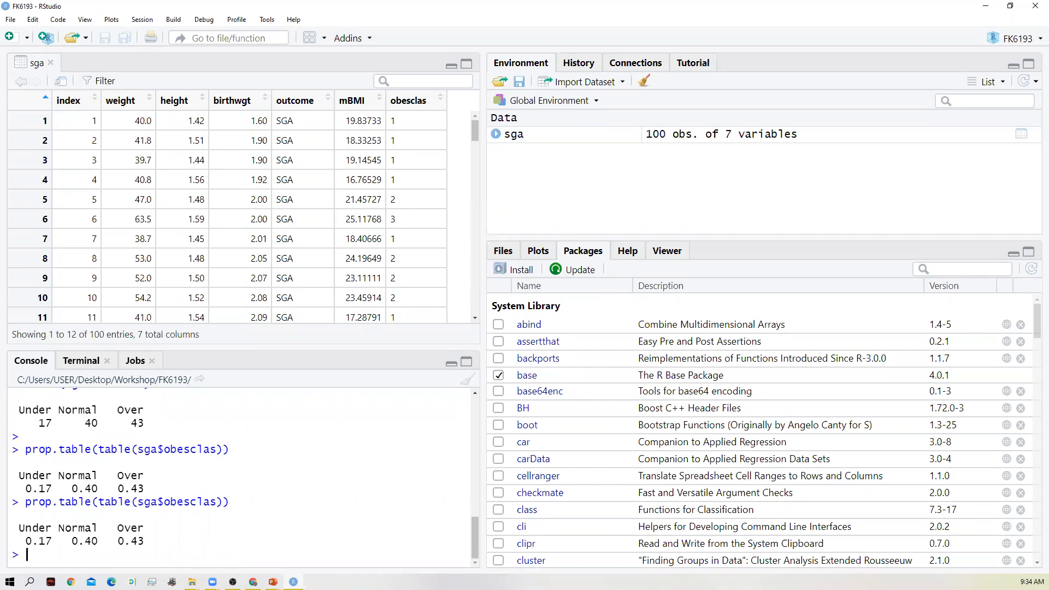
- Begin a new console command with prop, compare the suggested functions and insert prop.table() from the suggestions
{"action": "type", "text": "pro"}
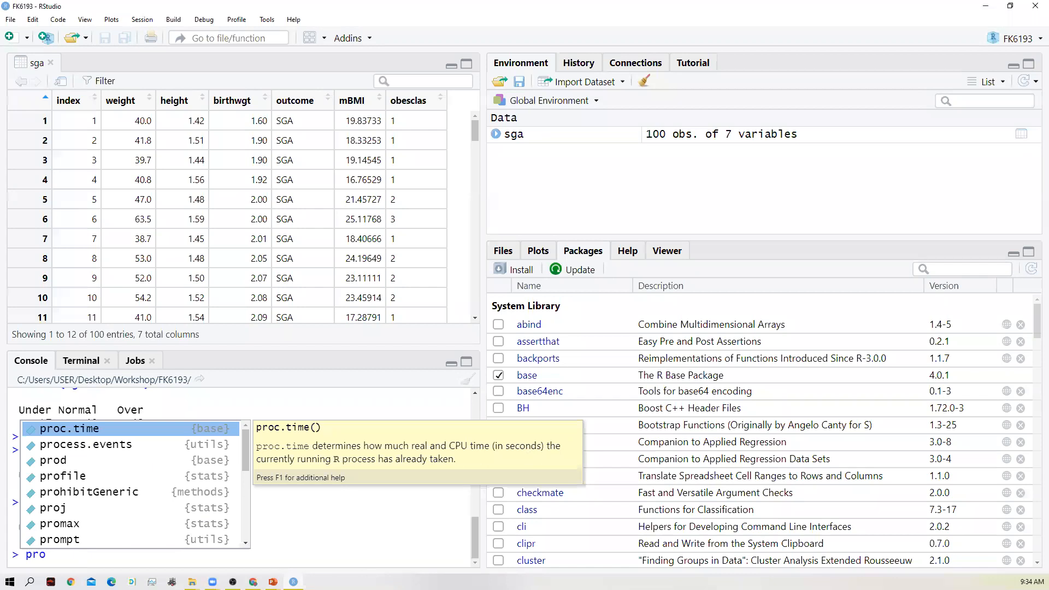
{"action": "type", "text": "p"}
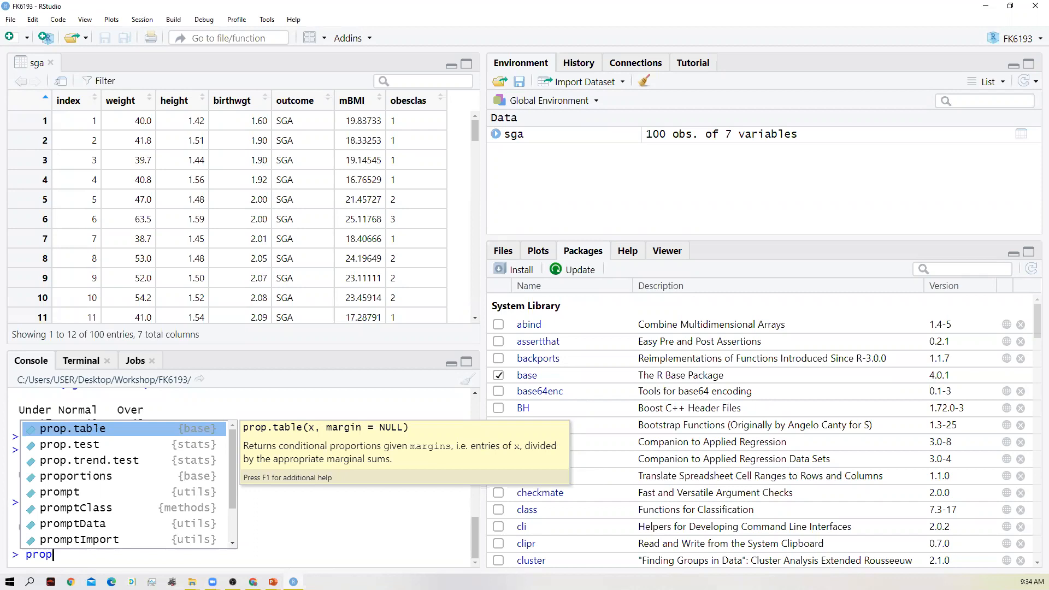
{"action": "key", "text": "Down"}
{"action": "key", "text": "Down"}
{"action": "key", "text": "Down"}
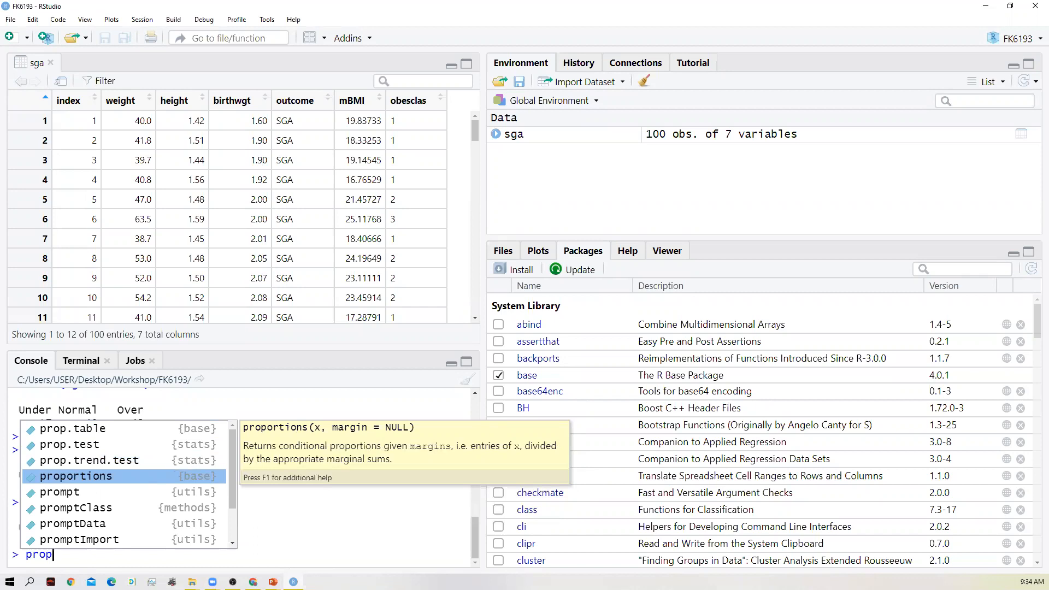
{"action": "key", "text": "Up"}
{"action": "key", "text": "Up"}
{"action": "key", "text": "Up"}
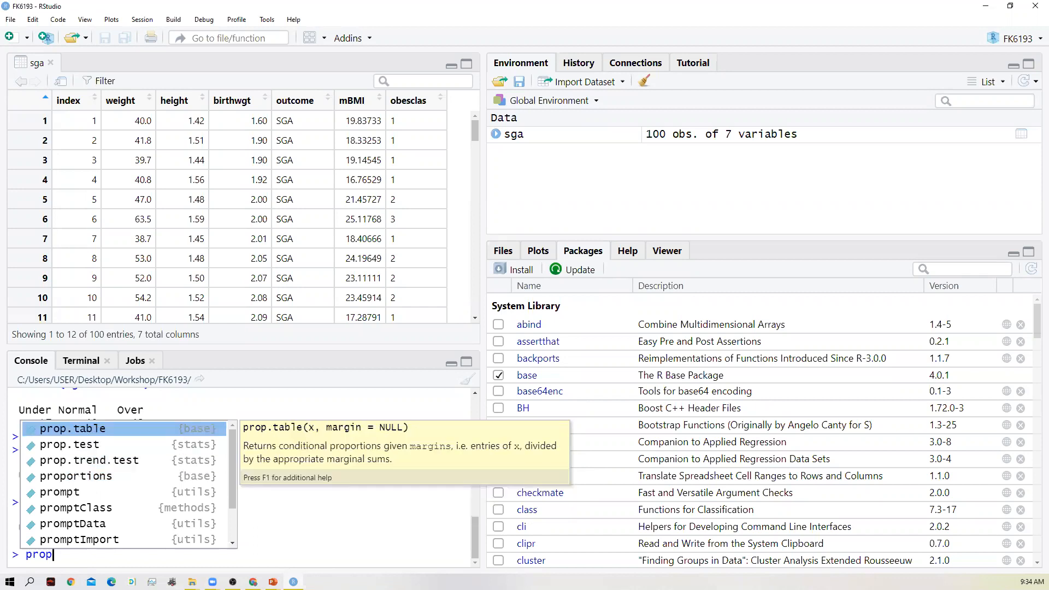
{"action": "key", "text": "Return"}
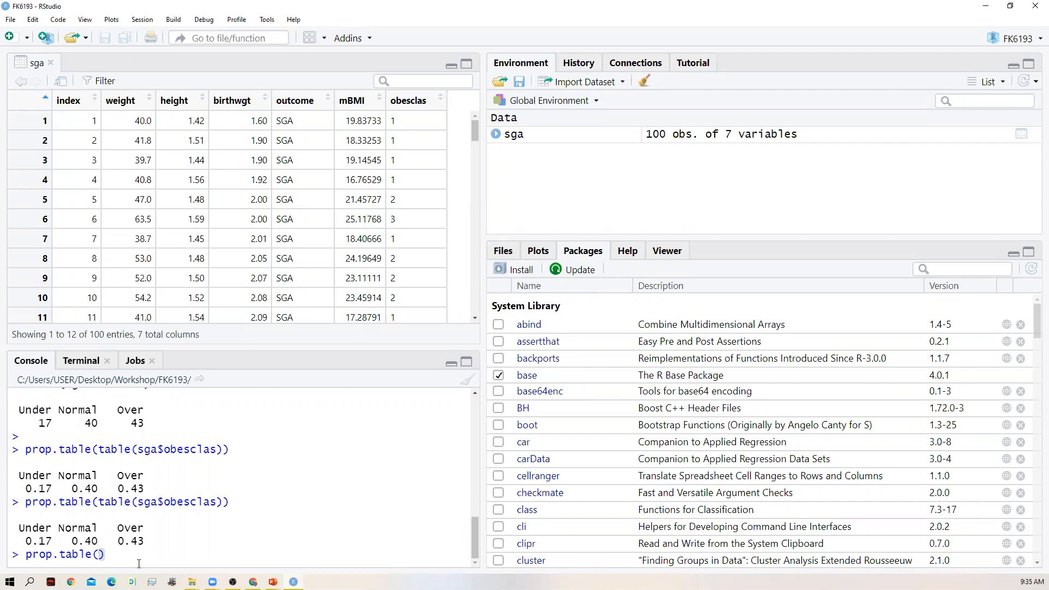
- Try to run prop.table() directly on the variable sga$obesclas, without a nested table() call
{"action": "type", "text": "sga$"}
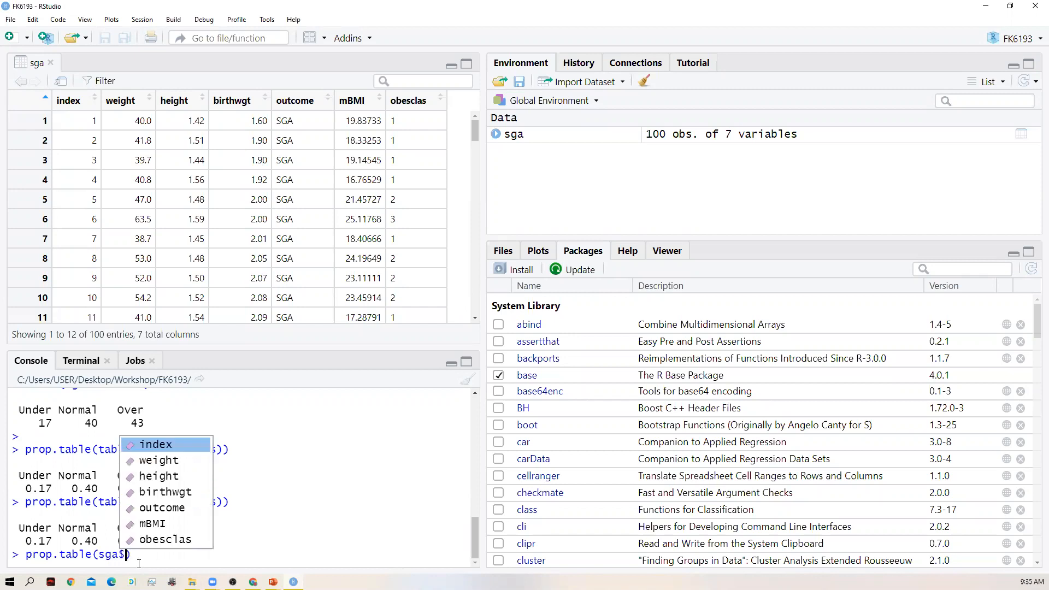
{"action": "left_click", "coordinate": [166, 540]}
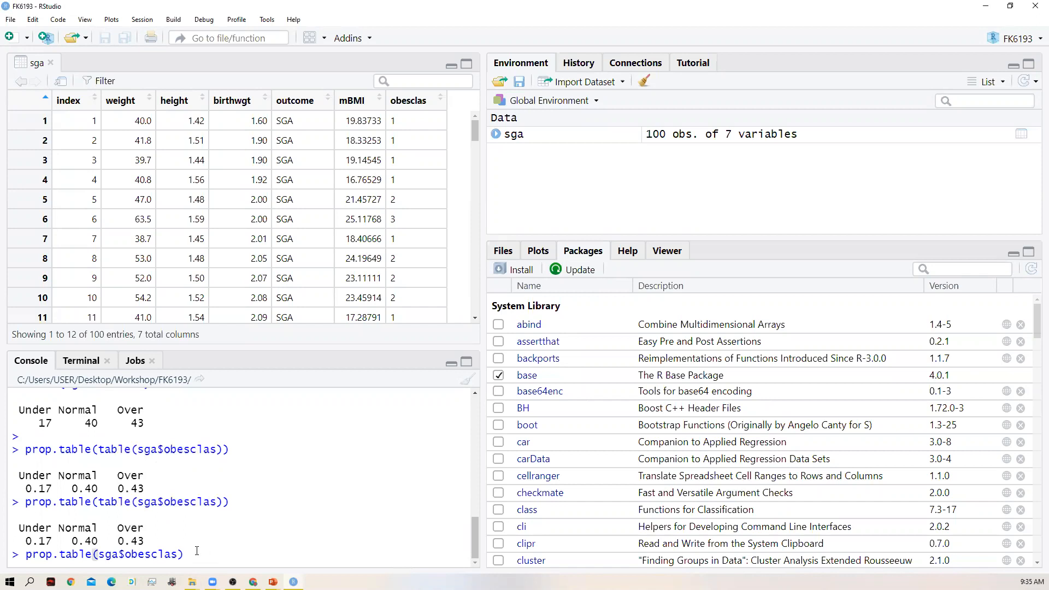
{"action": "key", "text": "Return"}
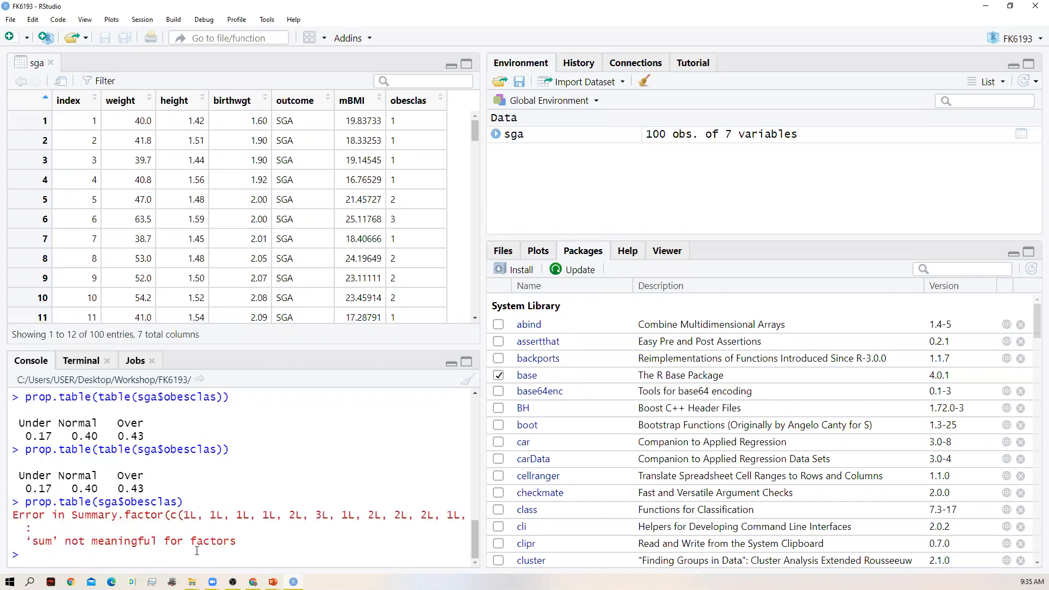
- Recall the prop.table command, wrap sga$obesclas in a nested table() call and run prop.table(table(sga$obesclas))
{"action": "key", "text": "Up"}
{"action": "key", "text": "Left"}
{"action": "key", "text": "Left"}
{"action": "key", "text": "Left"}
{"action": "key", "text": "Left"}
{"action": "key", "text": "Left"}
{"action": "key", "text": "Left"}
{"action": "key", "text": "Left"}
{"action": "key", "text": "Left"}
{"action": "key", "text": "Left"}
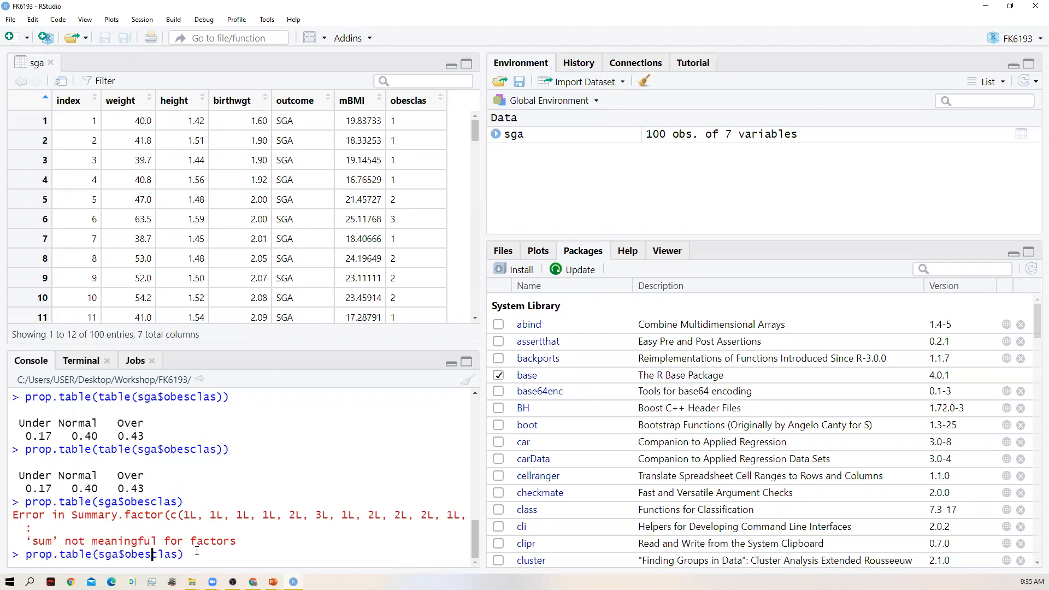
{"action": "key", "text": "Left"}
{"action": "key", "text": "Left"}
{"action": "key", "text": "Left"}
{"action": "key", "text": "Left"}
{"action": "type", "text": "table"}
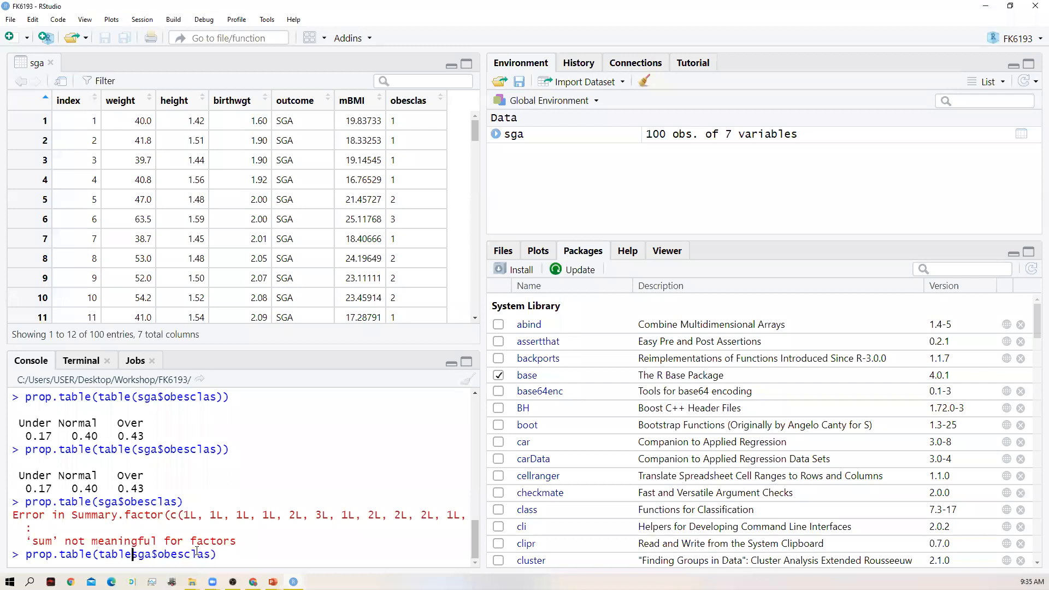
{"action": "type", "text": "("}
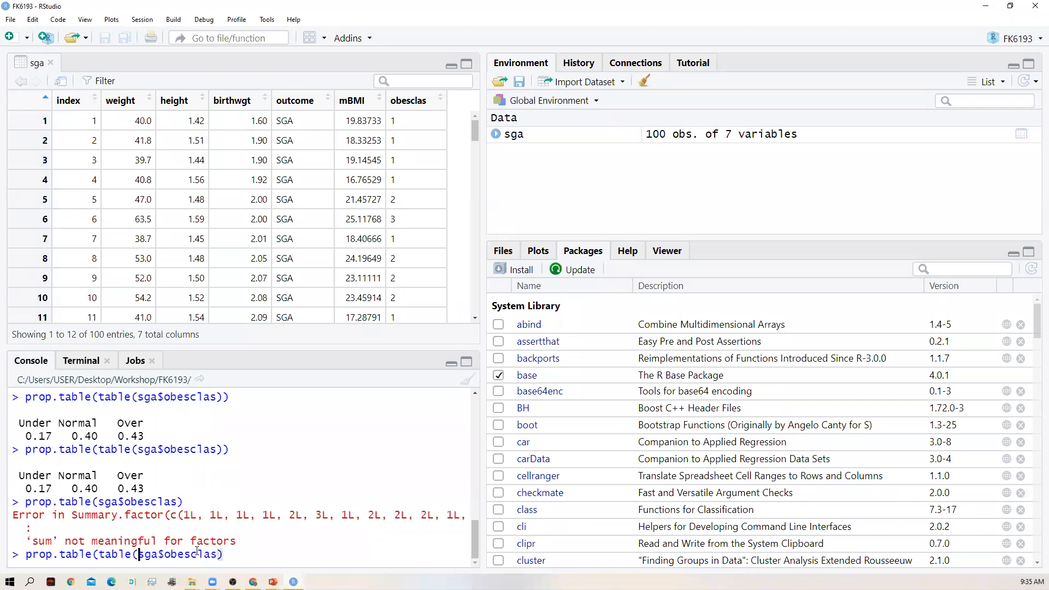
{"action": "key", "text": "Right"}
{"action": "key", "text": "Right"}
{"action": "key", "text": "Right"}
{"action": "key", "text": "Right"}
{"action": "key", "text": "Right"}
{"action": "key", "text": "Right"}
{"action": "key", "text": "Right"}
{"action": "key", "text": "Right"}
{"action": "key", "text": "Right"}
{"action": "key", "text": "Right"}
{"action": "key", "text": "Right"}
{"action": "key", "text": "Right"}
{"action": "key", "text": "Right"}
{"action": "type", "text": ")"}
{"action": "key", "text": "Return"}
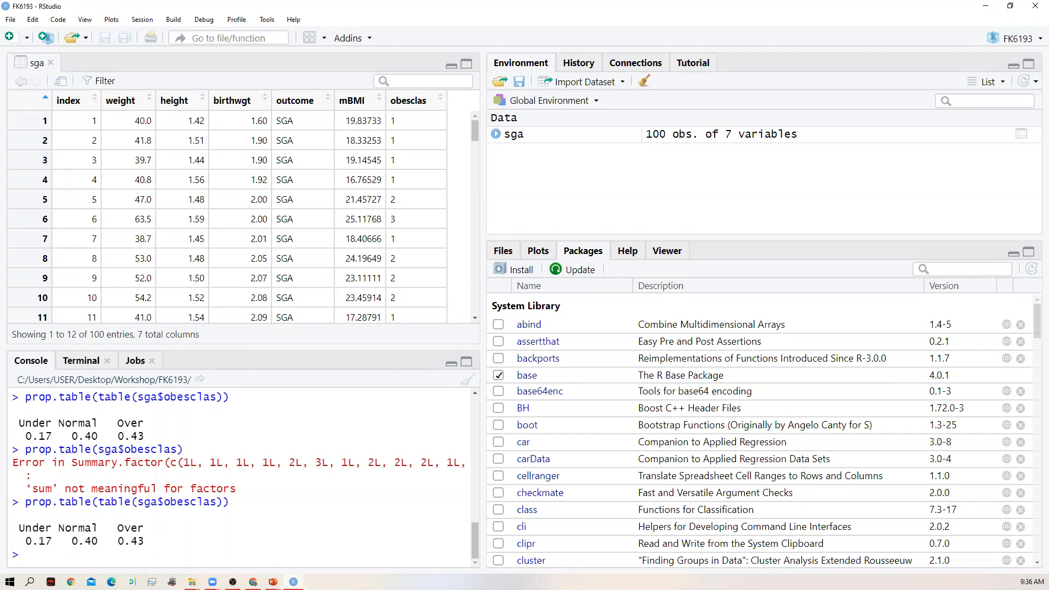
- Find gmodels in the installed package list and load it into the session
{"action": "key", "text": "alt+Tab"}
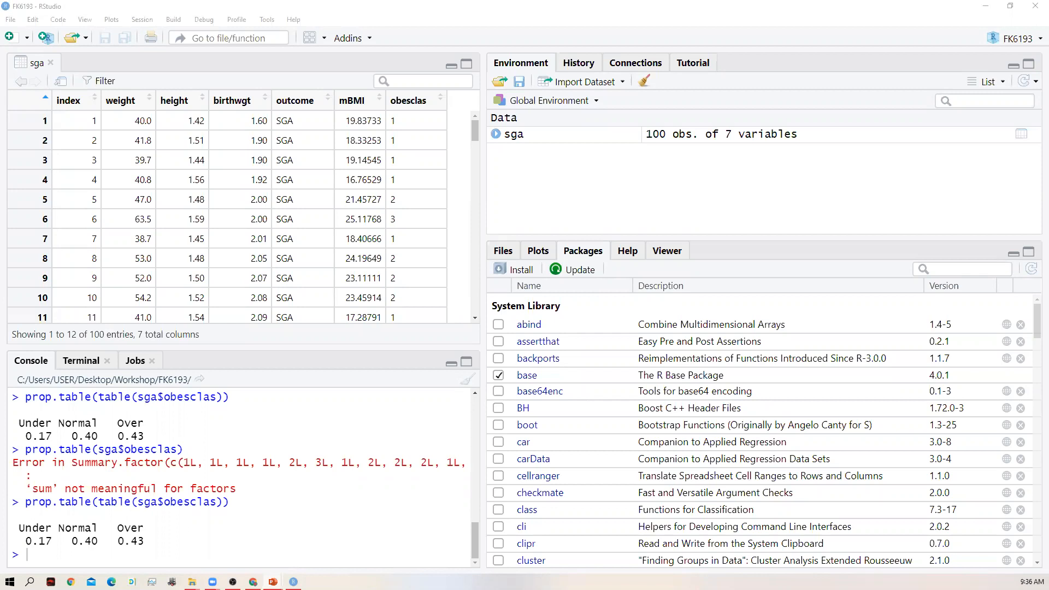
{"action": "scroll", "coordinate": [622, 396], "scroll_direction": "down", "scroll_amount": 3}
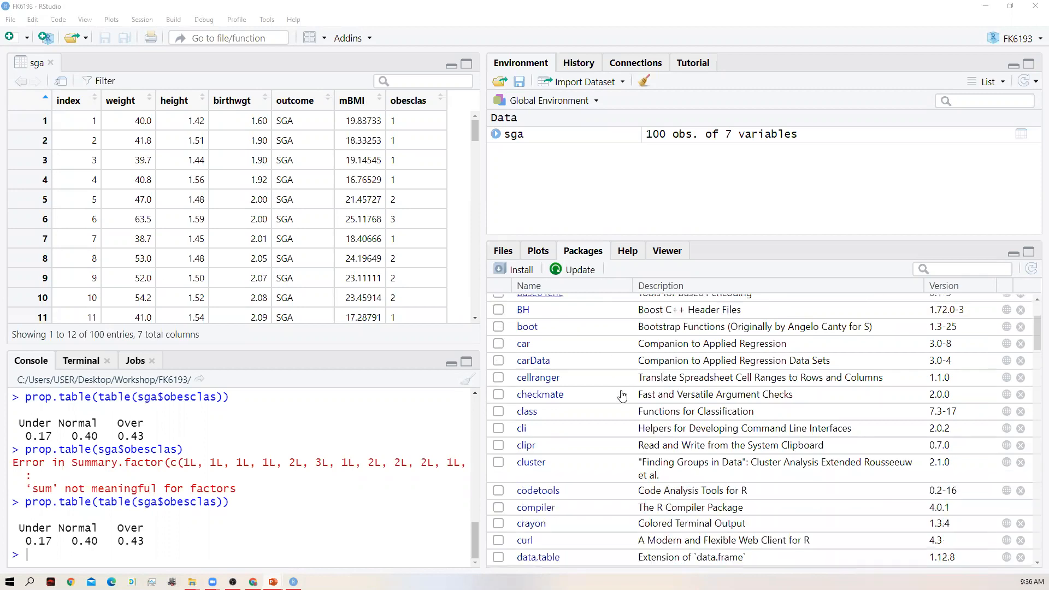
{"action": "scroll", "coordinate": [622, 395], "scroll_direction": "down", "scroll_amount": 2}
{"action": "scroll", "coordinate": [623, 395], "scroll_direction": "down", "scroll_amount": 1}
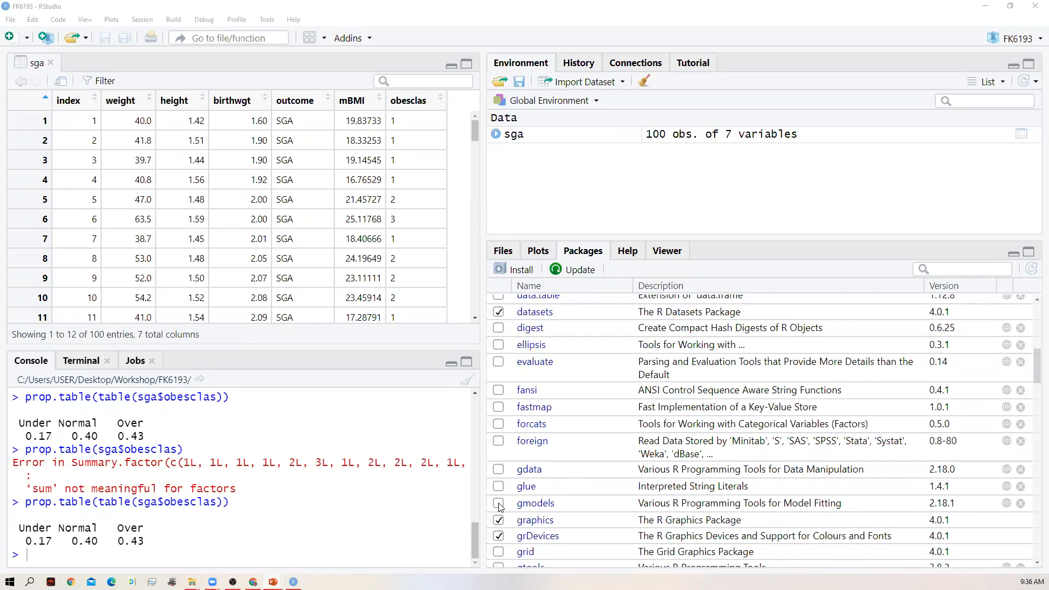
{"action": "scroll", "coordinate": [617, 463], "scroll_direction": "down", "scroll_amount": 2}
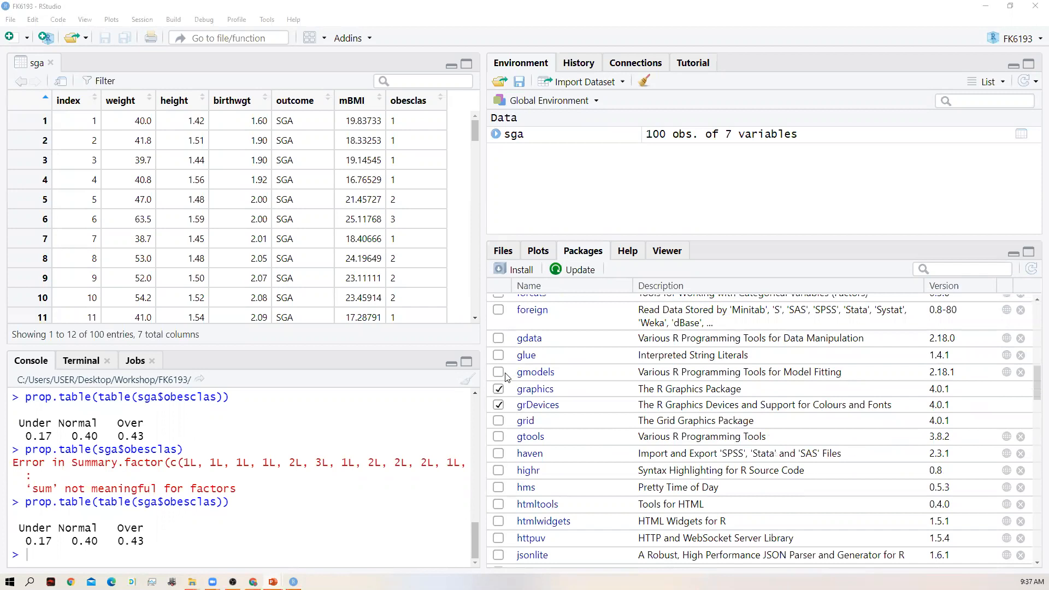
{"action": "left_click", "coordinate": [498, 372]}
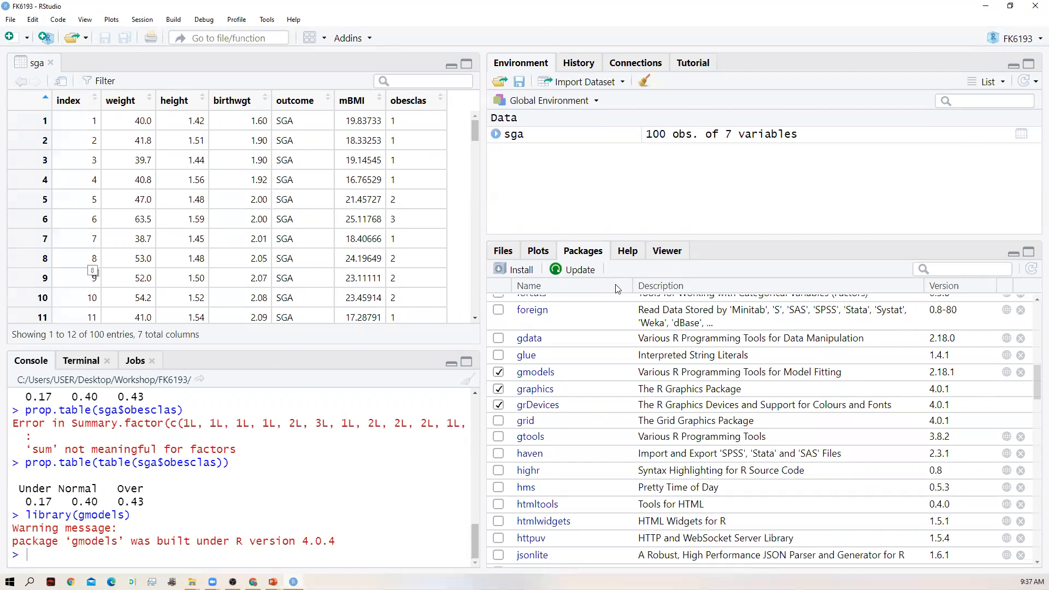
- Review the list of available package updates, comparing installed and available versions, and close it without installing any
{"action": "left_click", "coordinate": [569, 272]}
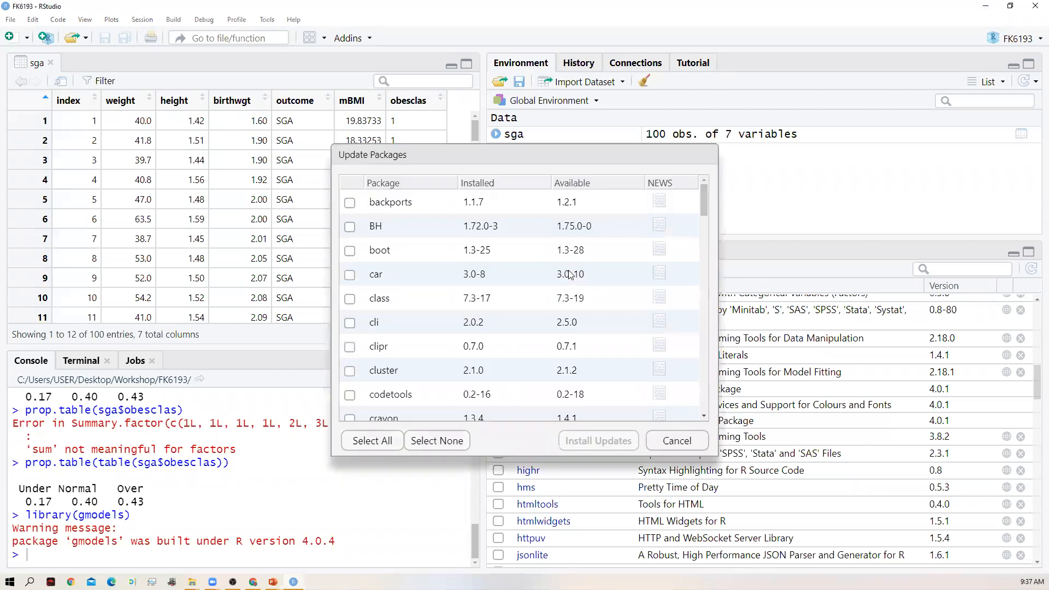
{"action": "scroll", "coordinate": [453, 329], "scroll_direction": "down", "scroll_amount": 1}
{"action": "scroll", "coordinate": [452, 329], "scroll_direction": "down", "scroll_amount": 5}
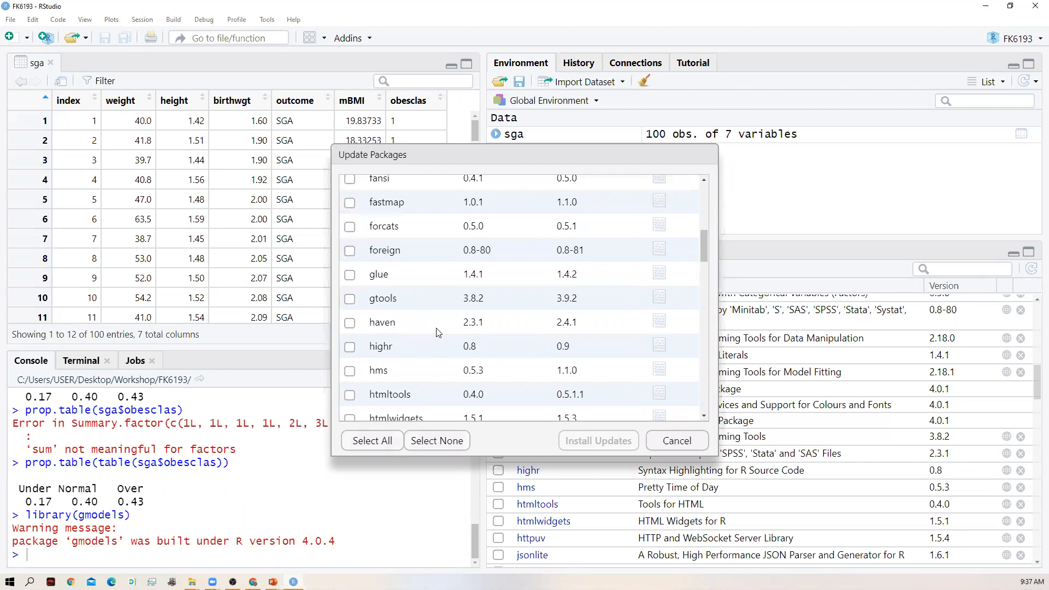
{"action": "scroll", "coordinate": [438, 332], "scroll_direction": "down", "scroll_amount": 3}
{"action": "scroll", "coordinate": [437, 332], "scroll_direction": "up", "scroll_amount": 4}
{"action": "scroll", "coordinate": [437, 332], "scroll_direction": "up", "scroll_amount": 1}
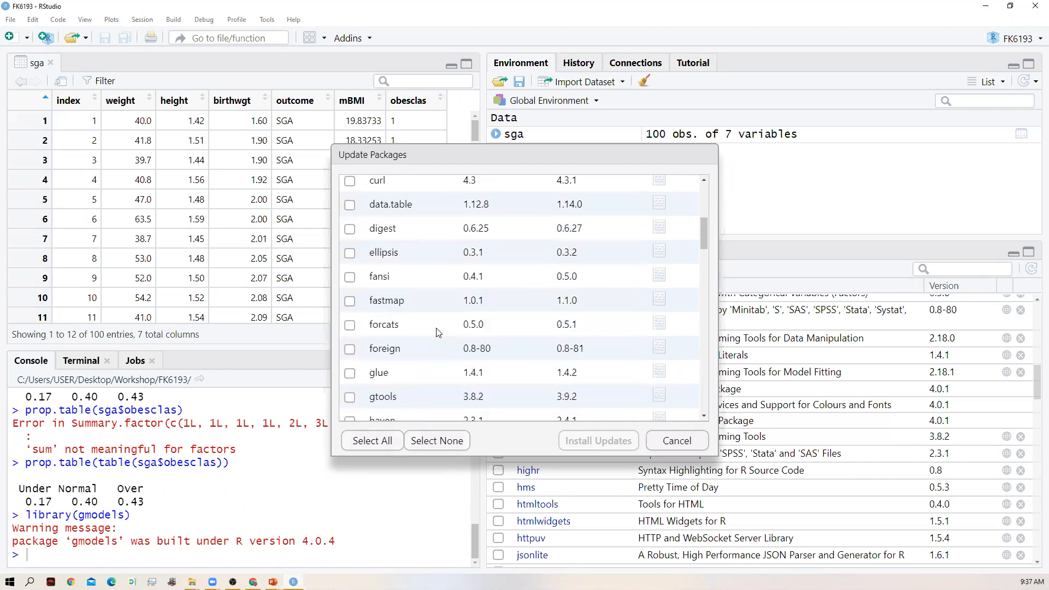
{"action": "scroll", "coordinate": [437, 333], "scroll_direction": "down", "scroll_amount": 1}
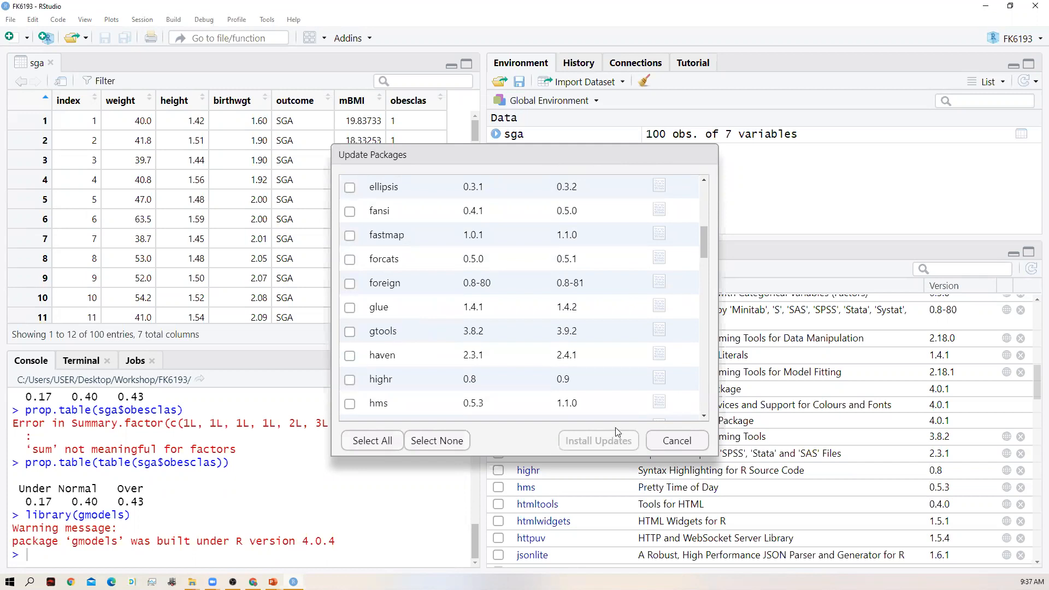
{"action": "left_click", "coordinate": [676, 442]}
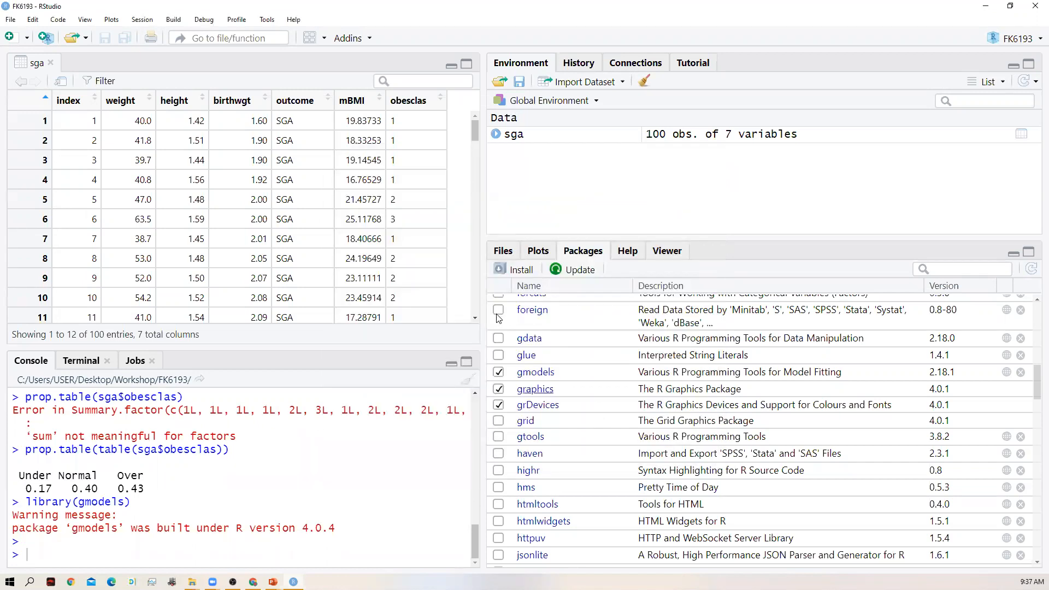
- Try to install the gmodels package from the CRAN repository with its dependencies, declining to restart R first
{"action": "left_click", "coordinate": [523, 272]}
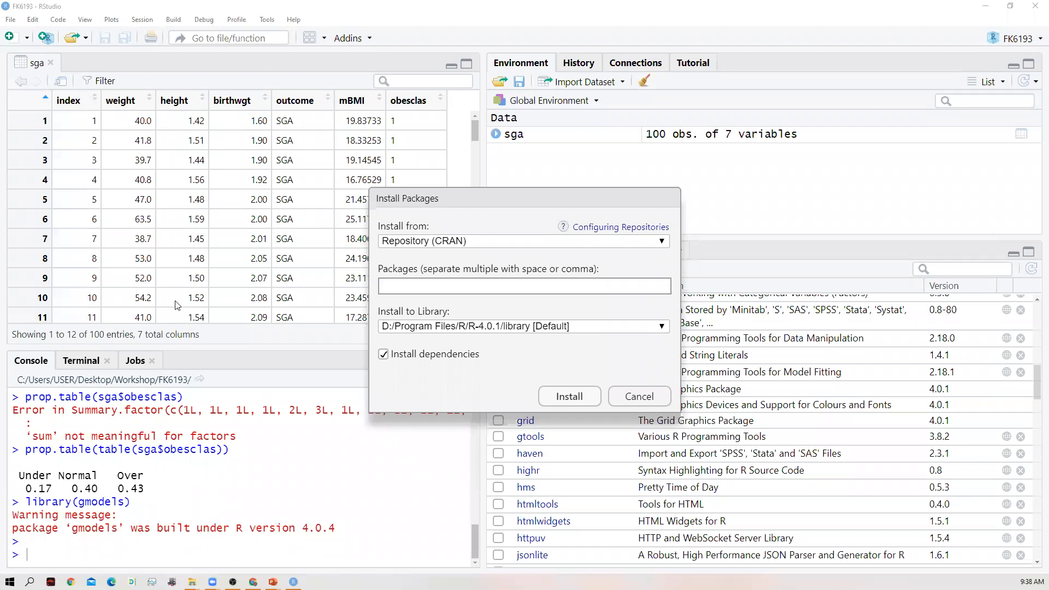
{"action": "left_click", "coordinate": [398, 286]}
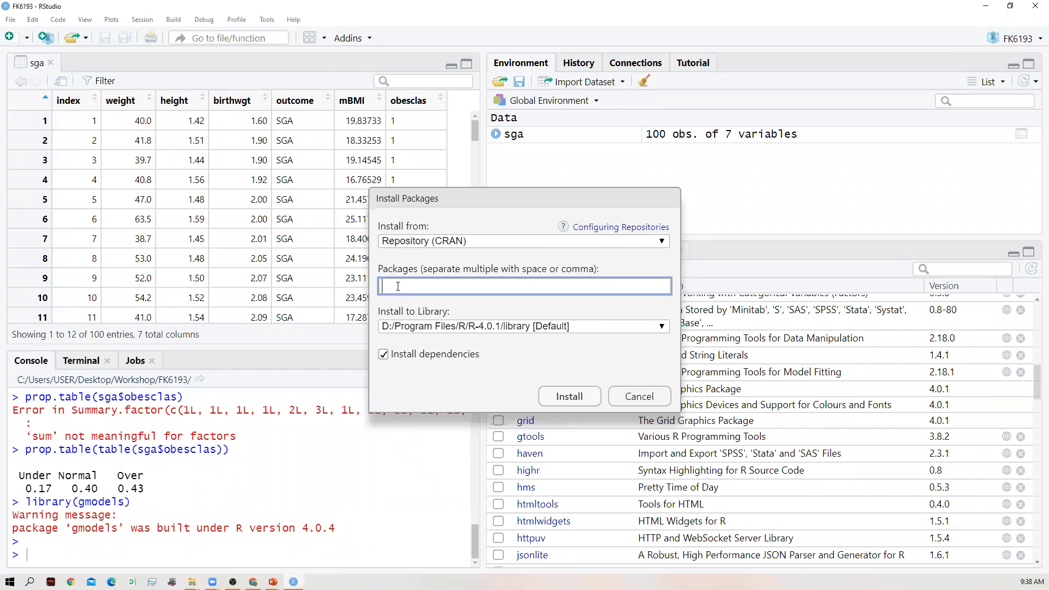
{"action": "type", "text": "g"}
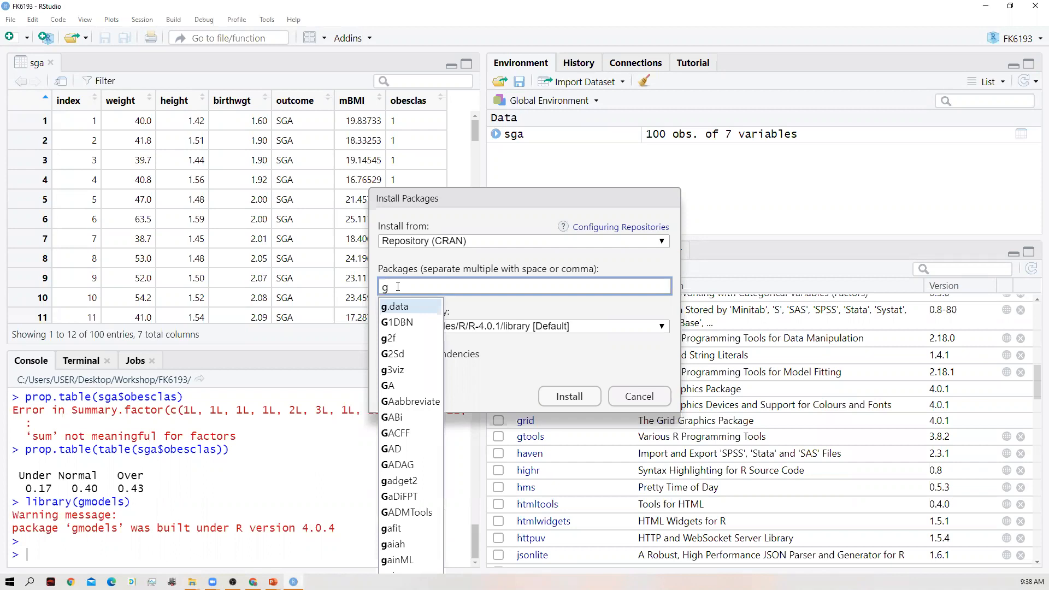
{"action": "type", "text": "mo"}
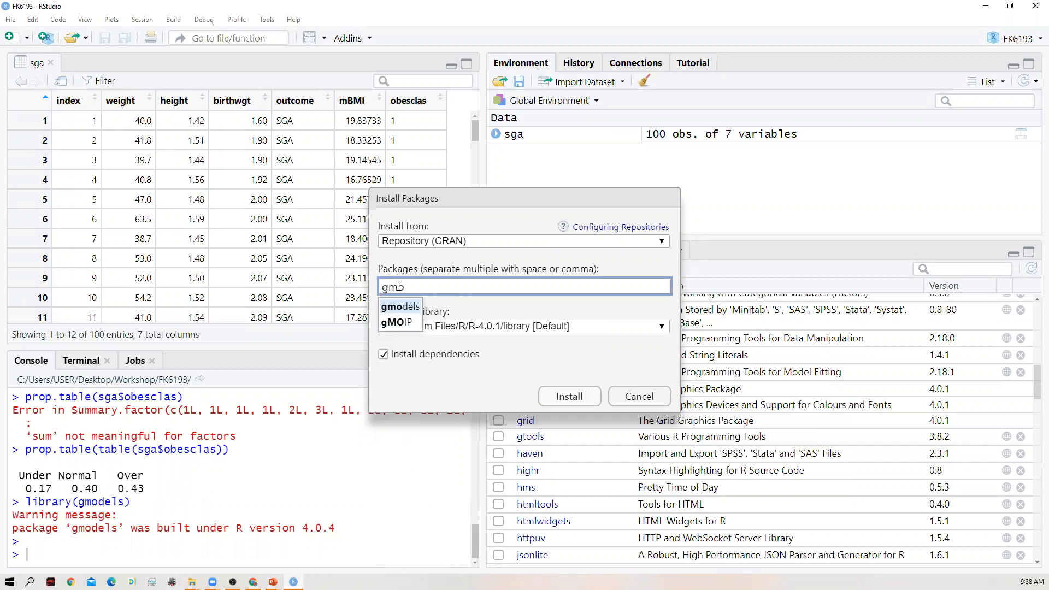
{"action": "left_click", "coordinate": [400, 307]}
{"action": "left_click", "coordinate": [569, 398]}
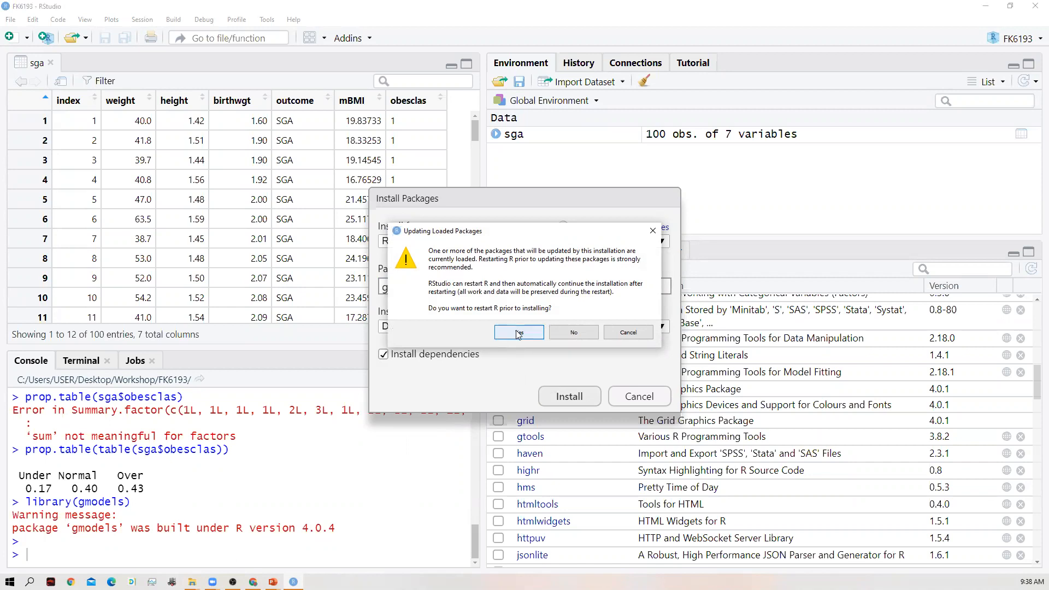
{"action": "left_click", "coordinate": [574, 332]}
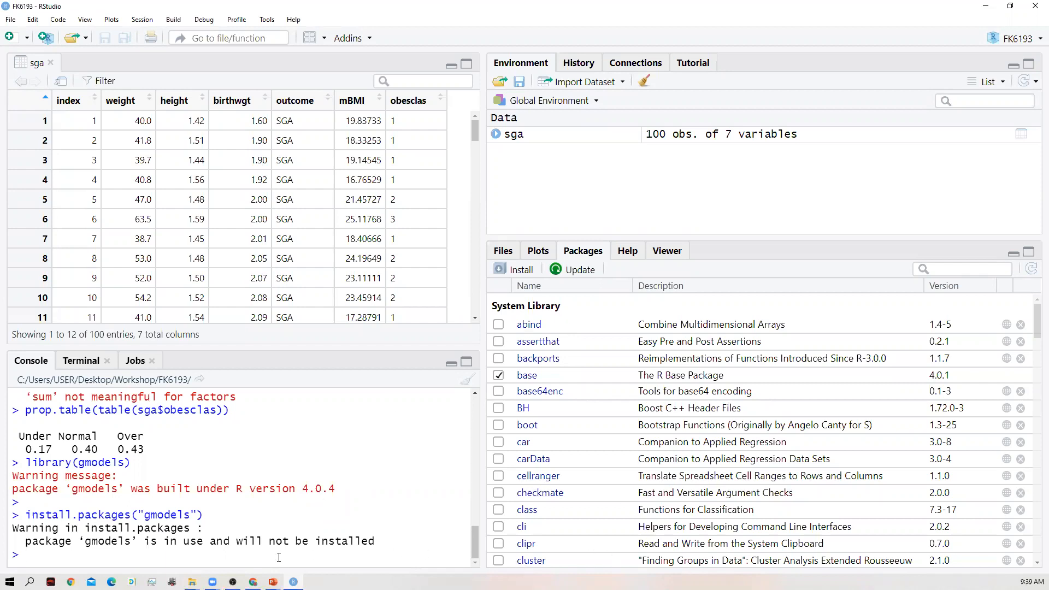
- Begin a CrossTable() call in the console with sga$obesclas as its first variable
{"action": "type", "text": "Cross"}
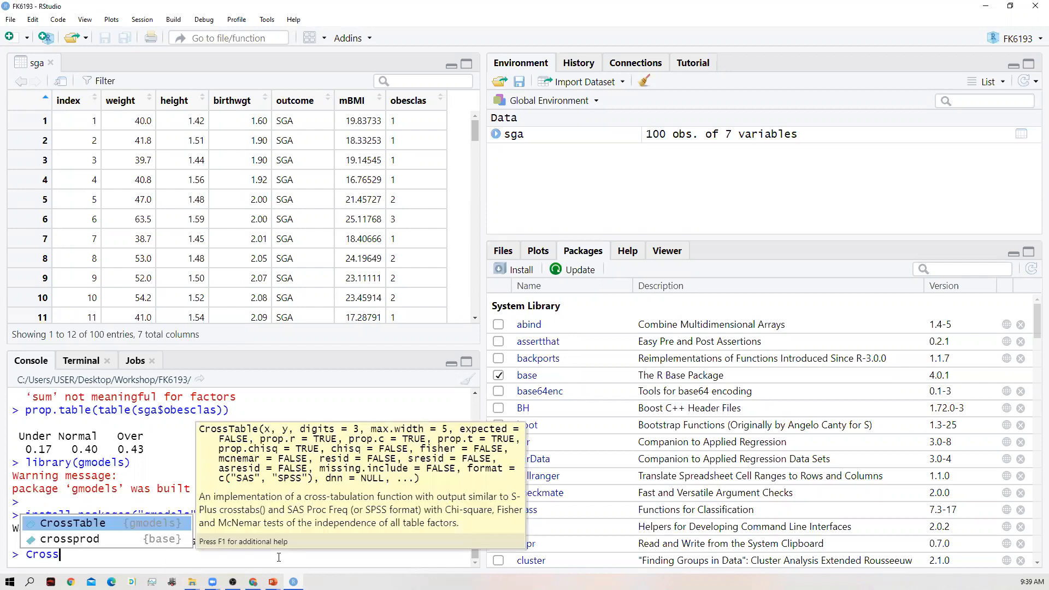
{"action": "left_click", "coordinate": [131, 521]}
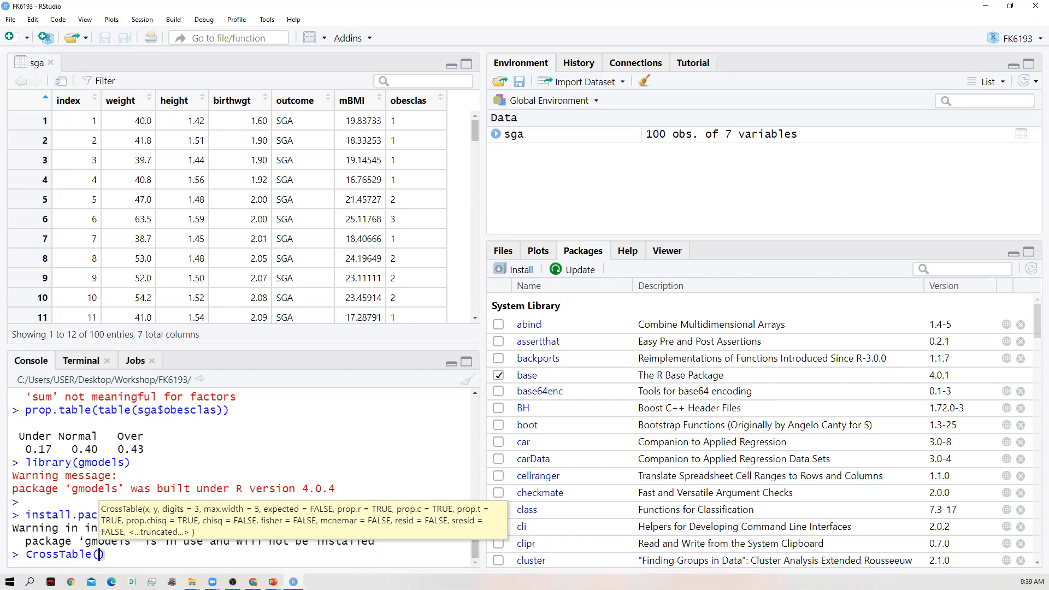
{"action": "type", "text": "sga$"}
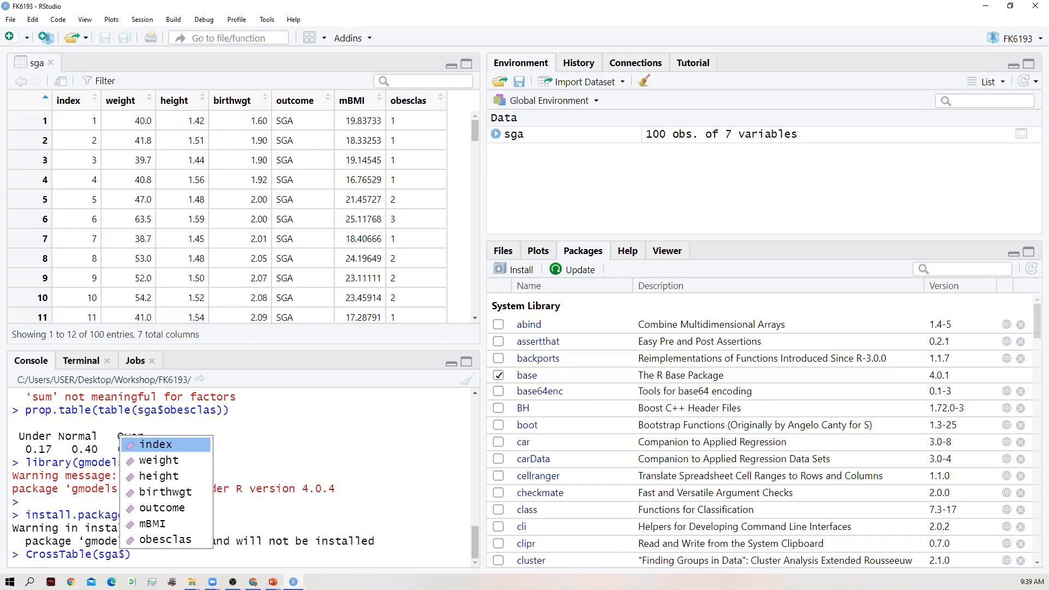
{"action": "left_click", "coordinate": [186, 542]}
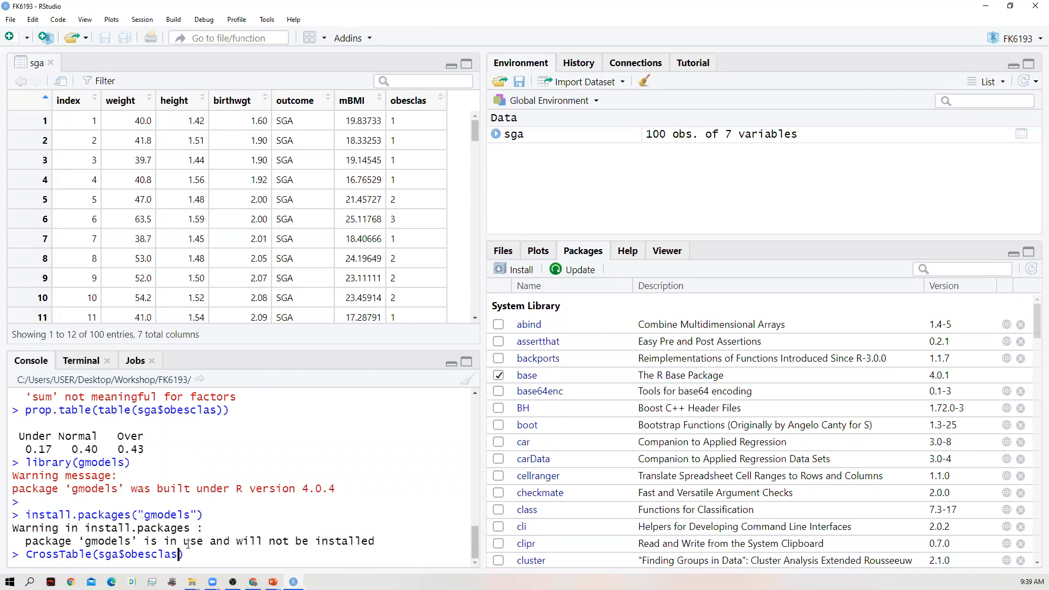
- Add sga$outcome as the second variable and run CrossTable(sga$obesclas,sga$outcome)
{"action": "type", "text": ",sga$"}
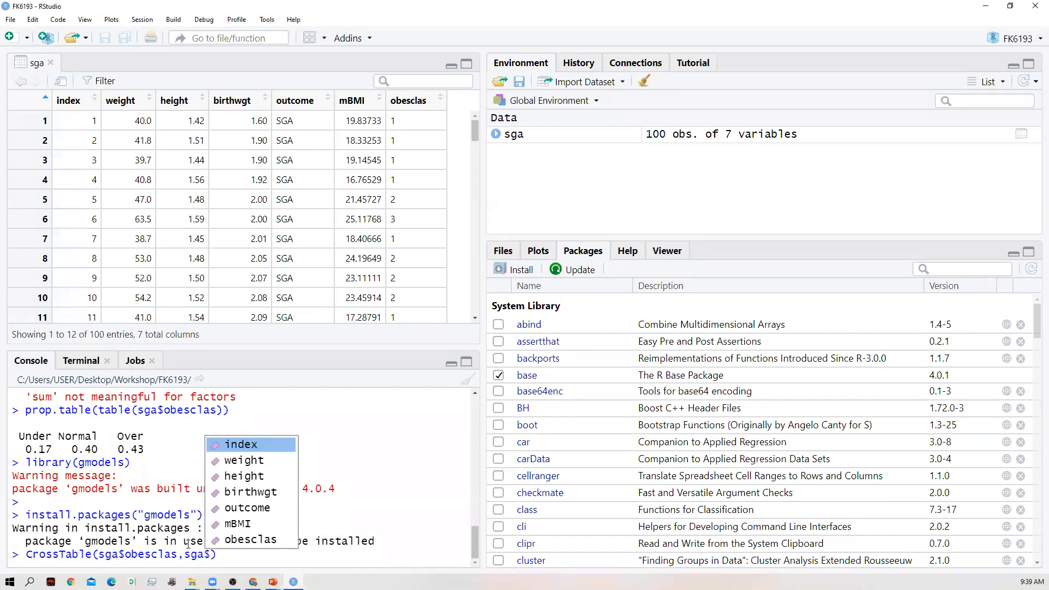
{"action": "type", "text": "out"}
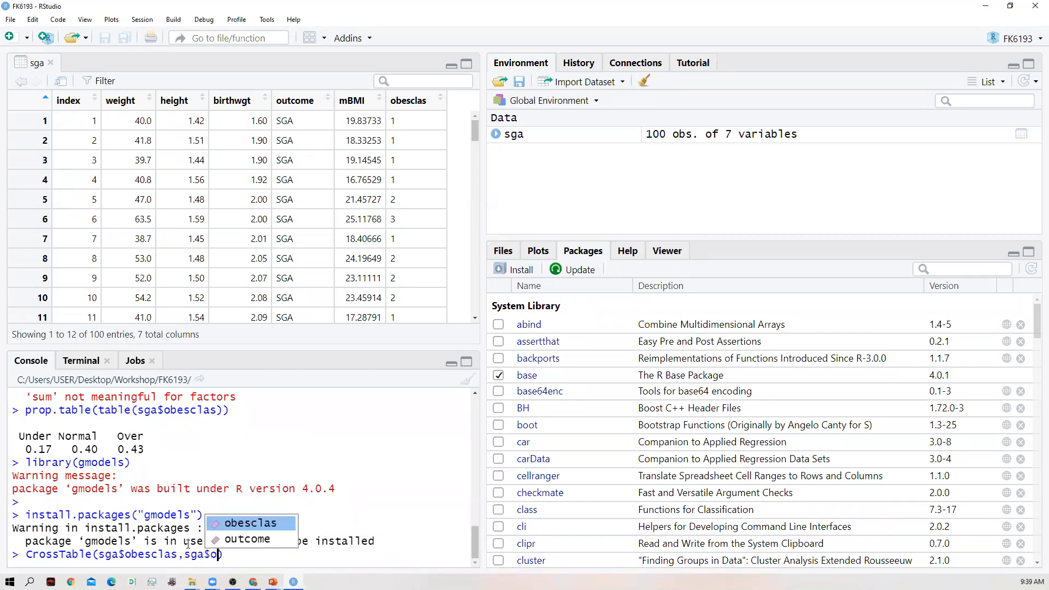
{"action": "type", "text": "come"}
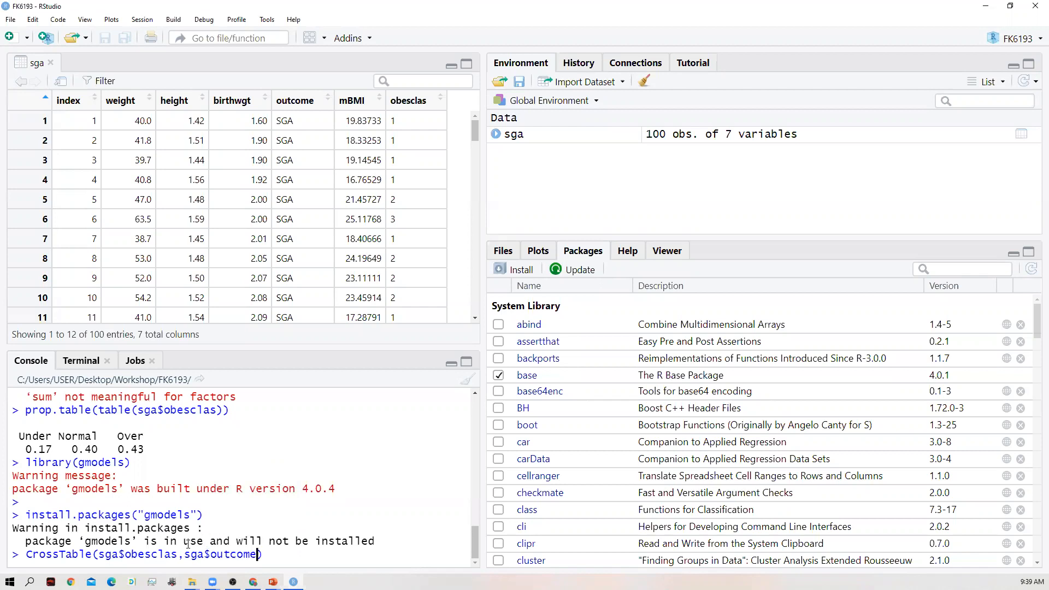
{"action": "type", "text": ")"}
{"action": "key", "text": "Return"}
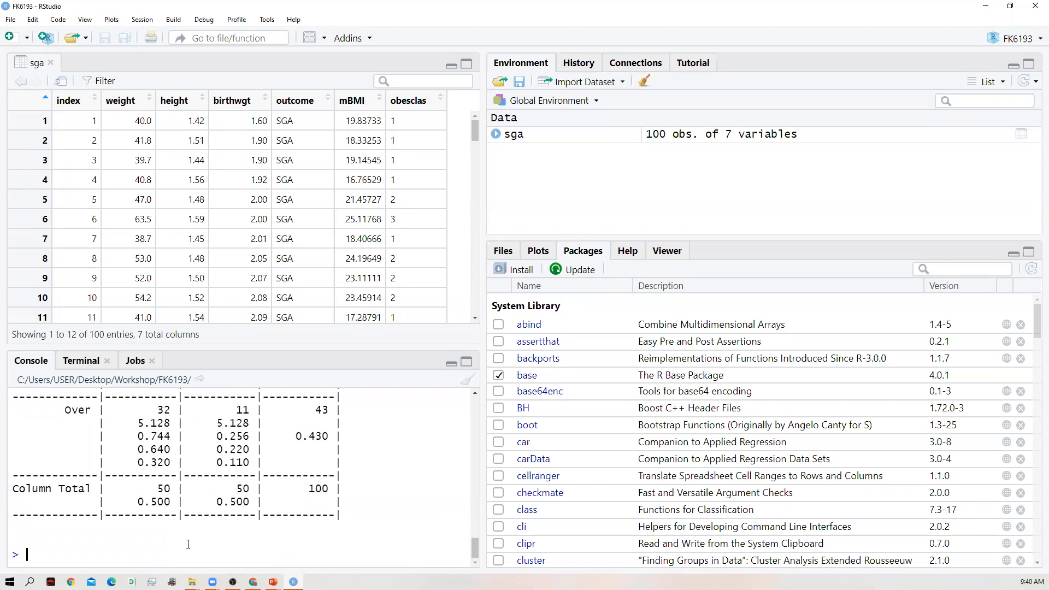
- Recall the CrossTable(sga$obesclas,sga$outcome) command and enlarge the console area to examine the whole cross-tabulation
{"action": "key", "text": "Up"}
{"action": "key", "text": "Up"}
{"action": "key", "text": "Down"}
{"action": "key", "text": "Down"}
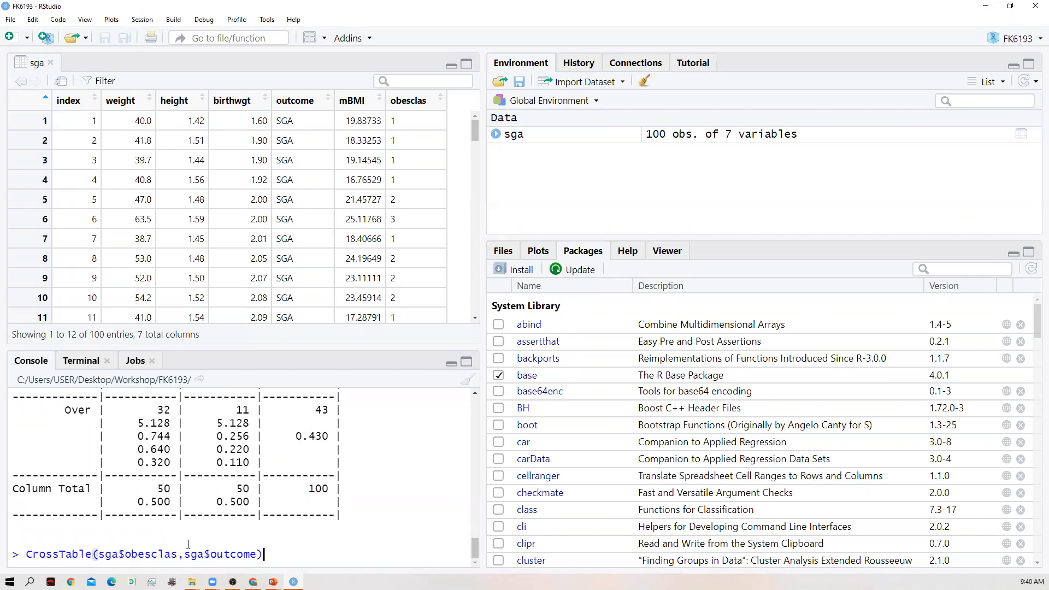
{"action": "key", "text": "Up"}
{"action": "left_click_drag", "start_coordinate": [306, 346], "coordinate": [299, 137]}
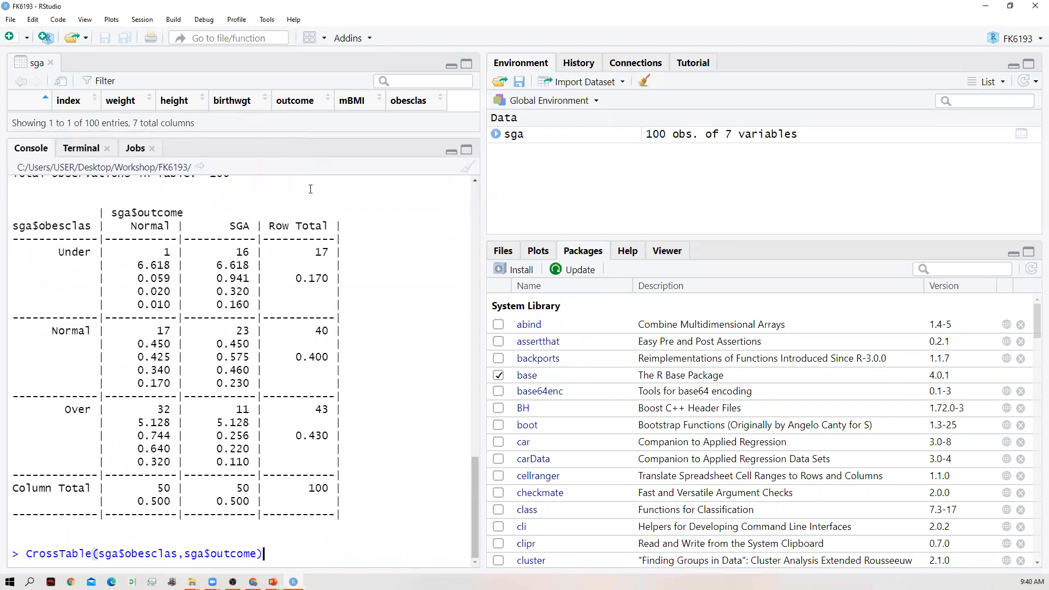
{"action": "left_click_drag", "start_coordinate": [361, 387], "coordinate": [330, 239]}
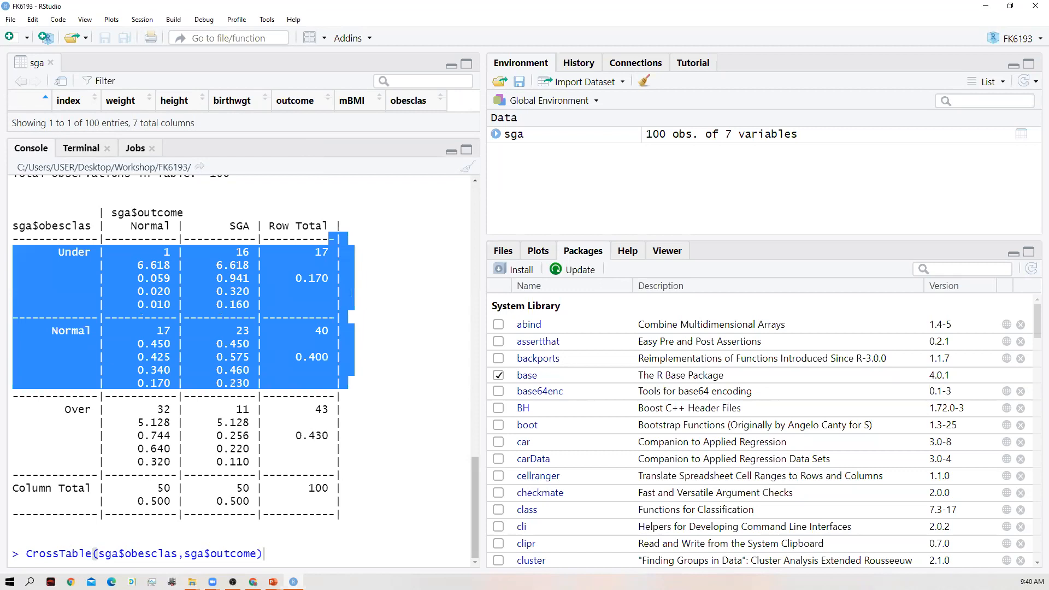
{"action": "left_click", "coordinate": [270, 474]}
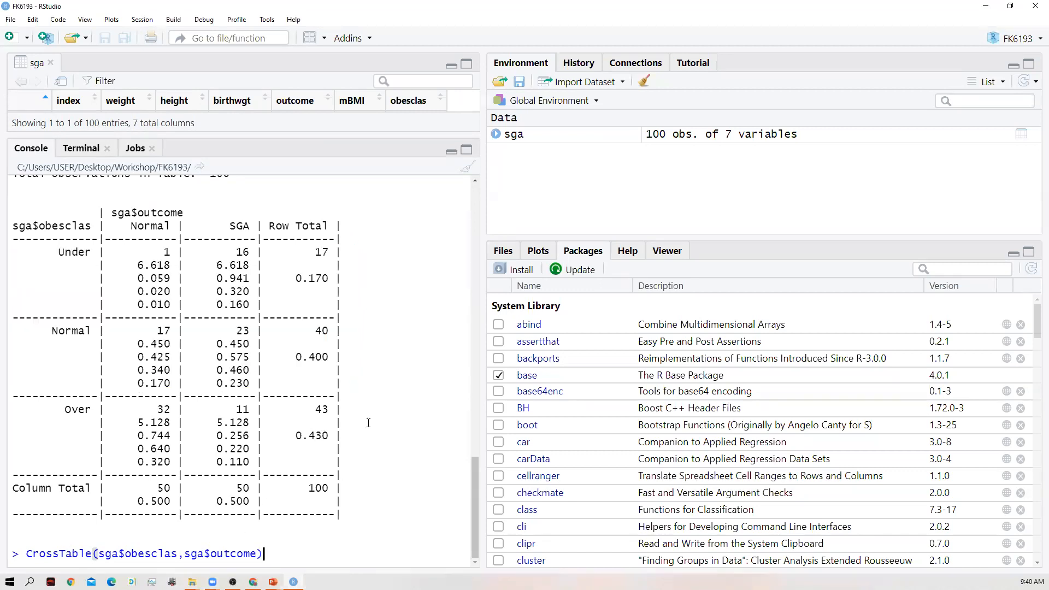
{"action": "scroll", "coordinate": [290, 419], "scroll_direction": "up", "scroll_amount": 2}
{"action": "scroll", "coordinate": [289, 415], "scroll_direction": "down", "scroll_amount": 1}
{"action": "scroll", "coordinate": [289, 415], "scroll_direction": "down", "scroll_amount": 1}
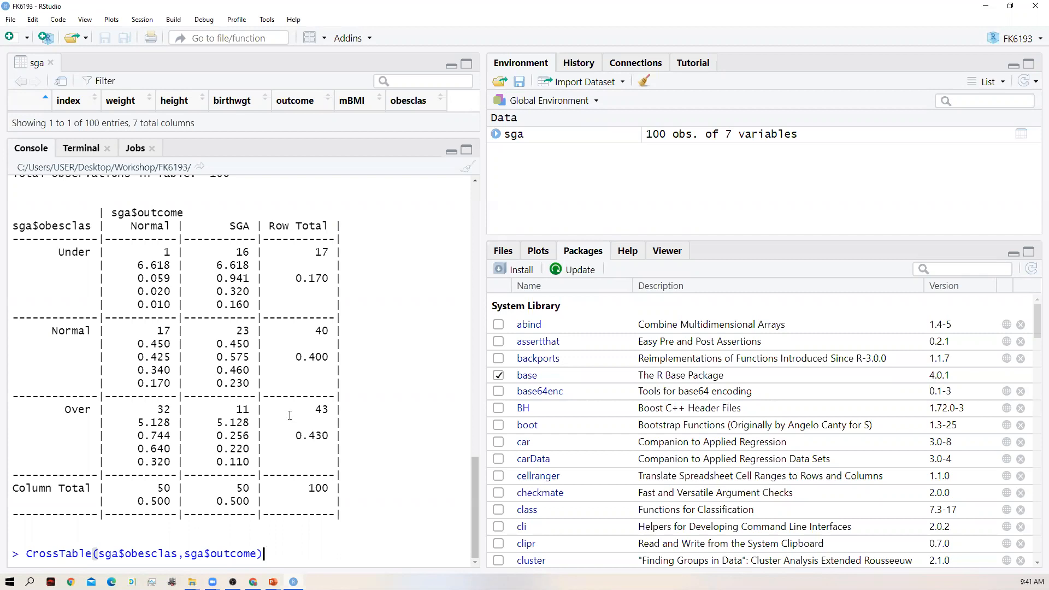
- Add the argument digits=2 after sga$outcome inside the recalled CrossTable() call
{"action": "key", "text": "Left"}
{"action": "type", "text": ", digits"}
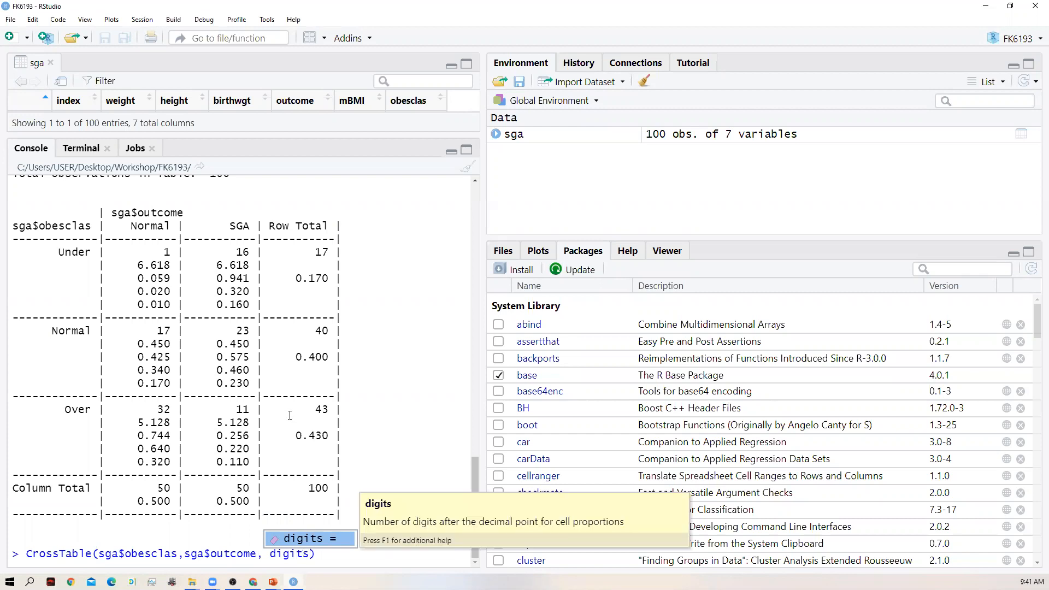
{"action": "type", "text": "=2"}
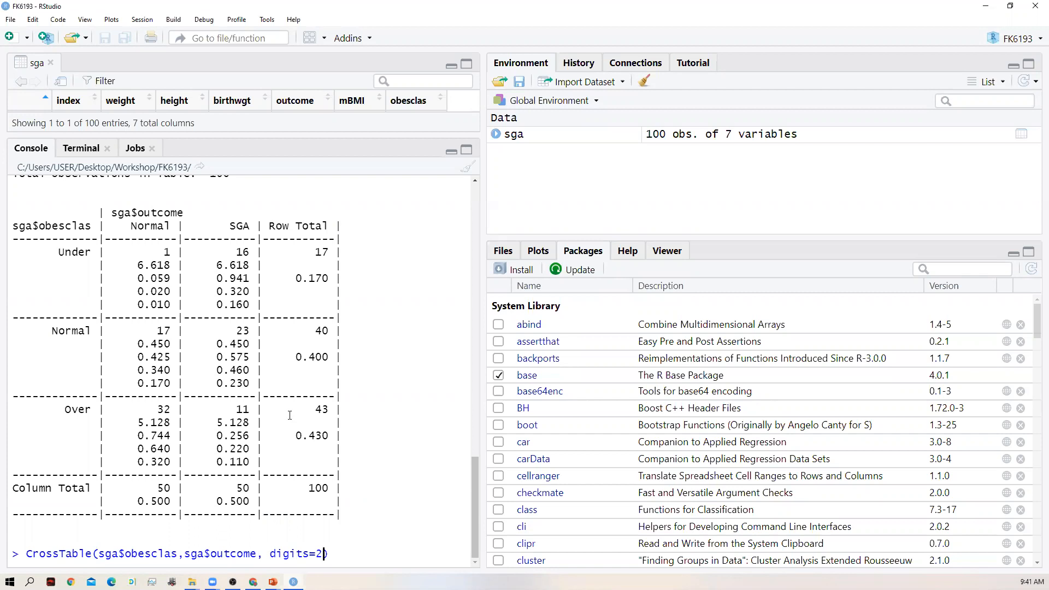
{"action": "type", "text": ","}
- Add the max.width argument with the value 5 to the CrossTable() call
{"action": "type", "text": "m"}
{"action": "key", "text": "Right"}
{"action": "type", "text": "ax"}
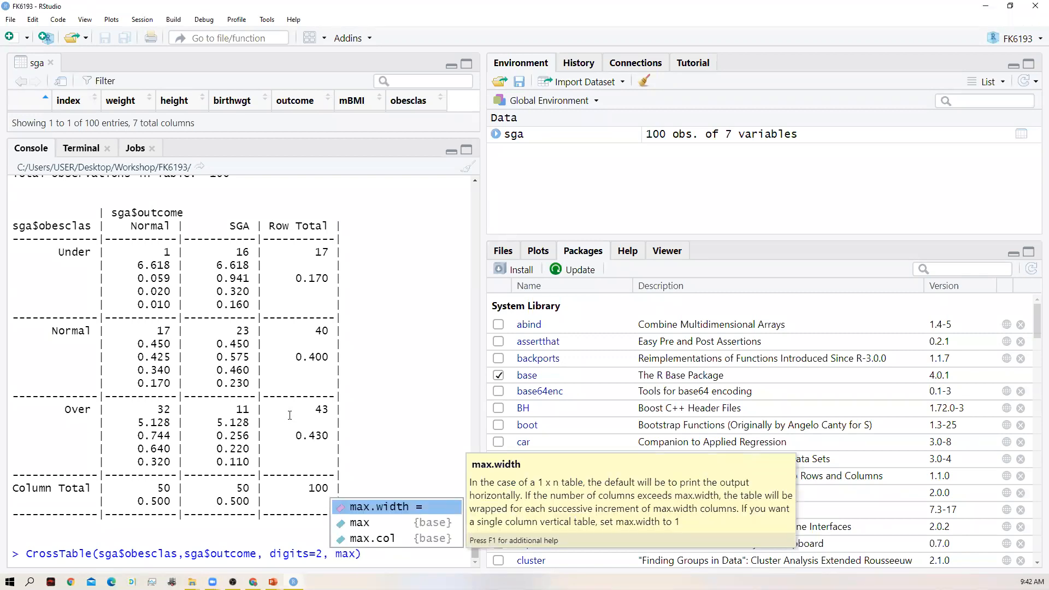
{"action": "key", "text": "Tab"}
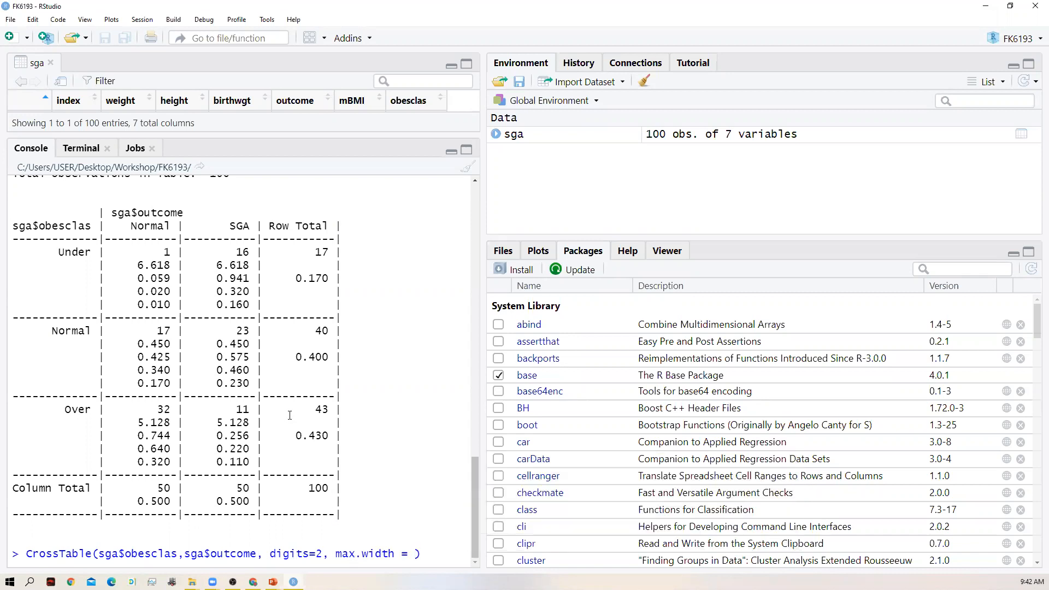
{"action": "type", "text": "6"}
{"action": "key", "text": "BackSpace"}
{"action": "type", "text": "5"}
- Exclude expected cell counts by adding expected = FALSE to the CrossTable() arguments
{"action": "type", "text": ","}
{"action": "type", "text": "exped"}
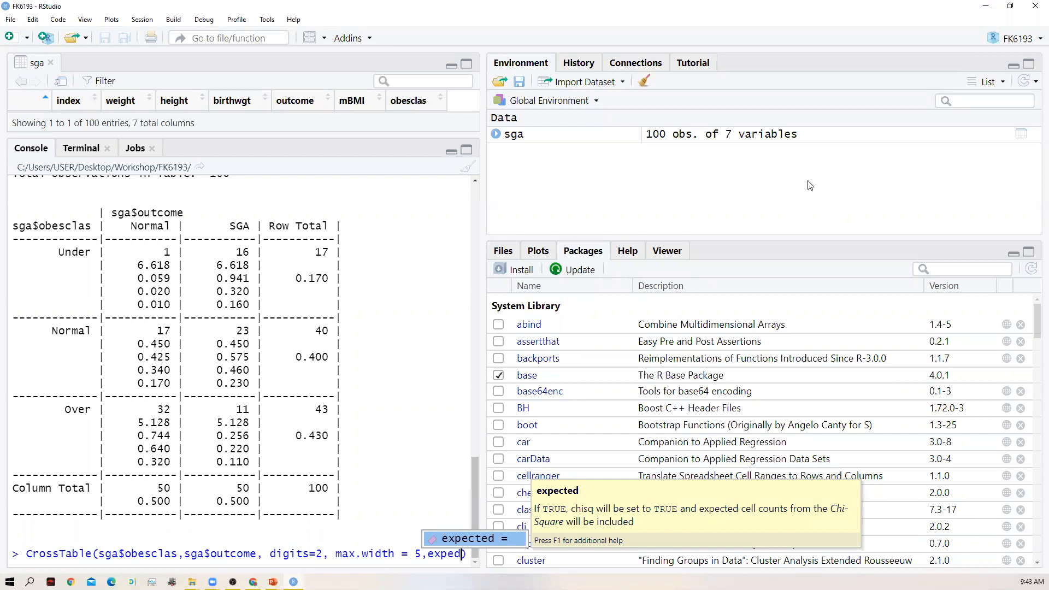
{"action": "left_click", "coordinate": [492, 542]}
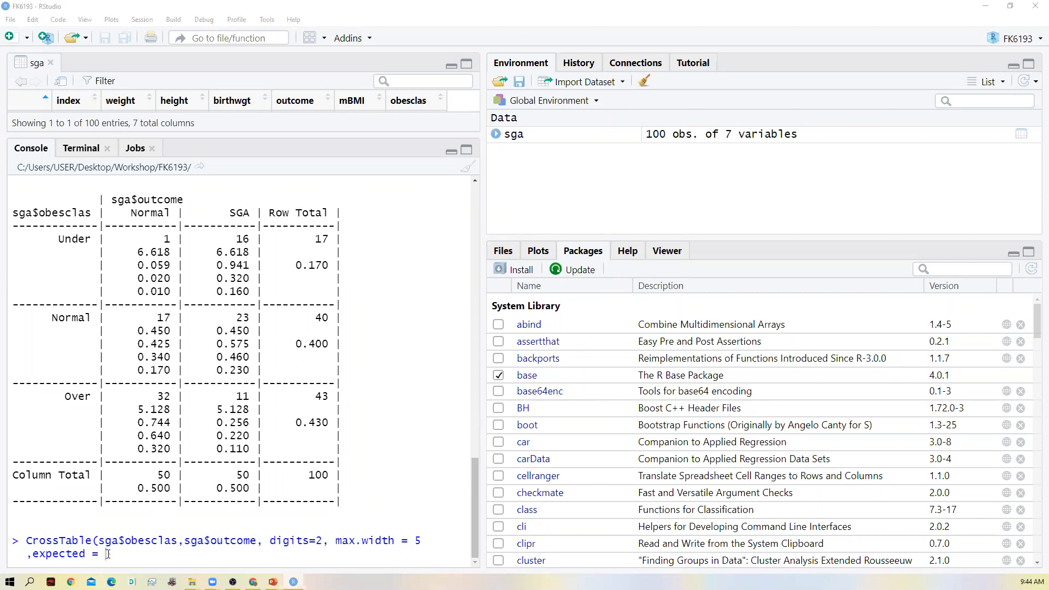
{"action": "type", "text": "FALSE"}
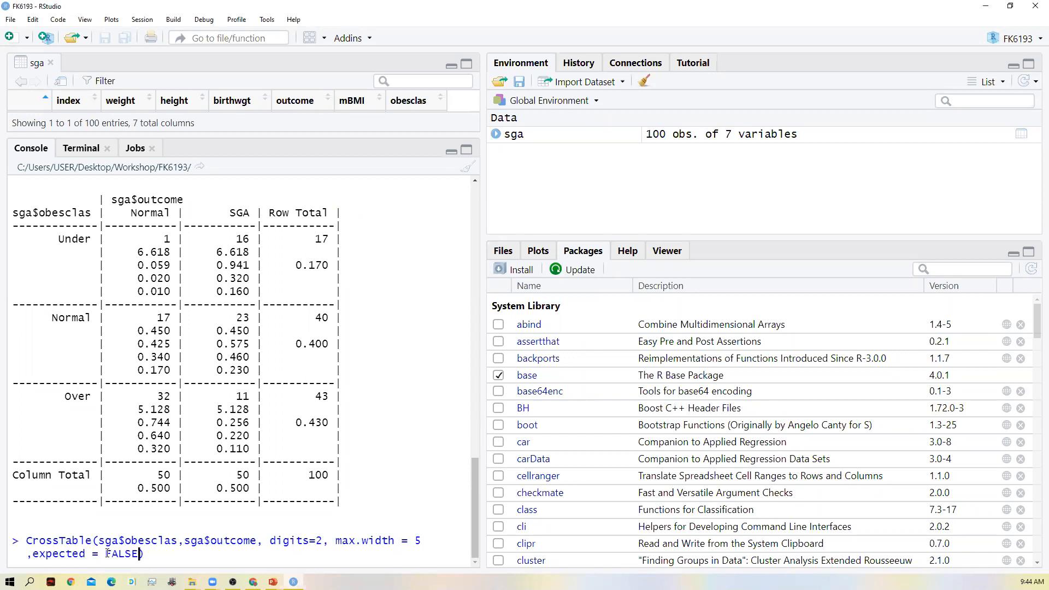
{"action": "type", "text": ","}
- Request row proportions by adding prop.r = TRUE to the CrossTable() call
{"action": "type", "text": "prop"}
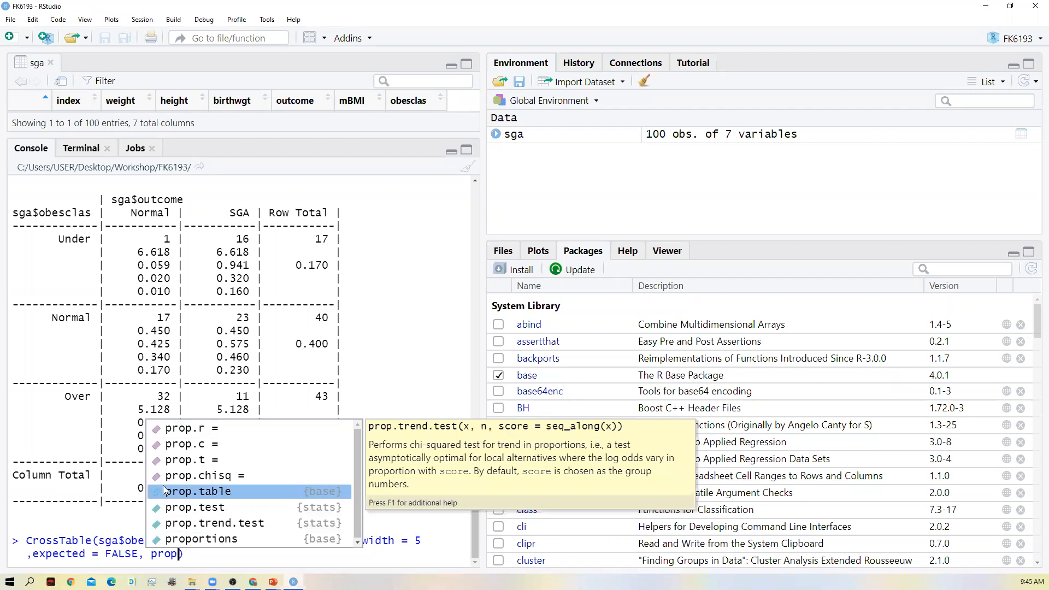
{"action": "left_click", "coordinate": [194, 424]}
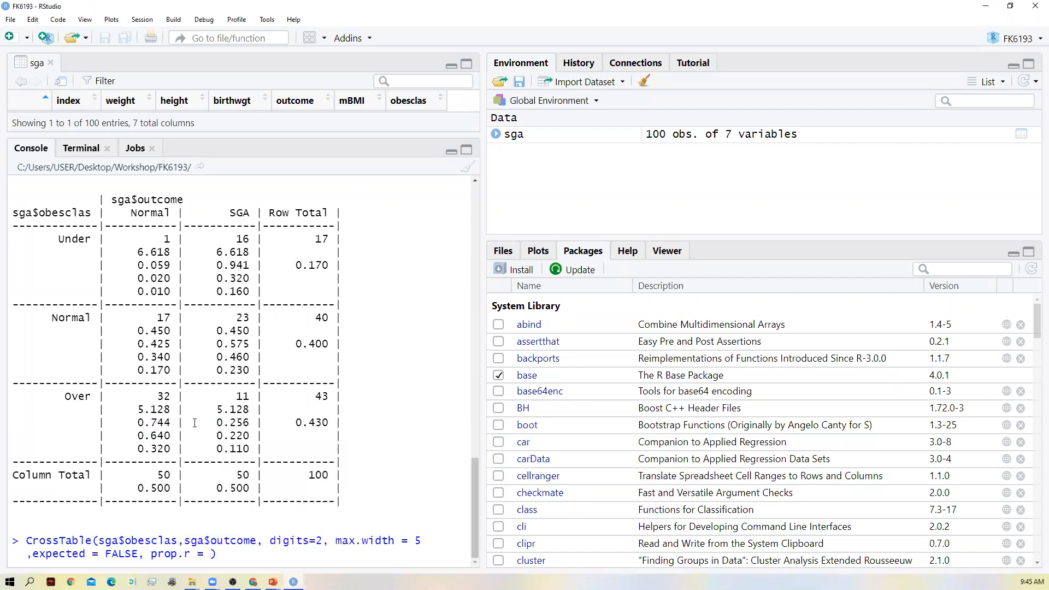
{"action": "type", "text": "TRUE"}
- Leave out column proportions by adding prop.c=FALSE to the CrossTable() call
{"action": "type", "text": ", prop"}
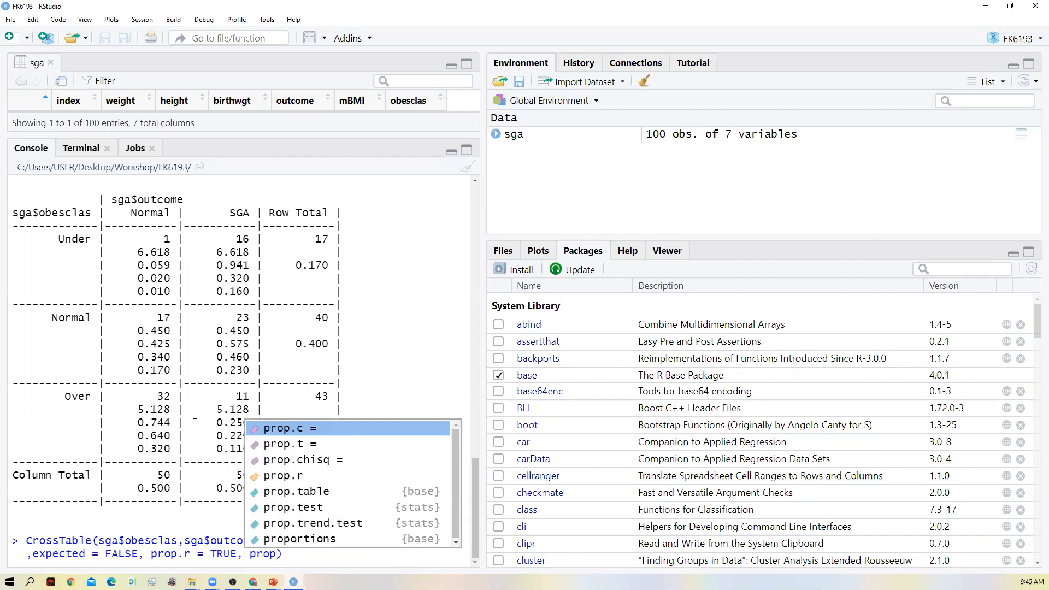
{"action": "type", "text": ".c"}
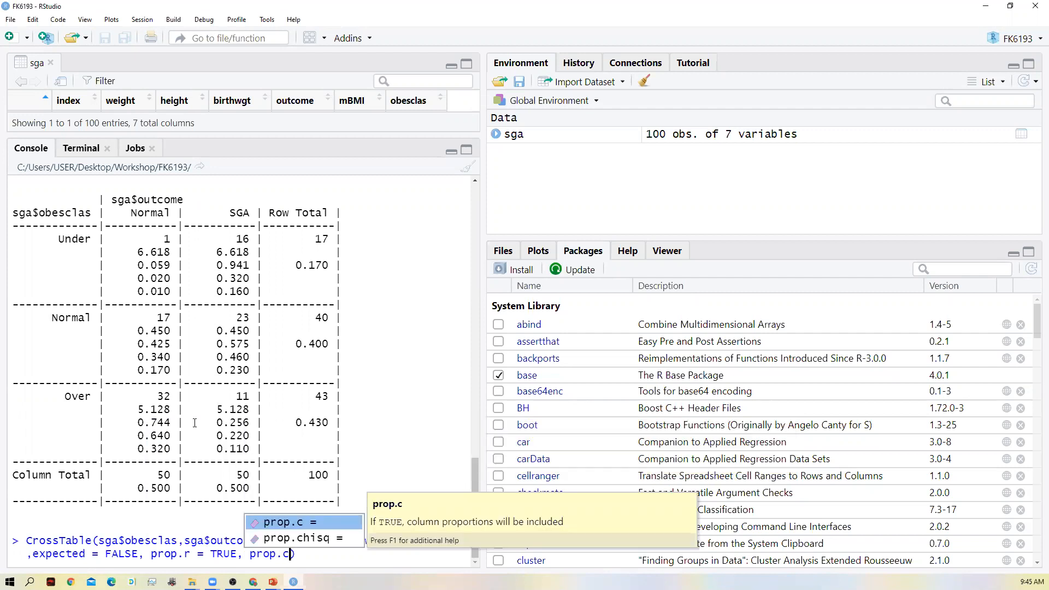
{"action": "type", "text": "=FALSE"}
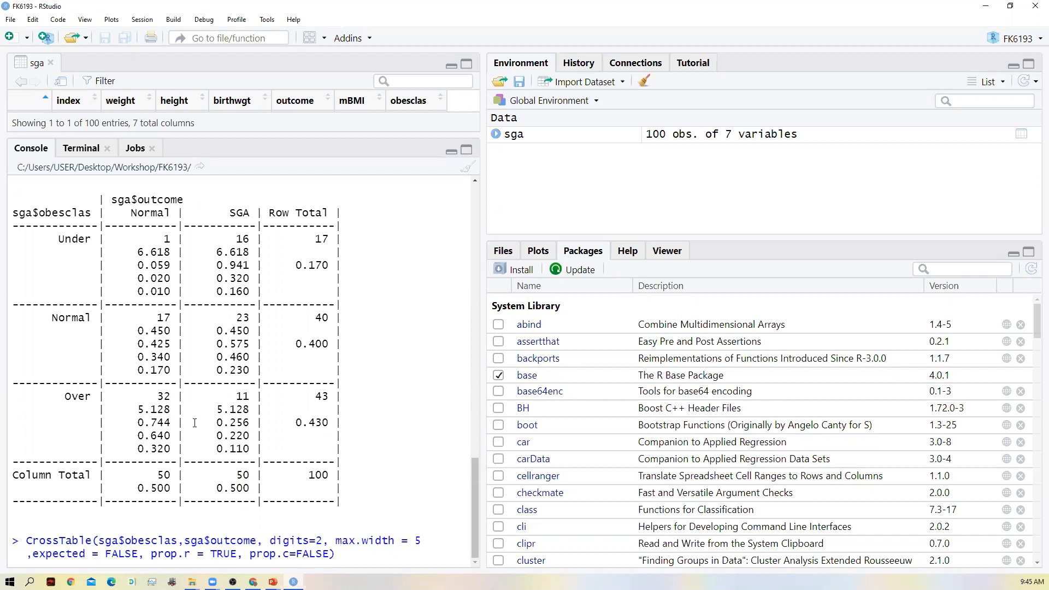
- Remove the spaces around the equals signs of the prop.r, expected and max.width arguments
{"action": "key", "text": "Left"}
{"action": "key", "text": "Left"}
{"action": "key", "text": "Left"}
{"action": "key", "text": "Left"}
{"action": "key", "text": "Left"}
{"action": "key", "text": "Left"}
{"action": "key", "text": "Left"}
{"action": "key", "text": "Left"}
{"action": "key", "text": "Left"}
{"action": "key", "text": "Left"}
{"action": "key", "text": "Left"}
{"action": "key", "text": "Left"}
{"action": "key", "text": "Left"}
{"action": "key", "text": "Left"}
{"action": "key", "text": "Left"}
{"action": "key", "text": "Left"}
{"action": "key", "text": "Left"}
{"action": "key", "text": "Left"}
{"action": "key", "text": "Left"}
{"action": "key", "text": "BackSpace"}
{"action": "key", "text": "Right"}
{"action": "key", "text": "Right"}
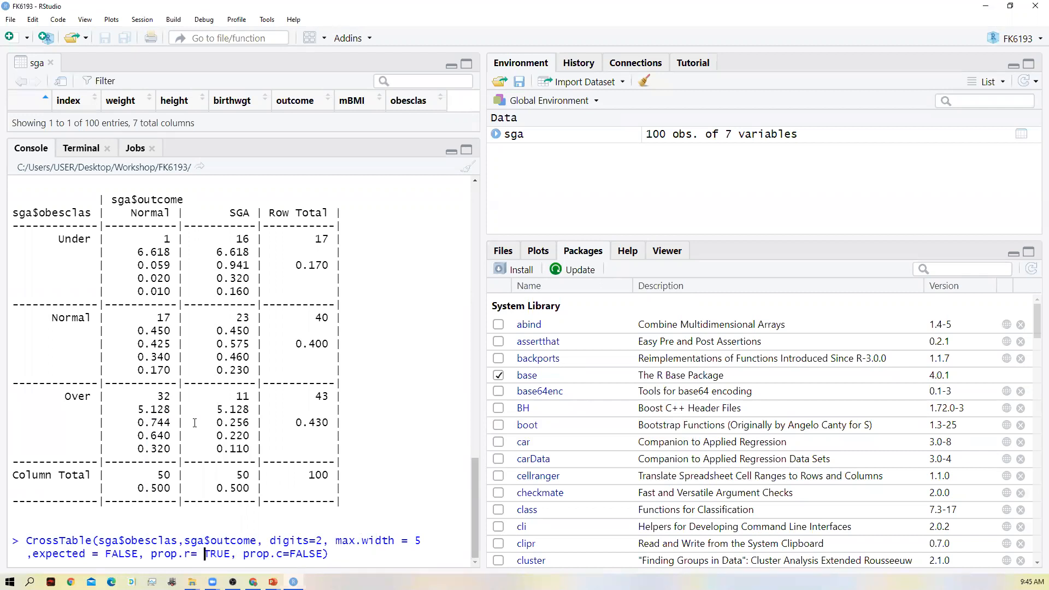
{"action": "key", "text": "BackSpace"}
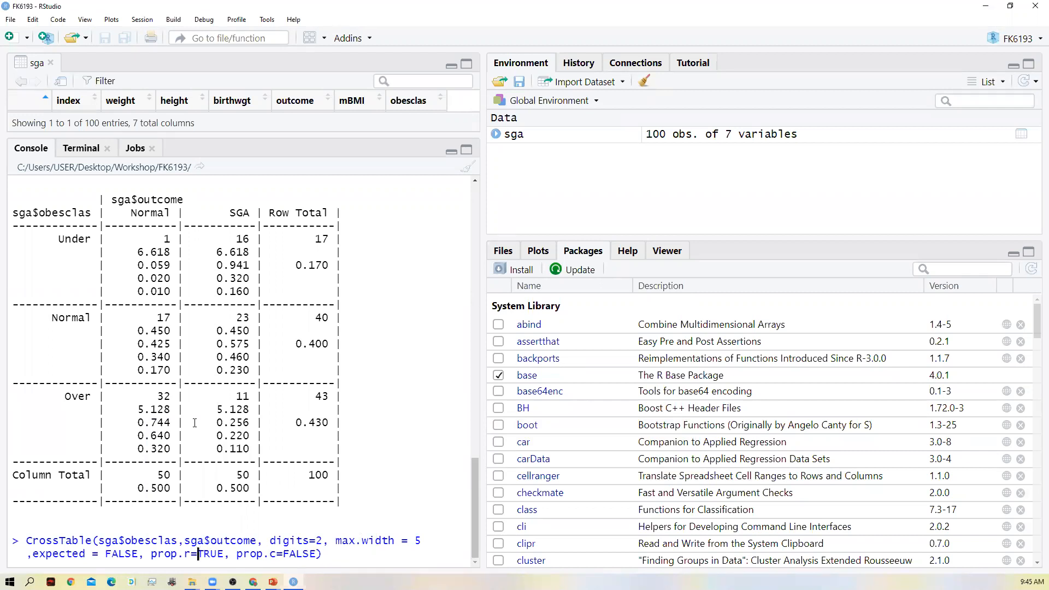
{"action": "key", "text": "Left"}
{"action": "key", "text": "Left"}
{"action": "key", "text": "Left"}
{"action": "key", "text": "Left"}
{"action": "key", "text": "Left"}
{"action": "key", "text": "Left"}
{"action": "key", "text": "Left"}
{"action": "key", "text": "Left"}
{"action": "key", "text": "Left"}
{"action": "key", "text": "Left"}
{"action": "key", "text": "Left"}
{"action": "key", "text": "Left"}
{"action": "key", "text": "Left"}
{"action": "key", "text": "Left"}
{"action": "key", "text": "Left"}
{"action": "key", "text": "Left"}
{"action": "key", "text": "BackSpace"}
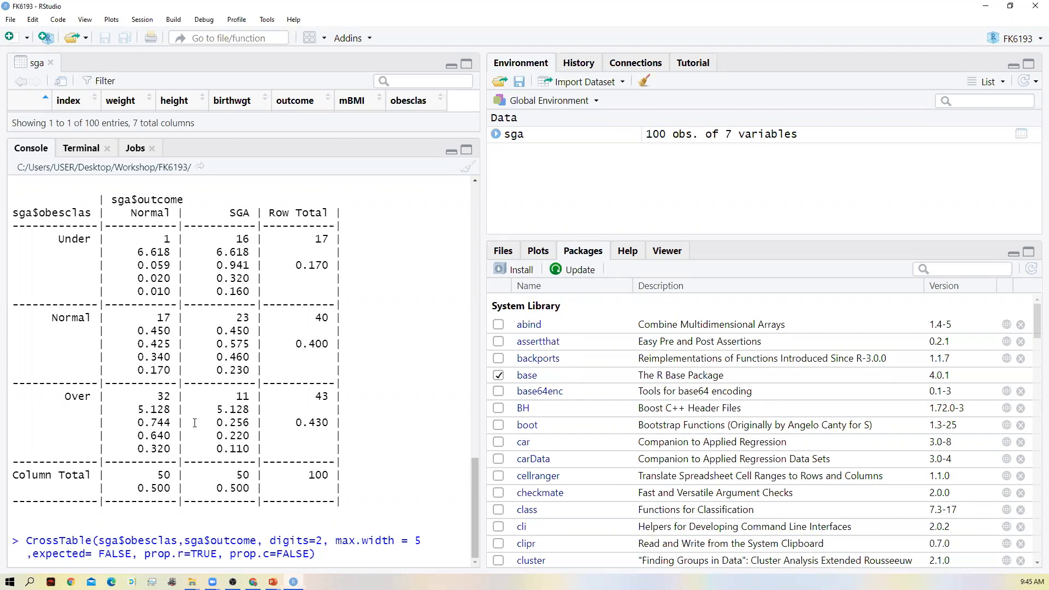
{"action": "key", "text": "Right"}
{"action": "key", "text": "Right"}
{"action": "key", "text": "BackSpace"}
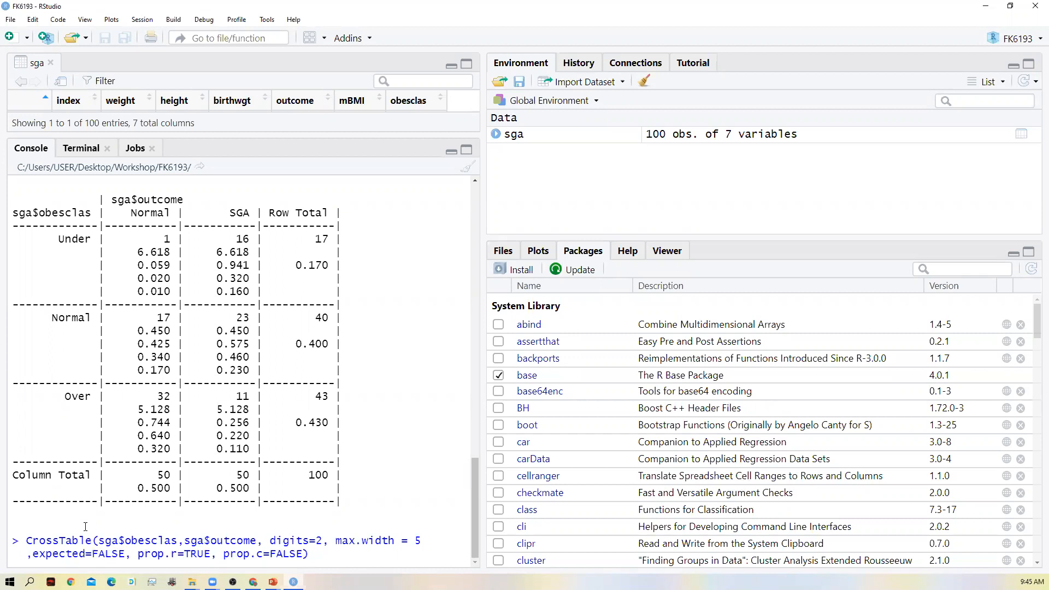
{"action": "left_click", "coordinate": [398, 540]}
{"action": "key", "text": "BackSpace"}
{"action": "key", "text": "Delete"}
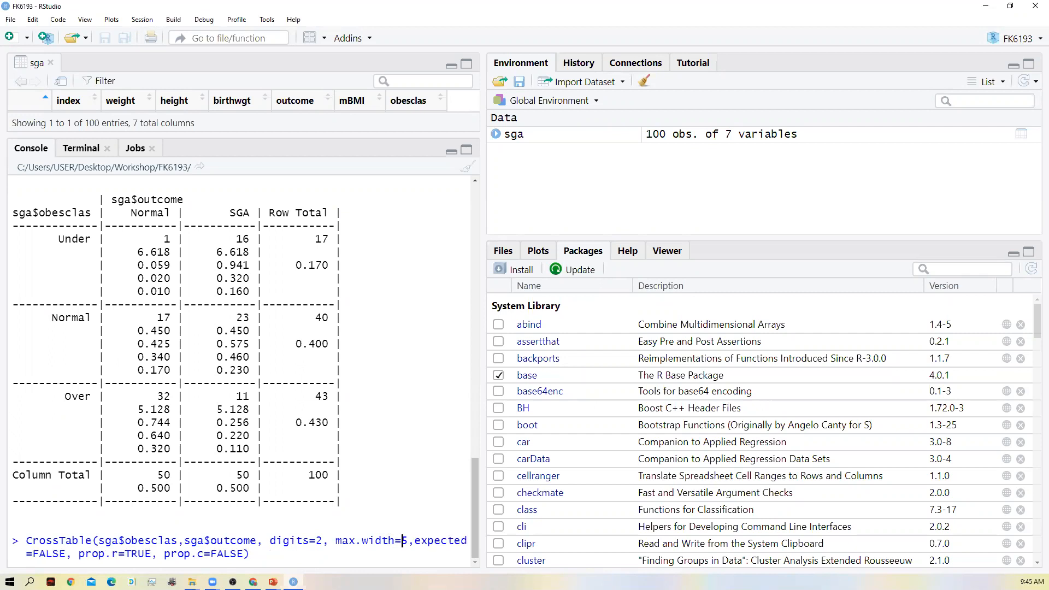
- Leave out table proportions by adding prop.t=FALSE at the end of the CrossTable() arguments
{"action": "key", "text": "Down"}
{"action": "key", "text": "Left"}
{"action": "type", "text": "."}
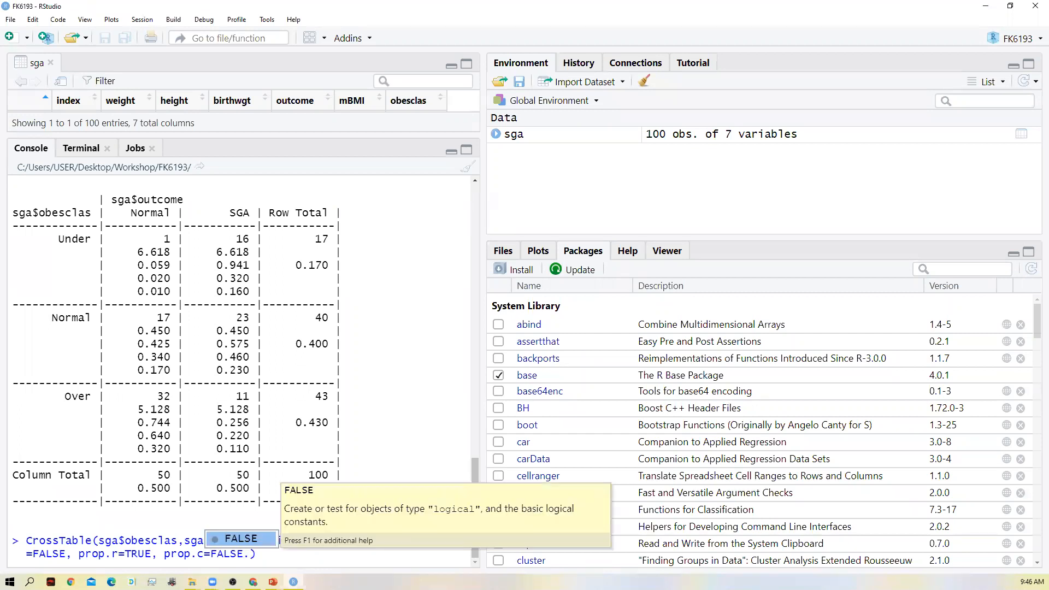
{"action": "key", "text": "BackSpace"}
{"action": "type", "text": ", prop"}
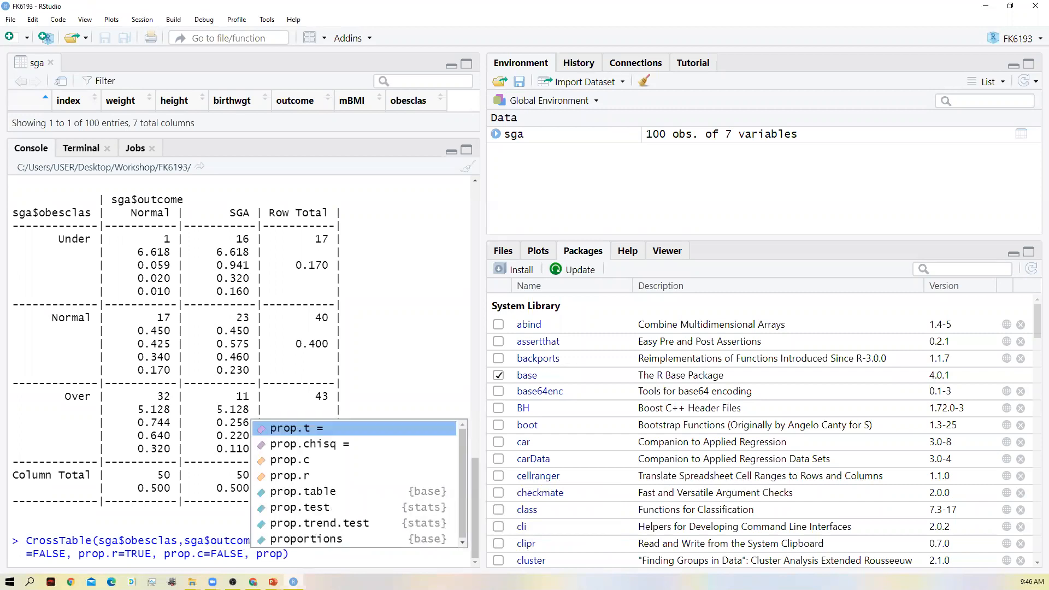
{"action": "key", "text": "Down"}
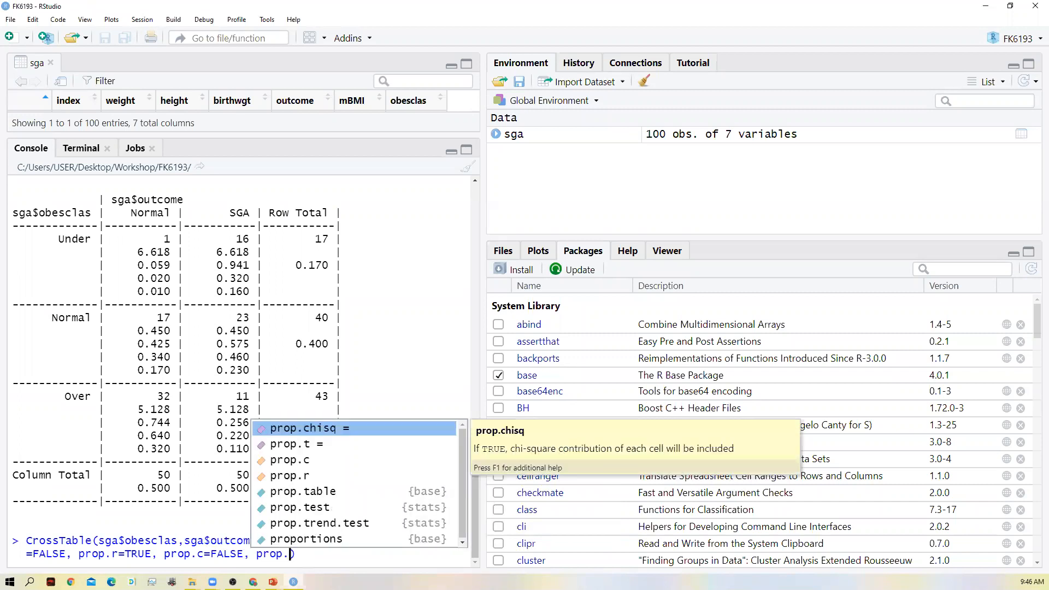
{"action": "type", "text": ".t"}
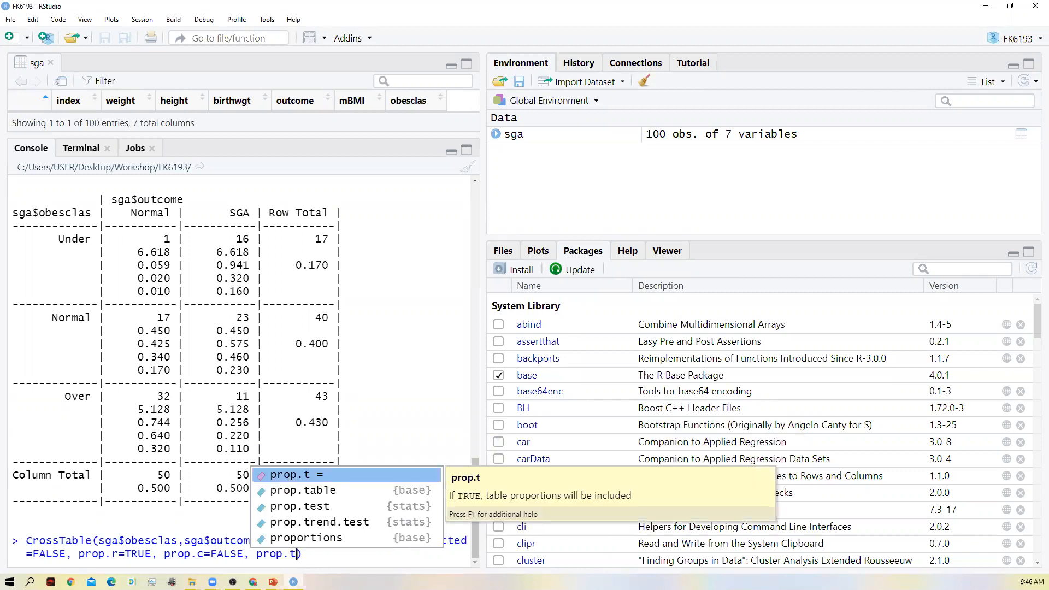
{"action": "type", "text": "=FALSE"}
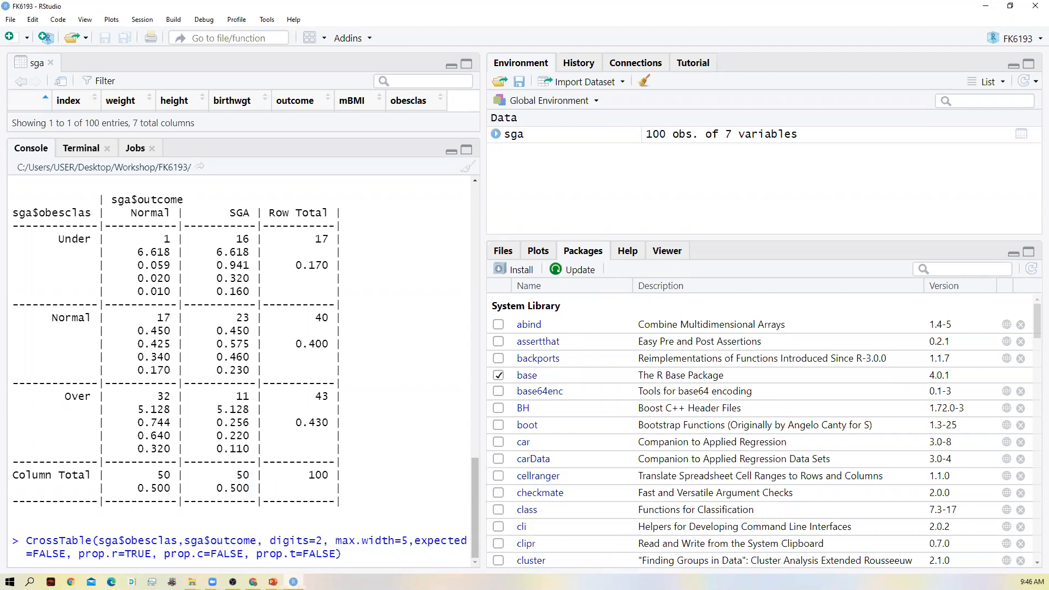
- Leave out each cell's chi-square contribution by adding prop.chisq = FALSE to the CrossTable() call
{"action": "type", "text": ","}
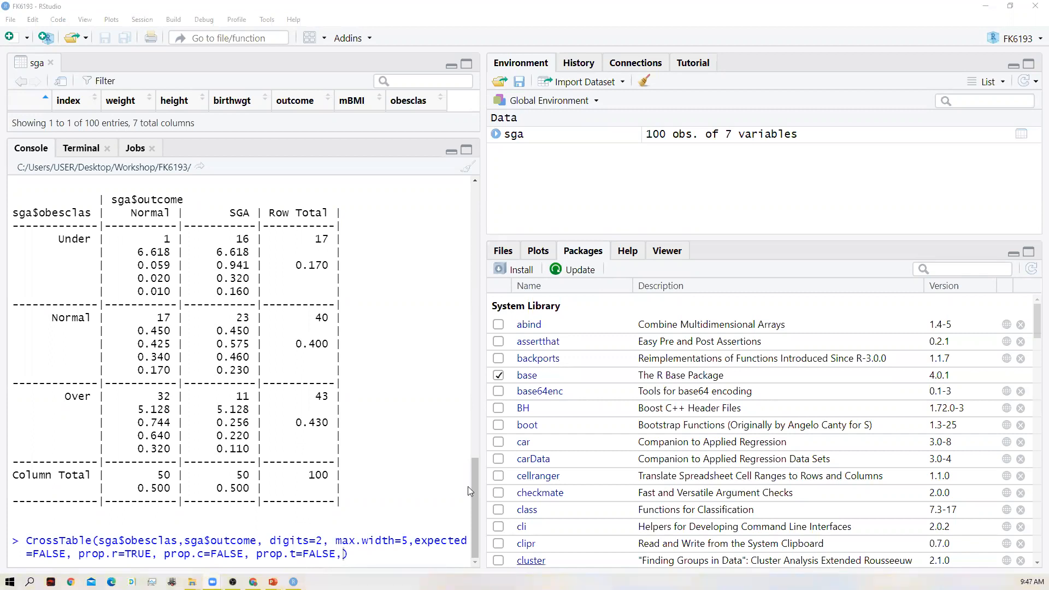
{"action": "key", "text": "BackSpace"}
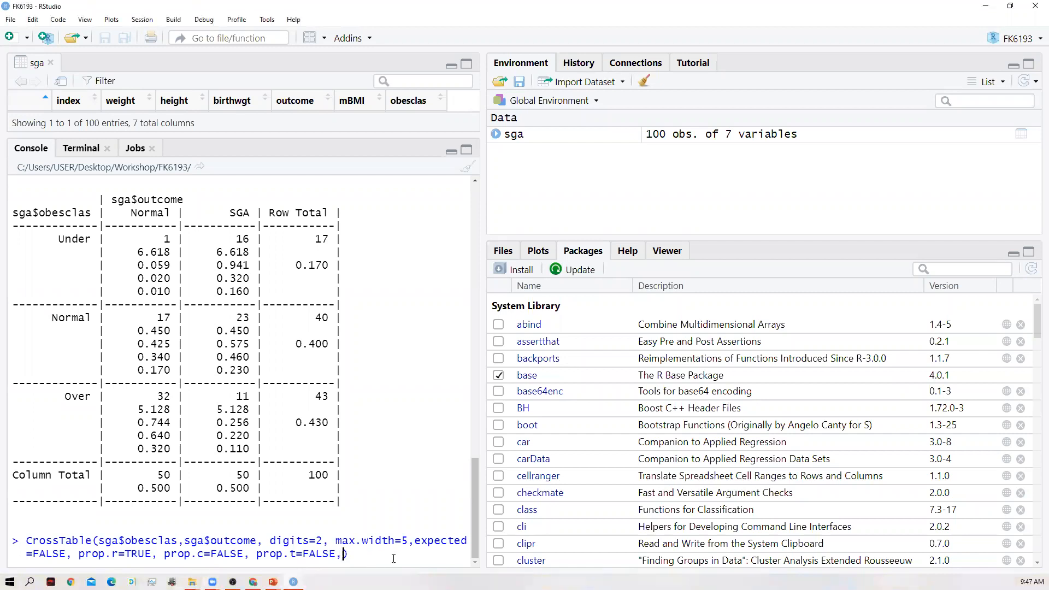
{"action": "type", "text": "prop"}
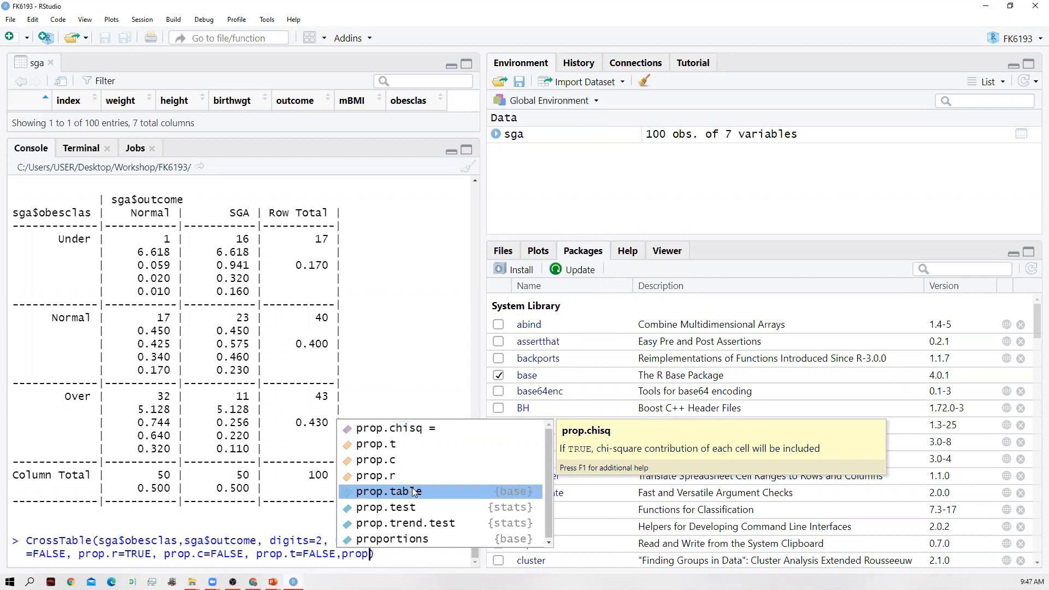
{"action": "left_click", "coordinate": [423, 429]}
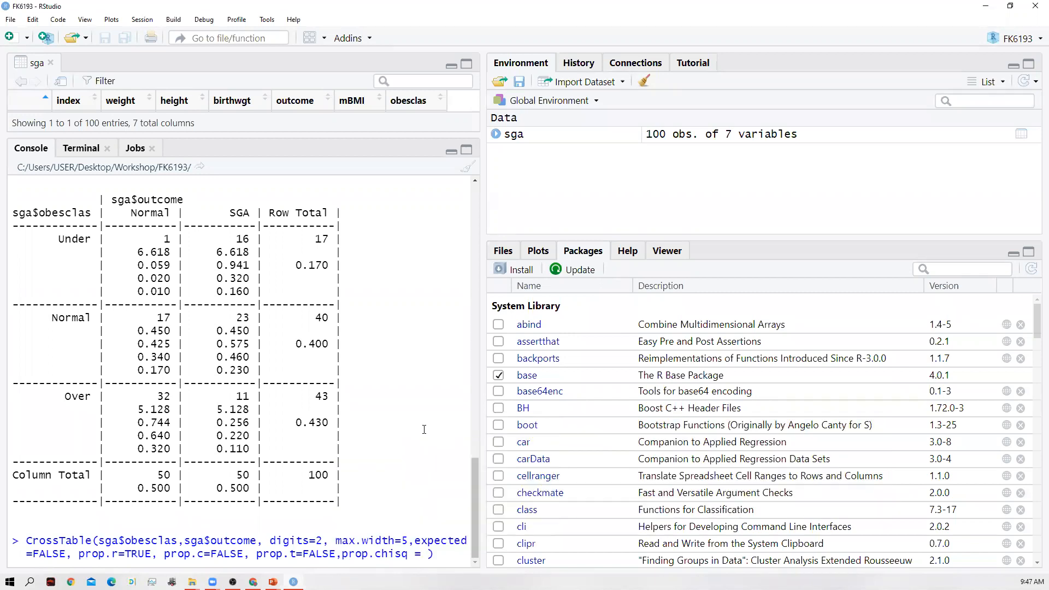
{"action": "type", "text": "FALSE,"}
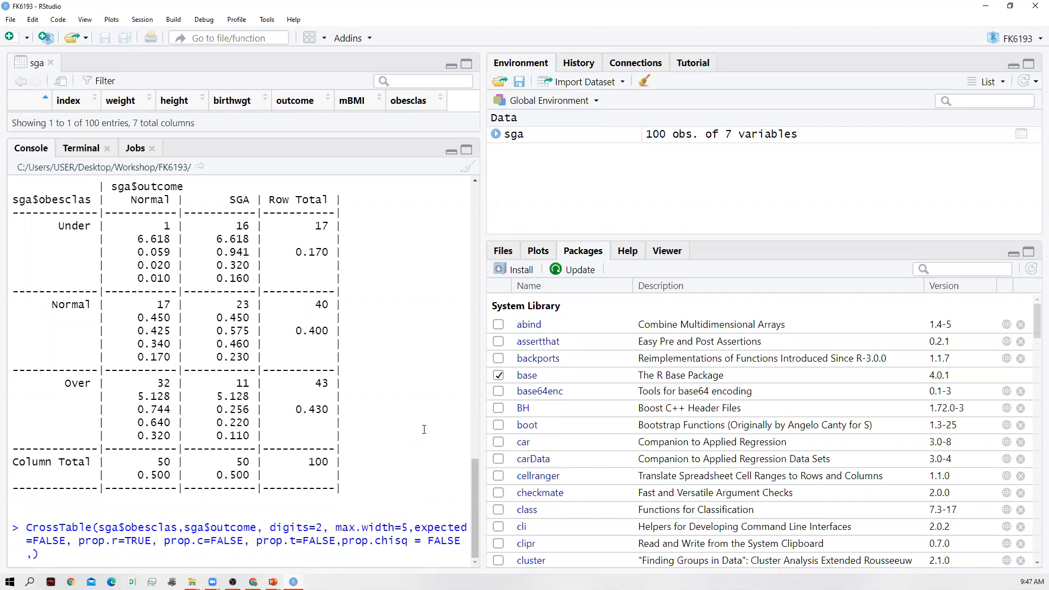
- Include the chi-square test results by adding chisq = TRUE to the CrossTable() call
{"action": "type", "text": "hi"}
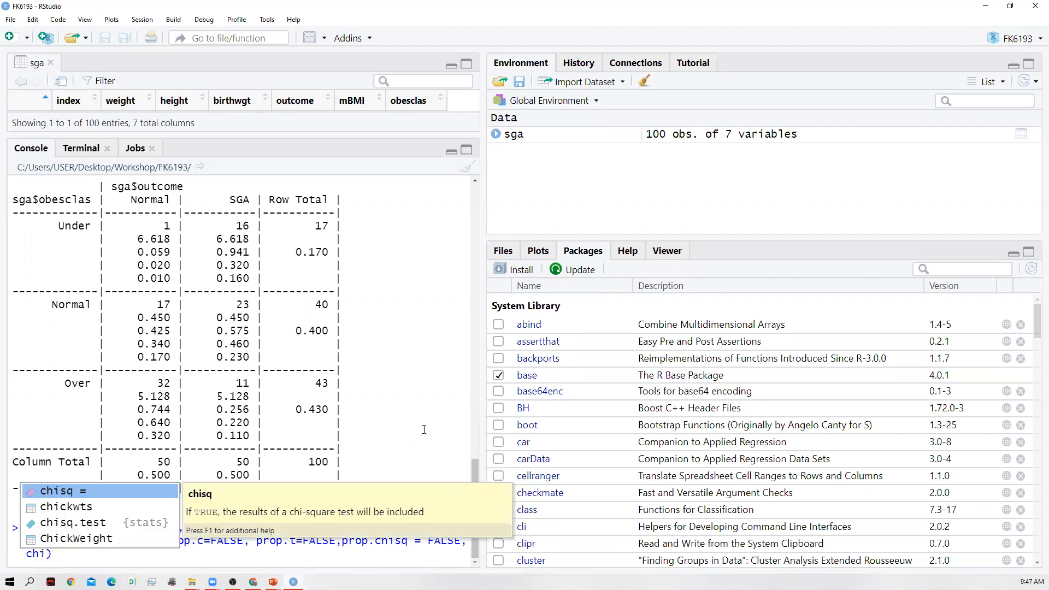
{"action": "key", "text": "Tab"}
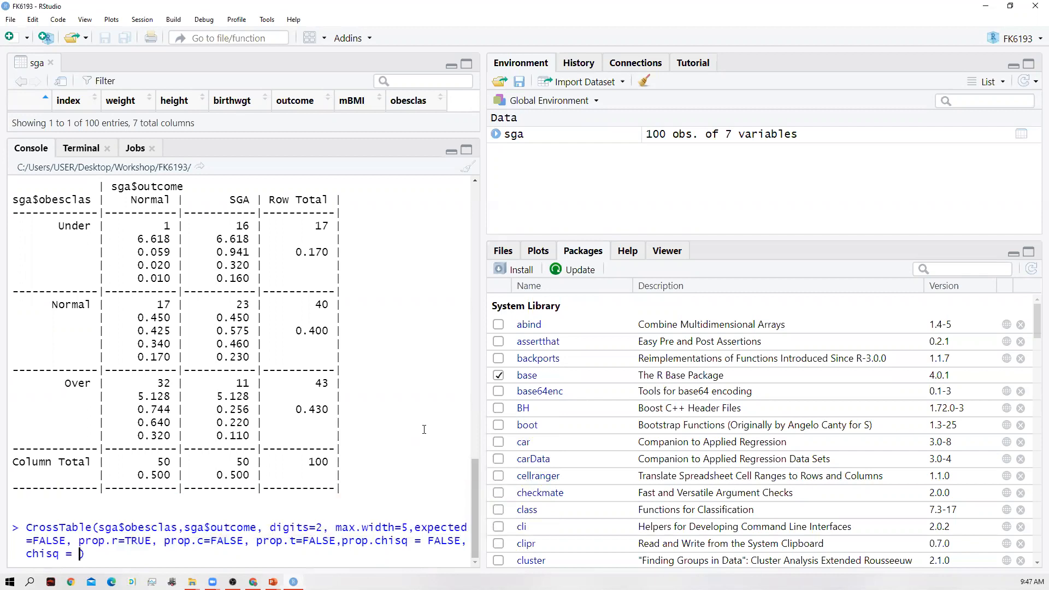
{"action": "type", "text": "TRUE, format"}
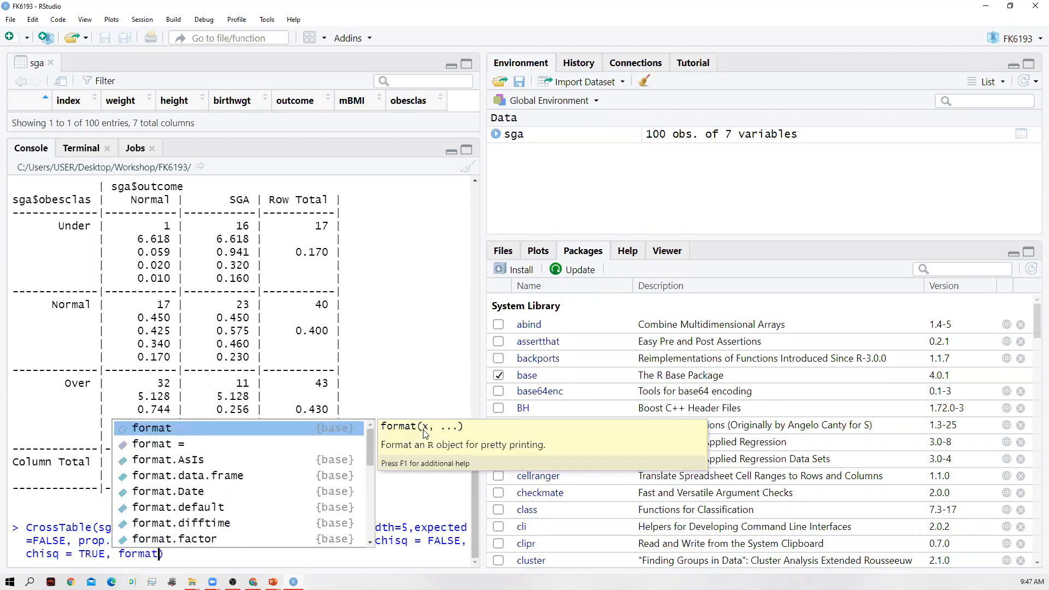
{"action": "type", "text": "="}
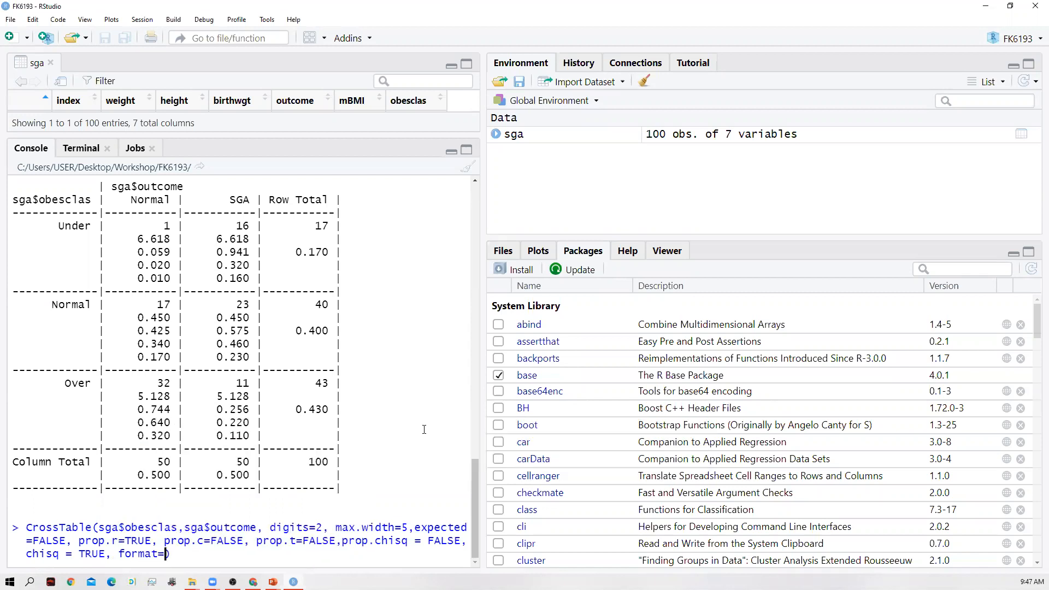
{"action": "type", "text": "\"SPSS"}
- Add format="SPSS" as the last argument and run the complete CrossTable() command
{"action": "key", "text": "End"}
{"action": "key", "text": "Return"}
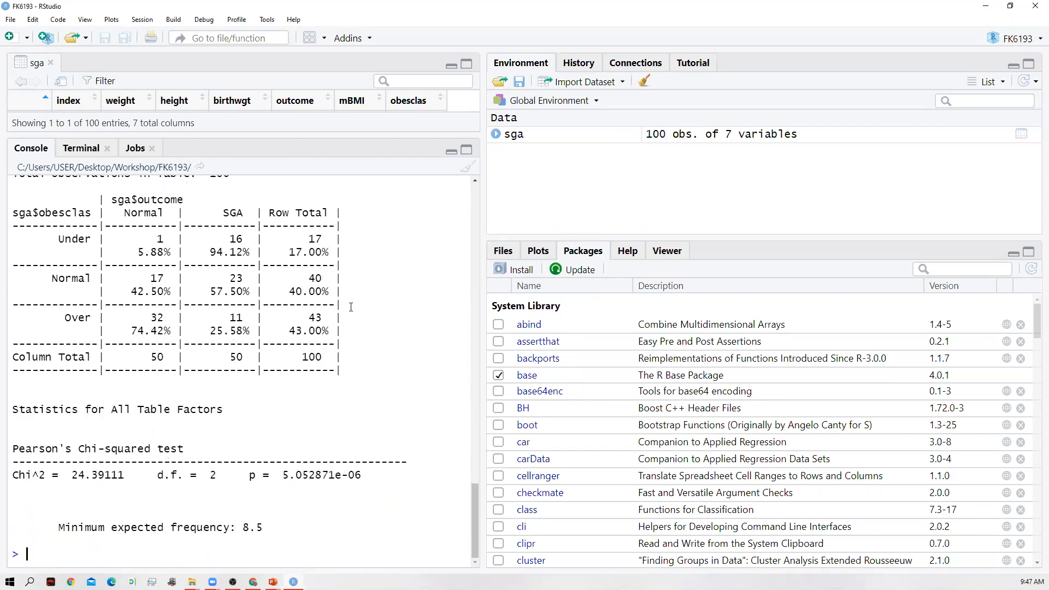
- Examine the SPSS-format cross-tabulation of obesclas by outcome, including its row percentages and Pearson's chi-squared test
{"action": "scroll", "coordinate": [214, 383], "scroll_direction": "up", "scroll_amount": 1}
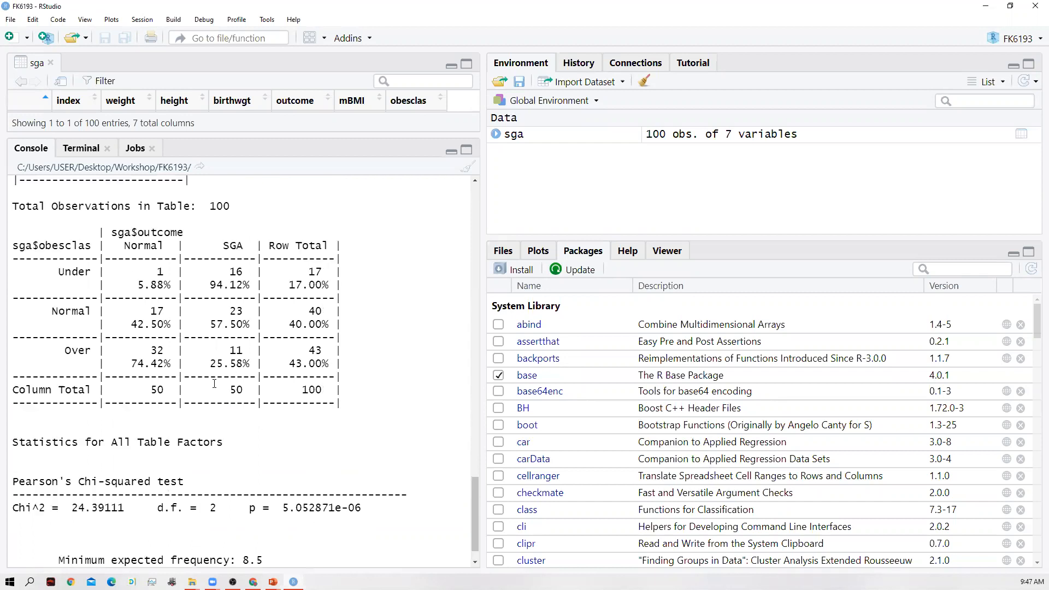
{"action": "scroll", "coordinate": [214, 383], "scroll_direction": "up", "scroll_amount": 1}
{"action": "scroll", "coordinate": [215, 384], "scroll_direction": "down", "scroll_amount": 1}
{"action": "scroll", "coordinate": [214, 383], "scroll_direction": "up", "scroll_amount": 2}
{"action": "scroll", "coordinate": [214, 383], "scroll_direction": "down", "scroll_amount": 1}
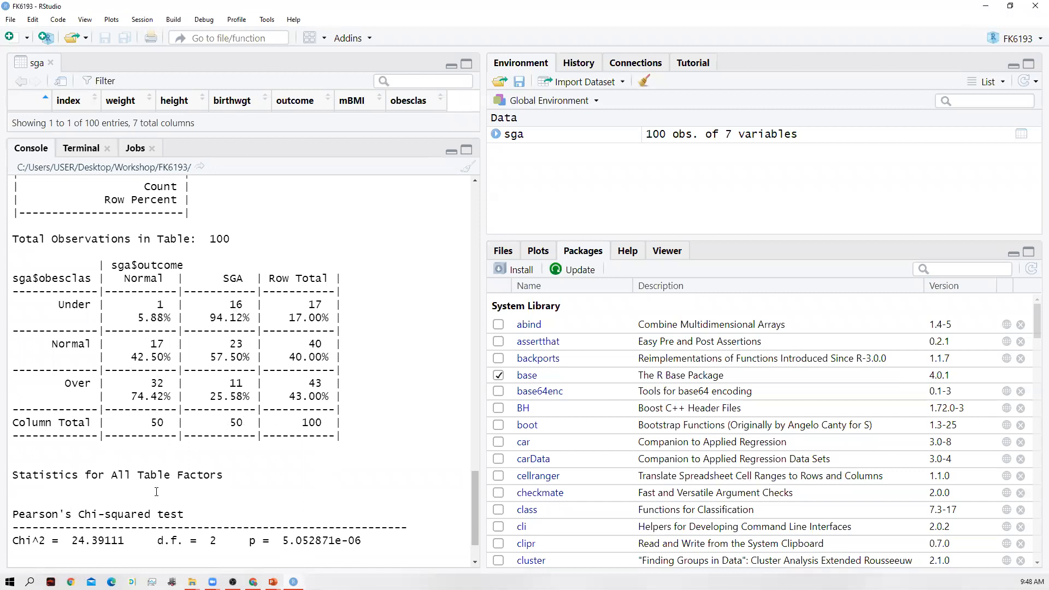
{"action": "scroll", "coordinate": [167, 488], "scroll_direction": "down", "scroll_amount": 1}
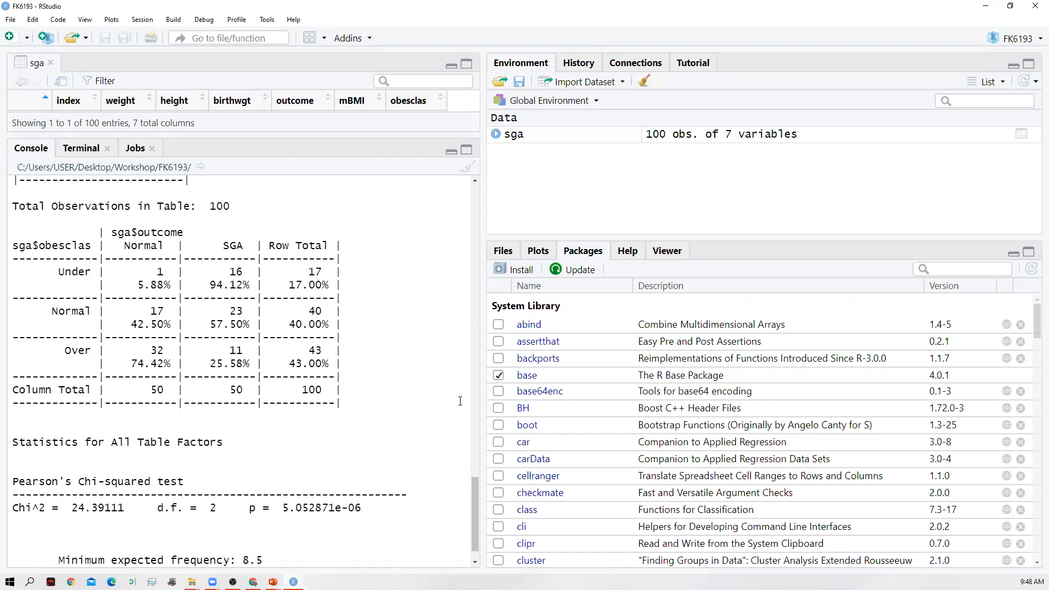
- Load the car package from the system library for running Levene's test
{"action": "scroll", "coordinate": [342, 421], "scroll_direction": "down", "scroll_amount": 1}
{"action": "scroll", "coordinate": [343, 419], "scroll_direction": "up", "scroll_amount": 2}
{"action": "scroll", "coordinate": [344, 417], "scroll_direction": "down", "scroll_amount": 2}
{"action": "scroll", "coordinate": [344, 417], "scroll_direction": "up", "scroll_amount": 1}
{"action": "scroll", "coordinate": [280, 420], "scroll_direction": "down", "scroll_amount": 1}
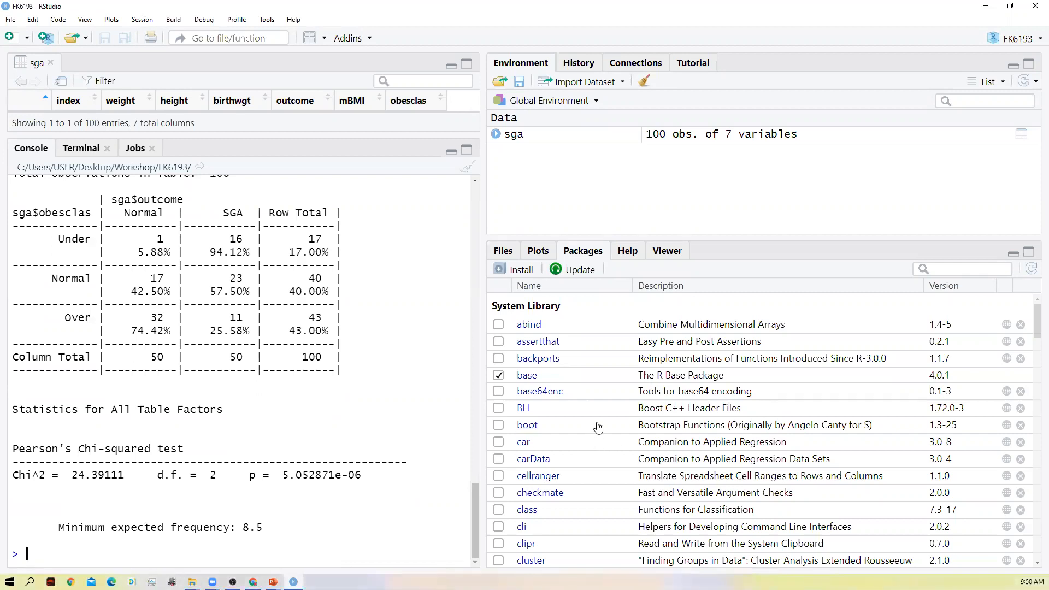
{"action": "left_click", "coordinate": [499, 442]}
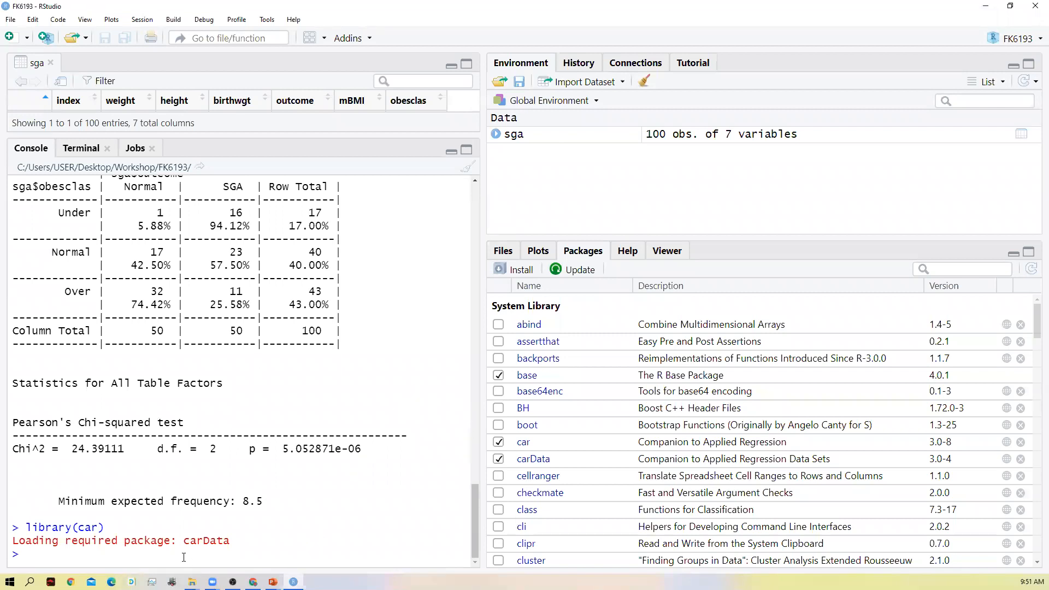
{"action": "type", "text": "leve"}
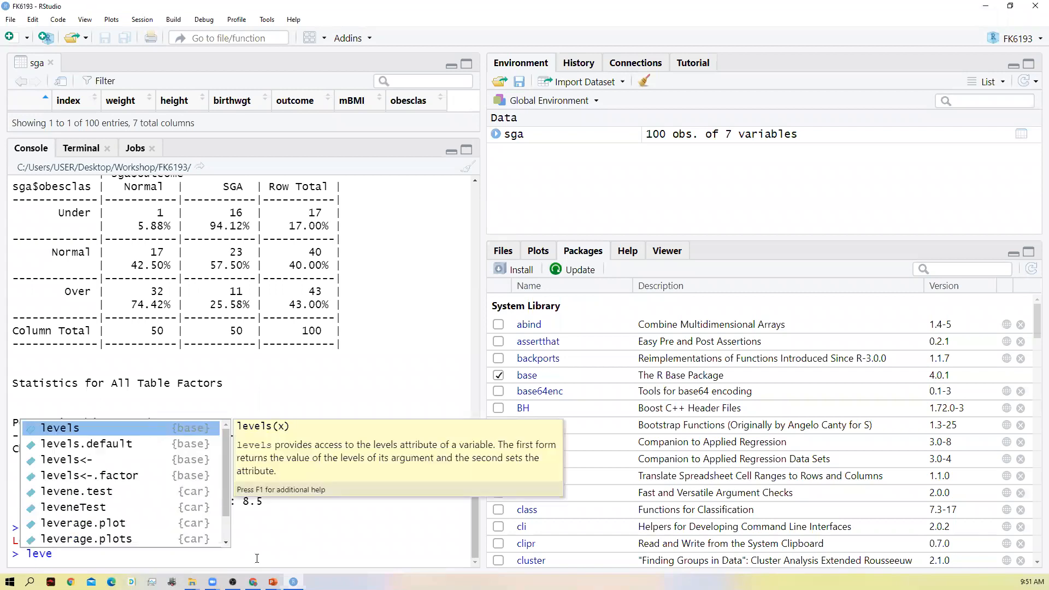
{"action": "key", "text": "Down"}
{"action": "key", "text": "Down"}
{"action": "key", "text": "Down"}
{"action": "key", "text": "Down"}
{"action": "key", "text": "Down"}
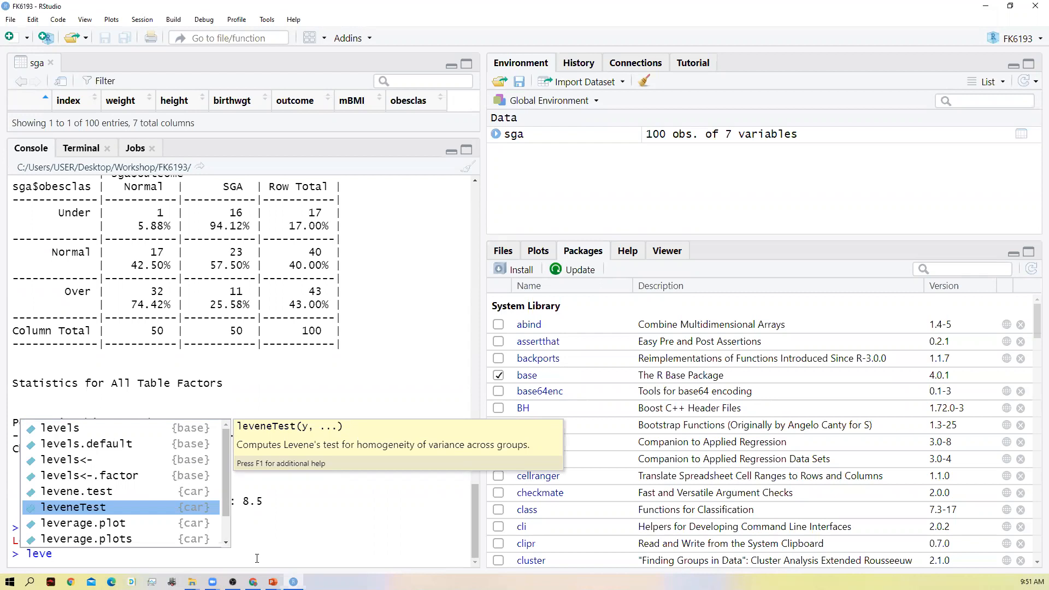
{"action": "key", "text": "Escape"}
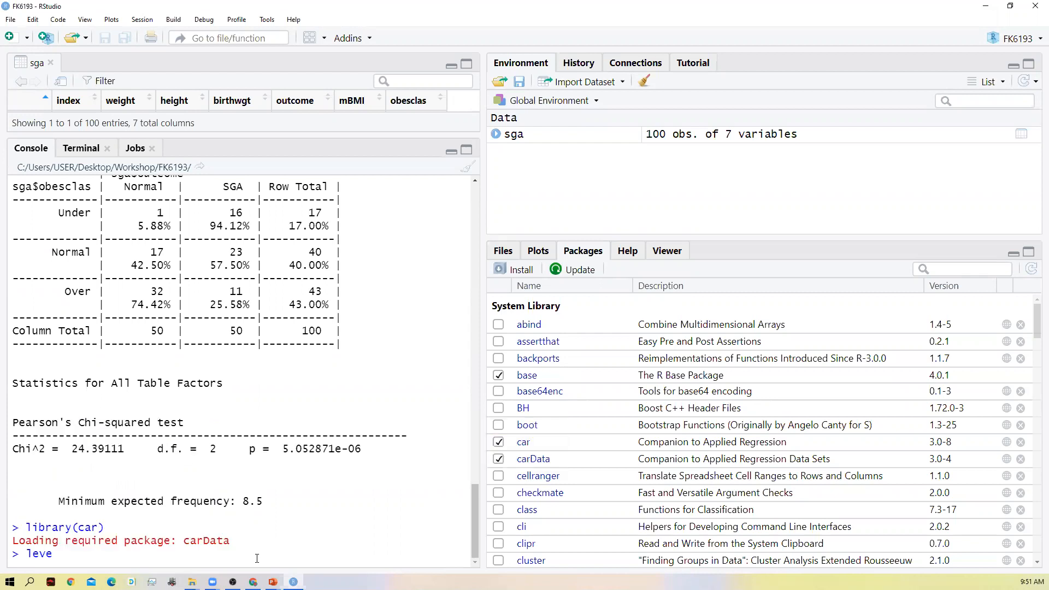
{"action": "key", "text": "shift+Home"}
{"action": "type", "text": "n"}
{"action": "key", "text": "BackSpace"}
{"action": "type", "text": "leve"}
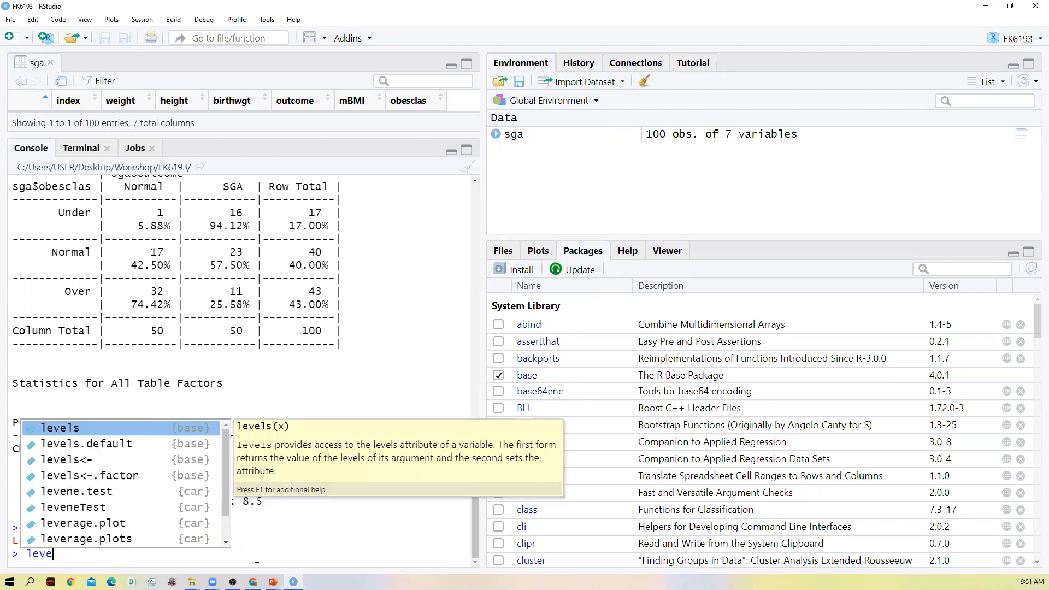
{"action": "key", "text": "Down"}
{"action": "key", "text": "Down"}
{"action": "key", "text": "Down"}
{"action": "key", "text": "Down"}
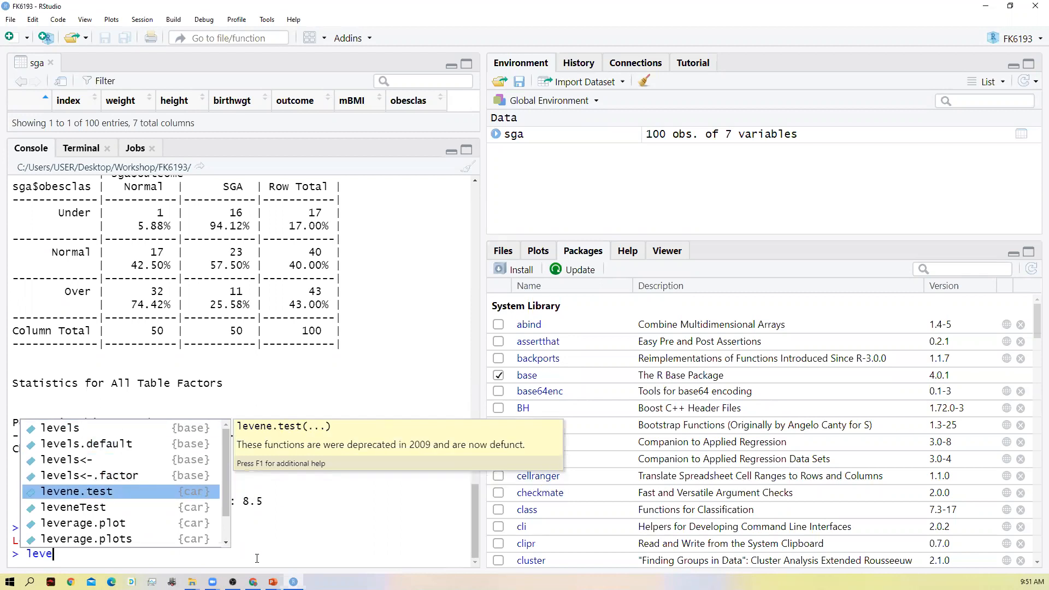
{"action": "key", "text": "Escape"}
{"action": "key", "text": "Return"}
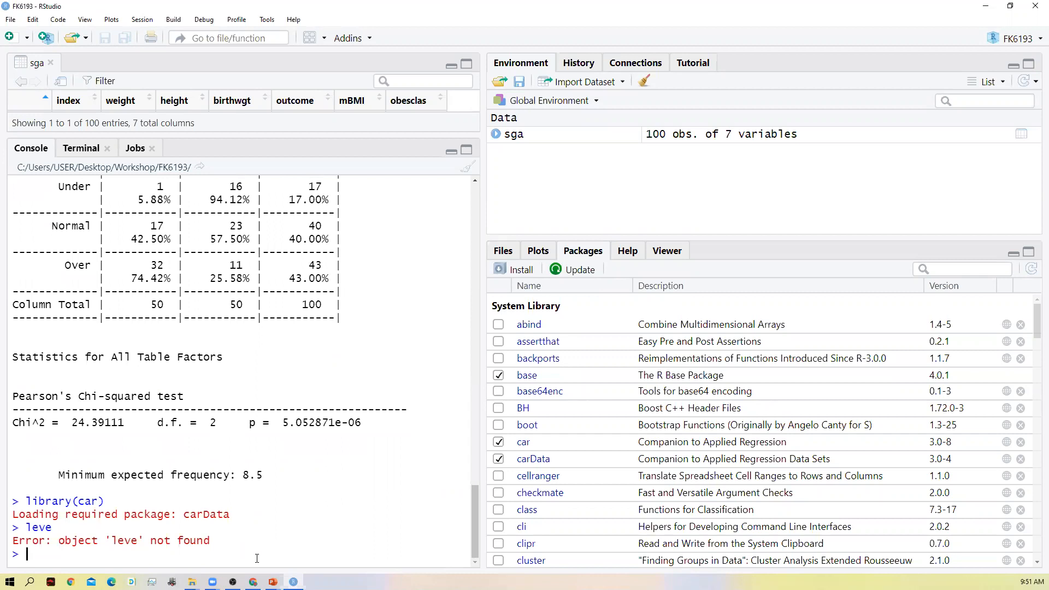
- Start a leveneTest() call with the sga data frame as the source of its first variable
{"action": "key", "text": "Up"}
{"action": "type", "text": "n"}
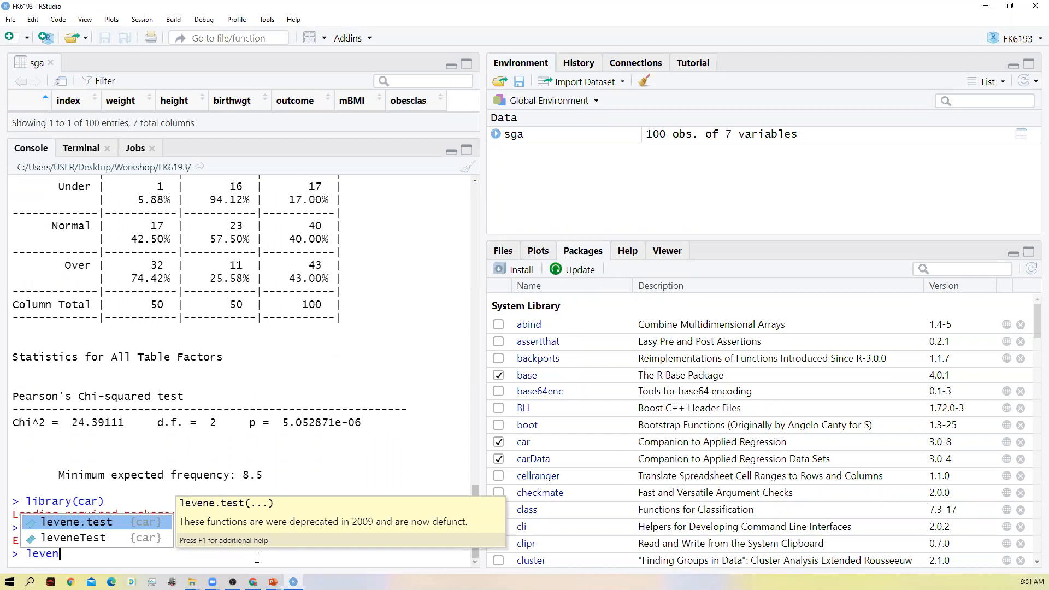
{"action": "key", "text": "Down"}
{"action": "key", "text": "Return"}
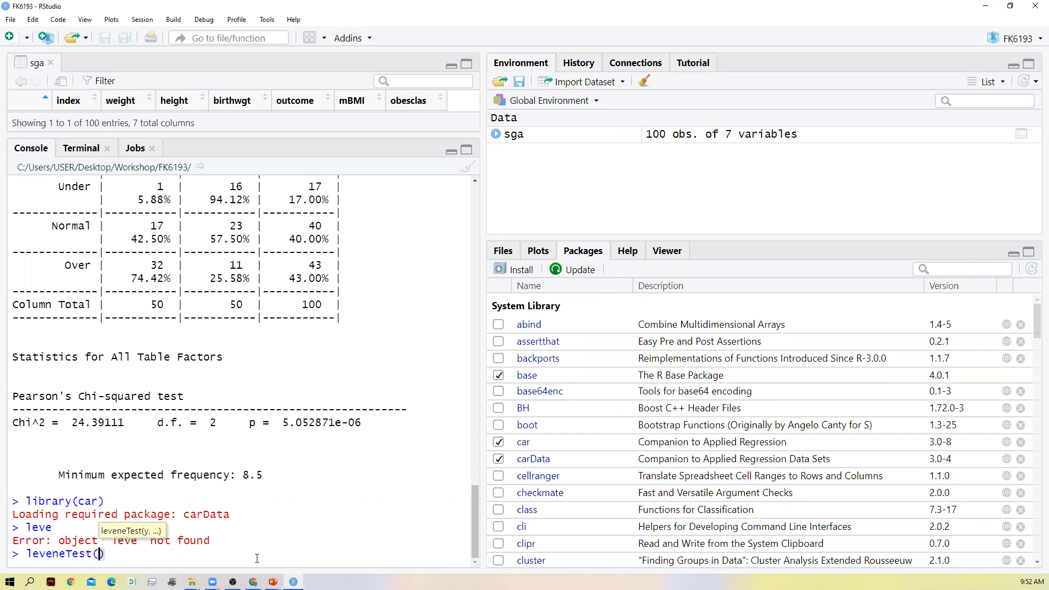
{"action": "type", "text": "sga$"}
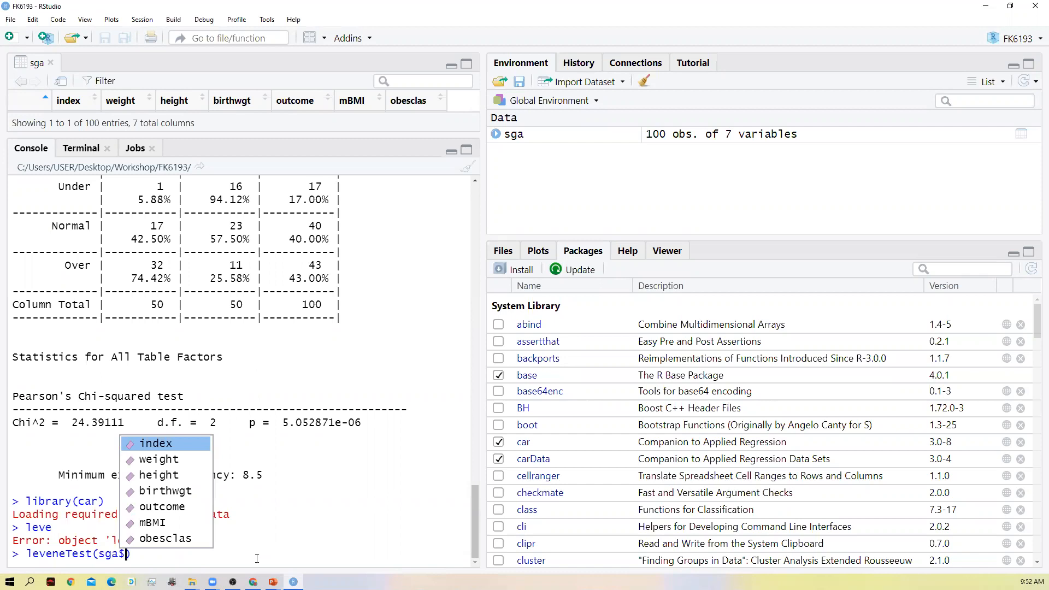
{"action": "key", "text": "Down"}
{"action": "key", "text": "Down"}
{"action": "key", "text": "Down"}
{"action": "key", "text": "Down"}
{"action": "key", "text": "Down"}
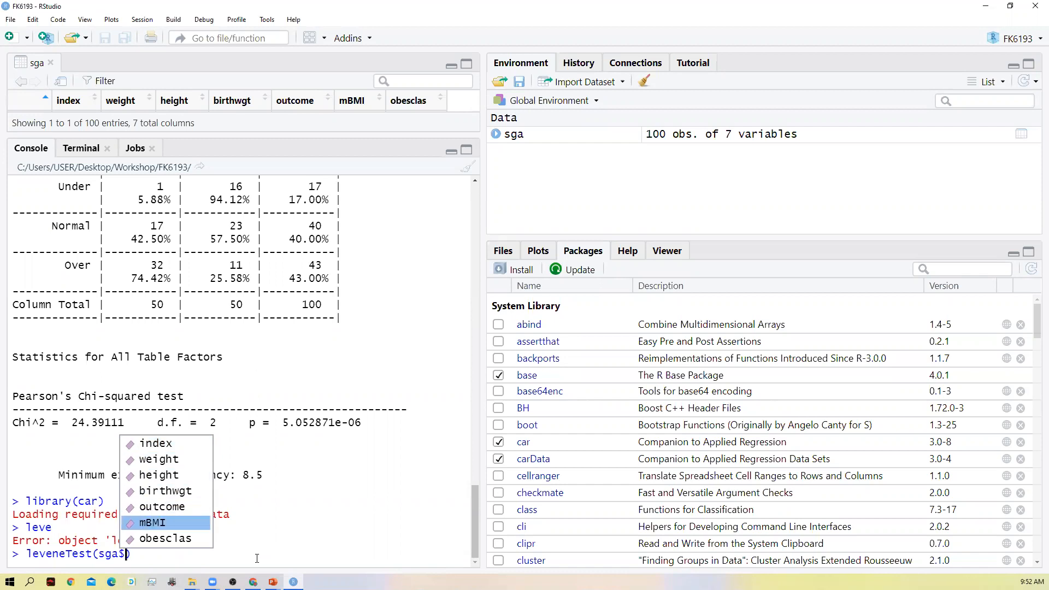
{"action": "key", "text": "shift+Return"}
{"action": "key", "text": "Up"}
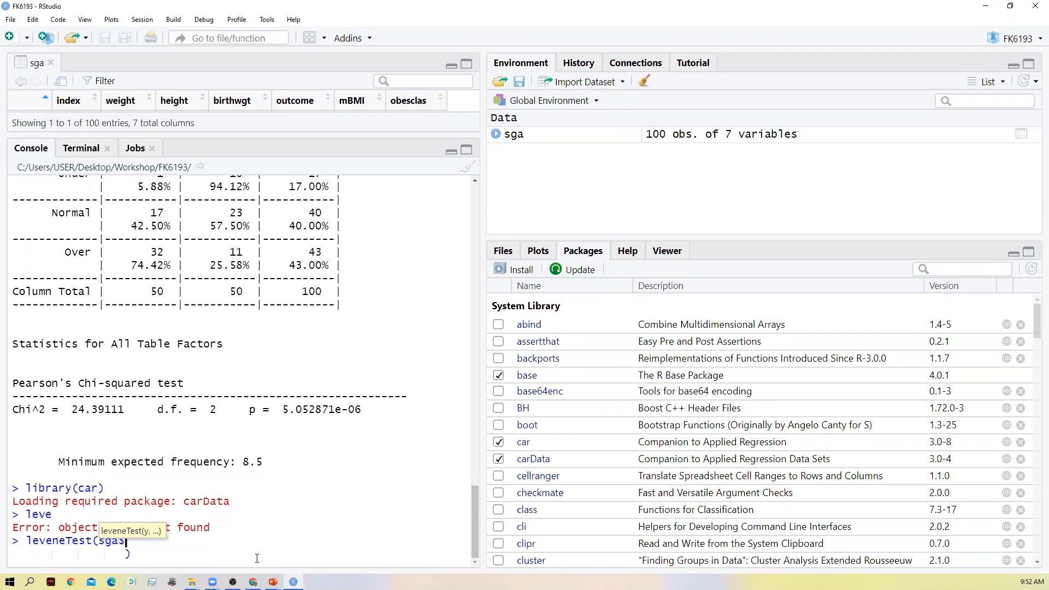
{"action": "key", "text": "Delete"}
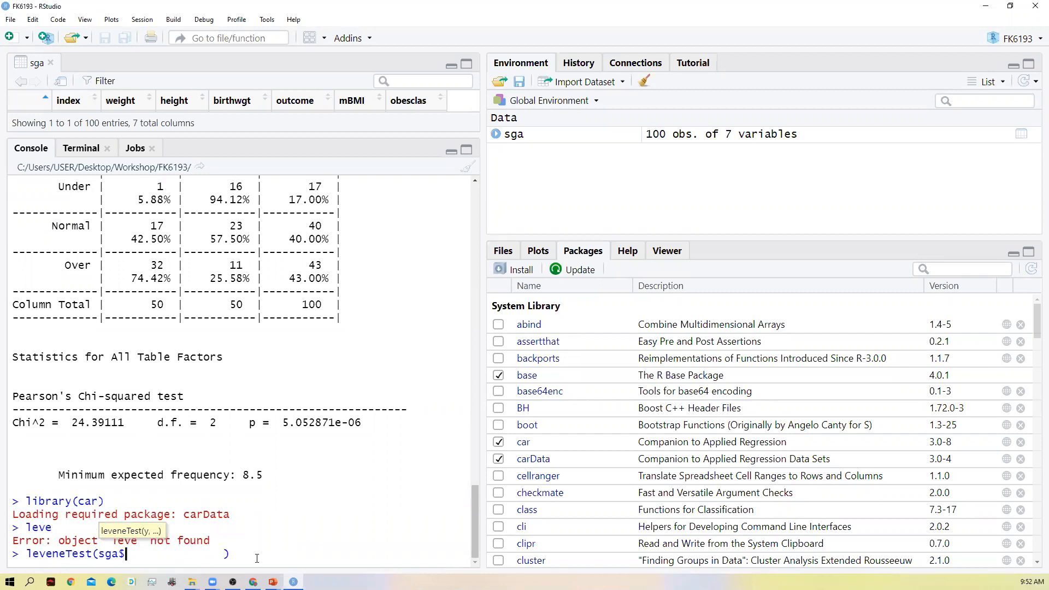
{"action": "key", "text": "BackSpace"}
- Complete the first argument of leveneTest() as sga$mBMI
{"action": "type", "text": "$"}
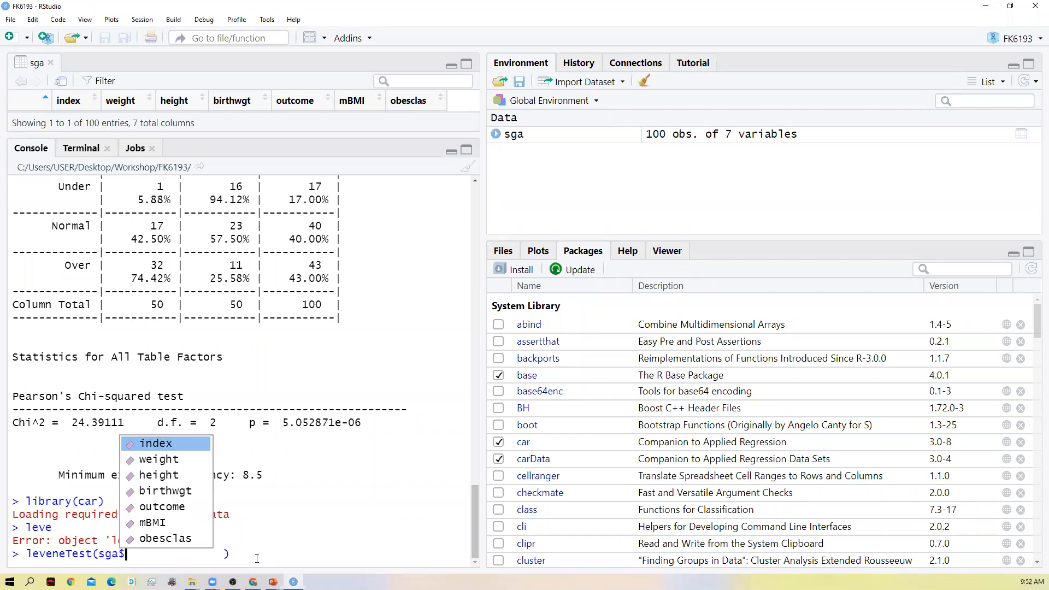
{"action": "key", "text": "Down"}
{"action": "key", "text": "Down"}
{"action": "key", "text": "Down"}
{"action": "key", "text": "Down"}
{"action": "key", "text": "Down"}
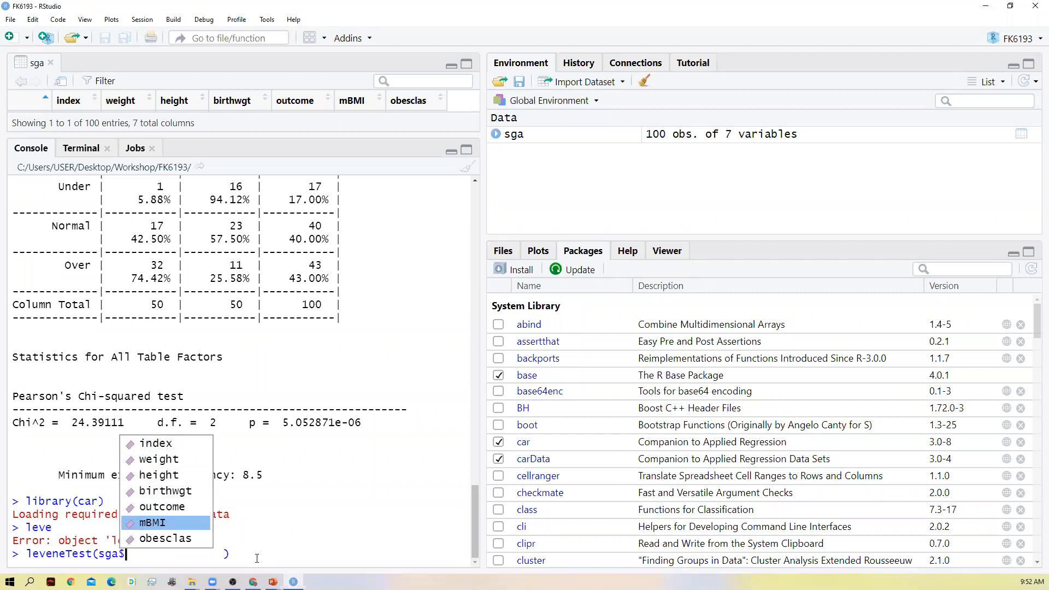
{"action": "key", "text": "Return"}
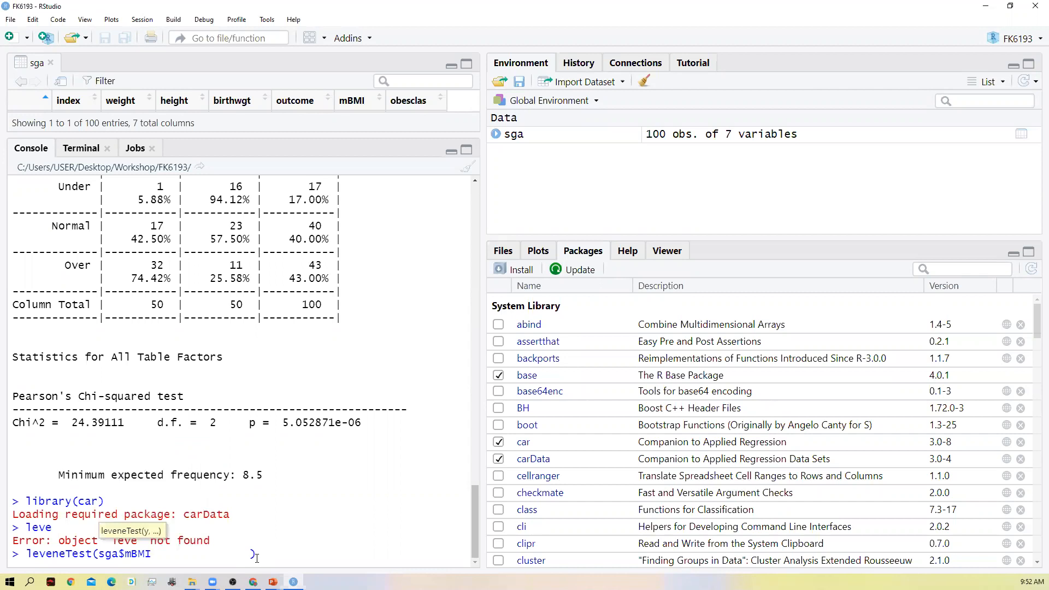
- Add sga$outcome as the grouping variable in the leveneTest() call
{"action": "type", "text": ",sga$"}
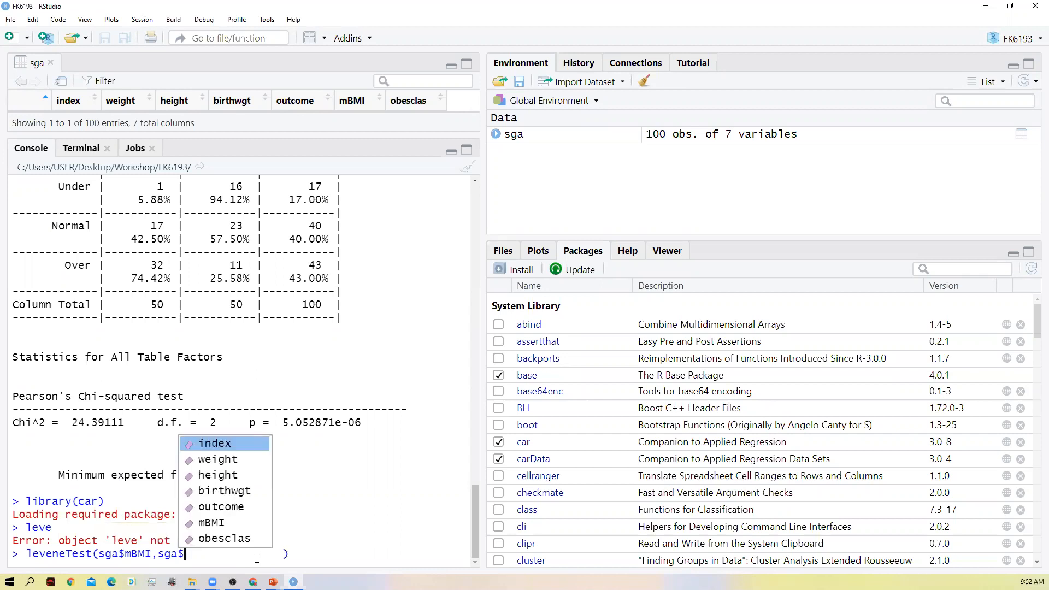
{"action": "key", "text": "Down"}
{"action": "key", "text": "Down"}
{"action": "key", "text": "Down"}
{"action": "key", "text": "Down"}
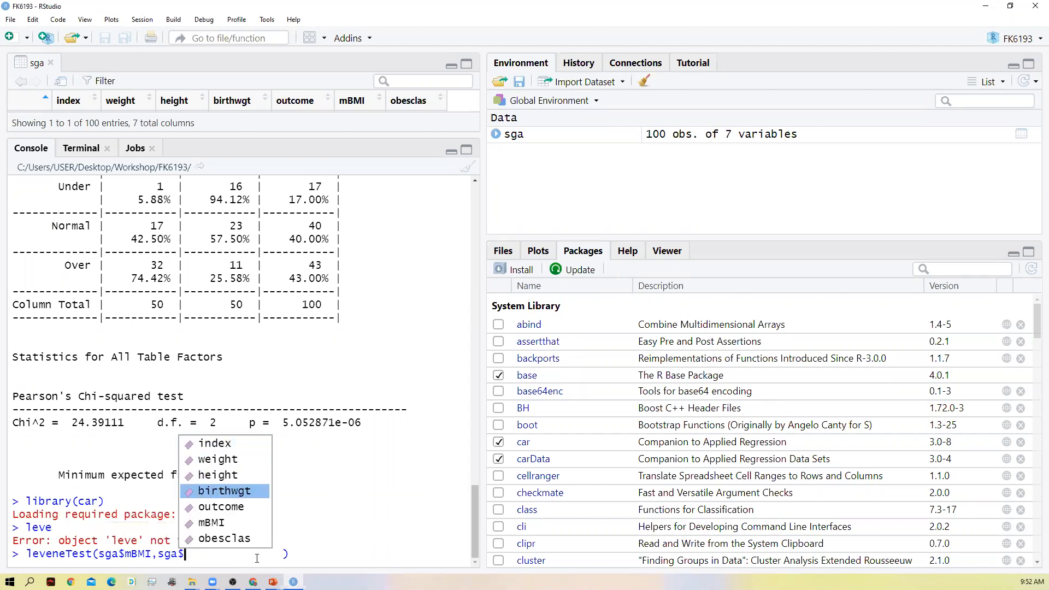
{"action": "key", "text": "Return"}
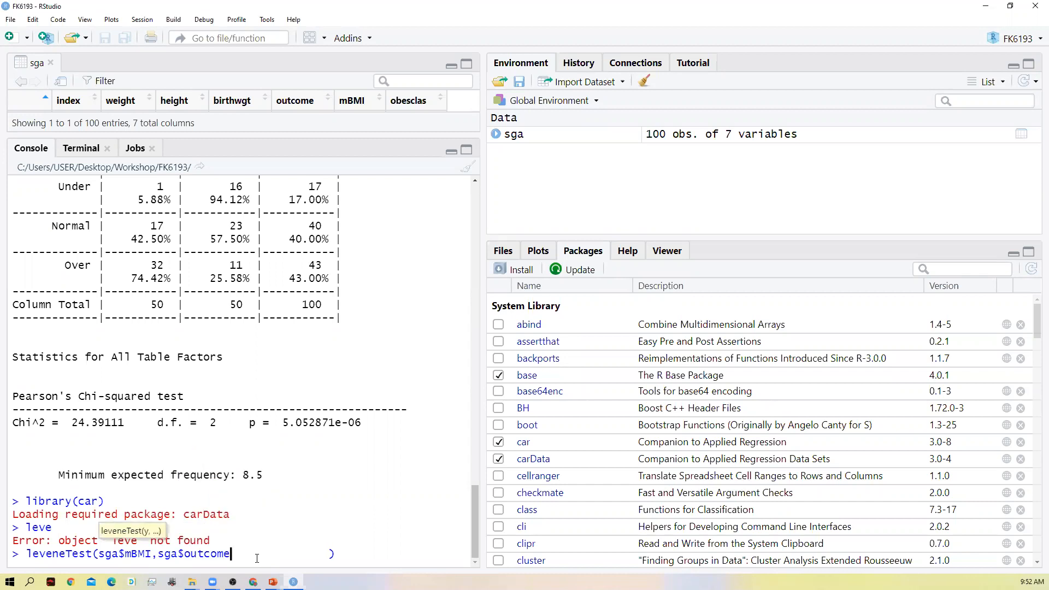
- Remove the extra spaces before the closing parenthesis and run leveneTest(sga$mBMI,sga$outcome)
{"action": "key", "text": "Delete"}
{"action": "key", "text": "Delete"}
{"action": "key", "text": "Delete"}
{"action": "key", "text": "Delete"}
{"action": "key", "text": "Delete"}
{"action": "key", "text": "Delete"}
{"action": "key", "text": "Delete"}
{"action": "key", "text": "Delete"}
{"action": "key", "text": "Delete"}
{"action": "key", "text": "Delete"}
{"action": "key", "text": "Delete"}
{"action": "key", "text": "Delete"}
{"action": "key", "text": "Delete"}
{"action": "key", "text": "Delete"}
{"action": "key", "text": "Delete"}
{"action": "key", "text": "End"}
{"action": "key", "text": "Return"}
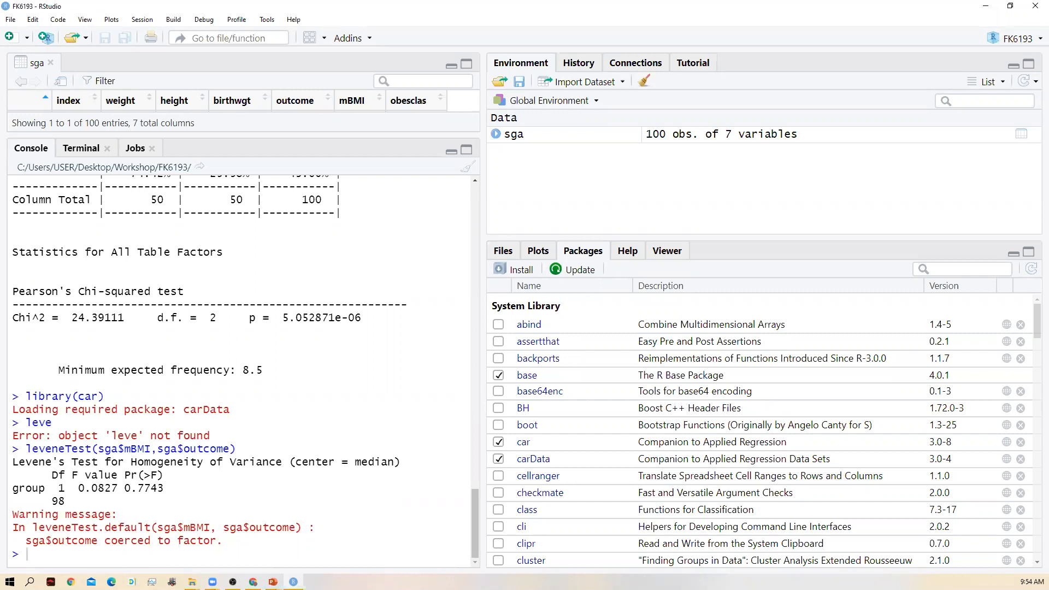
- Start a t.test() call at the console prompt with sga$mBMI as the response variable
{"action": "key", "text": "alt+Tab"}
{"action": "type", "text": "t.test"}
{"action": "scroll", "coordinate": [293, 565], "scroll_direction": "up", "scroll_amount": 4}
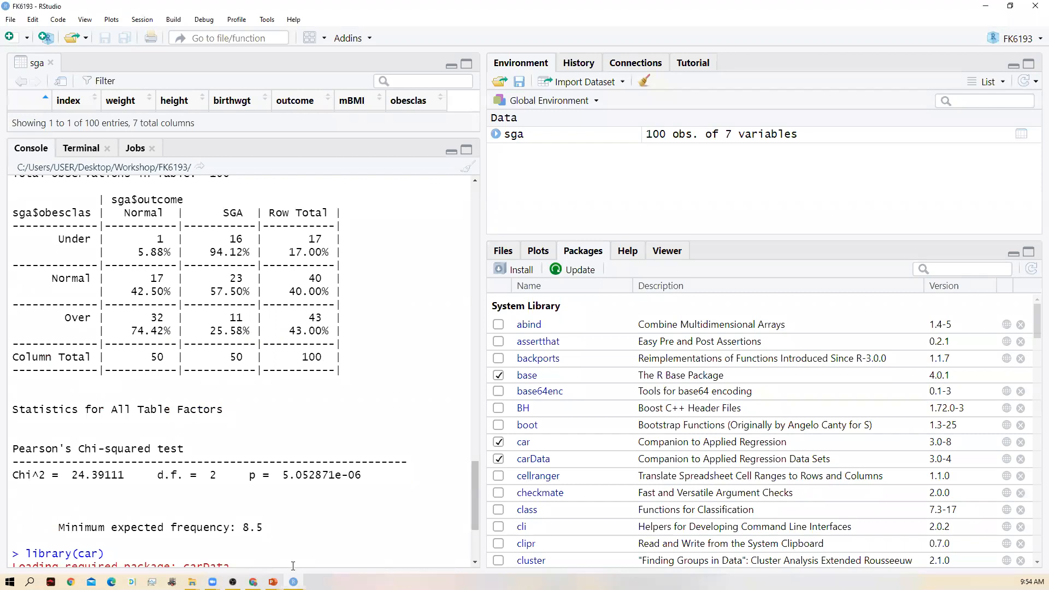
{"action": "scroll", "coordinate": [301, 563], "scroll_direction": "down", "scroll_amount": 4}
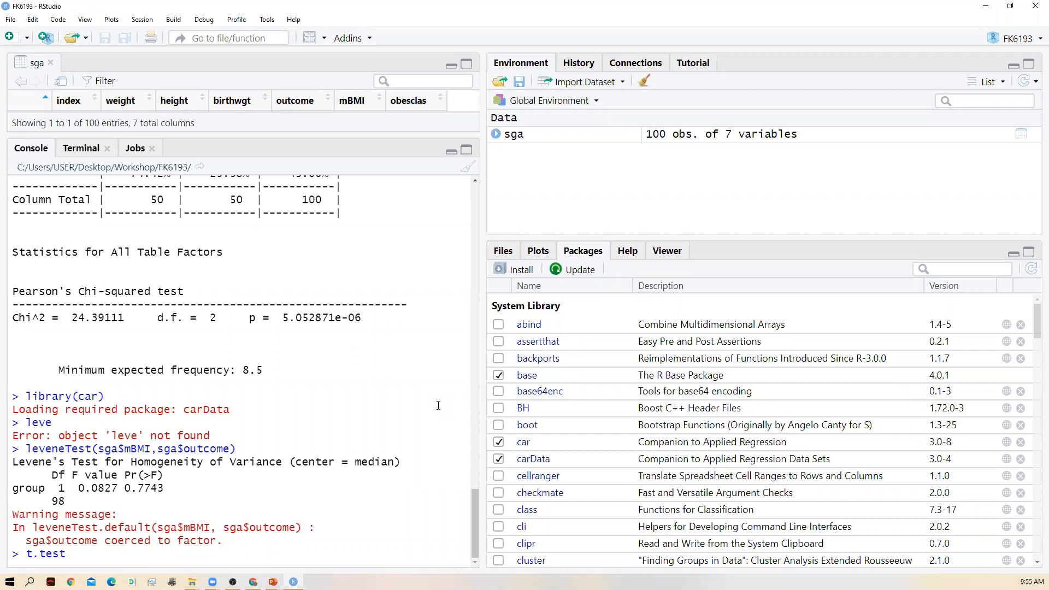
{"action": "type", "text": "("}
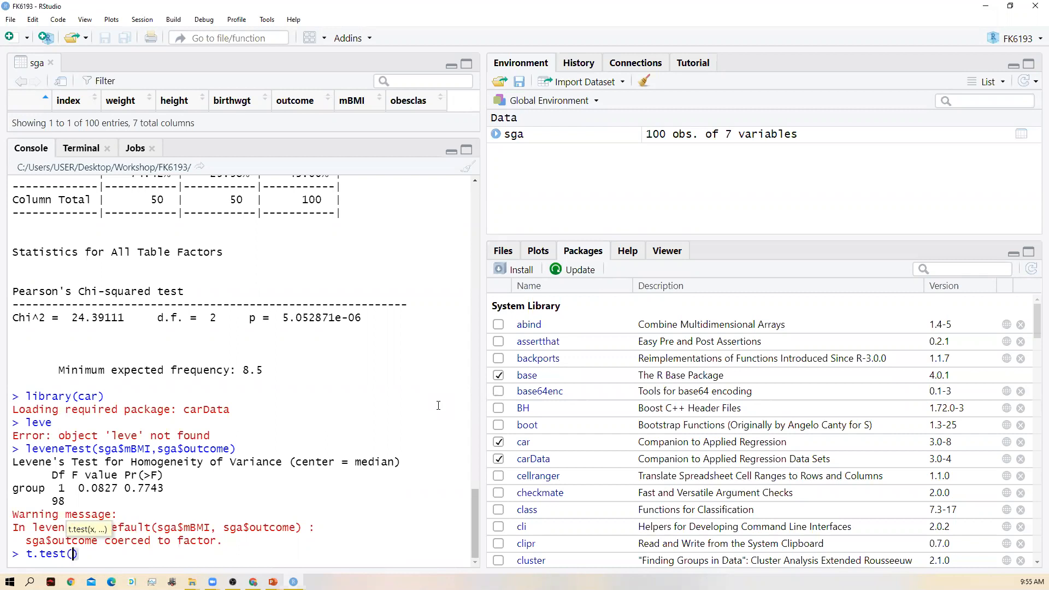
{"action": "type", "text": "sga$"}
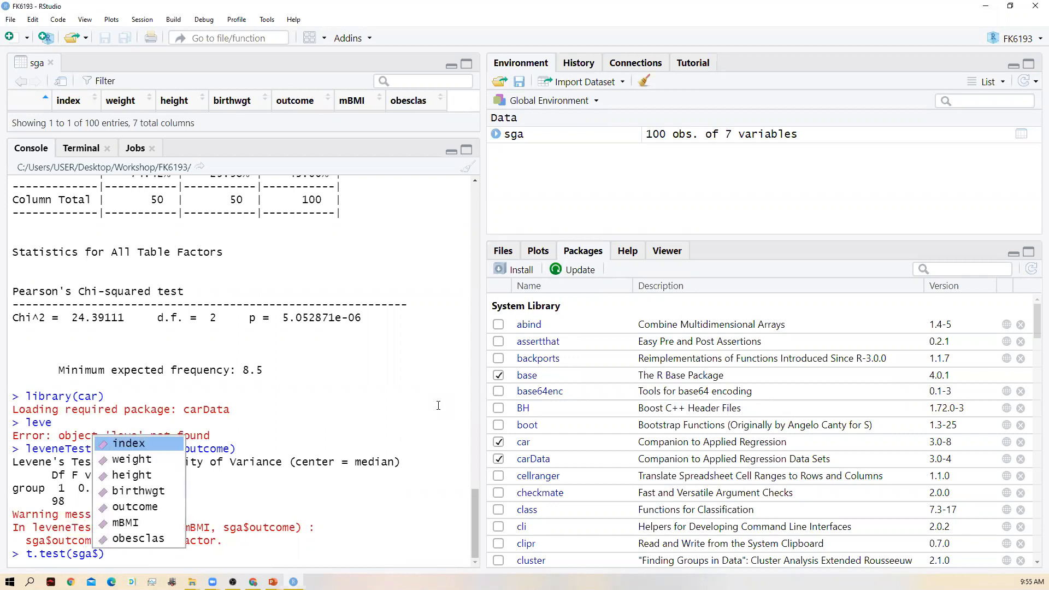
{"action": "key", "text": "Down"}
{"action": "key", "text": "Down"}
{"action": "key", "text": "Down"}
{"action": "key", "text": "Down"}
{"action": "key", "text": "Down"}
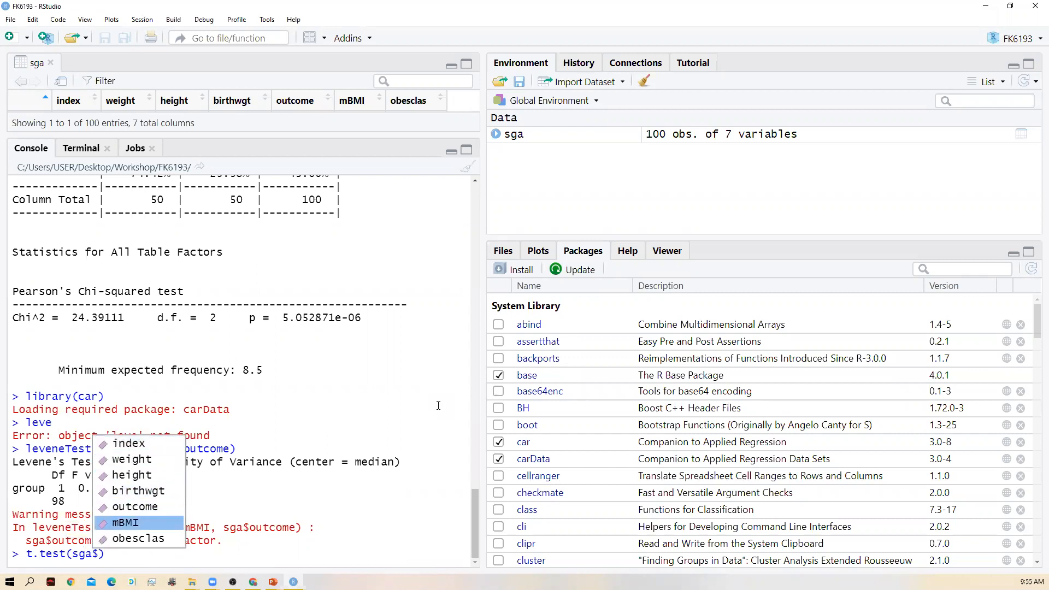
{"action": "key", "text": "Return"}
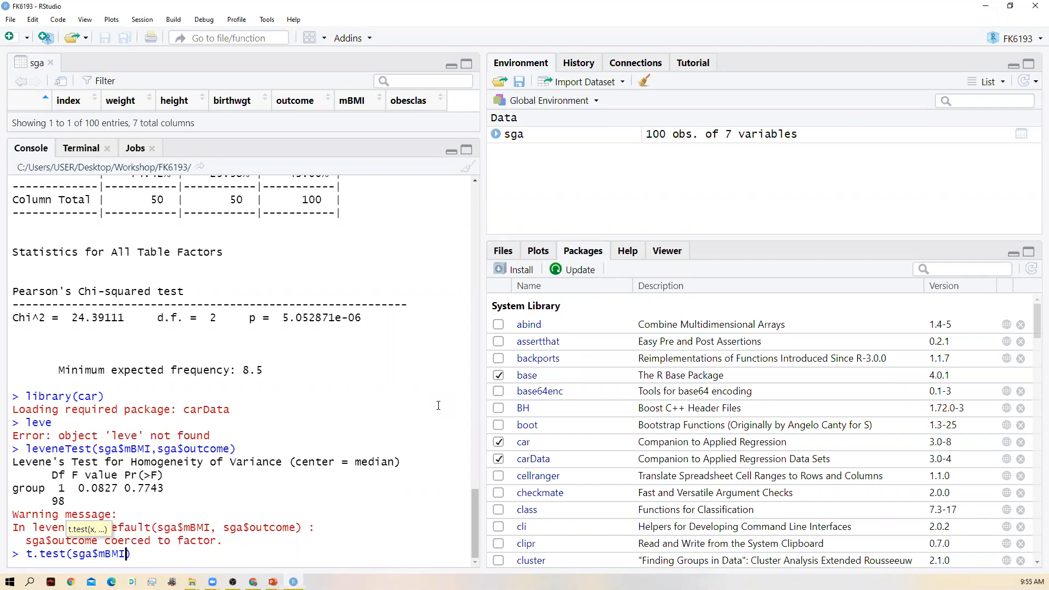
- Extend the t.test() formula with ~sga$outcome so that mBMI is compared by outcome
{"action": "type", "text": "~"}
{"action": "type", "text": "sga$"}
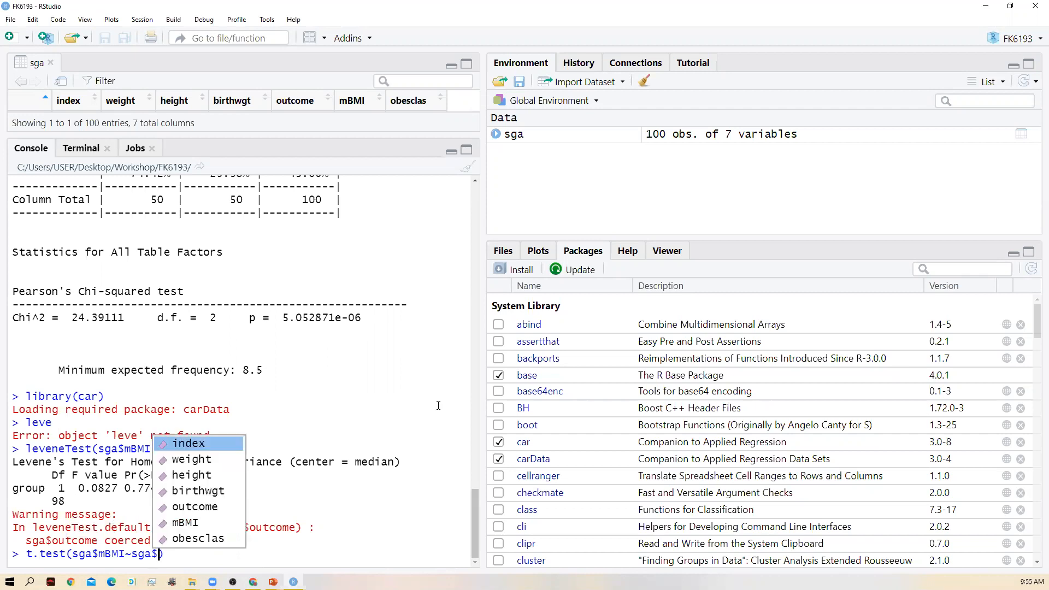
{"action": "key", "text": "Down"}
{"action": "key", "text": "Down"}
{"action": "key", "text": "Down"}
{"action": "key", "text": "Down"}
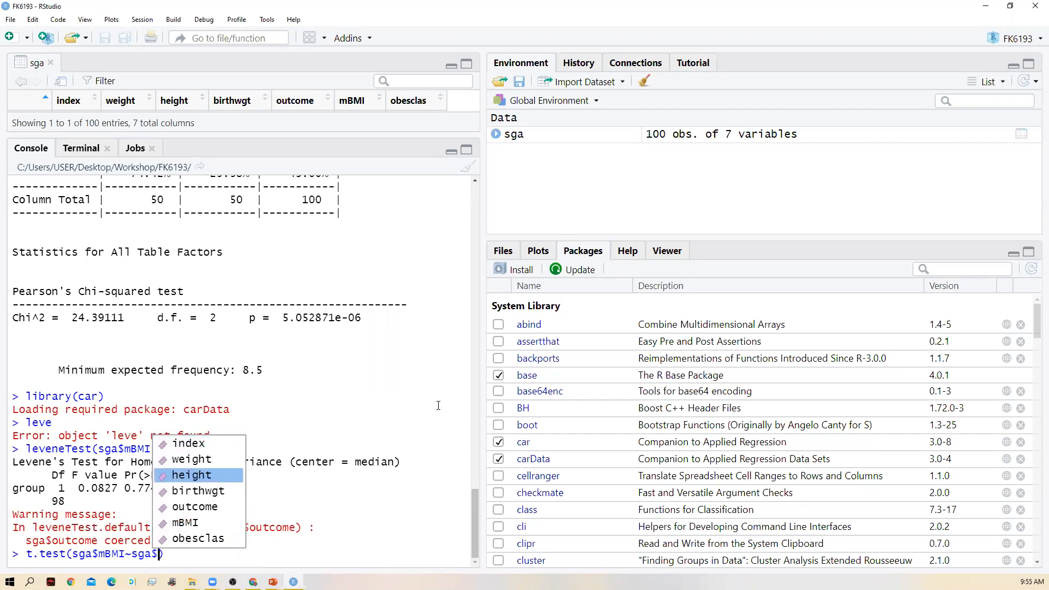
{"action": "key", "text": "Return"}
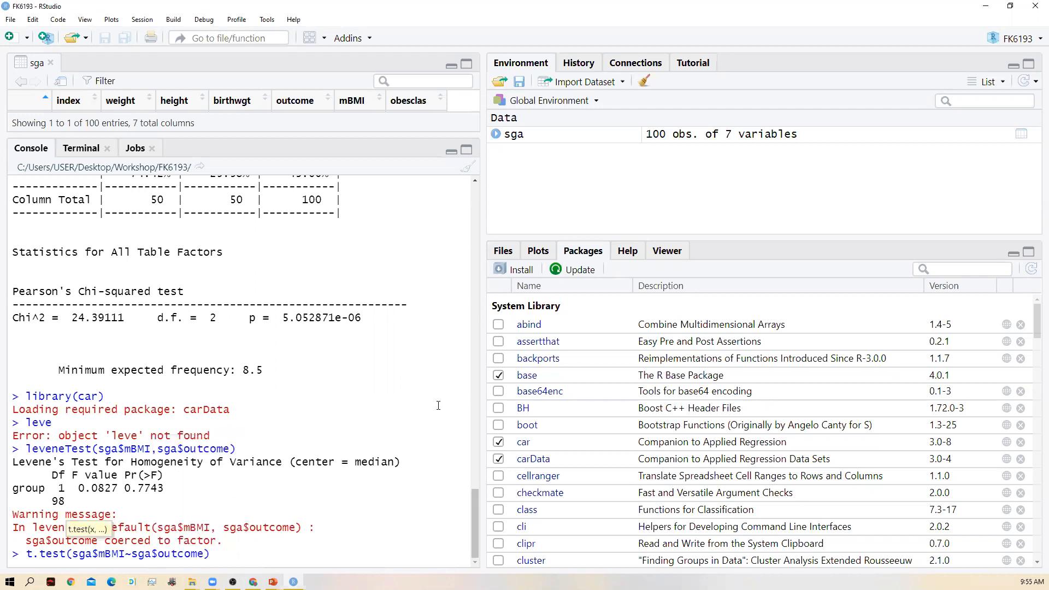
- Assume equal variances by adding var.equal=TRUE to the t.test() call, and run it
{"action": "type", "text": ",var"}
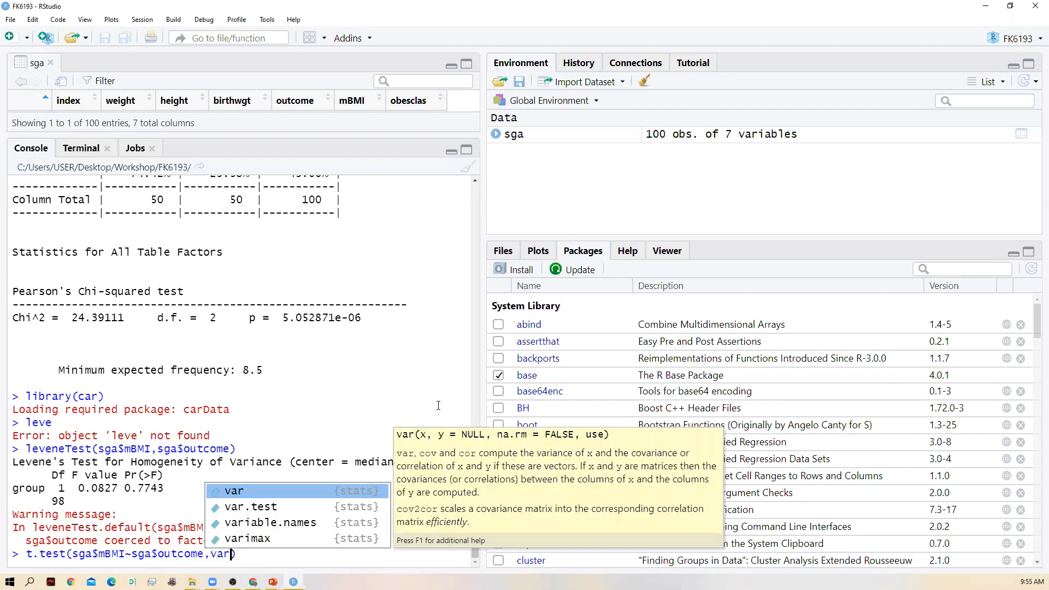
{"action": "type", "text": ".equal"}
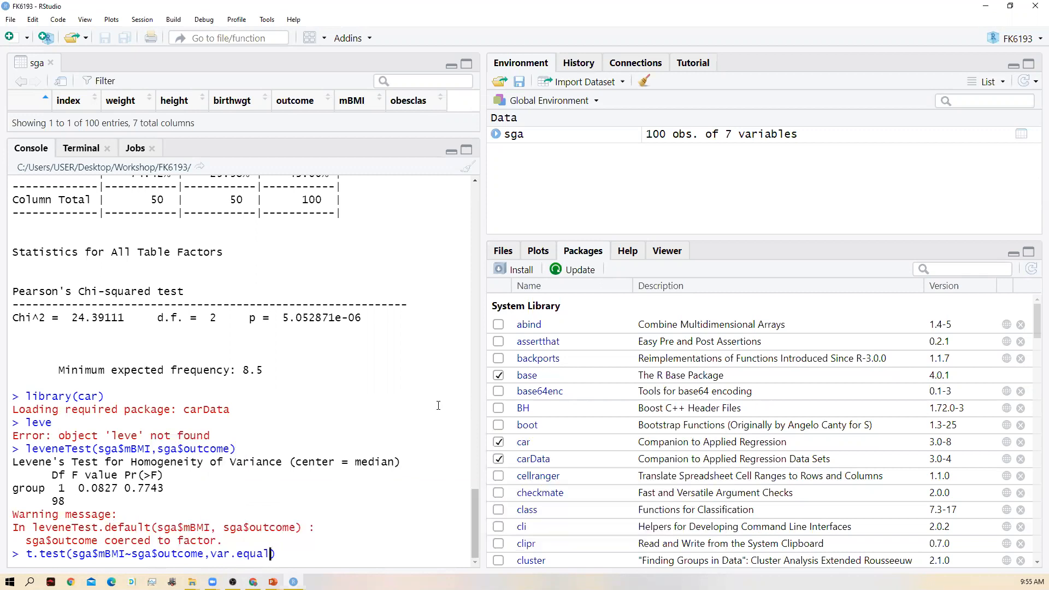
{"action": "type", "text": "=TRUE"}
{"action": "key", "text": "Return"}
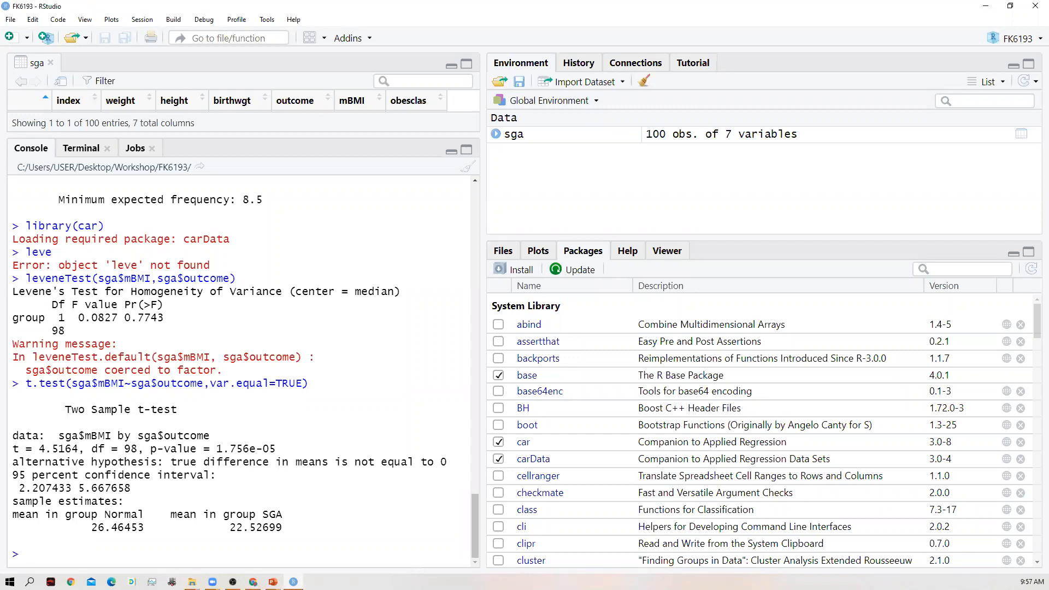
- Recall the earlier leveneTest(sga$mBMI,sga$outcome) call at the console prompt
{"action": "key", "text": "alt+Tab"}
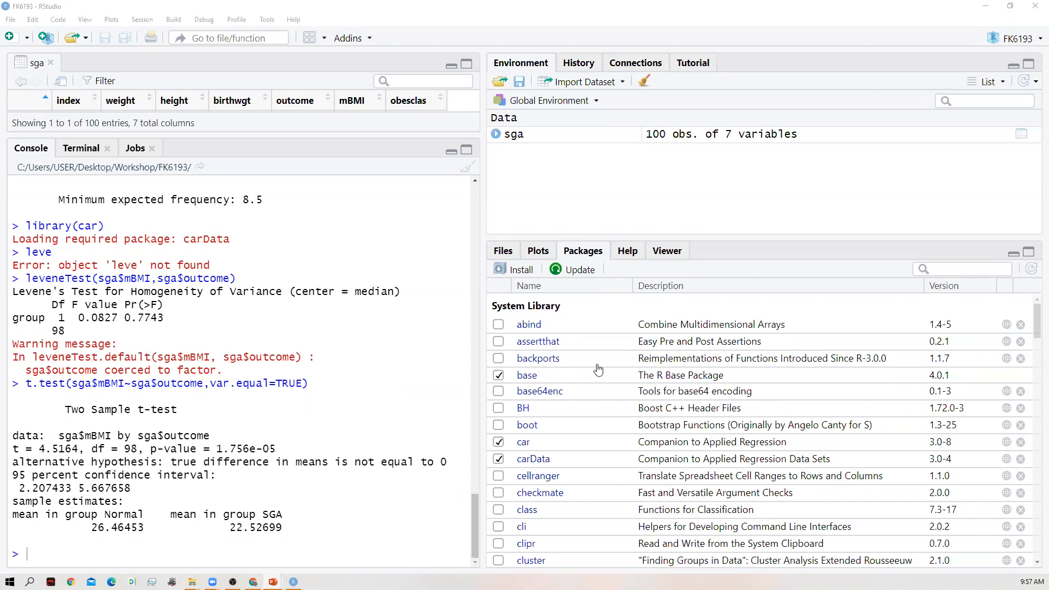
{"action": "left_click", "coordinate": [129, 555]}
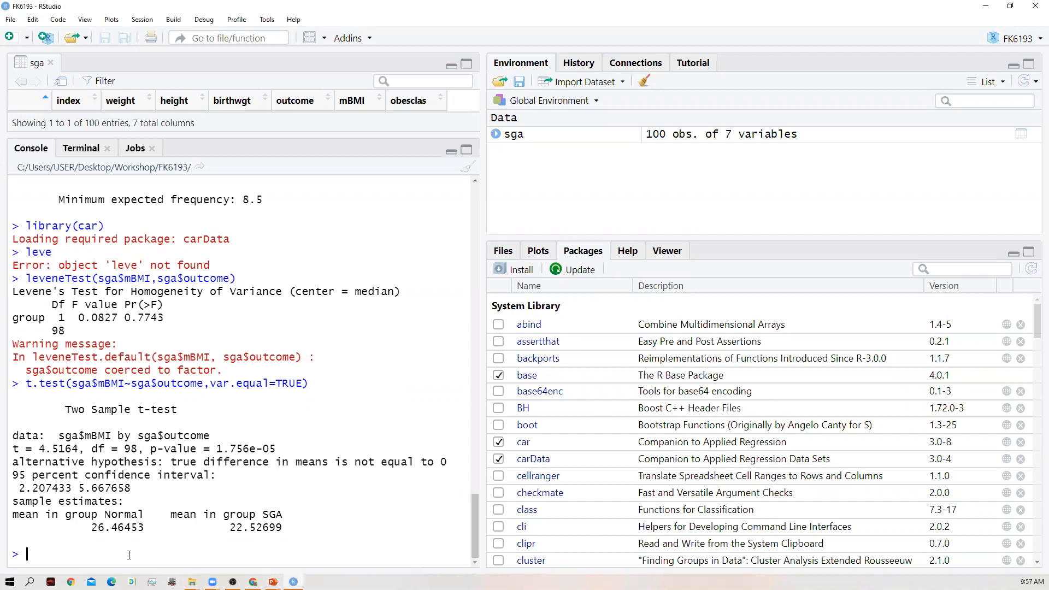
{"action": "key", "text": "Up"}
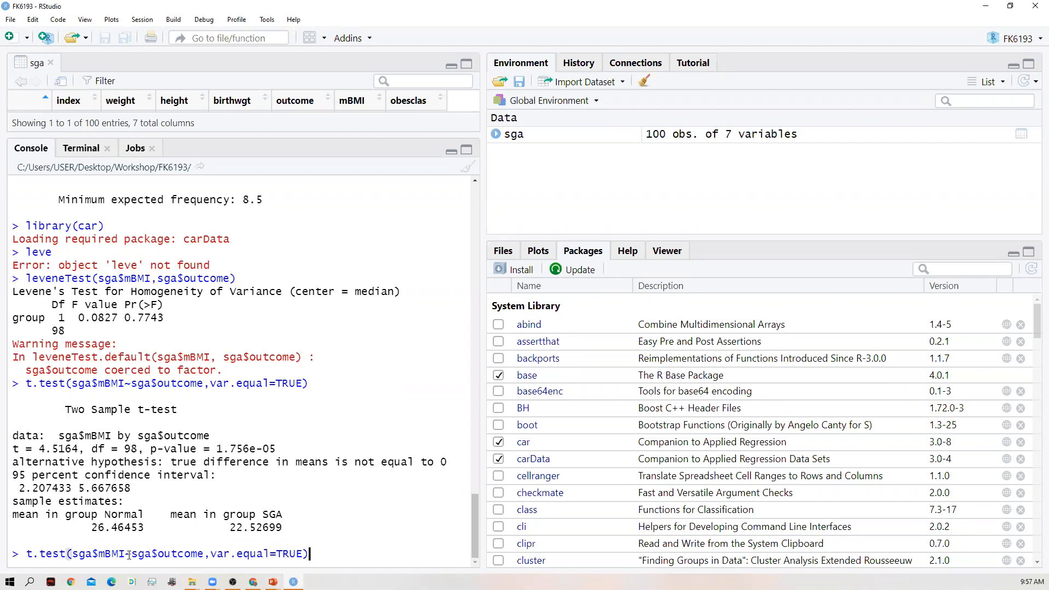
{"action": "key", "text": "Up"}
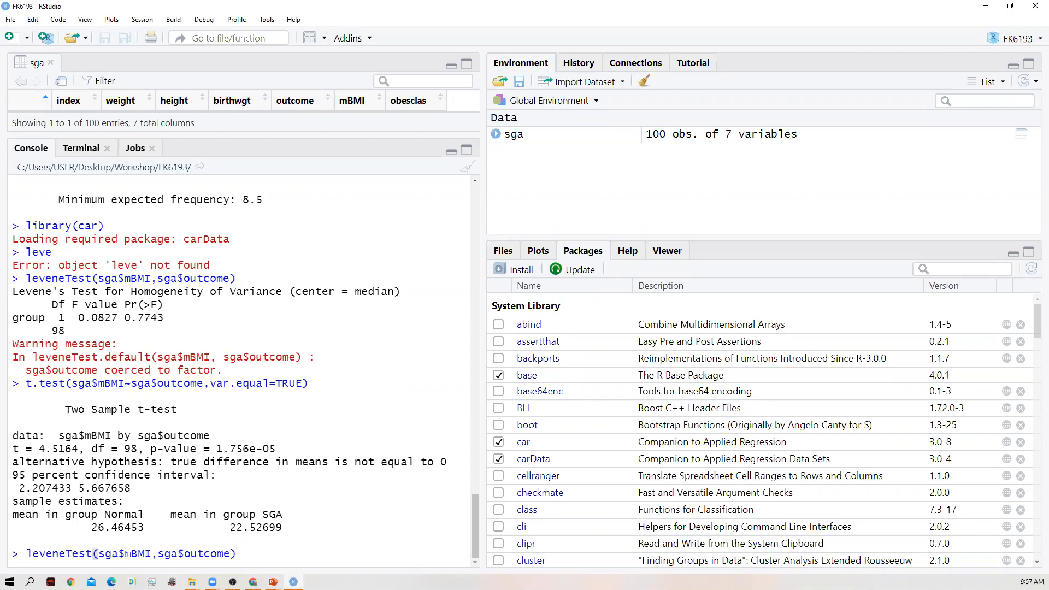
- Remove $mBMI from the first argument of the recalled leveneTest() call, keeping only sga
{"action": "key", "text": "Left"}
{"action": "key", "text": "Left"}
{"action": "key", "text": "Left"}
{"action": "key", "text": "Left"}
{"action": "key", "text": "Left"}
{"action": "key", "text": "Left"}
{"action": "key", "text": "Left"}
{"action": "key", "text": "Left"}
{"action": "key", "text": "Left"}
{"action": "key", "text": "Left"}
{"action": "key", "text": "Left"}
{"action": "key", "text": "Left"}
{"action": "key", "text": "Left"}
{"action": "key", "text": "Left"}
{"action": "key", "text": "Right"}
{"action": "key", "text": "BackSpace"}
{"action": "key", "text": "BackSpace"}
{"action": "key", "text": "BackSpace"}
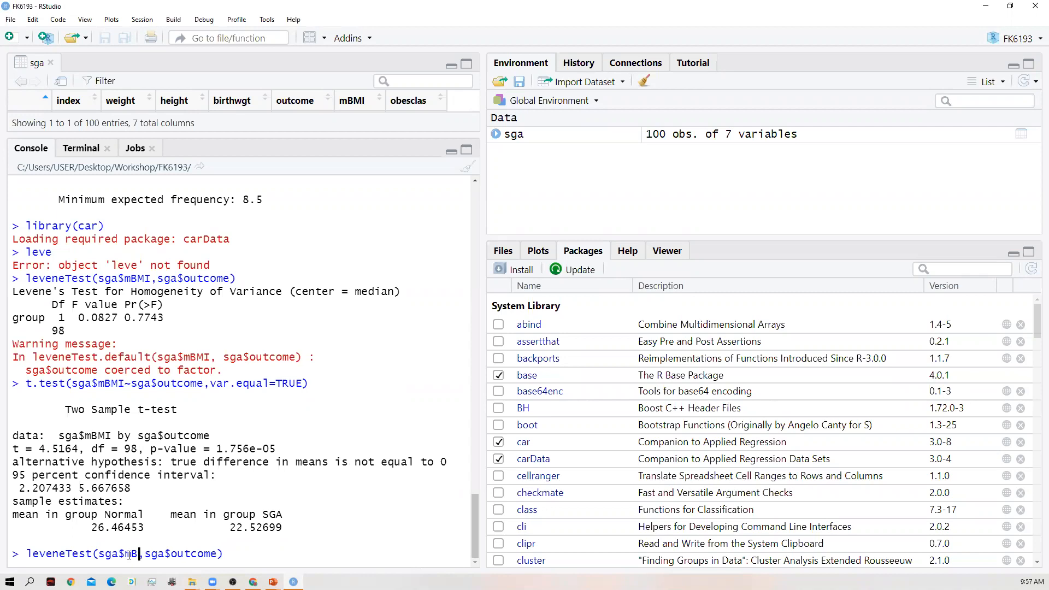
{"action": "key", "text": "BackSpace"}
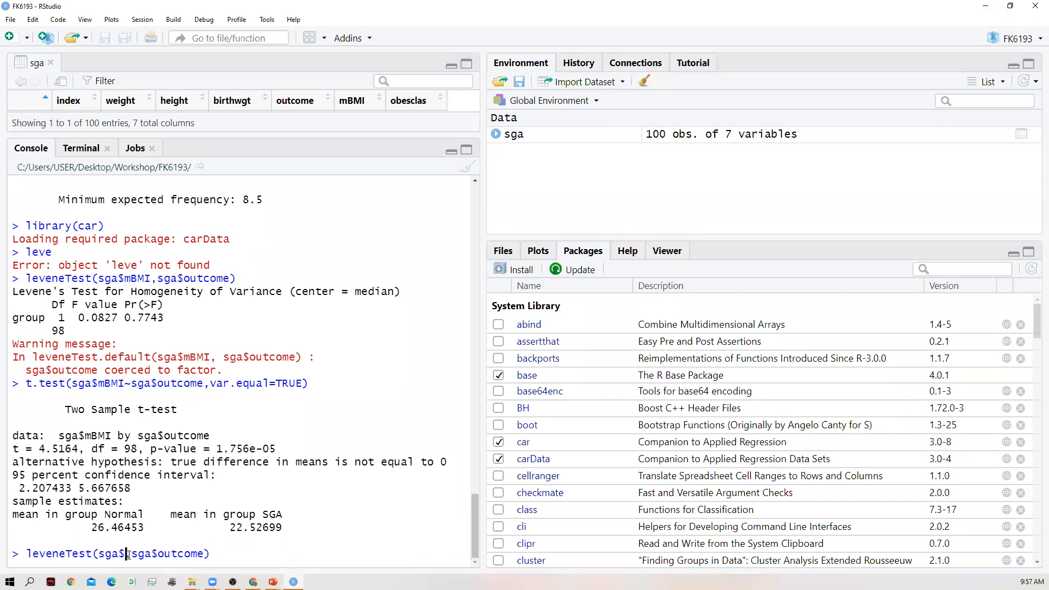
{"action": "key", "text": "BackSpace"}
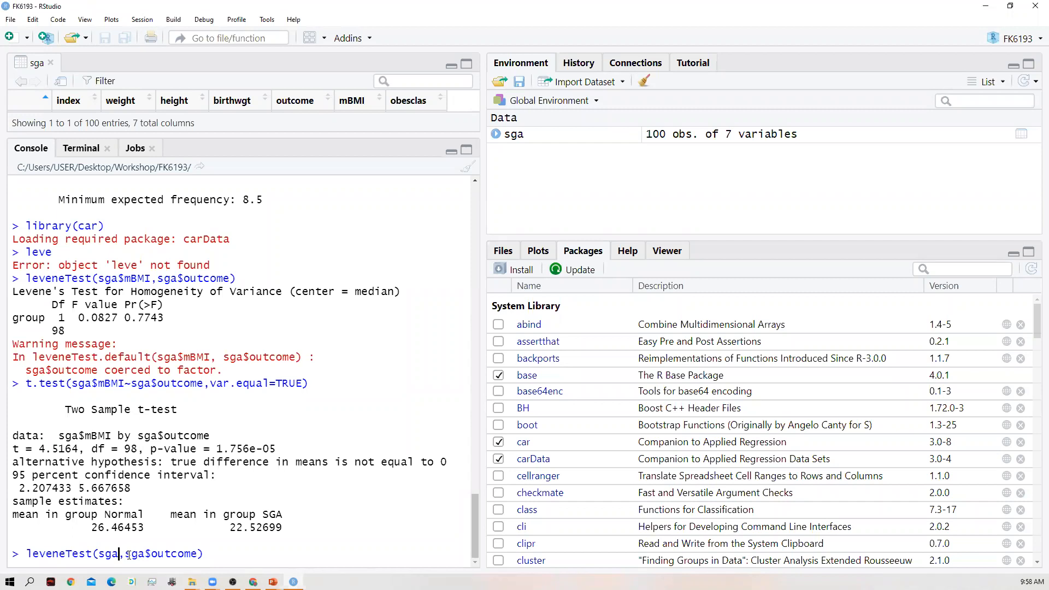
{"action": "type", "text": "$"}
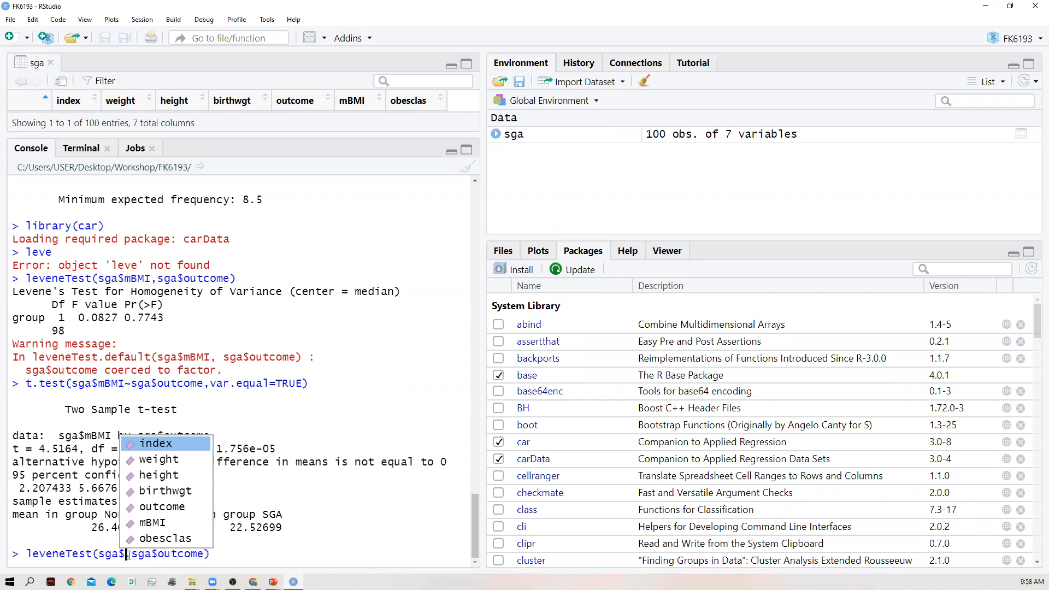
{"action": "key", "text": "Escape"}
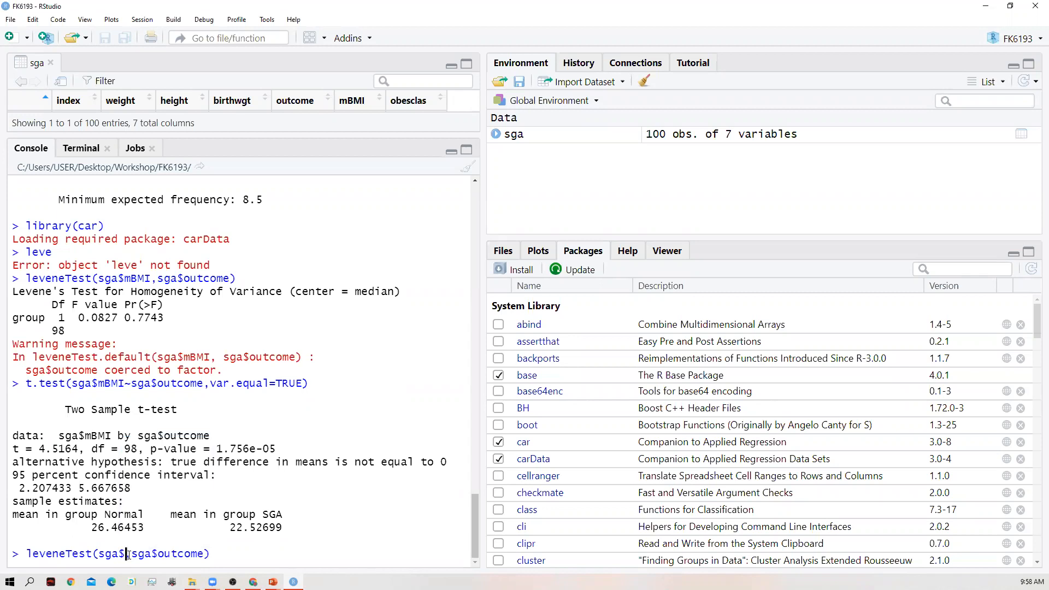
{"action": "type", "text": "m"}
{"action": "key", "text": "BackSpace"}
{"action": "key", "text": "BackSpace"}
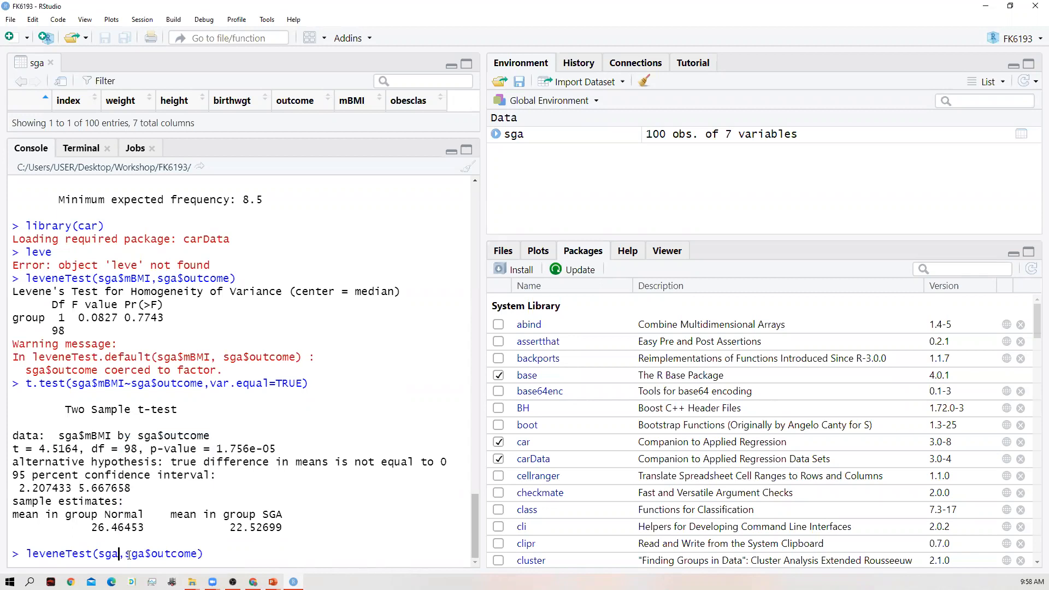
- Make sga$birthwgt the first argument of the leveneTest() call, choosing birthwgt from the suggested variables
{"action": "type", "text": "$"}
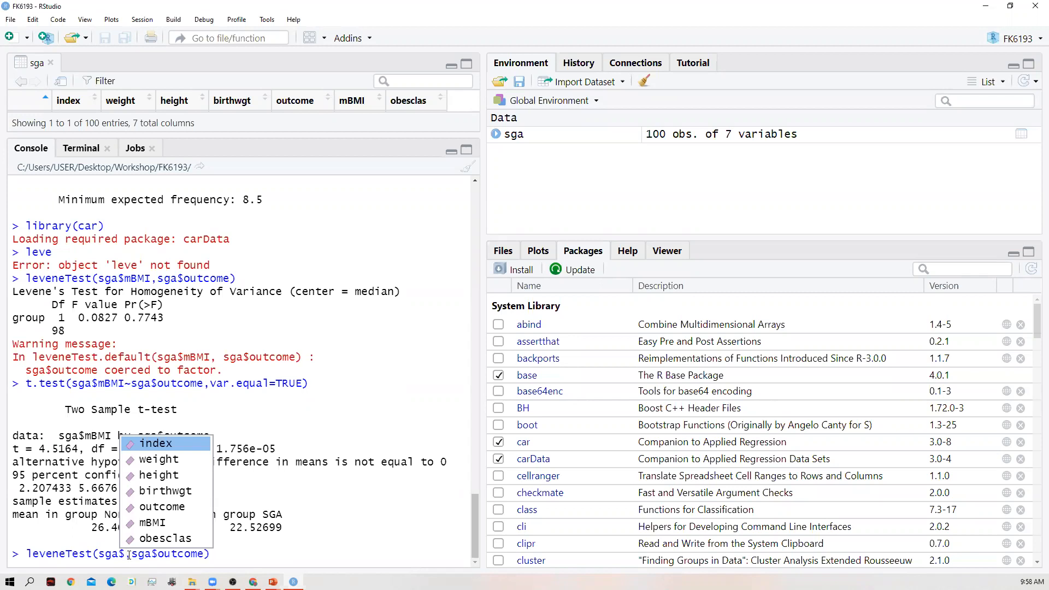
{"action": "key", "text": "Down"}
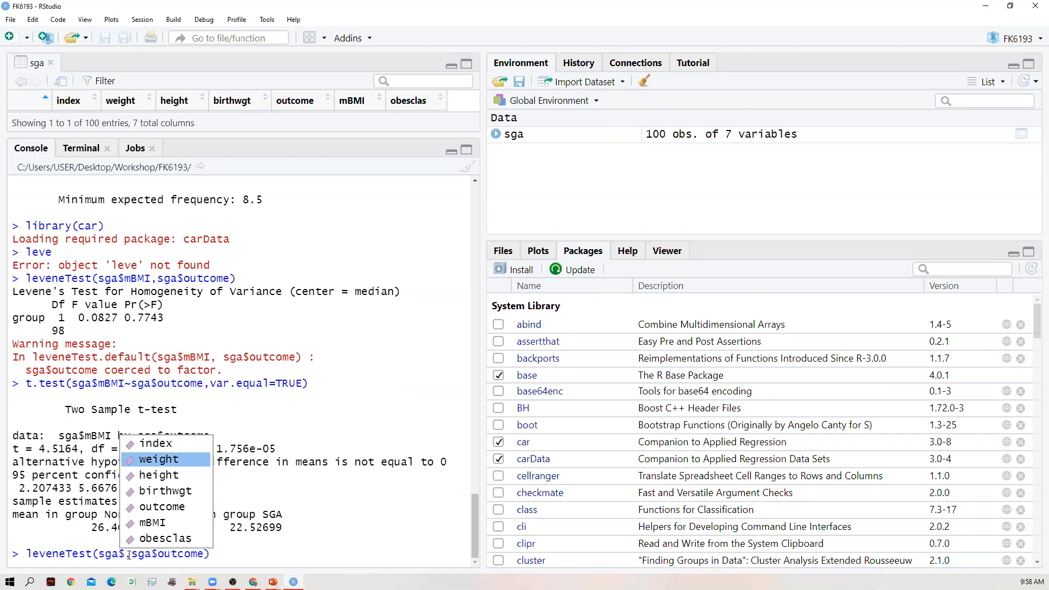
{"action": "key", "text": "Down"}
{"action": "key", "text": "Down"}
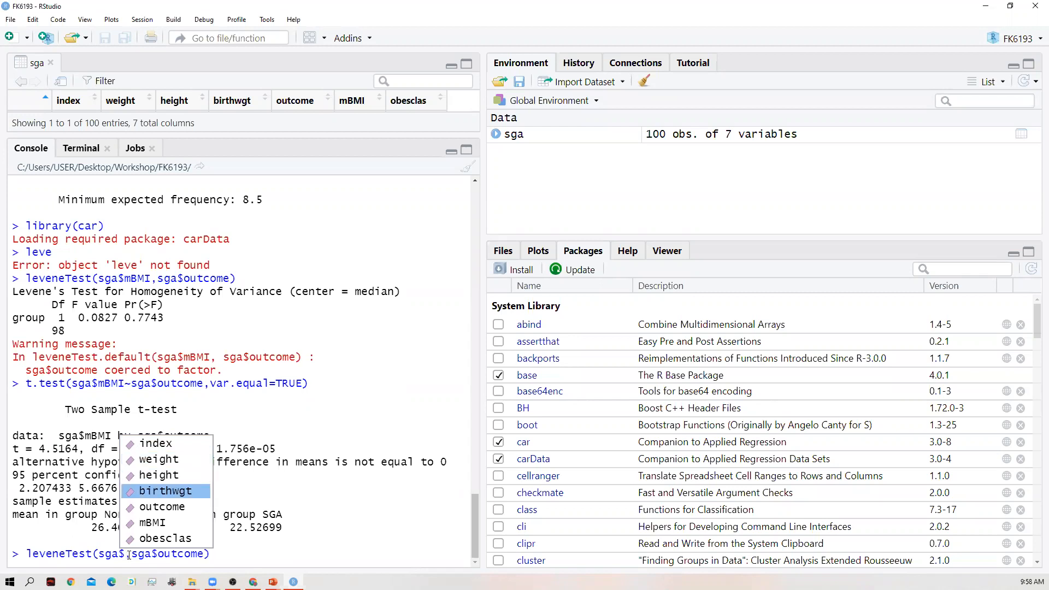
{"action": "key", "text": "Return"}
{"action": "type", "text": ","}
- Remove $outcome from the second argument of the leveneTest() call, keeping only sga
{"action": "key", "text": "Right"}
{"action": "key", "text": "Left"}
{"action": "key", "text": "Right"}
{"action": "key", "text": "Right"}
{"action": "key", "text": "Right"}
{"action": "key", "text": "Right"}
{"action": "key", "text": "Right"}
{"action": "key", "text": "Right"}
{"action": "key", "text": "Right"}
{"action": "key", "text": "Right"}
{"action": "key", "text": "Right"}
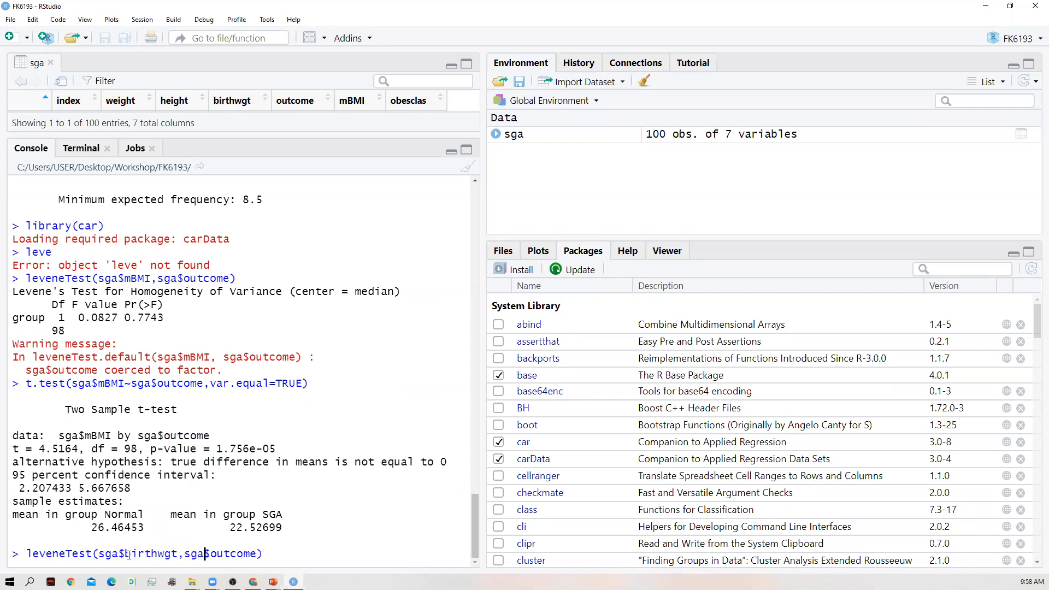
{"action": "key", "text": "Right"}
{"action": "key", "text": "Right"}
{"action": "key", "text": "BackSpace"}
{"action": "key", "text": "BackSpace"}
{"action": "key", "text": "BackSpace"}
{"action": "key", "text": "BackSpace"}
{"action": "key", "text": "BackSpace"}
{"action": "key", "text": "BackSpace"}
{"action": "key", "text": "BackSpace"}
{"action": "key", "text": "BackSpace"}
- Complete the grouping argument as sga$obesclas and run leveneTest(sga$birthwgt,sga$obesclas)
{"action": "type", "text": "$"}
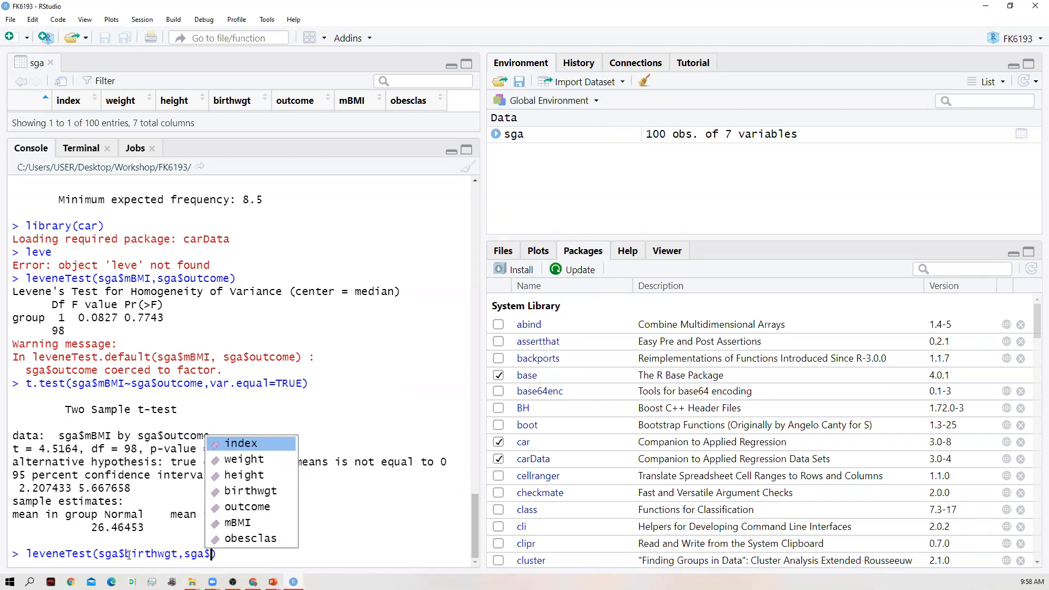
{"action": "key", "text": "Down"}
{"action": "key", "text": "Down"}
{"action": "key", "text": "Down"}
{"action": "key", "text": "Down"}
{"action": "key", "text": "Down"}
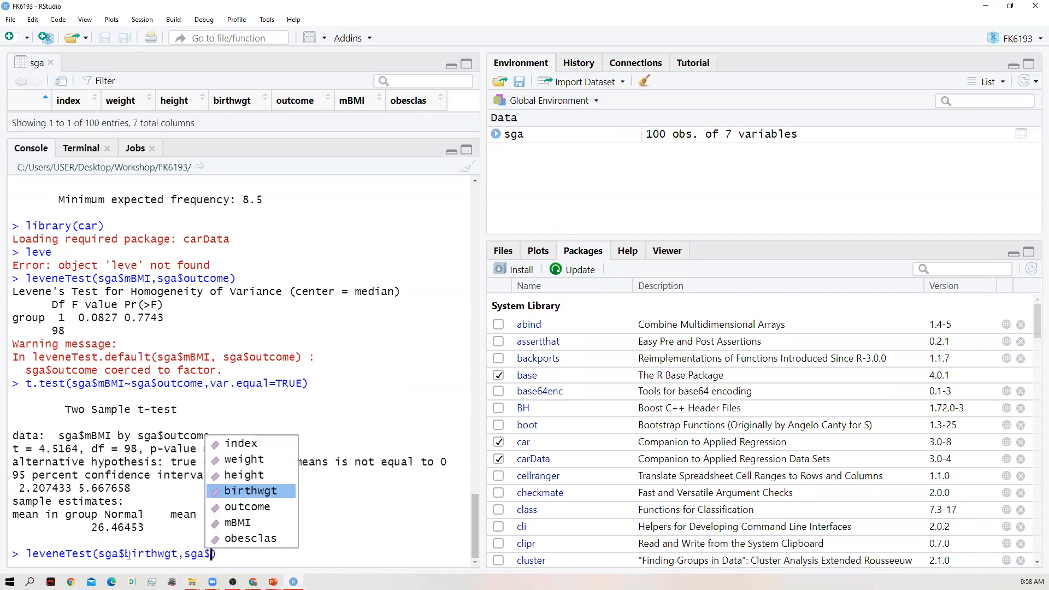
{"action": "key", "text": "Down"}
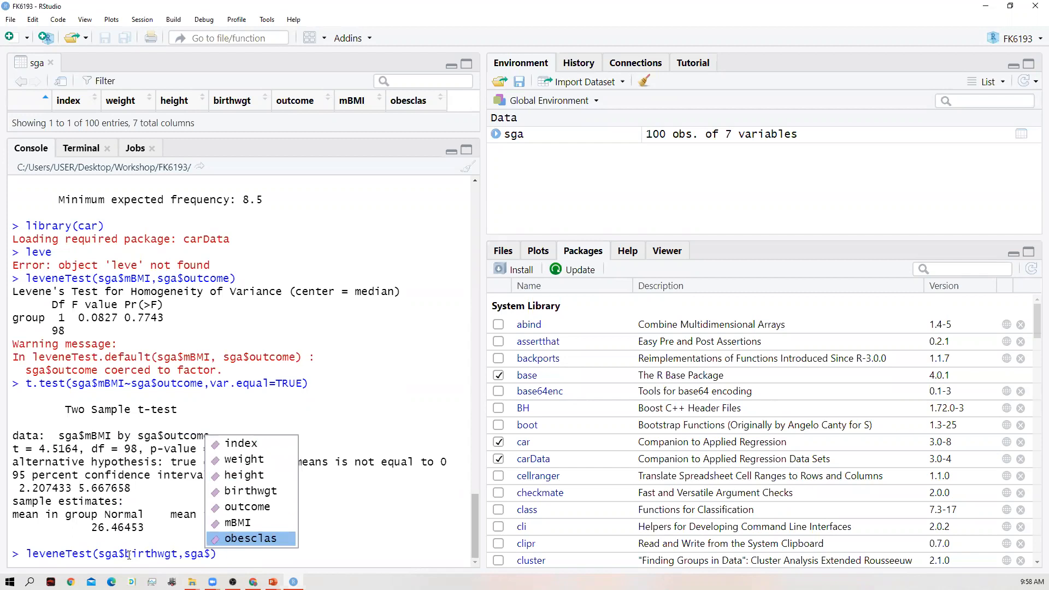
{"action": "key", "text": "Return"}
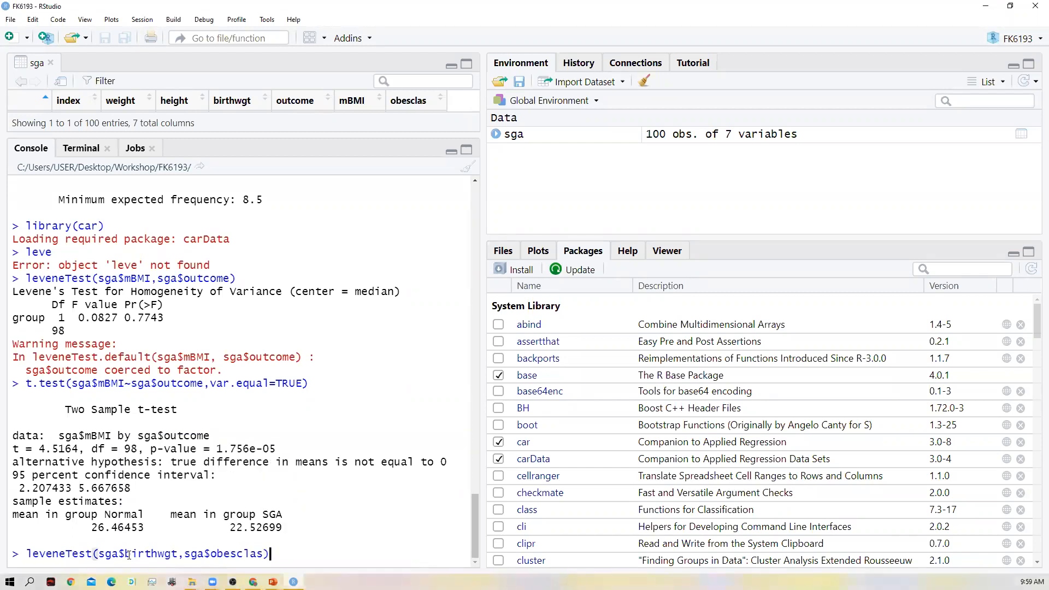
{"action": "key", "text": "Return"}
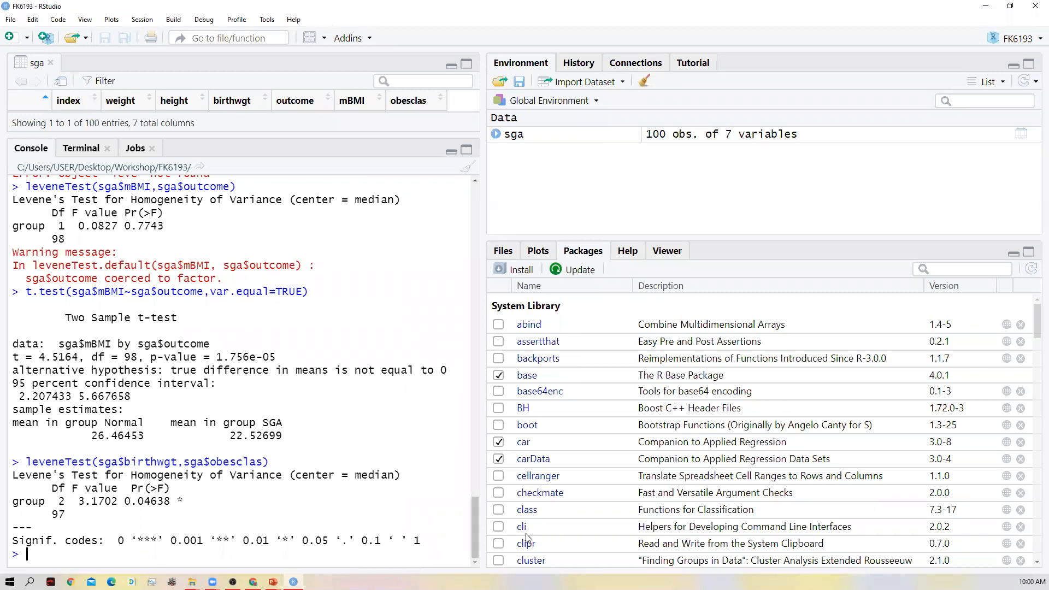
- Rerun the earlier t.test(sga$mBMI~sga$outcome,var.equal=TRUE) command in the console
{"action": "key", "text": "Up"}
{"action": "key", "text": "Up"}
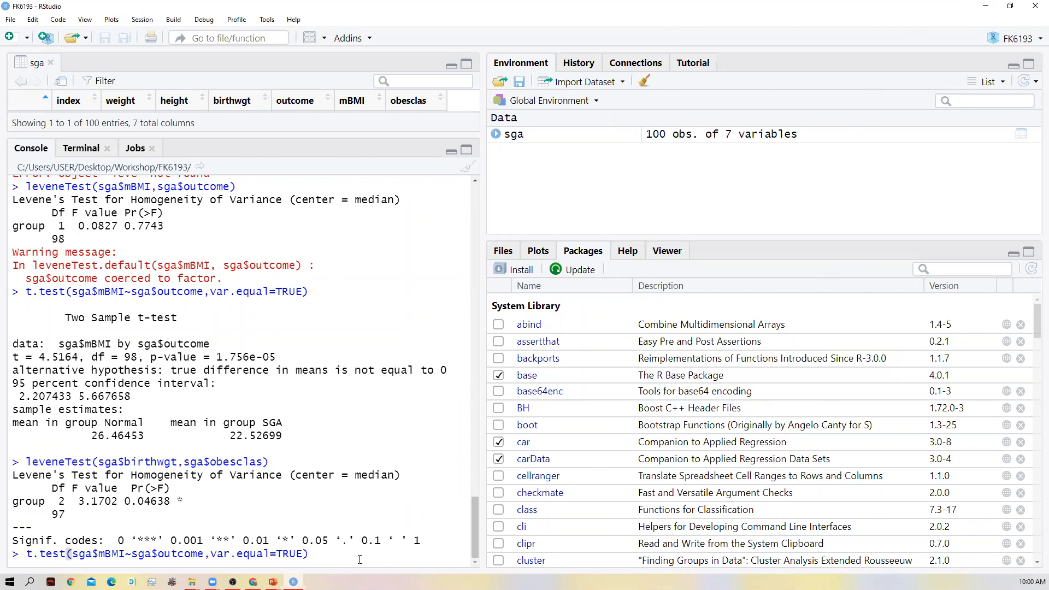
{"action": "key", "text": "Return"}
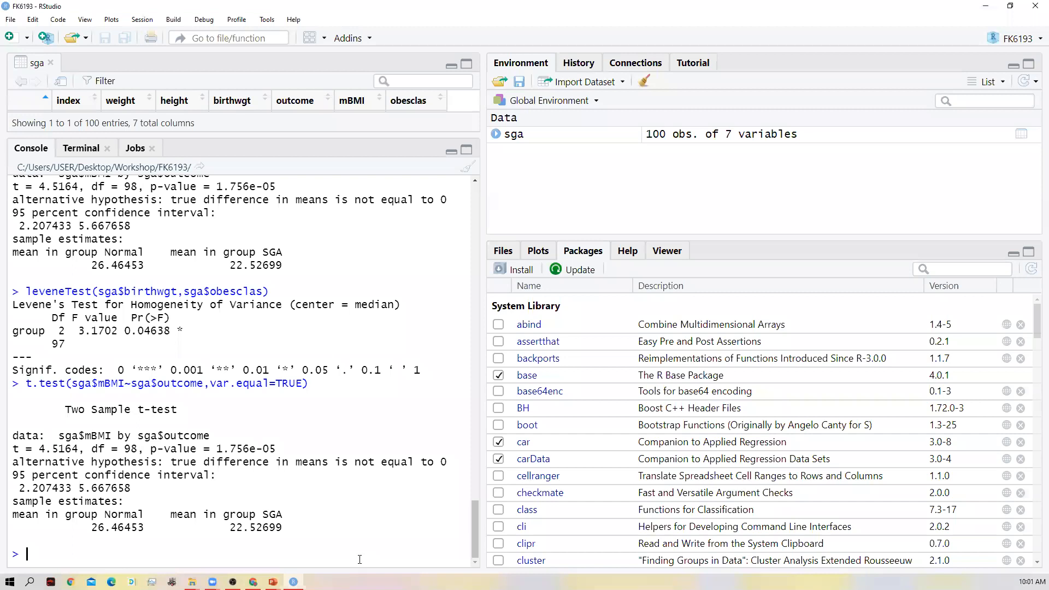
- Compare the base tapply and car Tapply suggestions, and start a tapply() call with the base version
{"action": "type", "text": "tapply"}
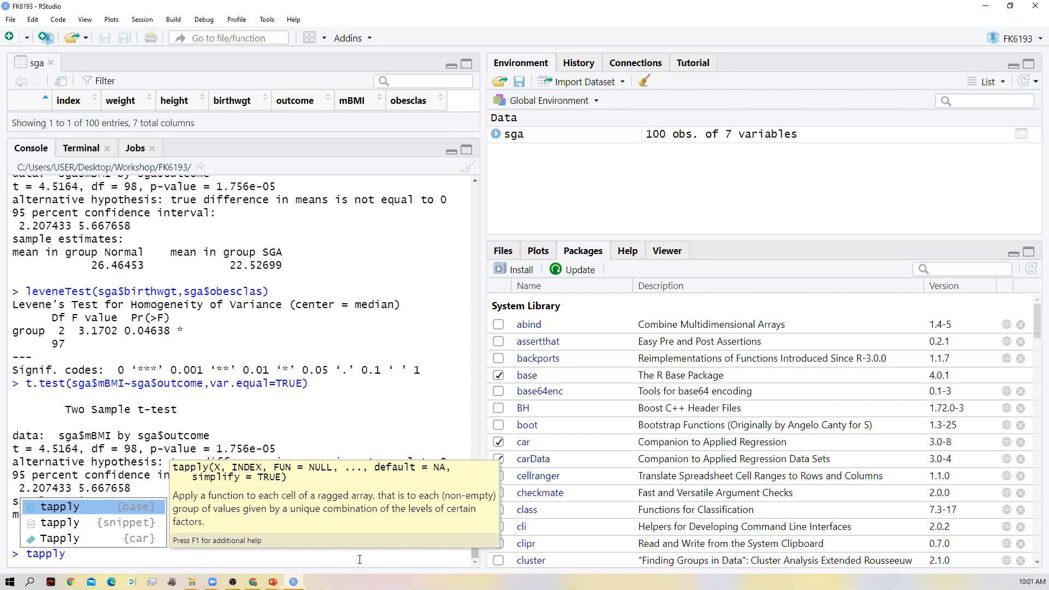
{"action": "key", "text": "Down"}
{"action": "key", "text": "Down"}
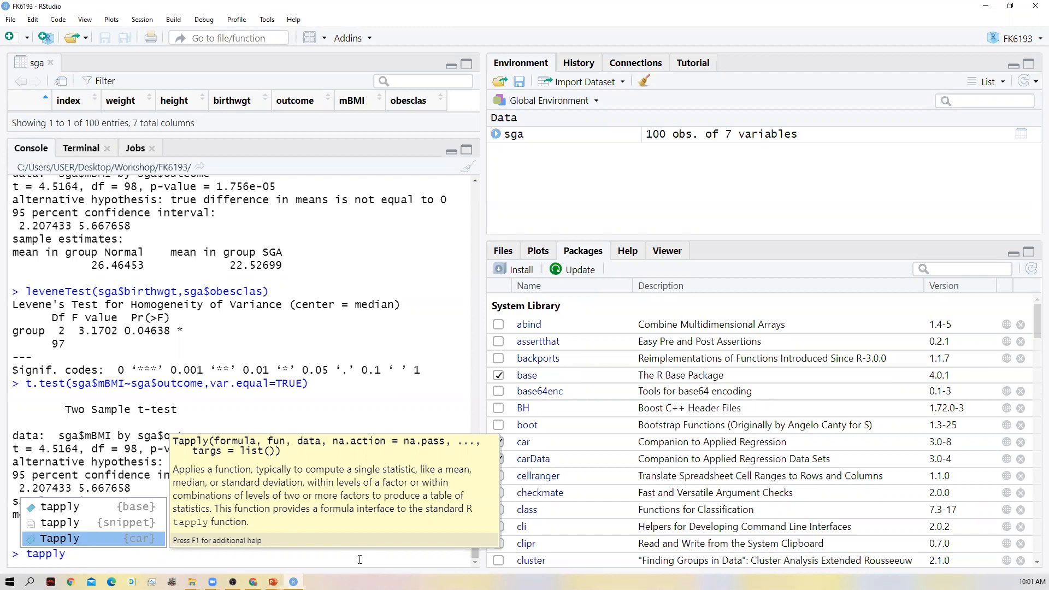
{"action": "key", "text": "Up"}
{"action": "key", "text": "Up"}
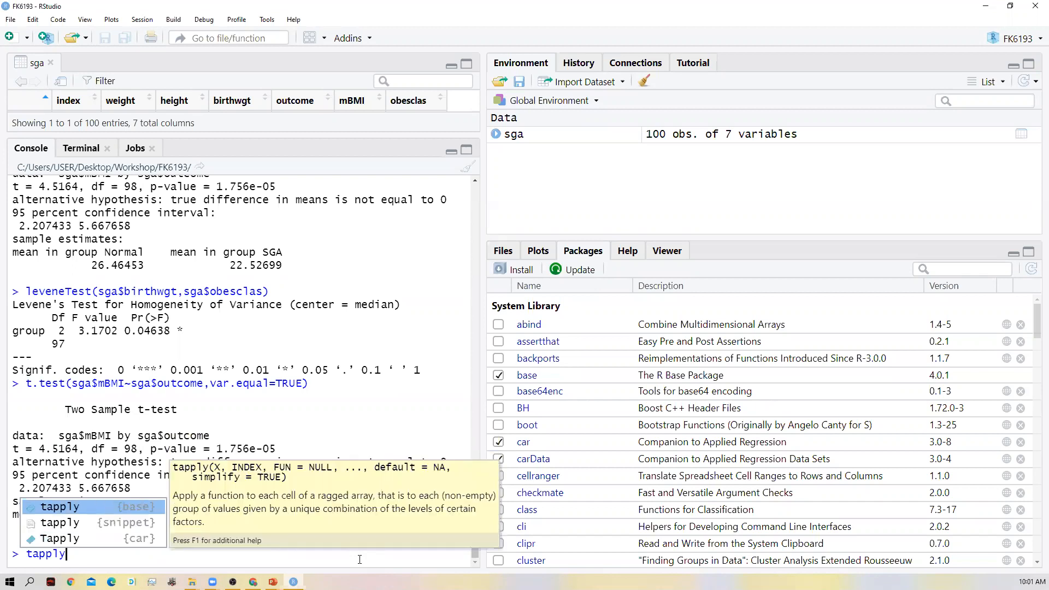
{"action": "key", "text": "Down"}
{"action": "key", "text": "Down"}
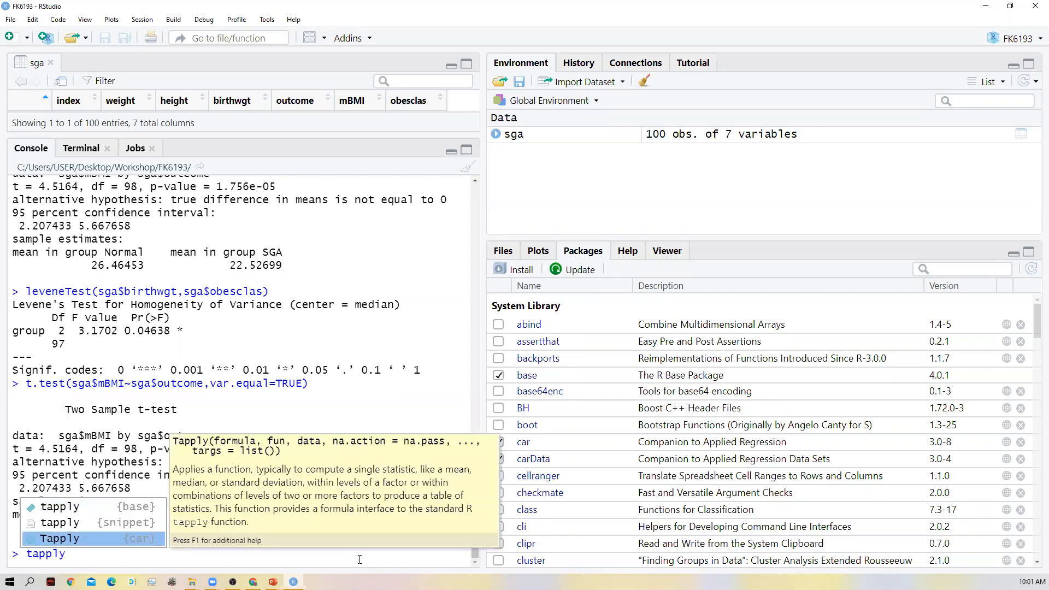
{"action": "key", "text": "Up"}
{"action": "key", "text": "Up"}
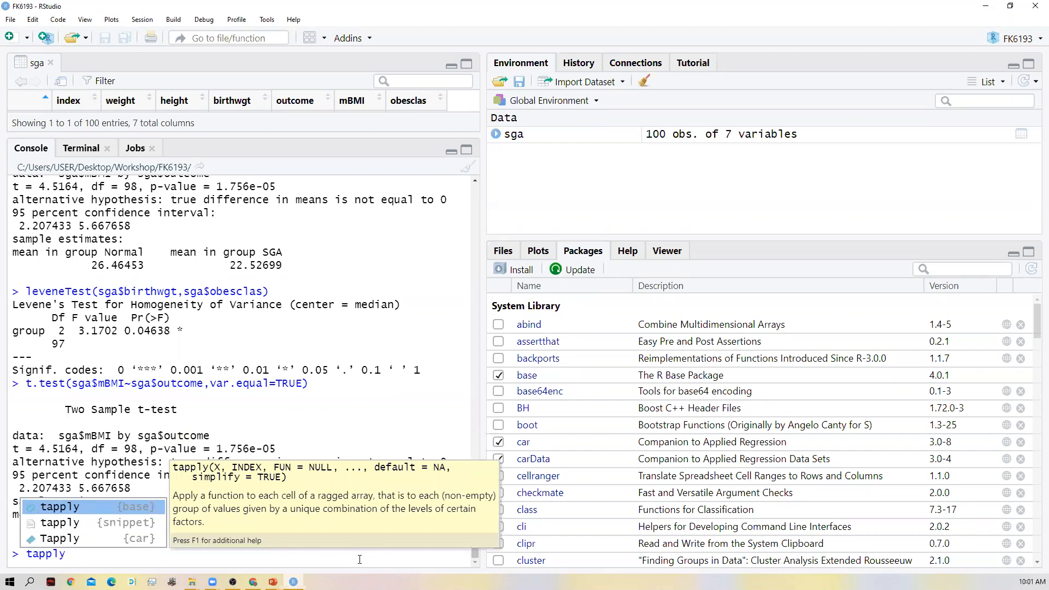
{"action": "key", "text": "Down"}
{"action": "key", "text": "Down"}
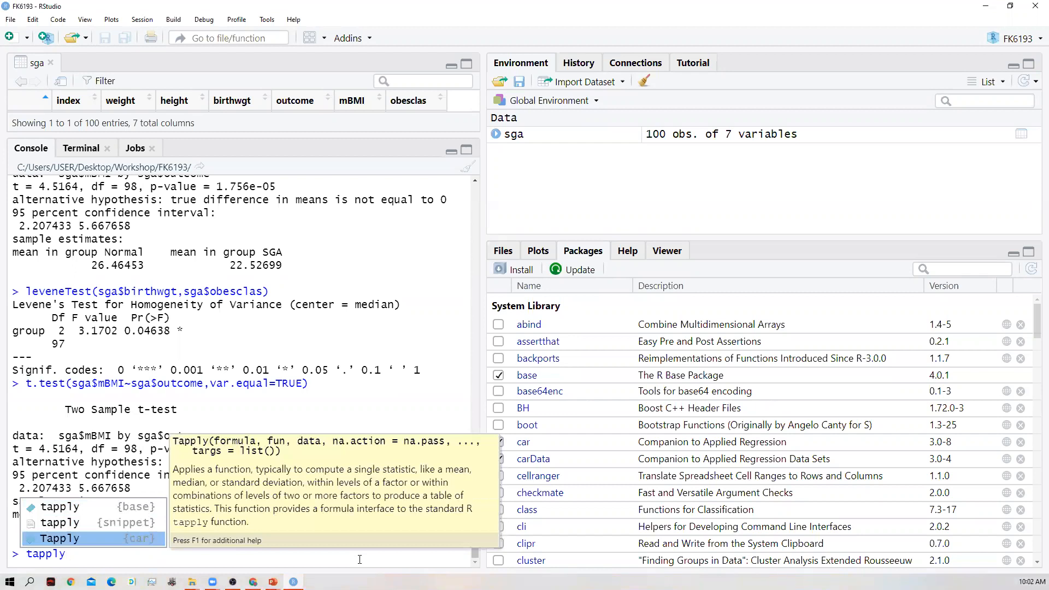
{"action": "key", "text": "Up"}
{"action": "key", "text": "Up"}
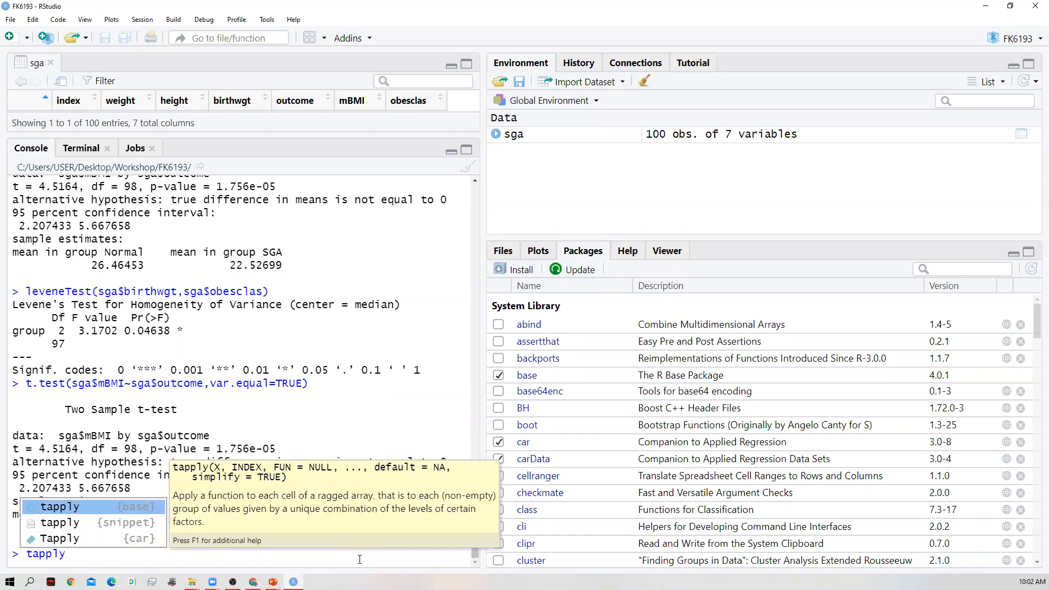
{"action": "key", "text": "Return"}
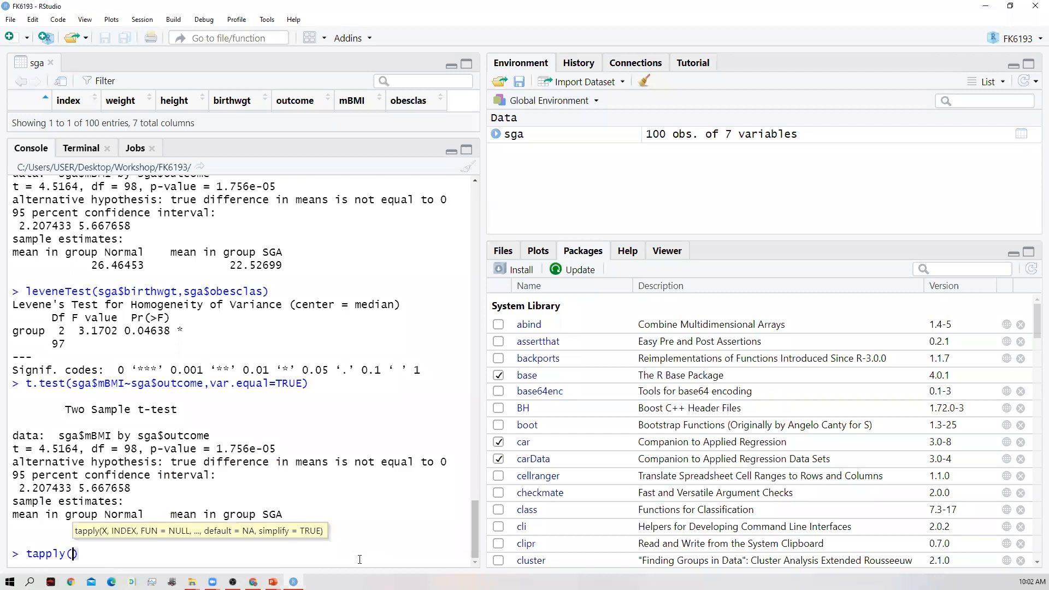
- Make sga$birthwgt the first argument of the tapply() call, choosing birthwgt from the suggested variables
{"action": "type", "text": "sga$"}
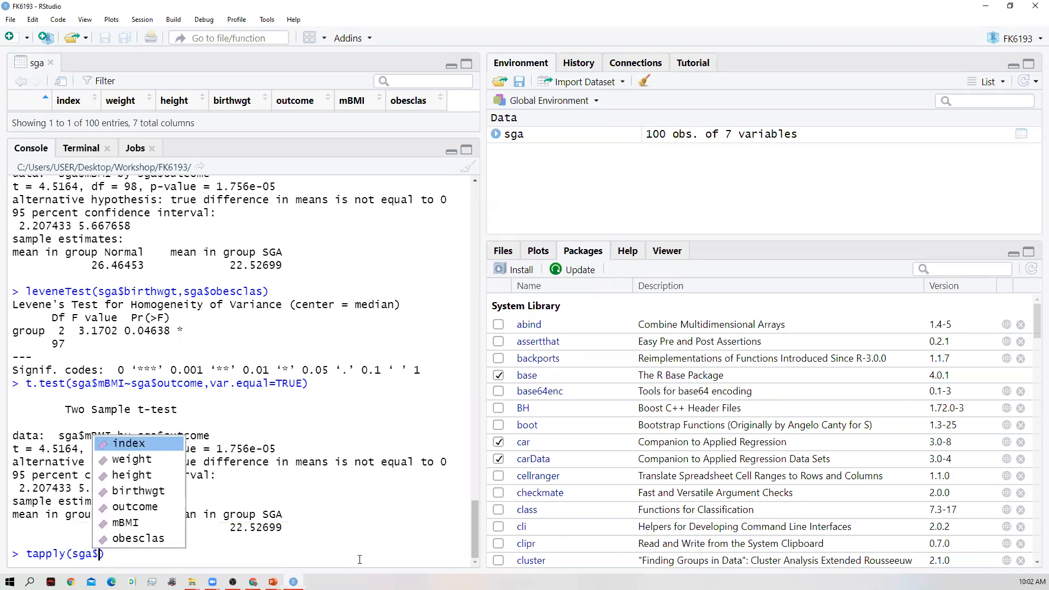
{"action": "left_click", "coordinate": [359, 559]}
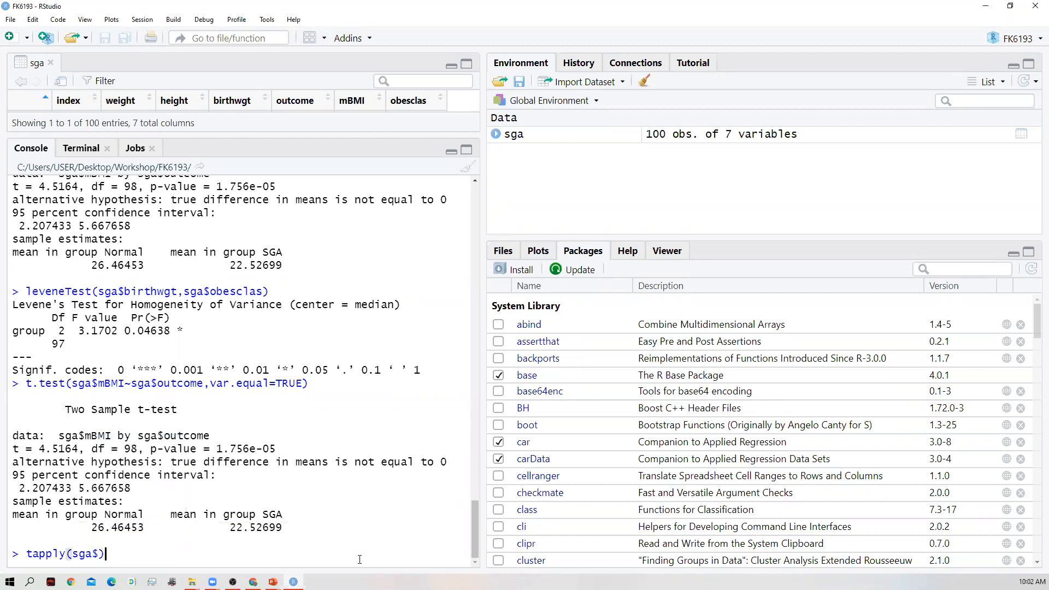
{"action": "key", "text": "Left"}
{"action": "key", "text": "BackSpace"}
{"action": "type", "text": "$"}
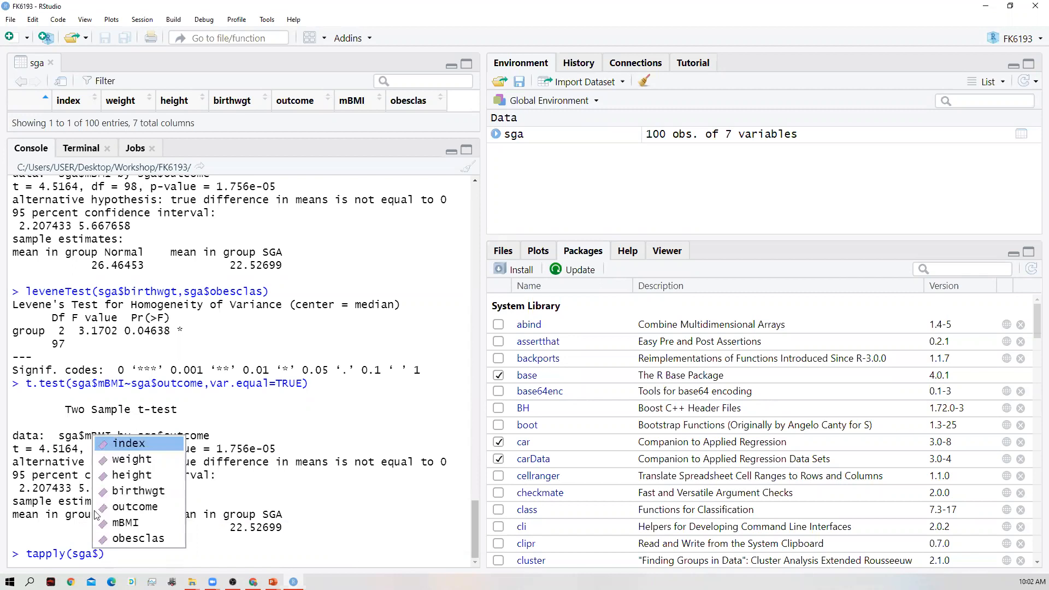
{"action": "left_click", "coordinate": [144, 491]}
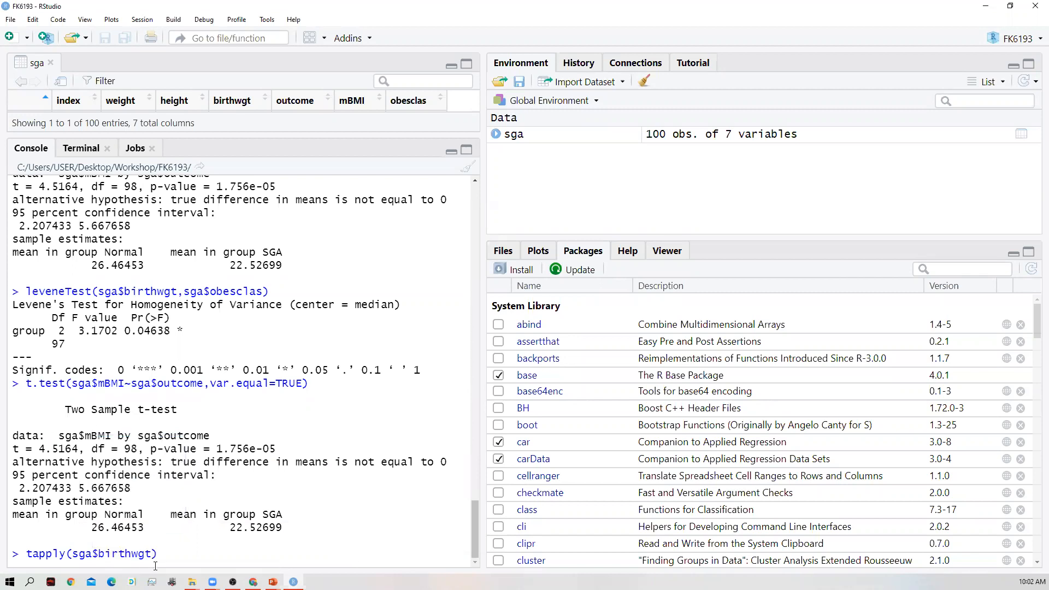
- Add sga$obesclas as the grouping argument of the tapply() call
{"action": "type", "text": ",sga$"}
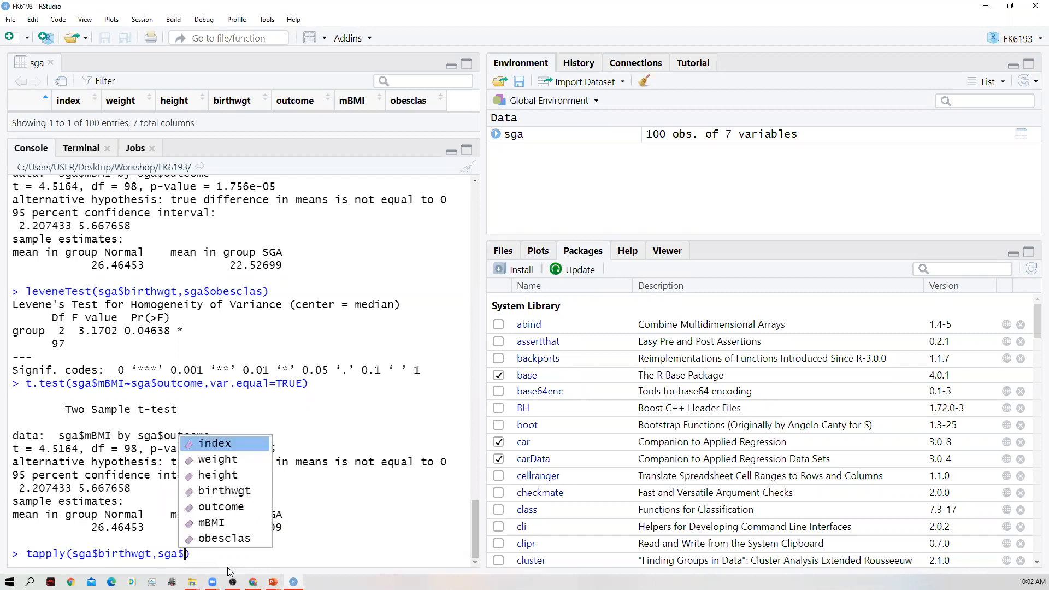
{"action": "type", "text": "o"}
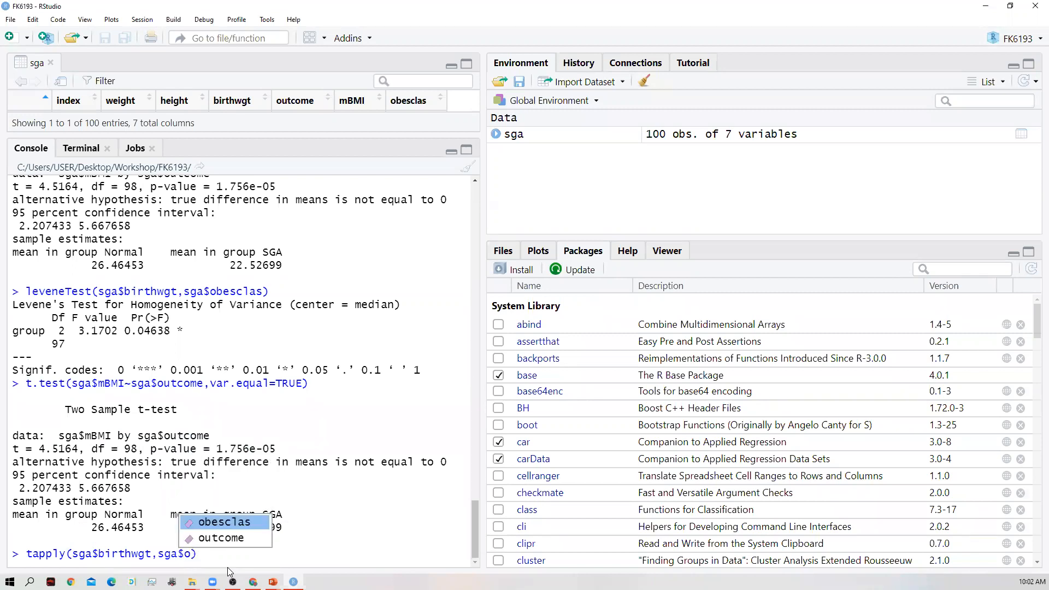
{"action": "key", "text": "Return"}
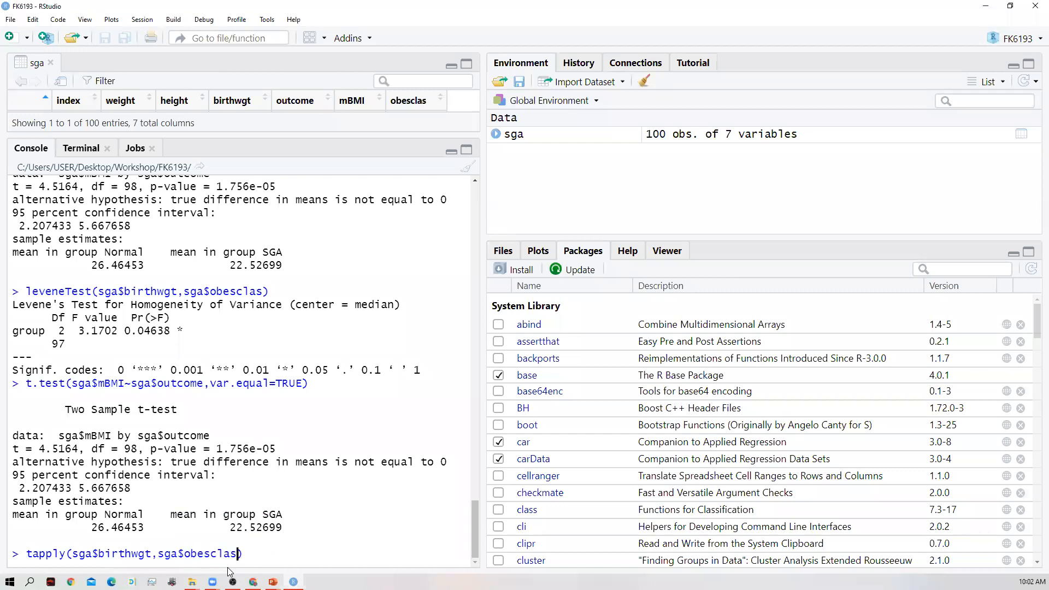
- Add mean as the function argument and run tapply(sga$birthwgt,sga$obesclas,mean)
{"action": "type", "text": ",mean"}
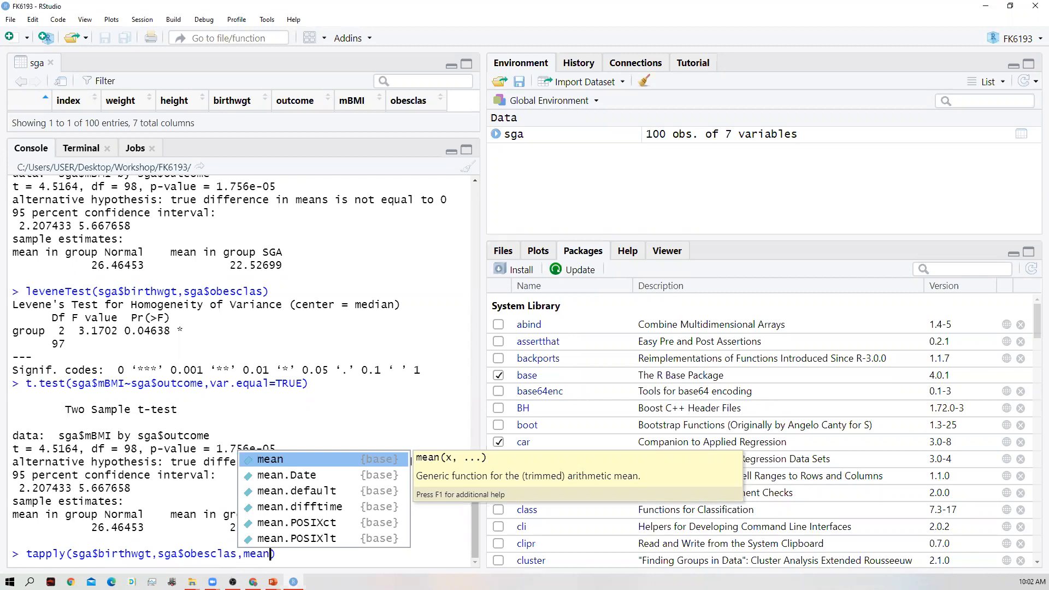
{"action": "key", "text": "Escape"}
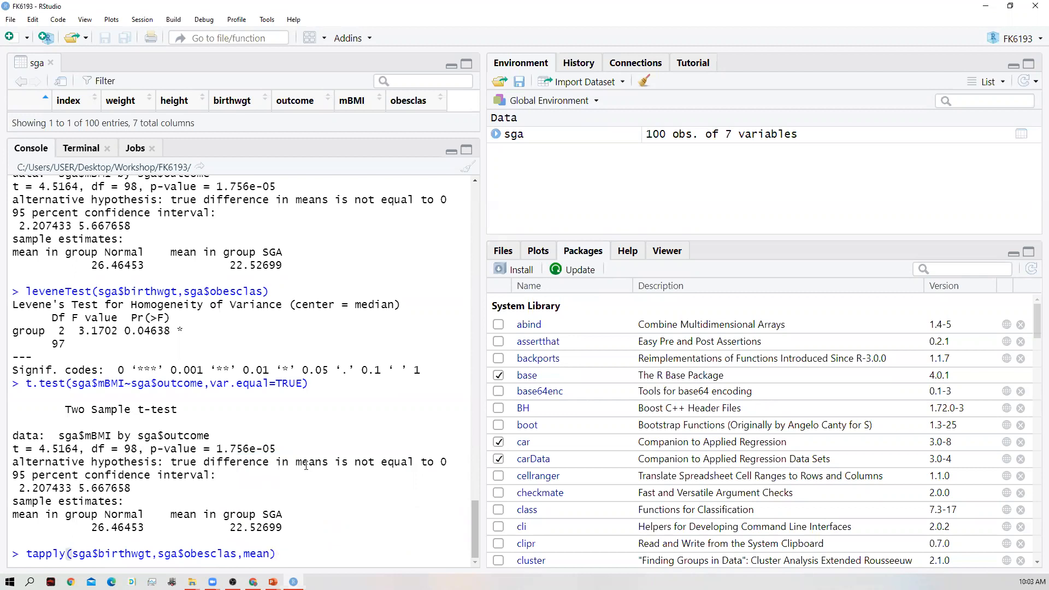
{"action": "key", "text": "Return"}
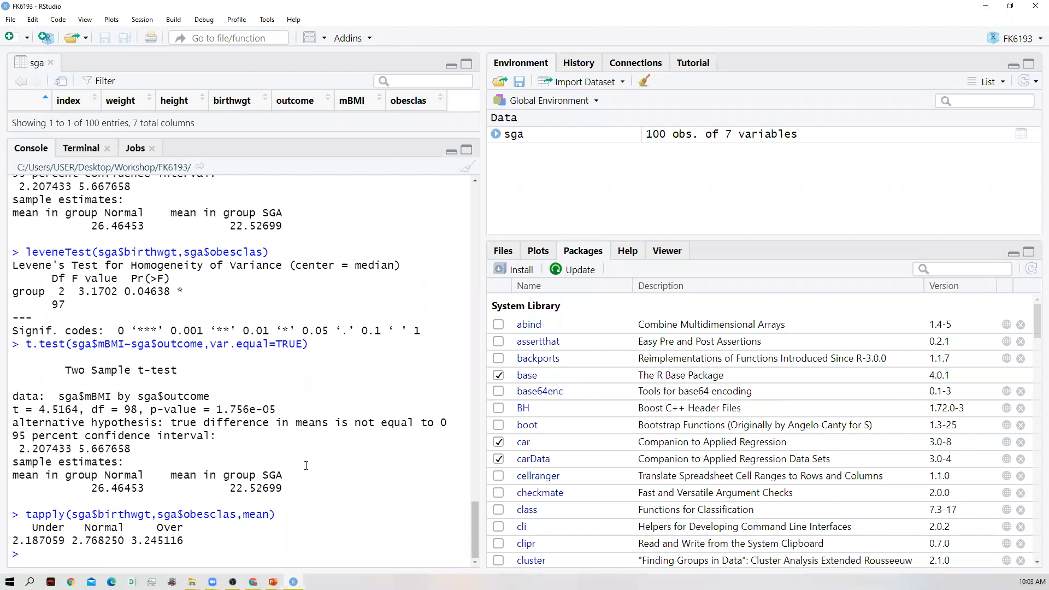
- Recall the tapply() command, replace mean with sd, and run tapply(sga$birthwgt,sga$obesclas,sd)
{"action": "key", "text": "Up"}
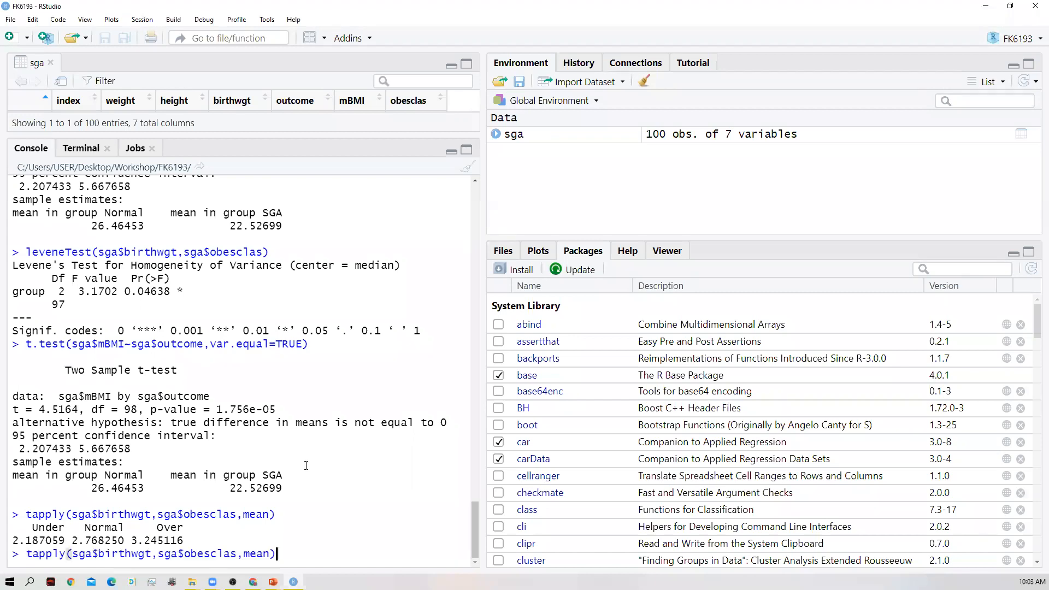
{"action": "key", "text": "Left"}
{"action": "key", "text": "BackSpace"}
{"action": "key", "text": "BackSpace"}
{"action": "key", "text": "BackSpace"}
{"action": "key", "text": "BackSpace"}
{"action": "type", "text": "sd"}
{"action": "key", "text": "Return"}
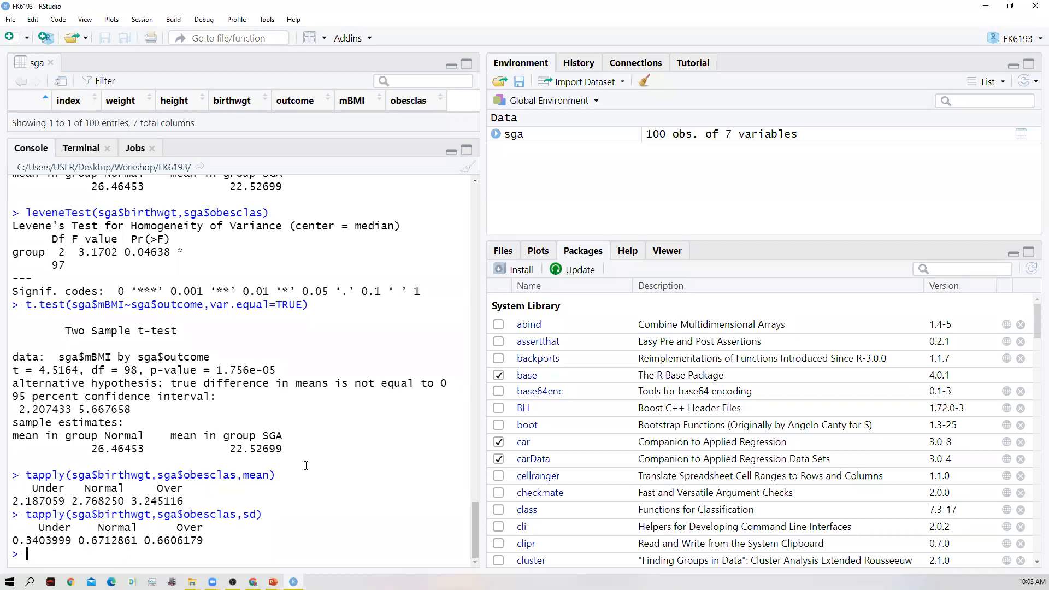
- List the factor levels of the obesity class variable by running levels(sga$obesclas)
{"action": "type", "text": "levels"}
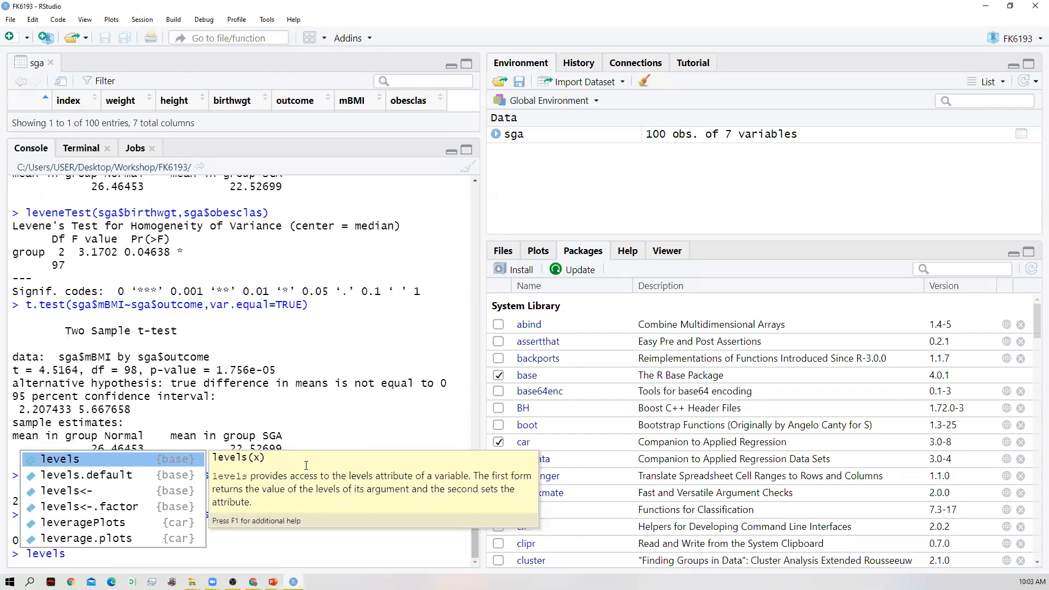
{"action": "type", "text": "(sga"}
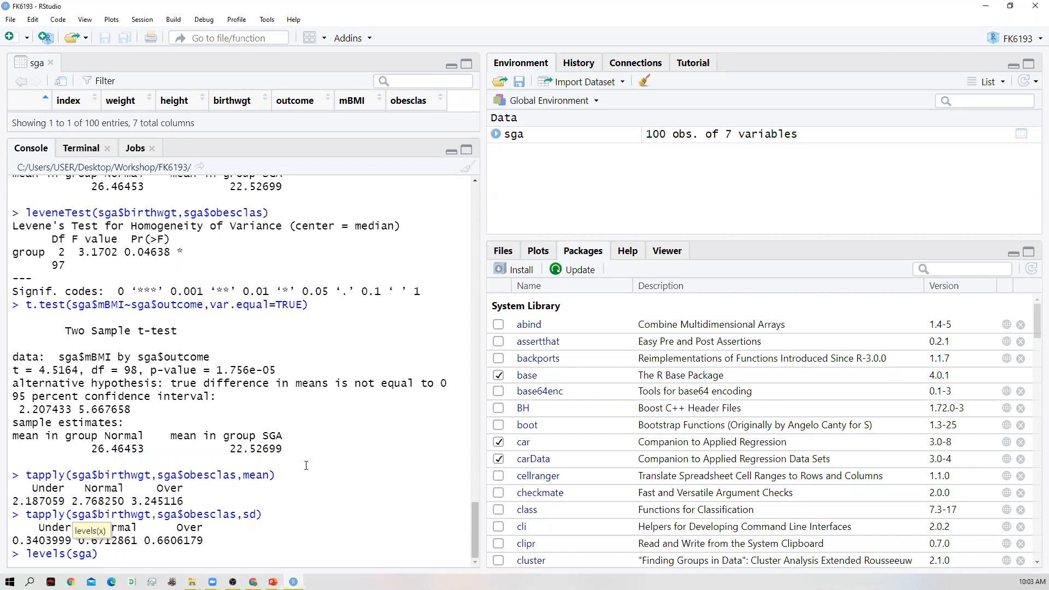
{"action": "type", "text": "$"}
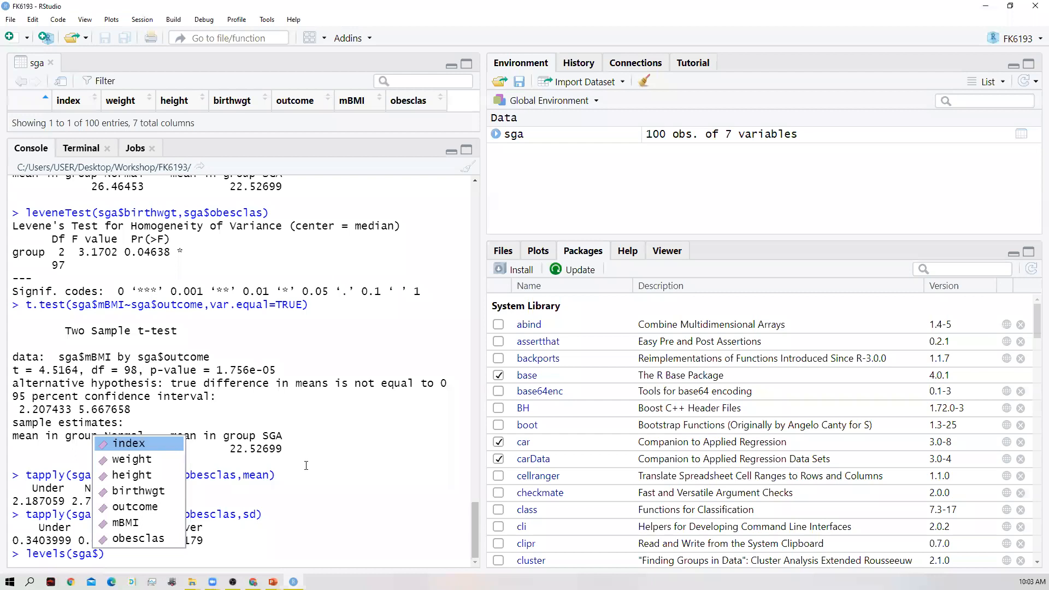
{"action": "key", "text": "Down"}
{"action": "key", "text": "Down"}
{"action": "key", "text": "Down"}
{"action": "key", "text": "Down"}
{"action": "key", "text": "Down"}
{"action": "key", "text": "Down"}
{"action": "key", "text": "Return"}
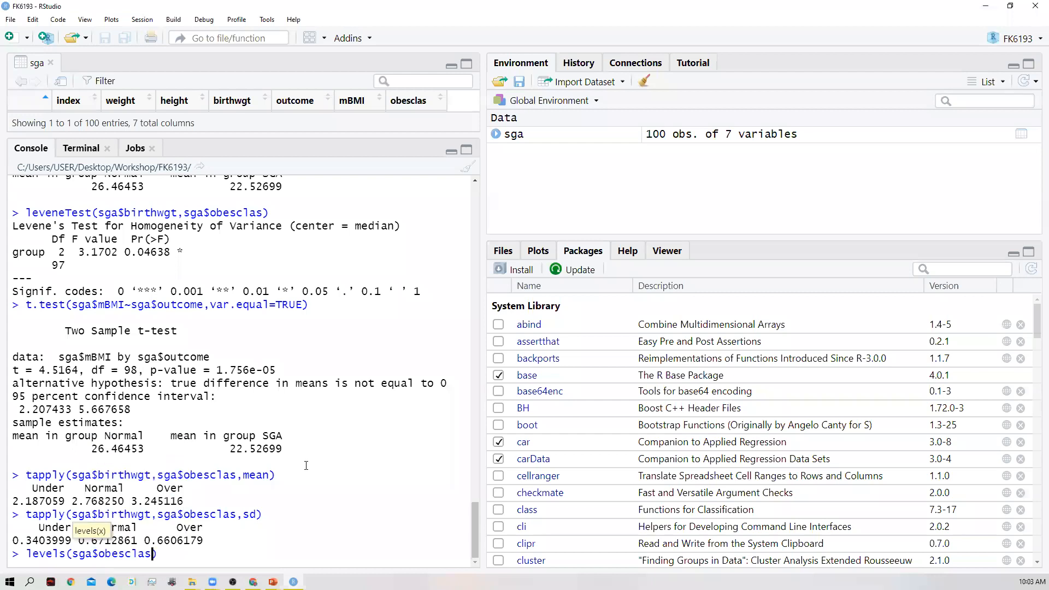
{"action": "key", "text": "Return"}
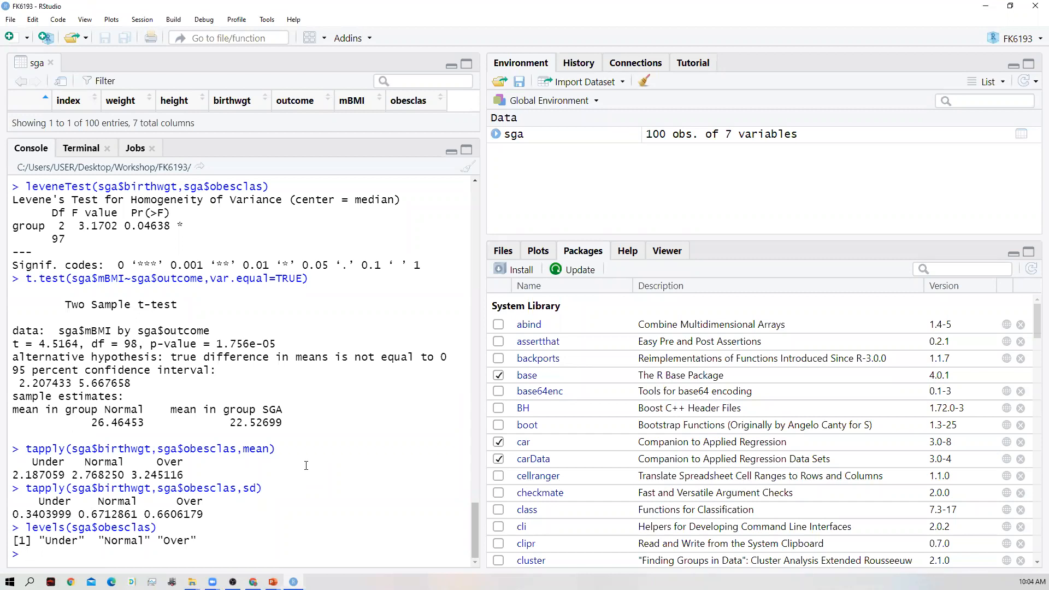
- Start a summary.aov() call with sga$birthwgt as the response variable
{"action": "type", "text": "summary"}
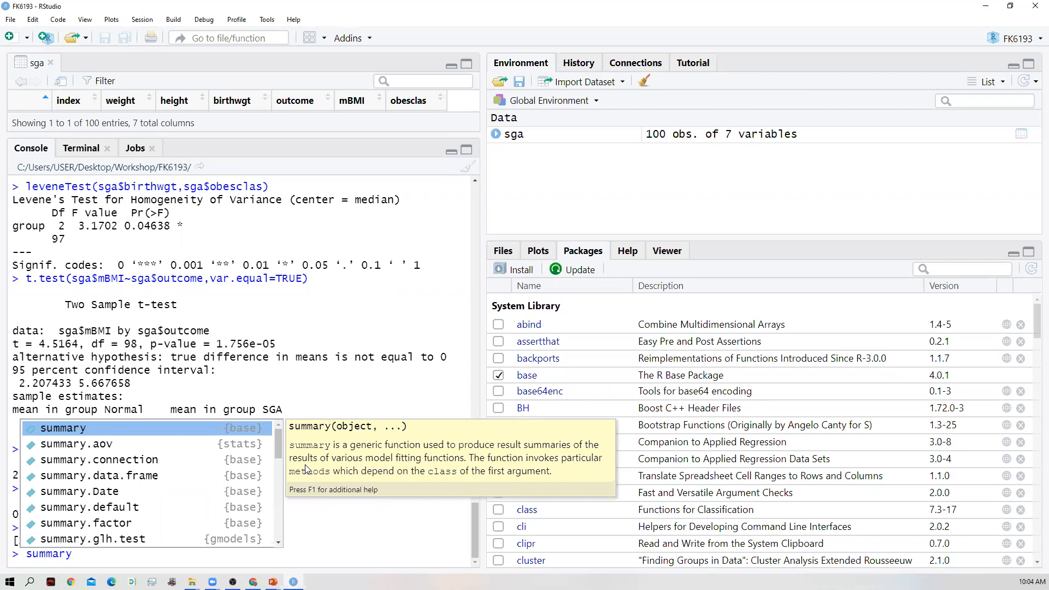
{"action": "key", "text": "Down"}
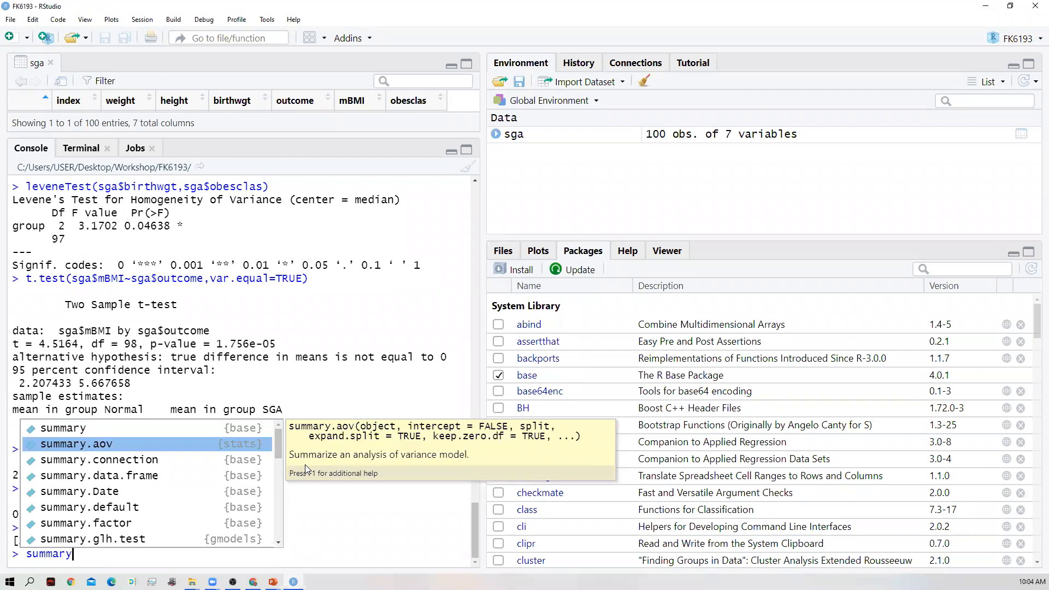
{"action": "key", "text": "Return"}
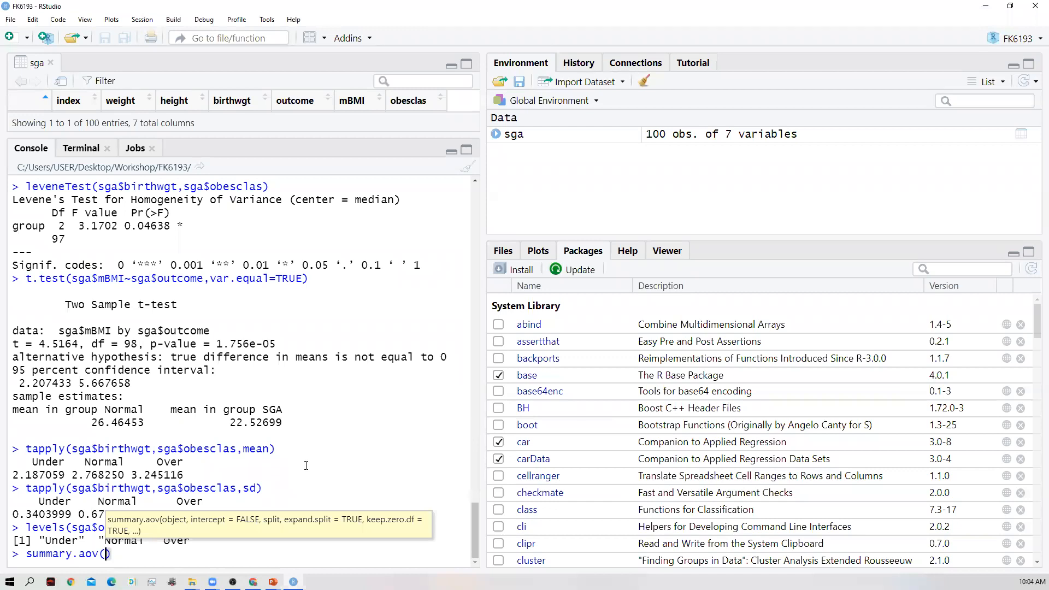
{"action": "type", "text": "sga$birth"}
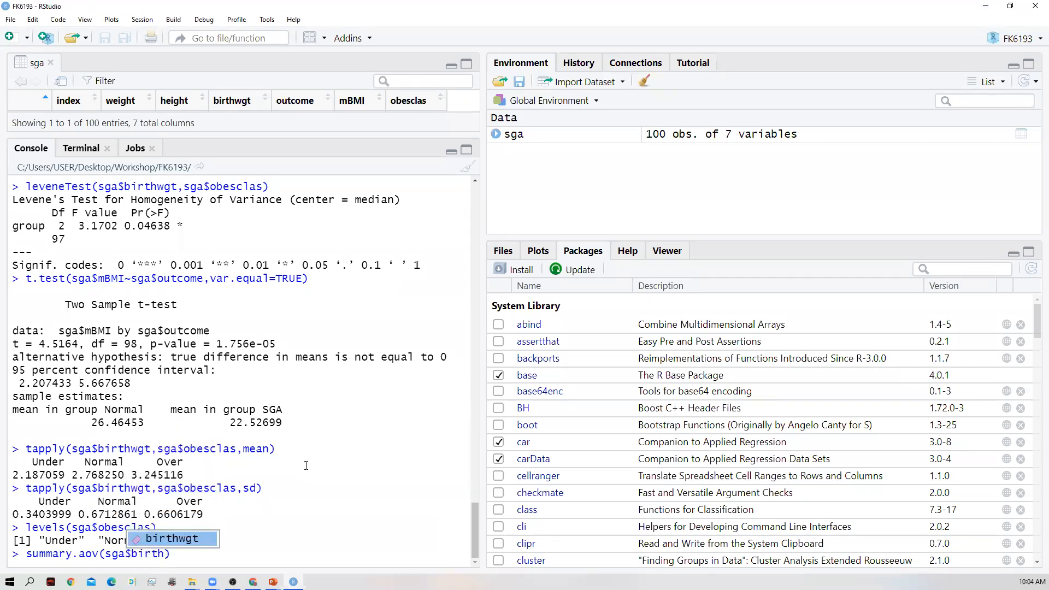
{"action": "key", "text": "Tab"}
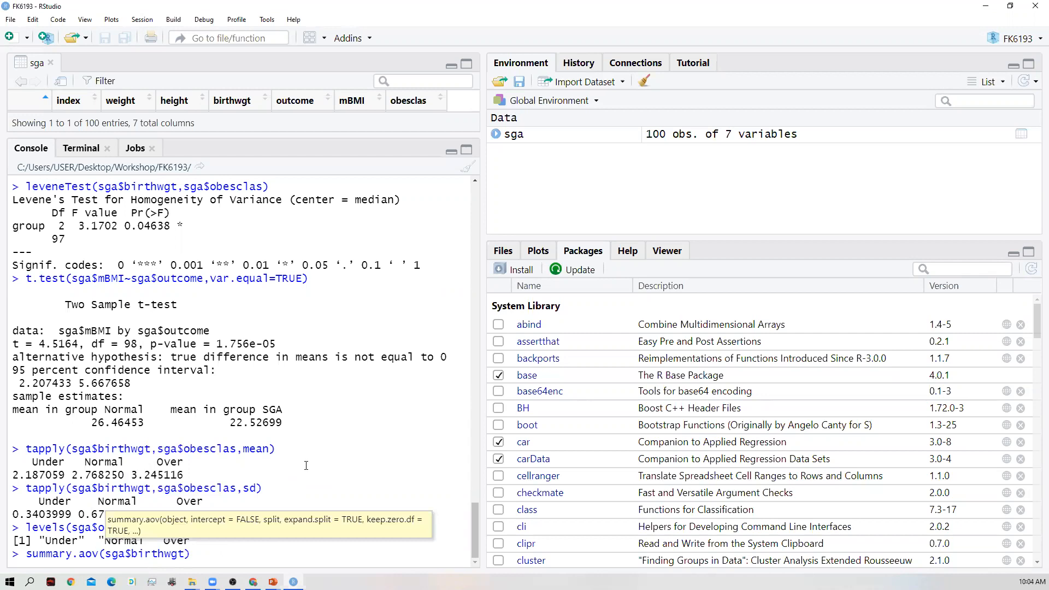
- Extend the summary.aov() argument to the formula sga$birthwgt~sga$obesclas
{"action": "type", "text": "~sga$"}
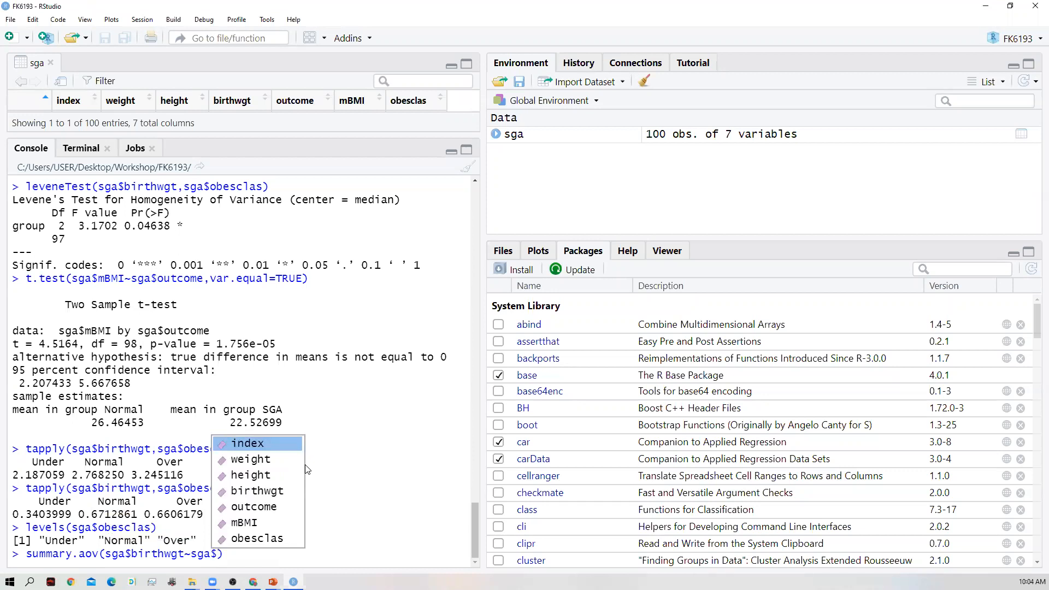
{"action": "type", "text": "obe"}
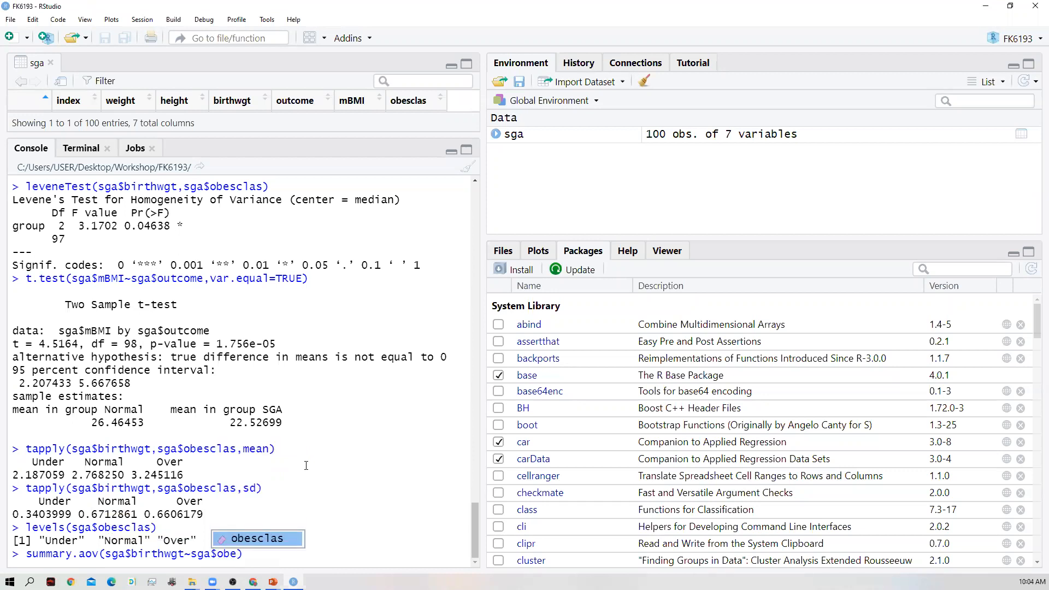
{"action": "key", "text": "Tab"}
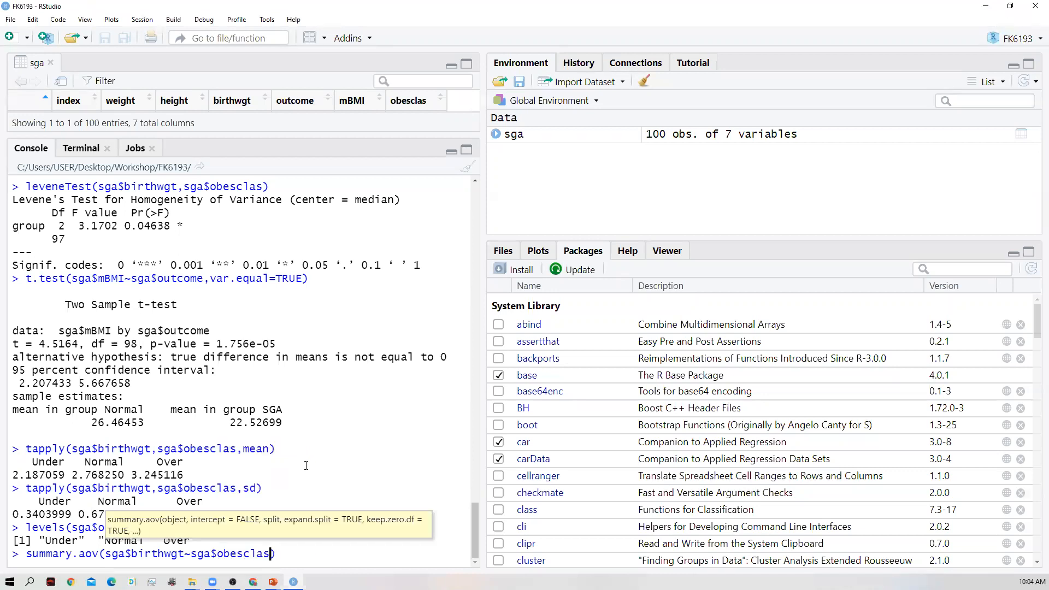
- Try running the summary.aov() call, recall it, and replace the dot with an opening parenthesis to form summary(aov(sga$birthwgt~sga$obesclas)
{"action": "key", "text": "Return"}
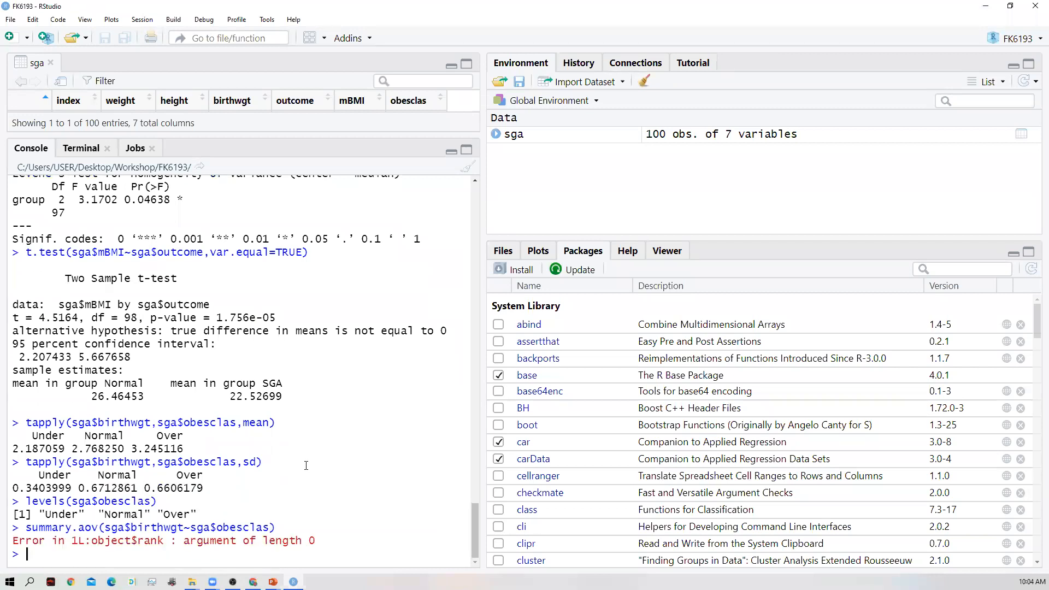
{"action": "key", "text": "Up"}
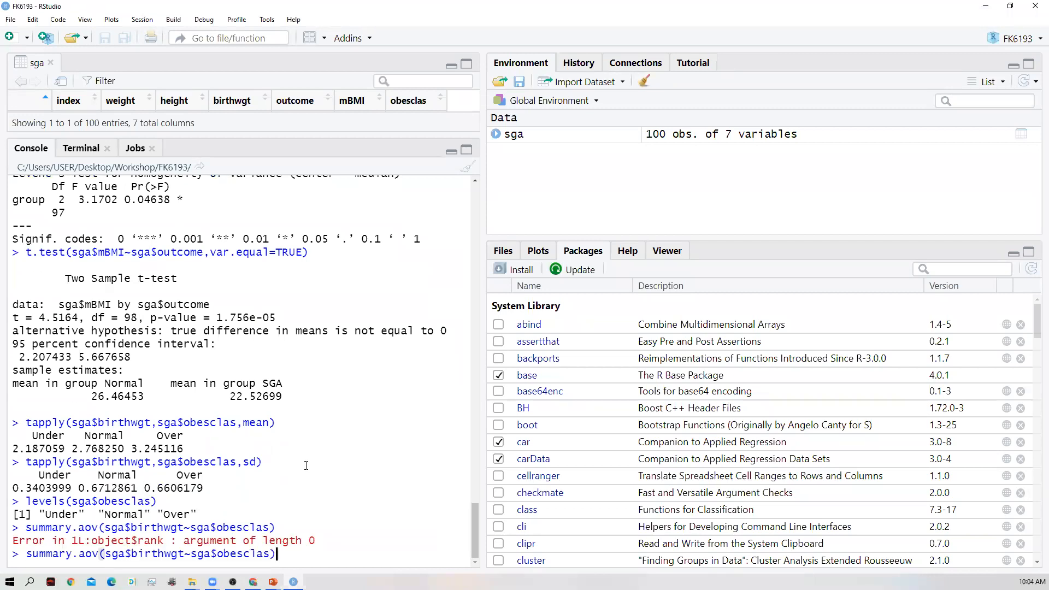
{"action": "key", "text": "Left"}
{"action": "key", "text": "Left"}
{"action": "key", "text": "Left"}
{"action": "key", "text": "Left"}
{"action": "key", "text": "Left"}
{"action": "key", "text": "Left"}
{"action": "key", "text": "Left"}
{"action": "key", "text": "Left"}
{"action": "key", "text": "Left"}
{"action": "key", "text": "Left"}
{"action": "key", "text": "Left"}
{"action": "key", "text": "Left"}
{"action": "key", "text": "Left"}
{"action": "key", "text": "Left"}
{"action": "key", "text": "Left"}
{"action": "key", "text": "Left"}
{"action": "key", "text": "Left"}
{"action": "key", "text": "Left"}
{"action": "key", "text": "Left"}
{"action": "key", "text": "Left"}
{"action": "key", "text": "BackSpace"}
{"action": "type", "text": "("}
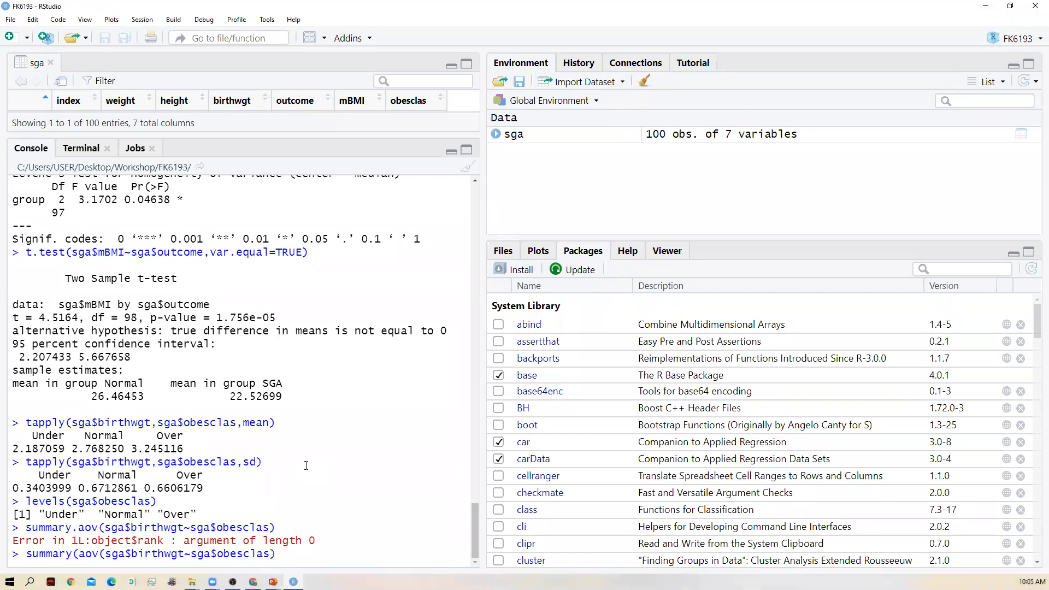
- Add the missing closing parenthesis and run summary(aov(sga$birthwgt~sga$obesclas)) for the one-way ANOVA
{"action": "key", "text": "Right"}
{"action": "key", "text": "Right"}
{"action": "key", "text": "Right"}
{"action": "key", "text": "Right"}
{"action": "key", "text": "Right"}
{"action": "key", "text": "Right"}
{"action": "key", "text": "Right"}
{"action": "key", "text": "Right"}
{"action": "key", "text": "Right"}
{"action": "key", "text": "Right"}
{"action": "key", "text": "Right"}
{"action": "key", "text": "Right"}
{"action": "key", "text": "Right"}
{"action": "key", "text": "Right"}
{"action": "key", "text": "Right"}
{"action": "key", "text": "Right"}
{"action": "key", "text": "Right"}
{"action": "key", "text": "Right"}
{"action": "key", "text": "Right"}
{"action": "key", "text": "Right"}
{"action": "type", "text": ")"}
{"action": "key", "text": "Return"}
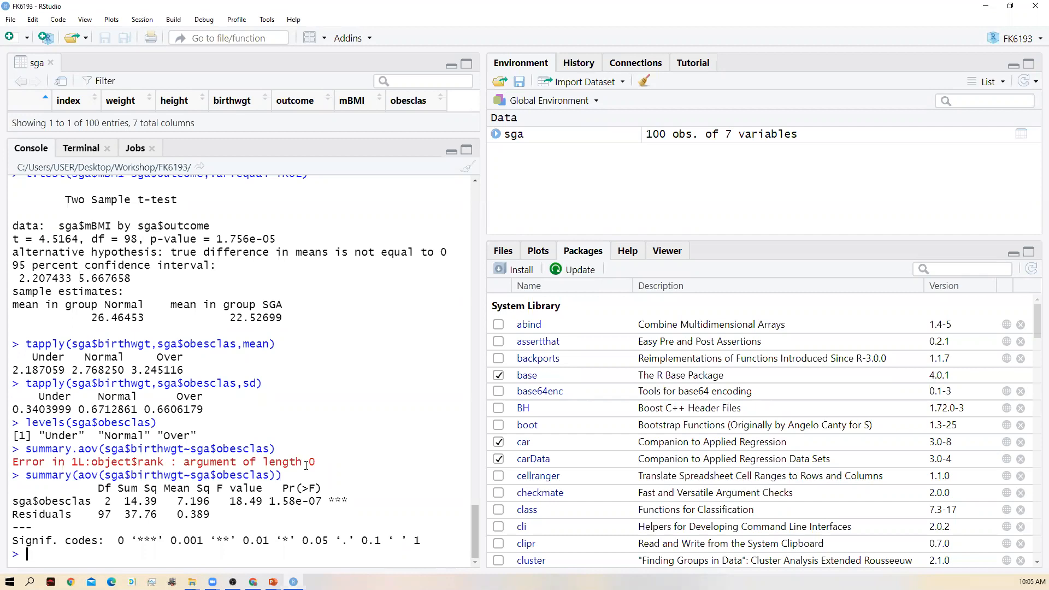
{"action": "double_click", "coordinate": [305, 465]}
{"action": "left_click", "coordinate": [306, 465]}
{"action": "triple_click", "coordinate": [306, 465]}
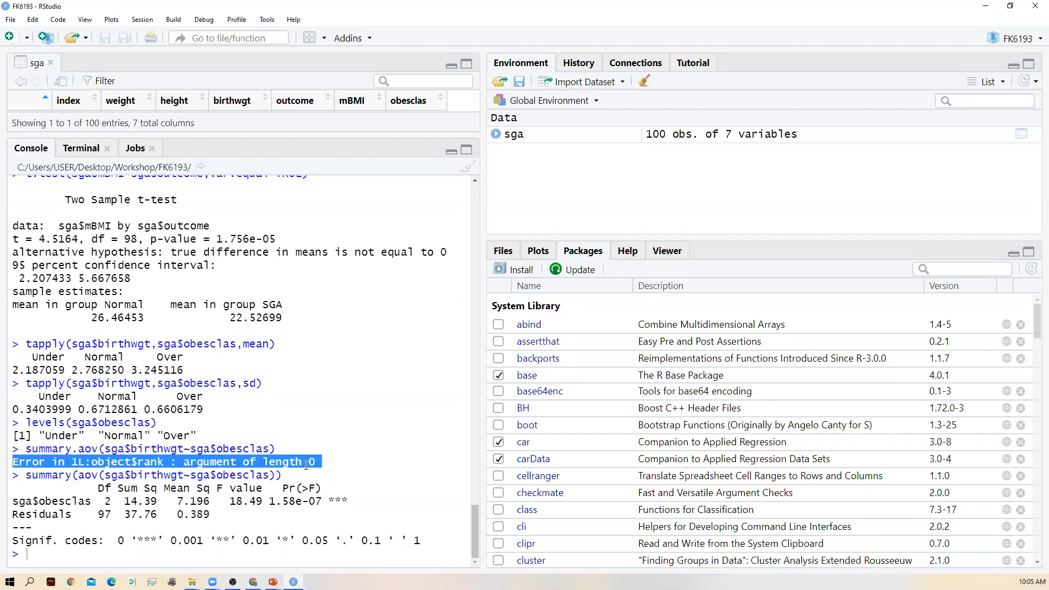
{"action": "left_click", "coordinate": [306, 465]}
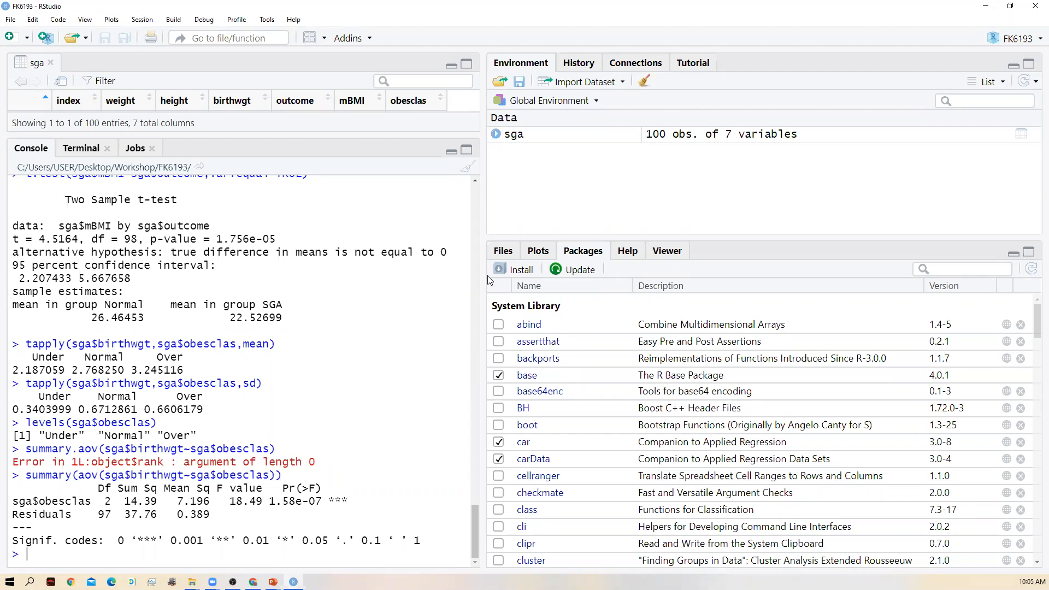
{"action": "key", "text": "alt+Tab"}
{"action": "left_click", "coordinate": [1035, 5]}
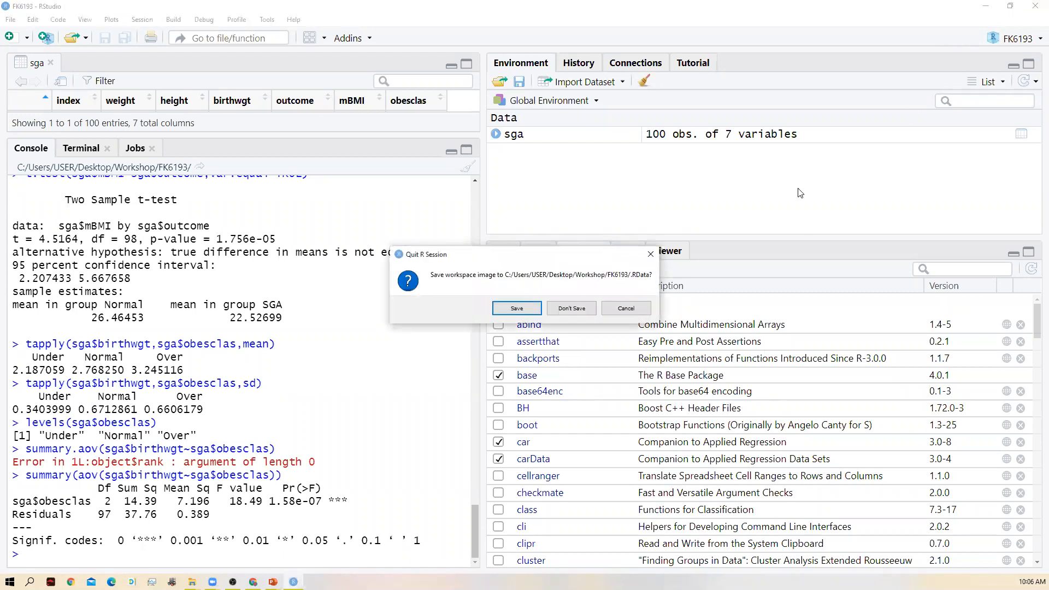
{"action": "key", "text": "Escape"}
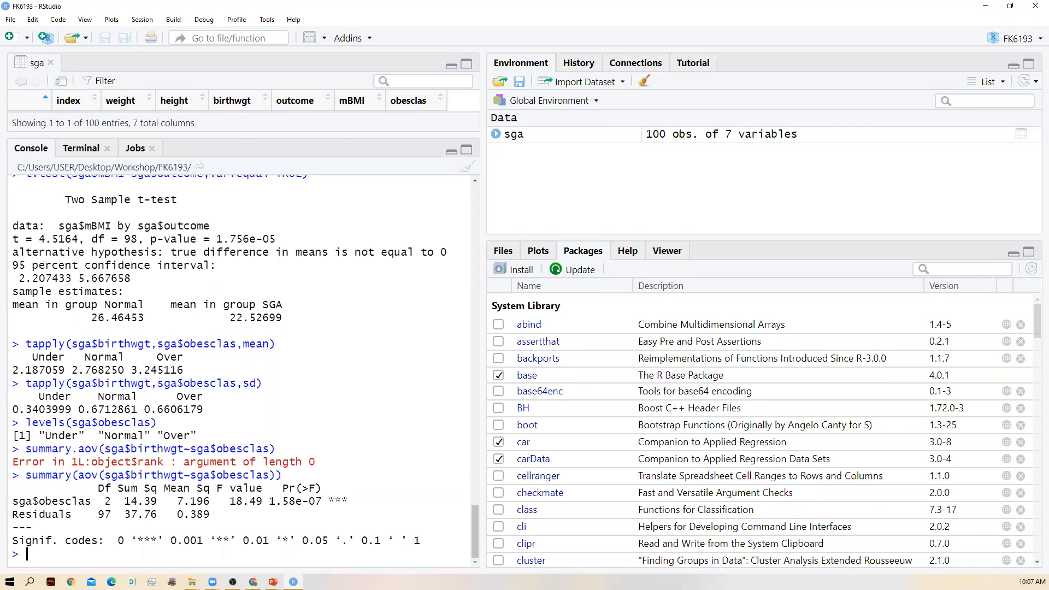
- Start a cor.test() call in the console with sga$mBMI as the first variable
{"action": "type", "text": "cor"}
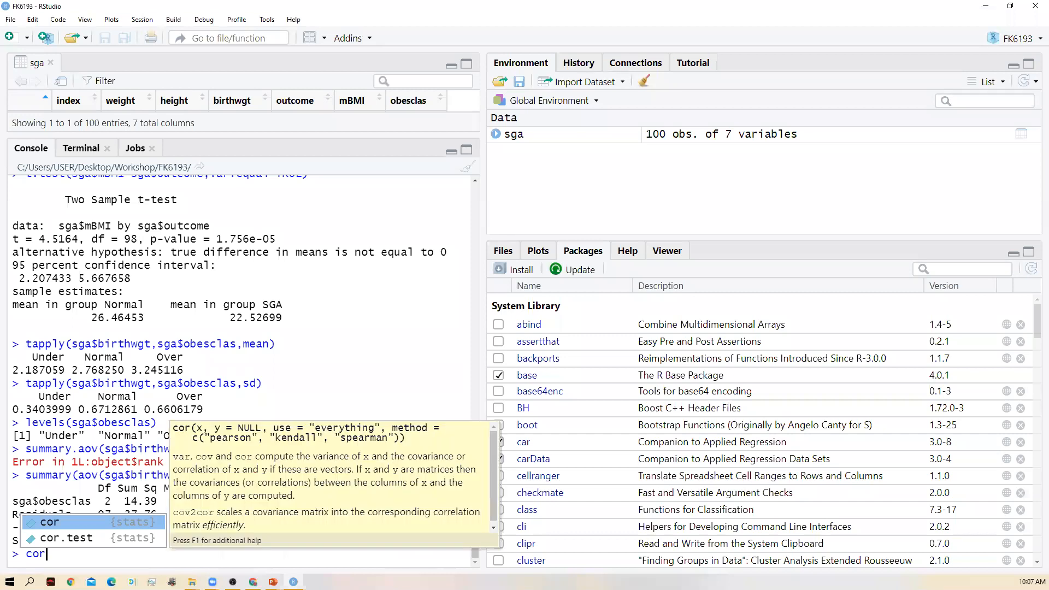
{"action": "key", "text": "Down"}
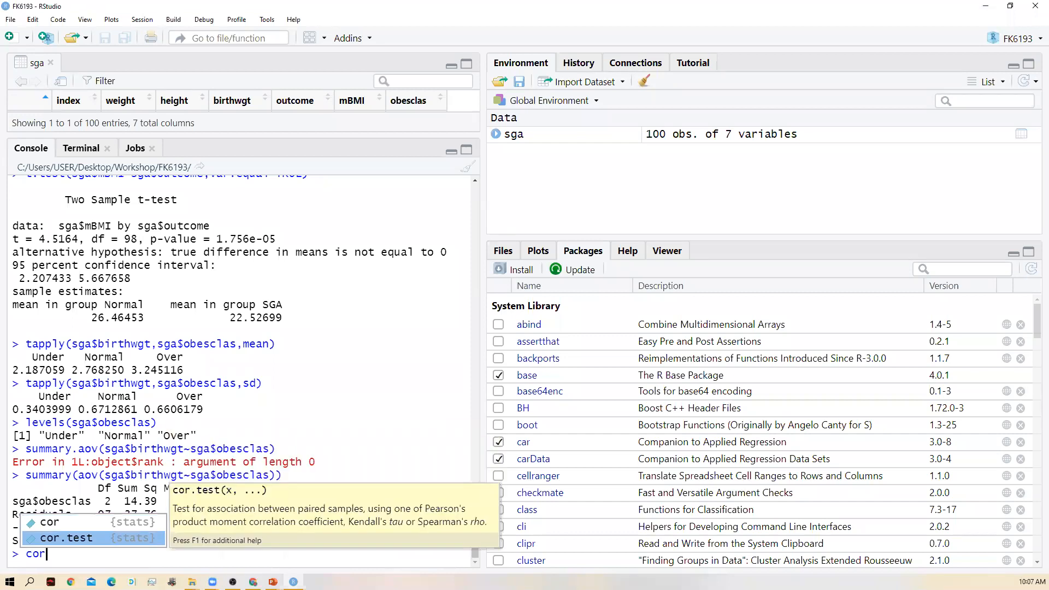
{"action": "key", "text": "Return"}
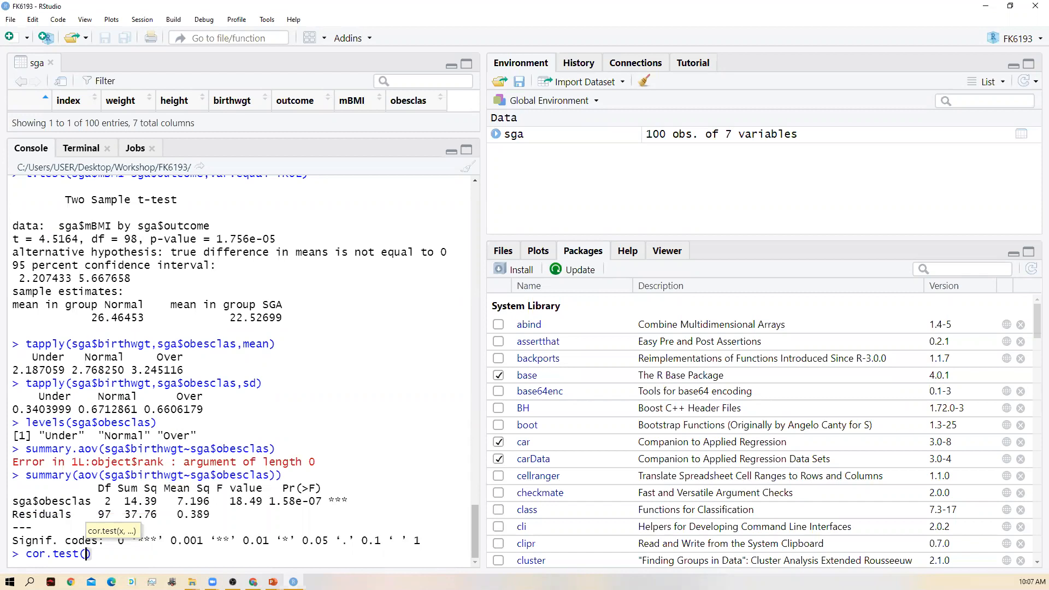
{"action": "type", "text": "sga"}
{"action": "type", "text": "$"}
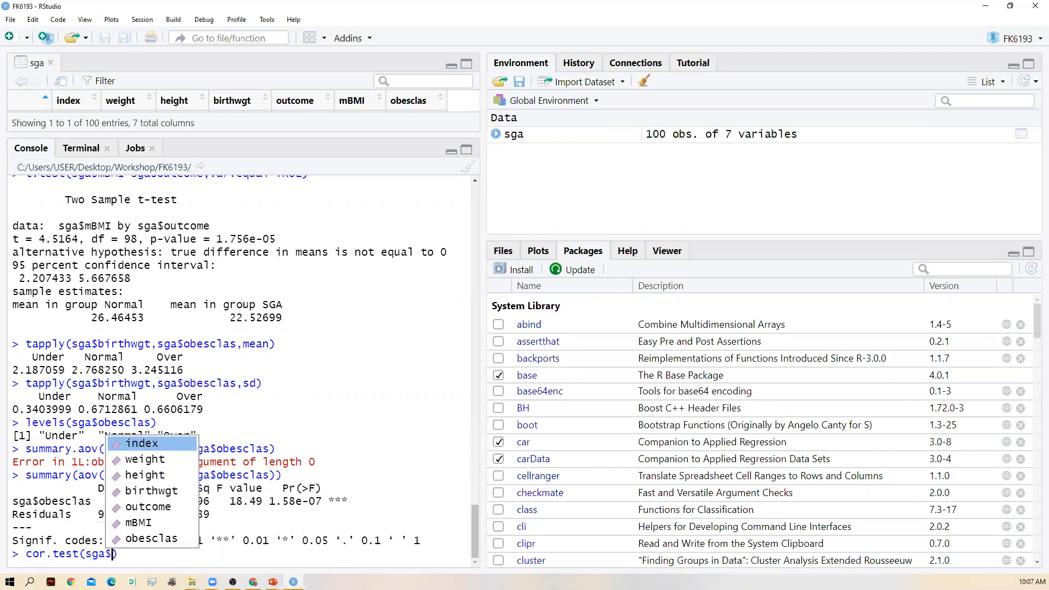
{"action": "key", "text": "Down"}
{"action": "key", "text": "Down"}
{"action": "key", "text": "Down"}
{"action": "key", "text": "Down"}
{"action": "key", "text": "Down"}
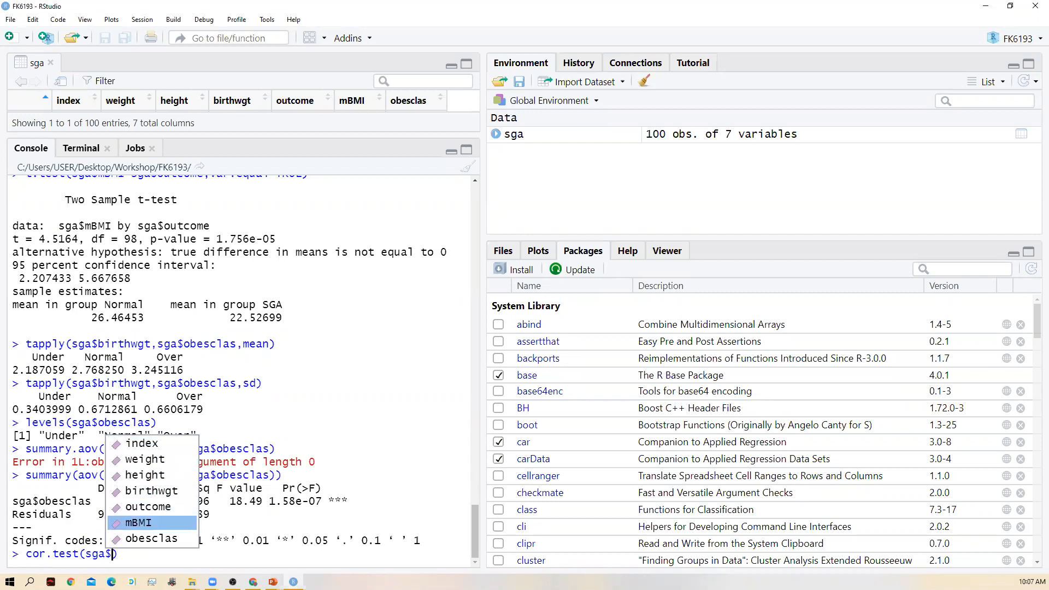
{"action": "key", "text": "Return"}
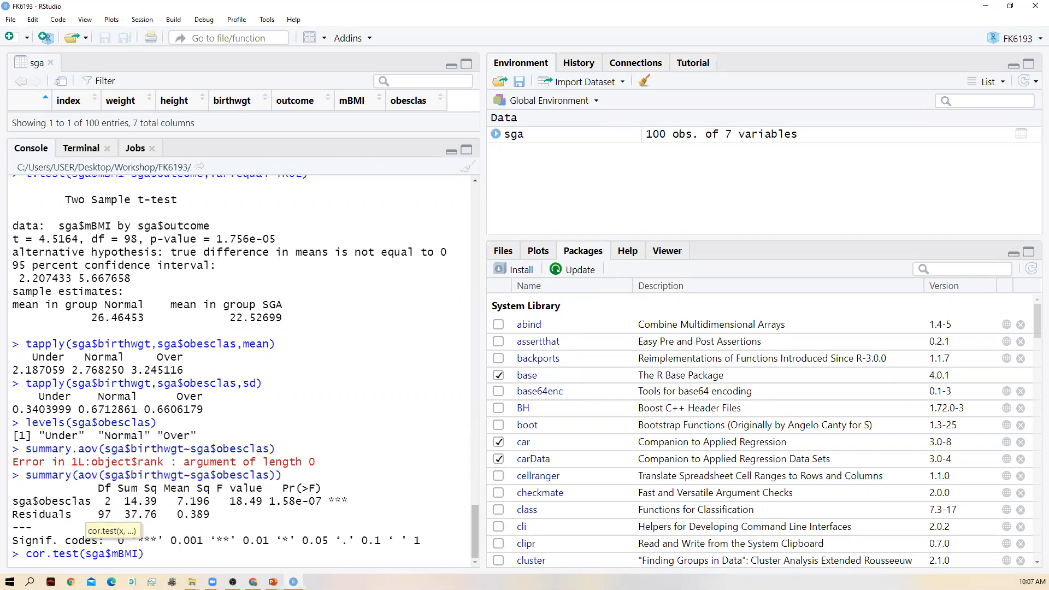
- Add sga$birthwgt as the second variable of the cor.test() call
{"action": "type", "text": ",sga$"}
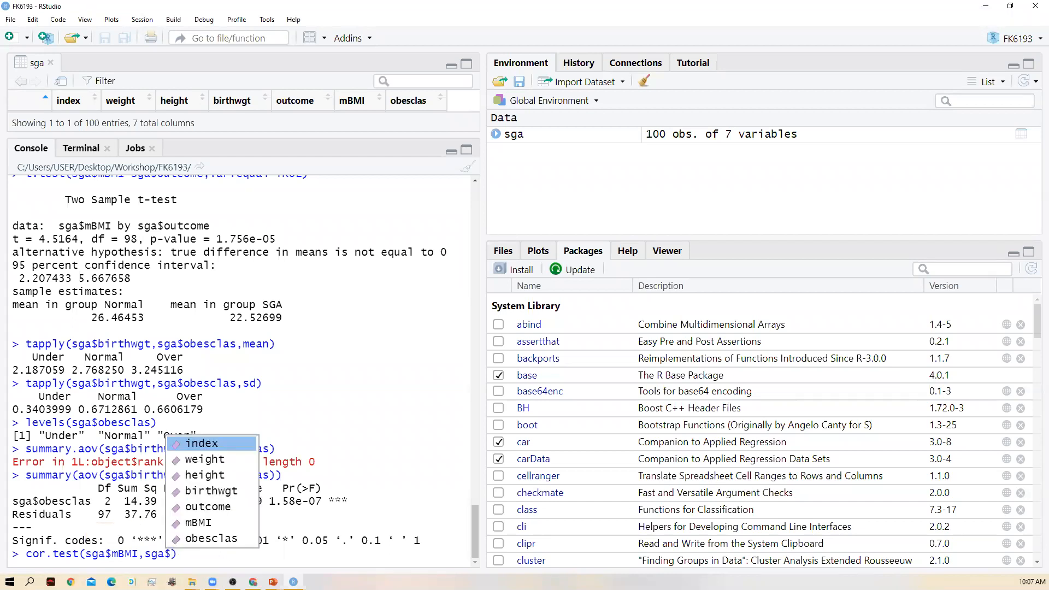
{"action": "key", "text": "Down"}
{"action": "key", "text": "Down"}
{"action": "key", "text": "Down"}
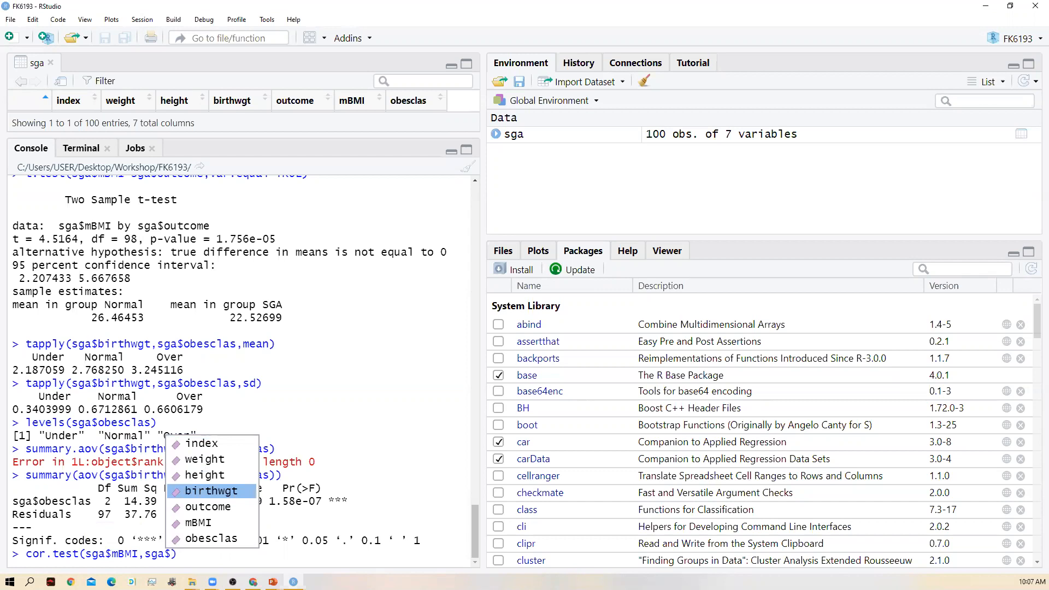
{"action": "key", "text": "Return"}
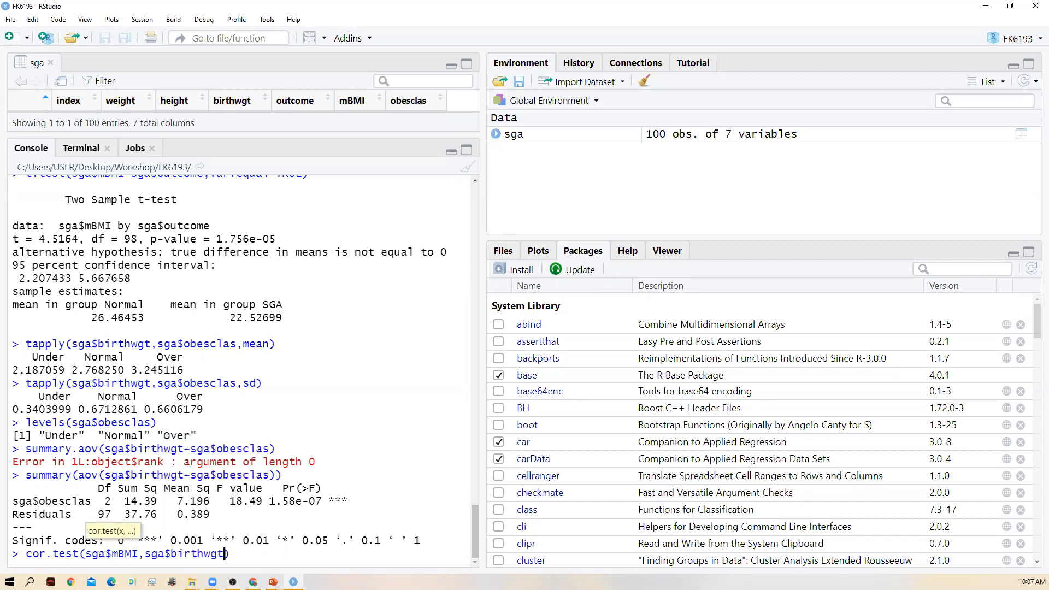
- Add the argument method="pearson" and run cor.test(sga$mBMI,sga$birthwgt,method="pearson")
{"action": "type", "text": ","}
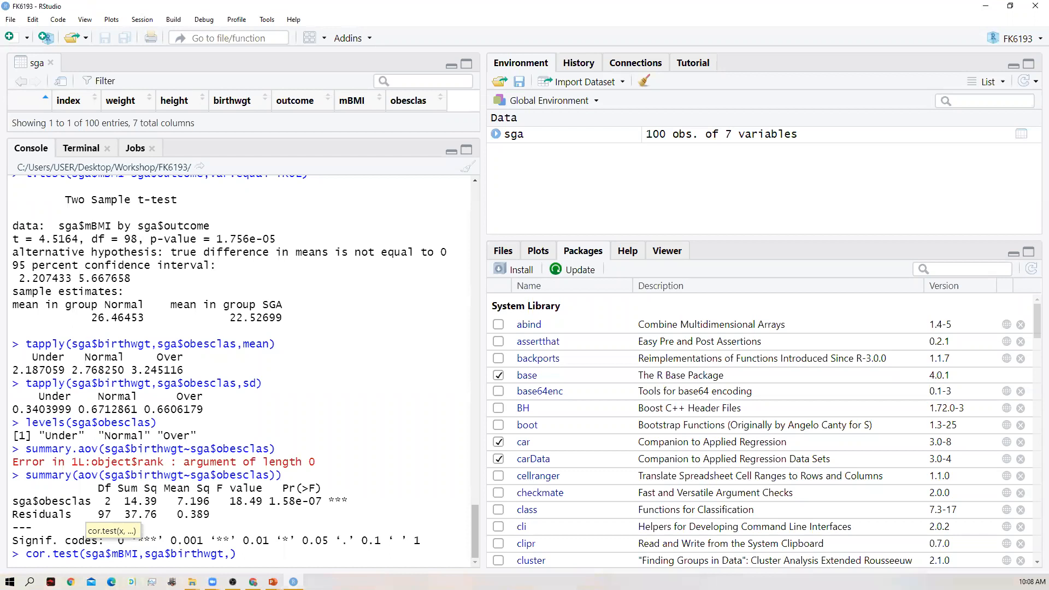
{"action": "type", "text": "method"}
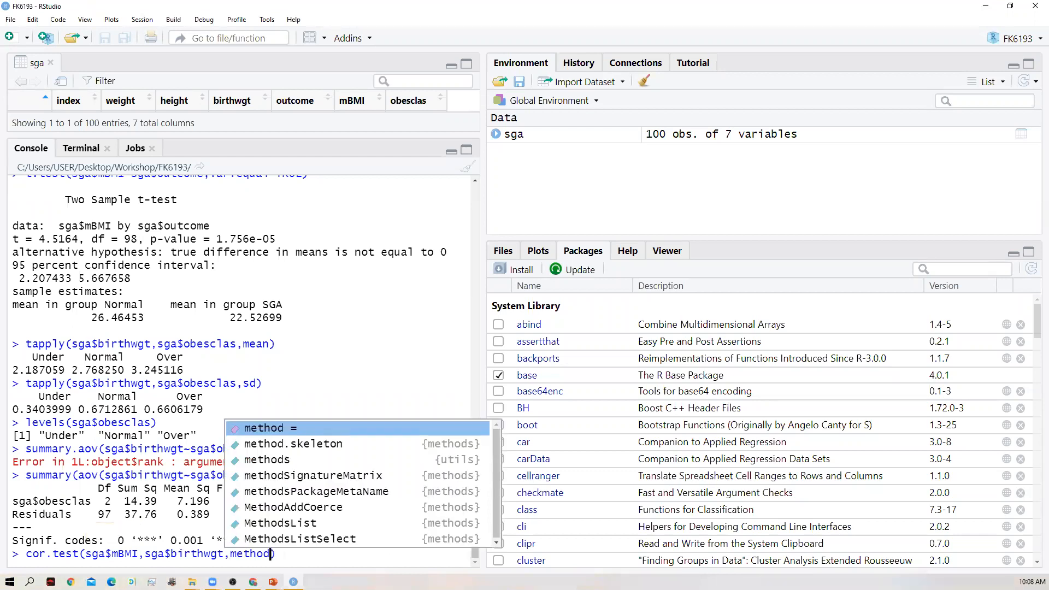
{"action": "key", "text": "Escape"}
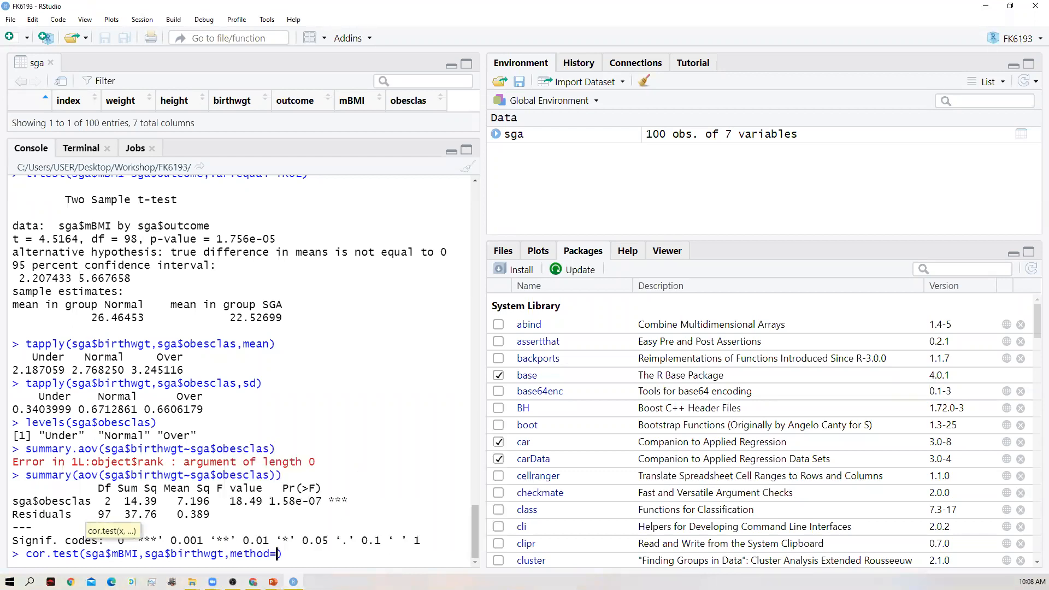
{"action": "type", "text": "=\"pearson"}
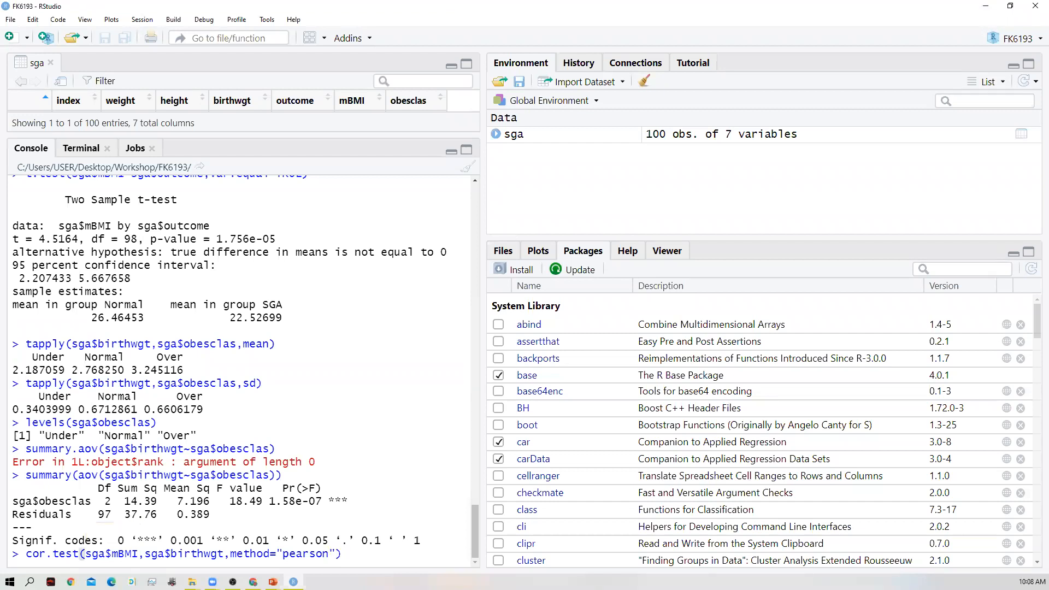
{"action": "key", "text": "Return"}
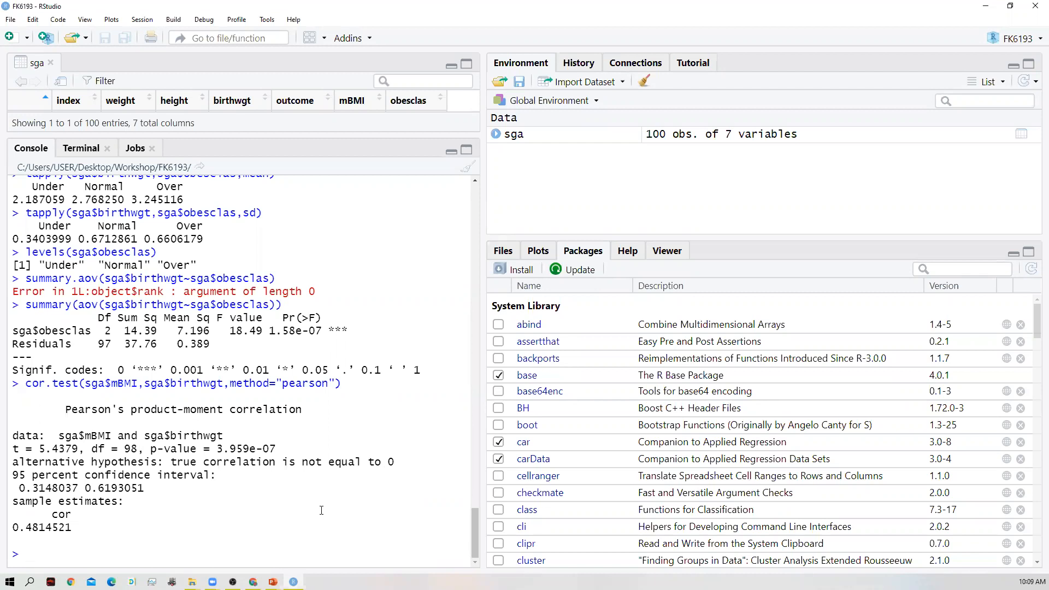
- Start a plot() call in the console with x=sga$mBMI
{"action": "type", "text": "plot"}
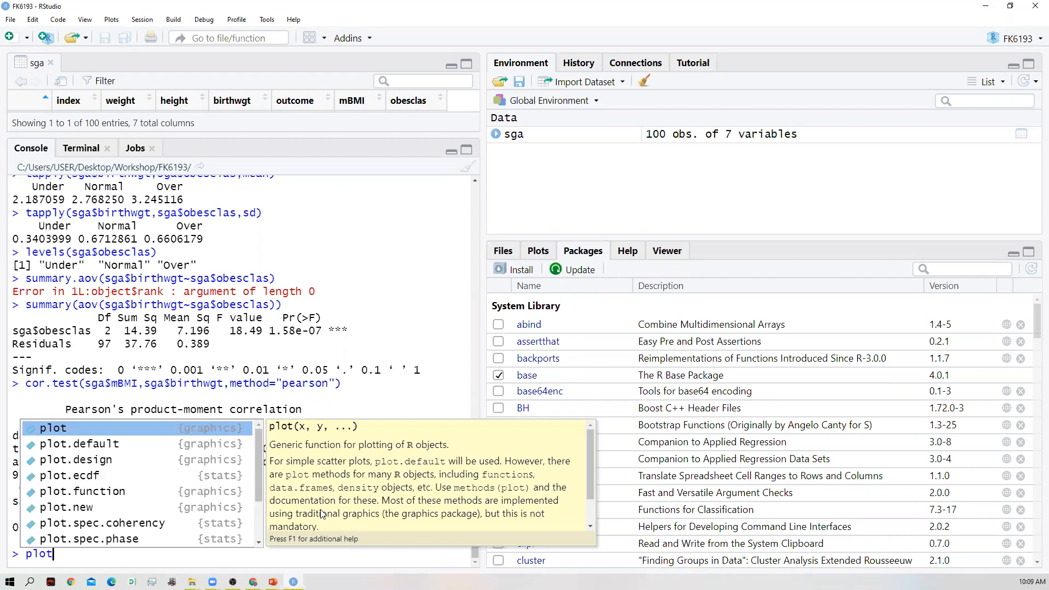
{"action": "type", "text": "(x"}
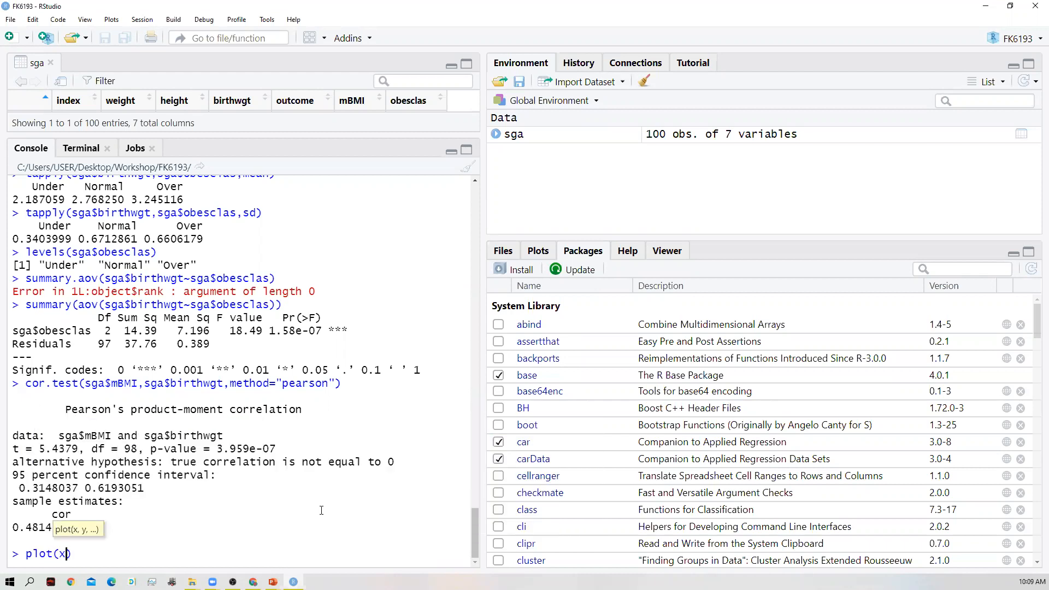
{"action": "type", "text": "=sga$"}
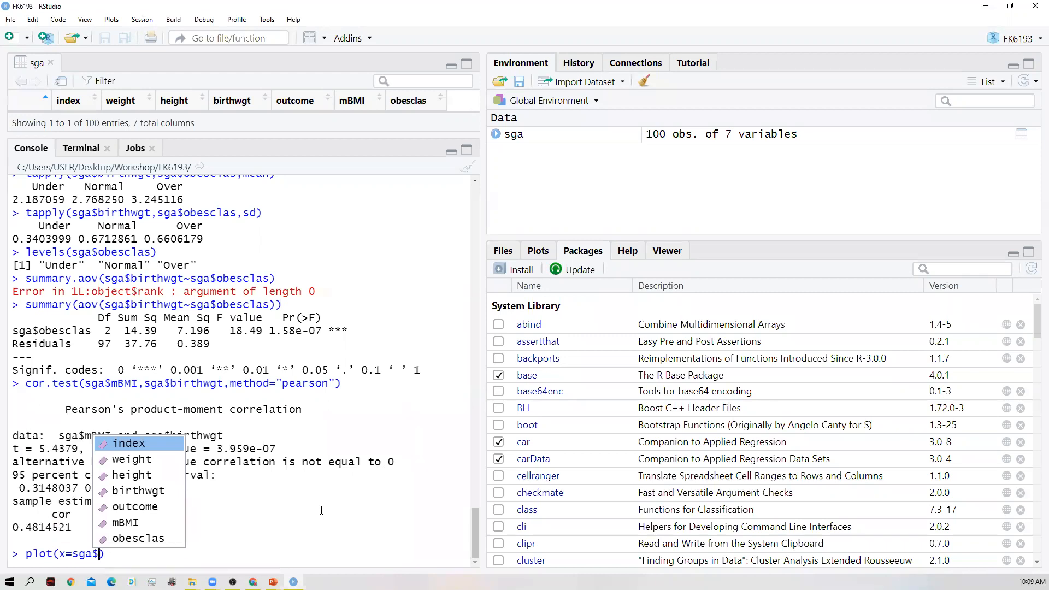
{"action": "key", "text": "Down"}
{"action": "key", "text": "Down"}
{"action": "key", "text": "Down"}
{"action": "key", "text": "Down"}
{"action": "key", "text": "Down"}
{"action": "key", "text": "Return"}
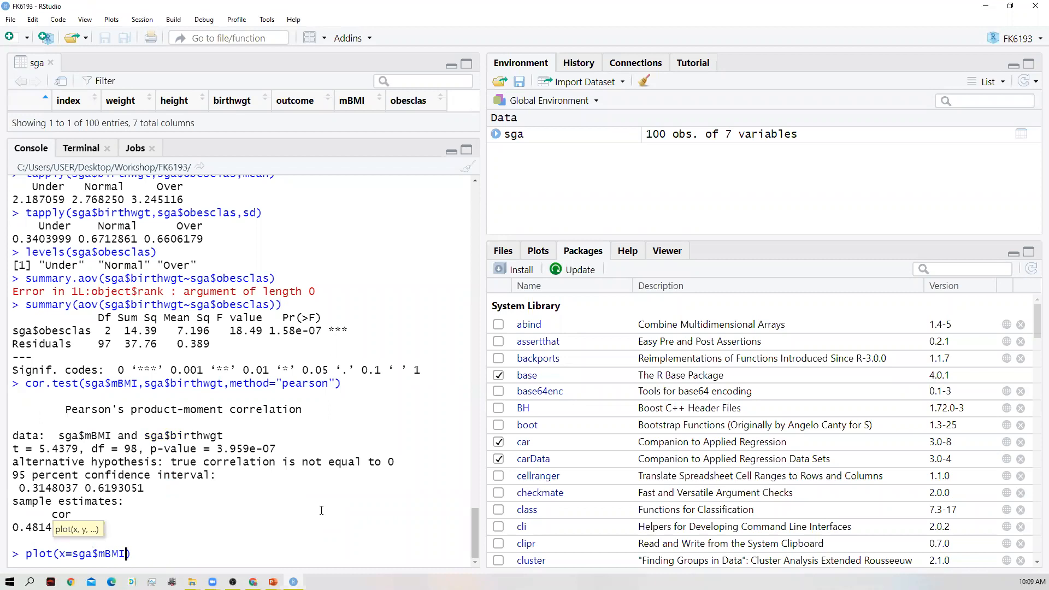
- Add y=sga$birthwgt as the second argument of the plot() call
{"action": "type", "text": ",y=sga$"}
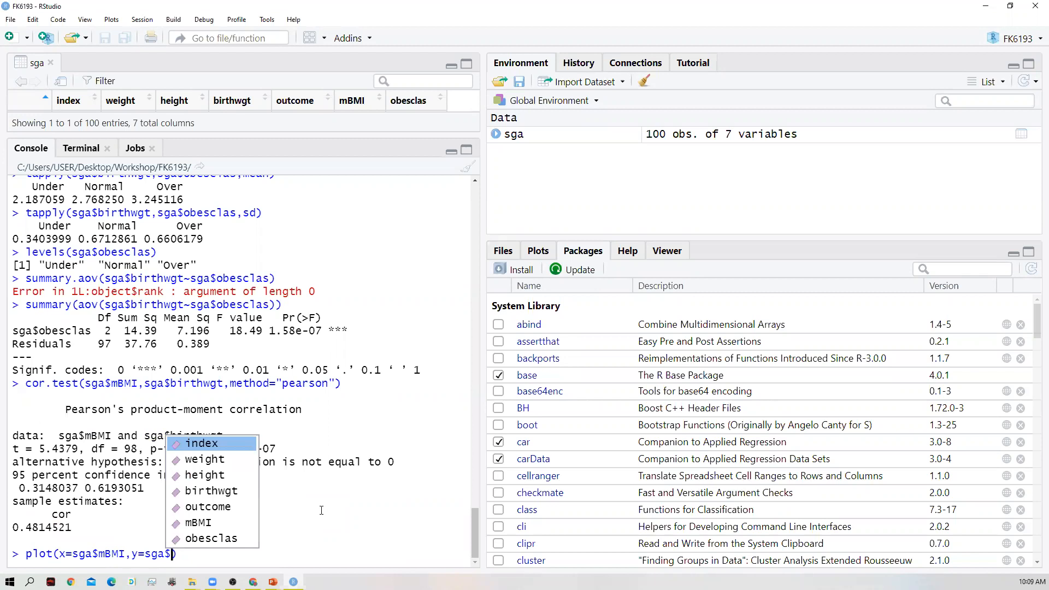
{"action": "key", "text": "Down"}
{"action": "key", "text": "Down"}
{"action": "key", "text": "Down"}
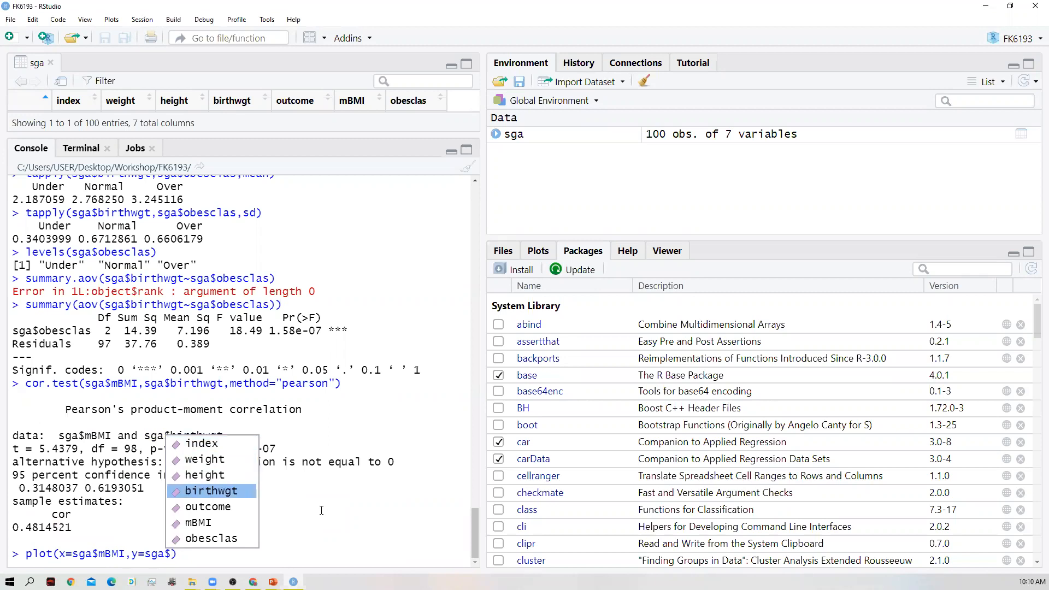
{"action": "key", "text": "Return"}
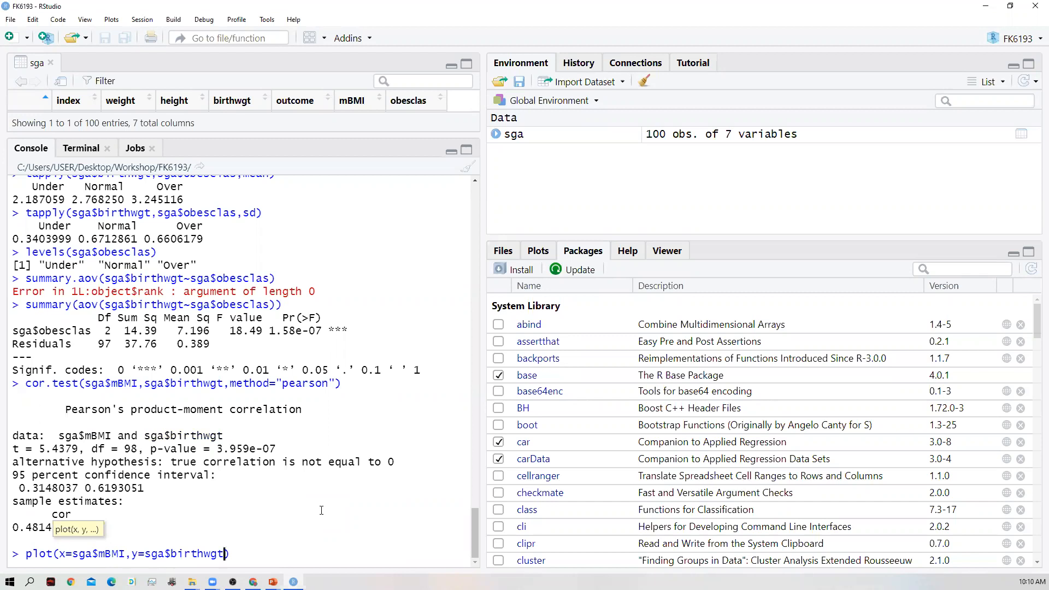
- Set the plot type to 'b' and run plot(x=sga$mBMI,y=sga$birthwgt, type='b')
{"action": "type", "text": ", type"}
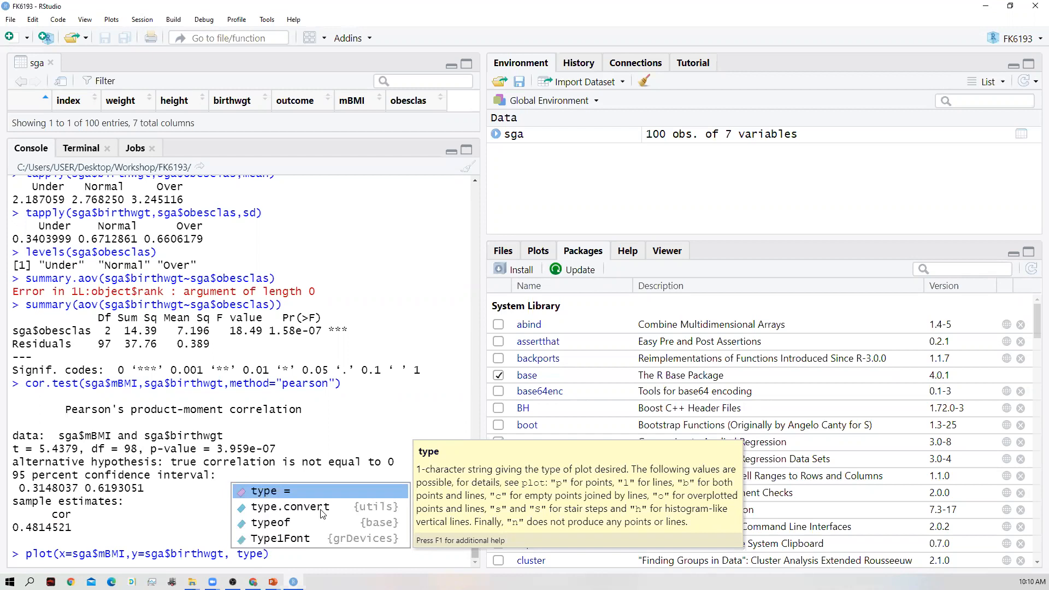
{"action": "type", "text": "="}
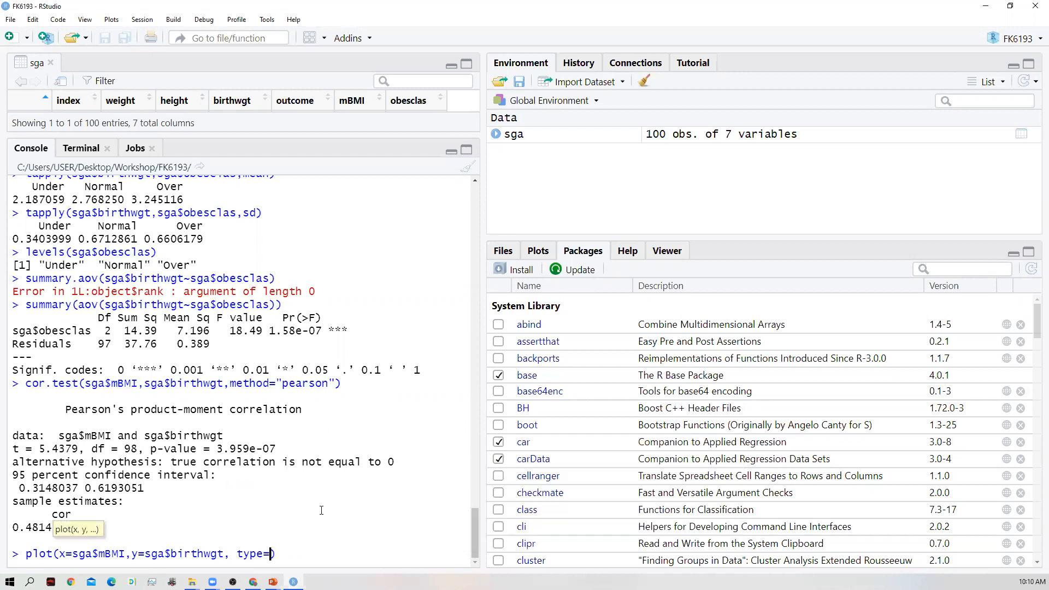
{"action": "type", "text": "'b"}
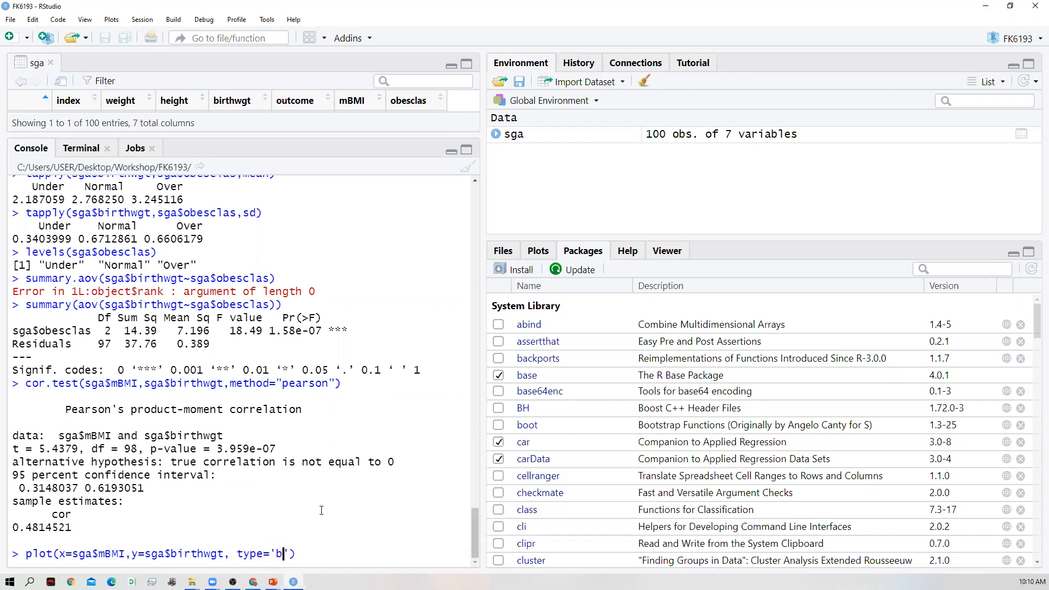
{"action": "key", "text": "Right"}
{"action": "key", "text": "Return"}
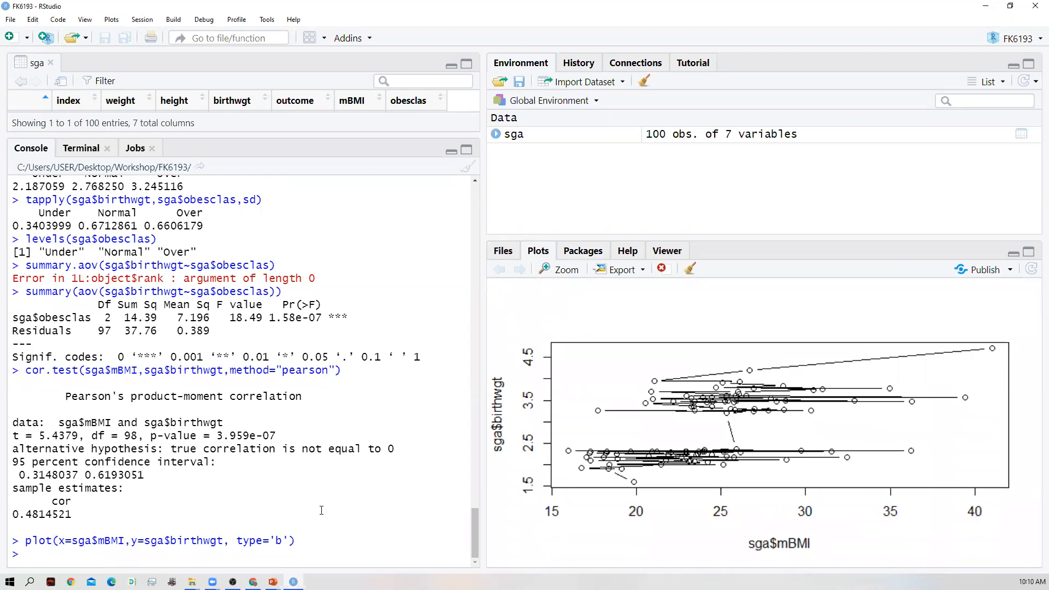
- Recall the plot() command, change its type to 'p', and run it to draw a points-only scatter plot
{"action": "key", "text": "Up"}
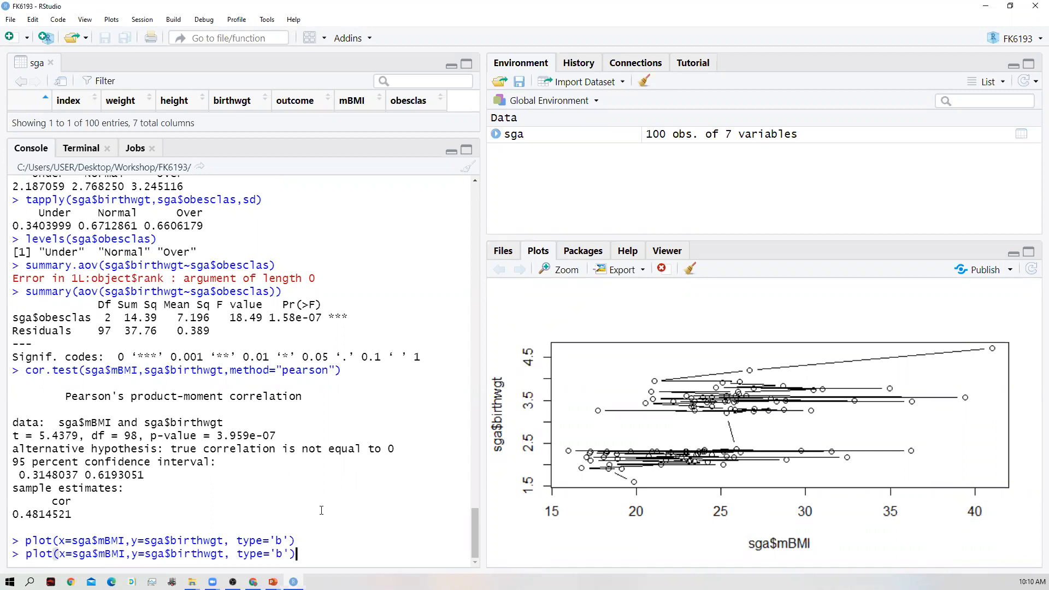
{"action": "key", "text": "Left"}
{"action": "key", "text": "Left"}
{"action": "key", "text": "BackSpace"}
{"action": "type", "text": "p"}
{"action": "key", "text": "Return"}
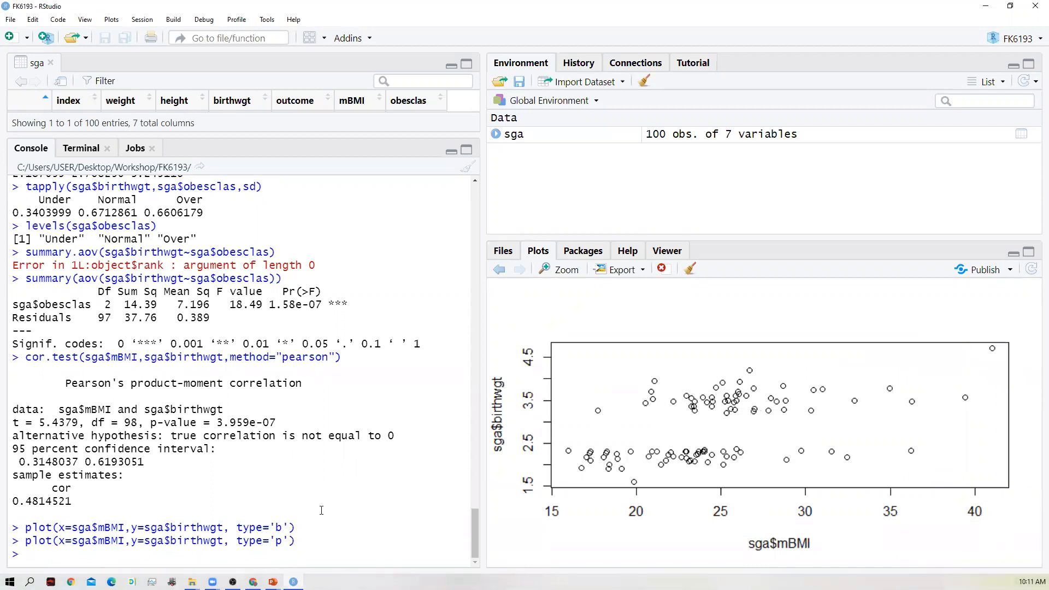
- Recall the plot() command, clear the value of its type argument, and bring up the help listing the possible plot types
{"action": "key", "text": "Up"}
{"action": "key", "text": "Left"}
{"action": "key", "text": "Left"}
{"action": "key", "text": "Right"}
{"action": "key", "text": "BackSpace"}
{"action": "key", "text": "BackSpace"}
{"action": "key", "text": "BackSpace"}
{"action": "key", "text": "BackSpace"}
{"action": "key", "text": "BackSpace"}
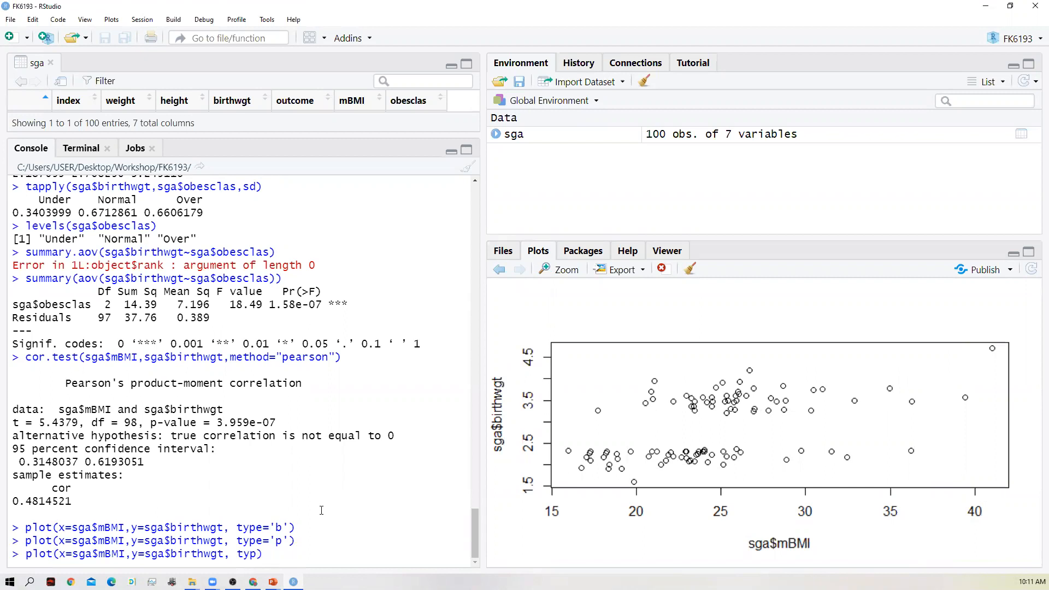
{"action": "type", "text": "e"}
{"action": "key", "text": "Escape"}
{"action": "key", "text": "Tab"}
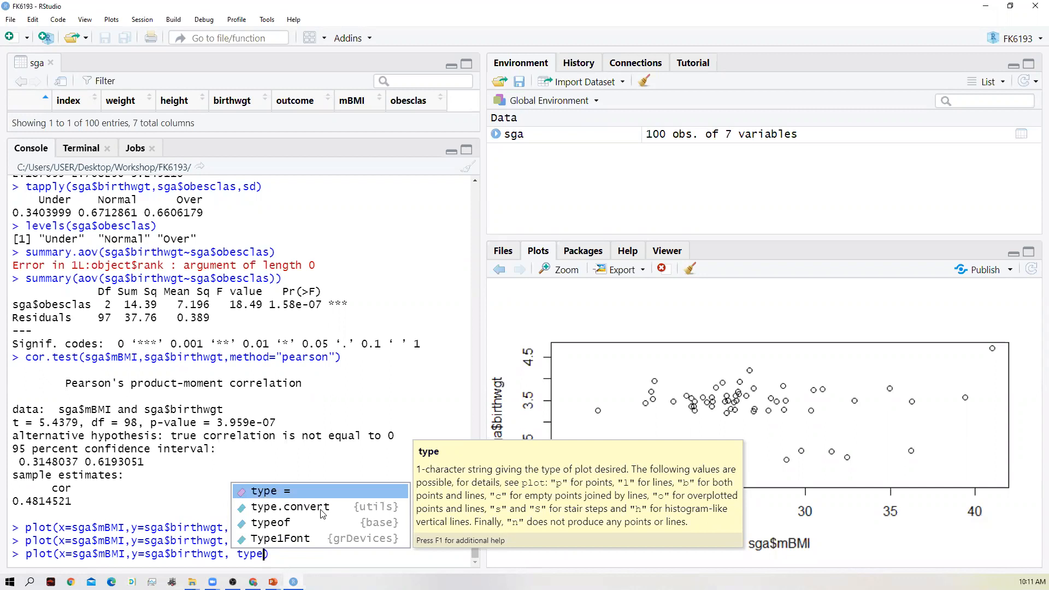
- Set the plot type to 'c' and run plot(x=sga$mBMI,y=sga$birthwgt, type='c')
{"action": "type", "text": "=c"}
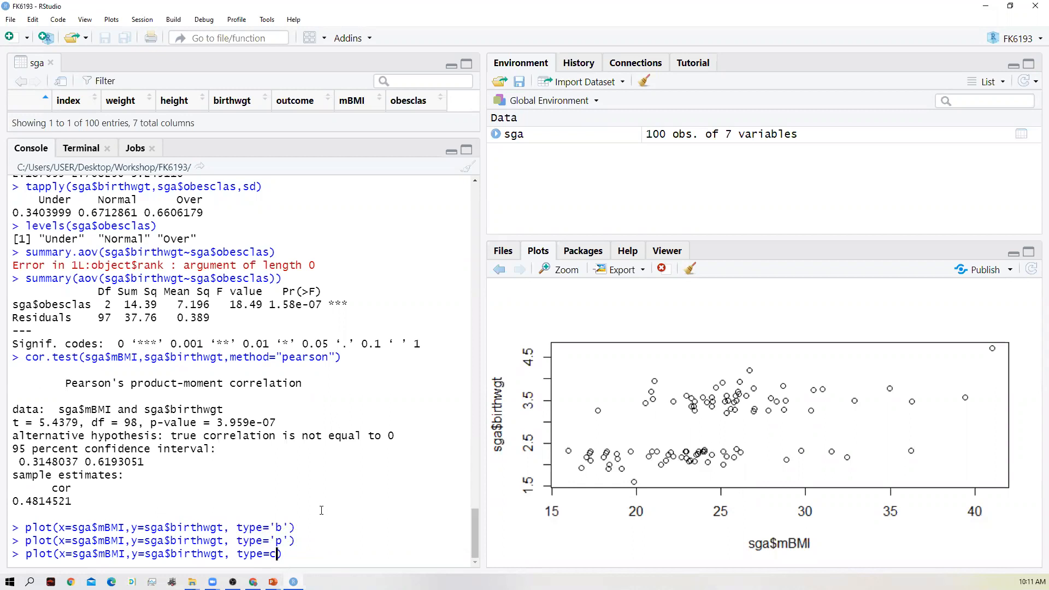
{"action": "key", "text": "Left"}
{"action": "type", "text": "'"}
{"action": "key", "text": "Right"}
{"action": "type", "text": "'"}
{"action": "key", "text": "Return"}
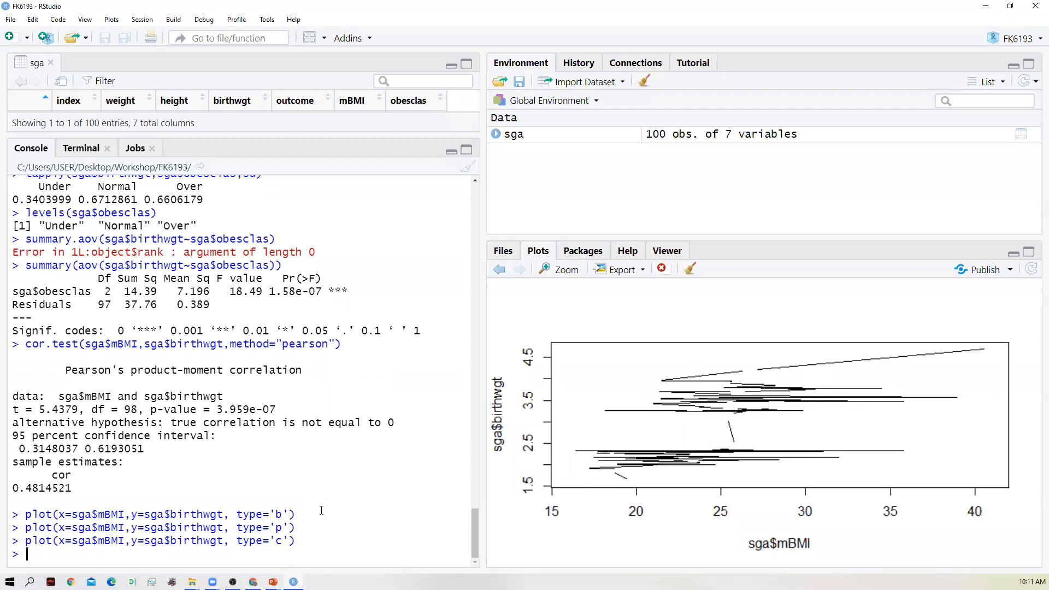
- Recall the plot() command, change its type to 'o', and run it to overplot points and lines
{"action": "key", "text": "Up"}
{"action": "key", "text": "Left"}
{"action": "key", "text": "Left"}
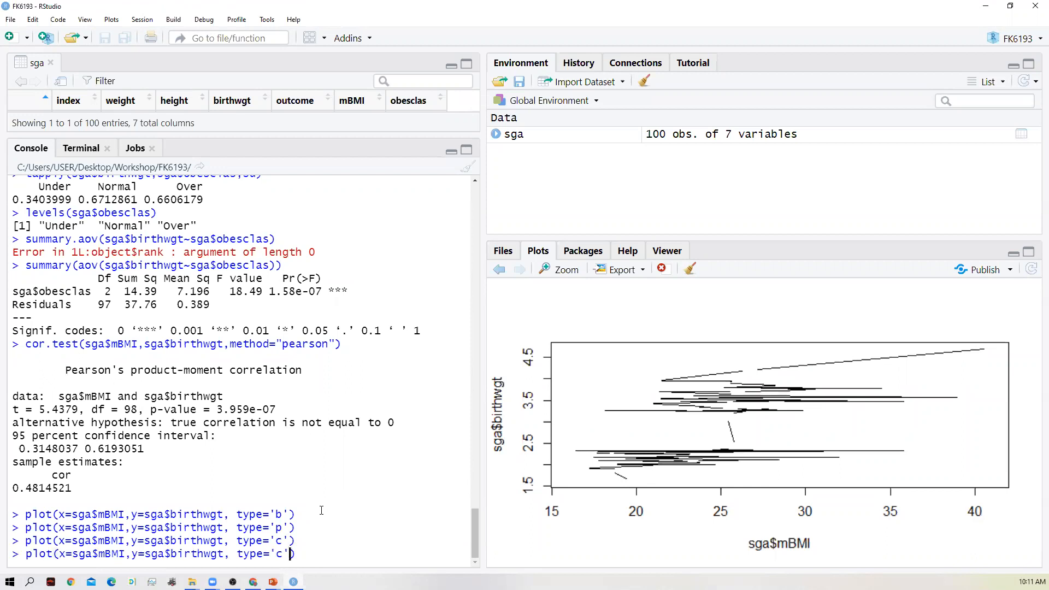
{"action": "key", "text": "BackSpace"}
{"action": "type", "text": "o"}
{"action": "key", "text": "Return"}
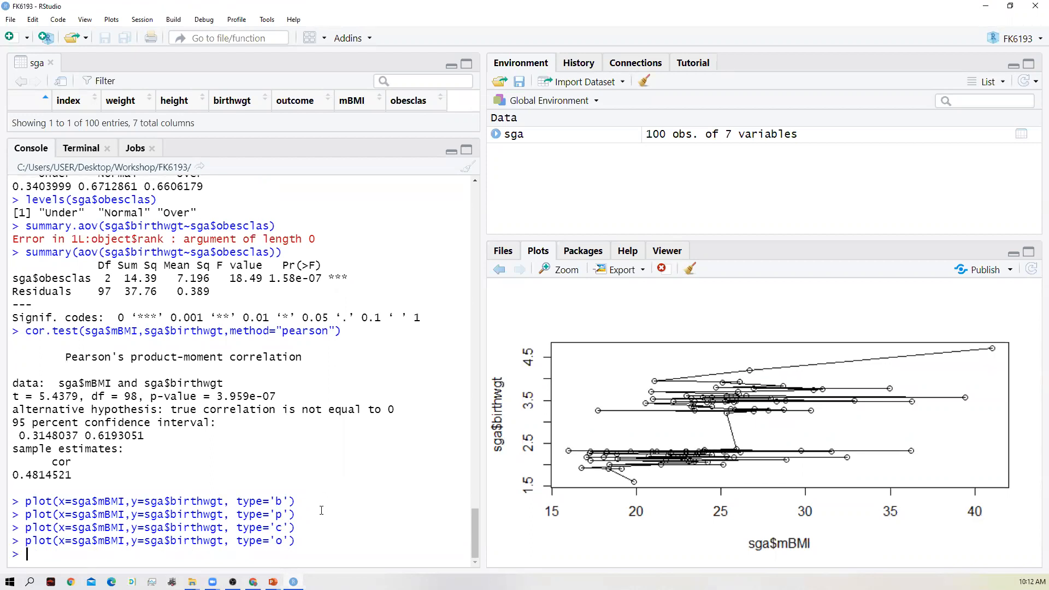
- Change the recalled plot() command's type back to 'p' and run it to redraw the points-only scatter plot
{"action": "key", "text": "Up"}
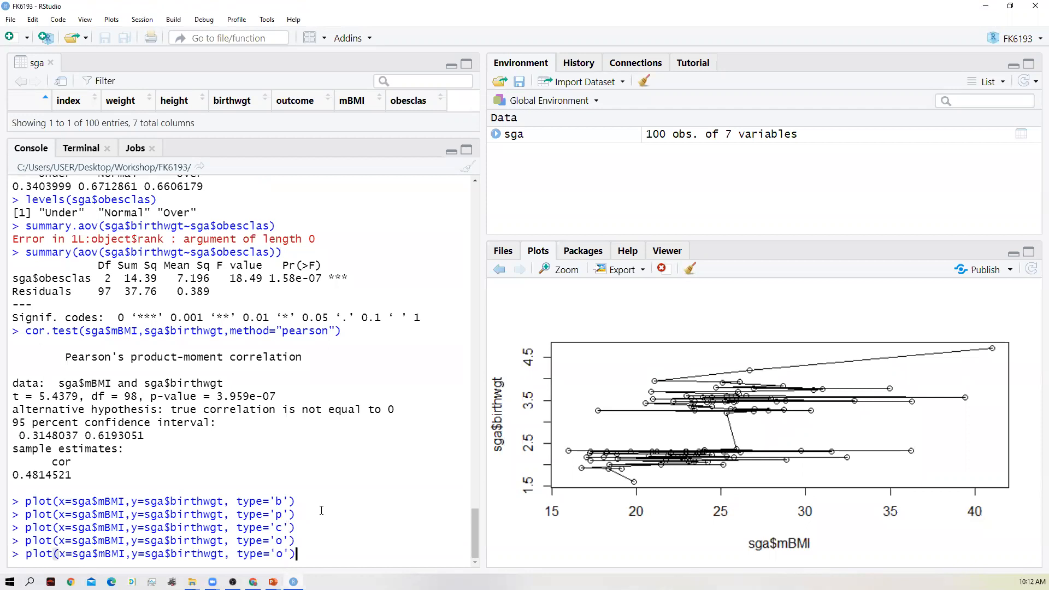
{"action": "key", "text": "Left"}
{"action": "key", "text": "Left"}
{"action": "key", "text": "BackSpace"}
{"action": "type", "text": "p"}
{"action": "key", "text": "Return"}
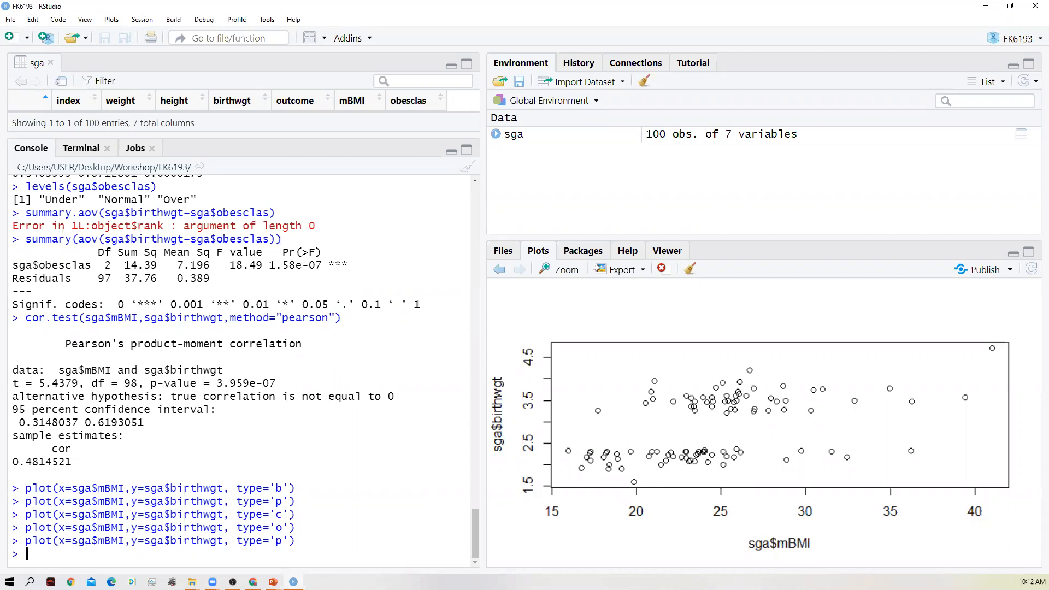
- Start an abline() call containing lm() with sga$birthwgt as the response variable
{"action": "key", "text": "alt+Tab"}
{"action": "type", "text": "abline(lm"}
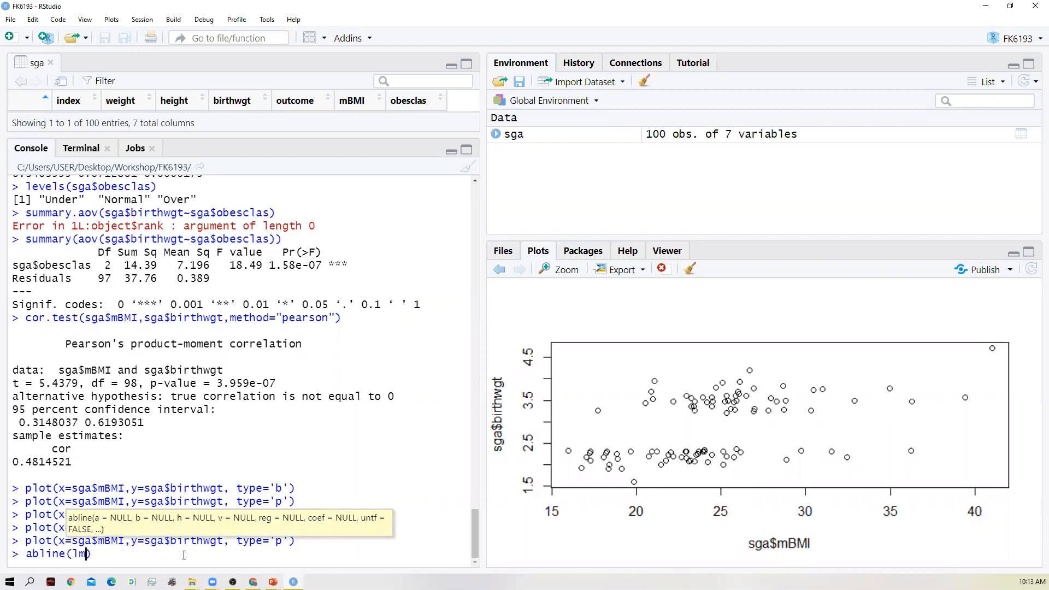
{"action": "type", "text": "("}
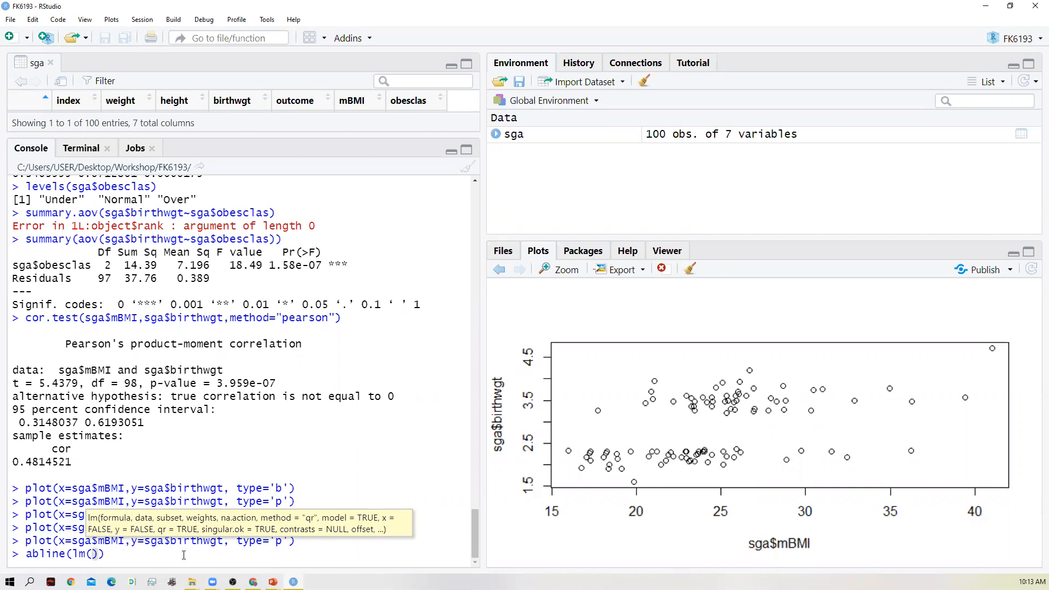
{"action": "type", "text": "sga$"}
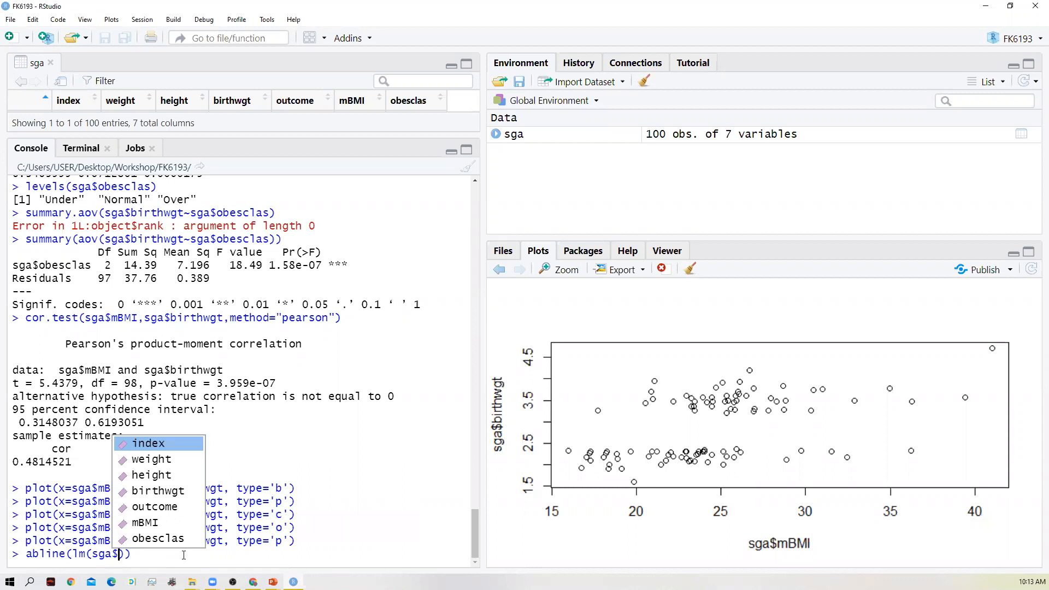
{"action": "key", "text": "Down"}
{"action": "key", "text": "Down"}
{"action": "key", "text": "Down"}
{"action": "key", "text": "Return"}
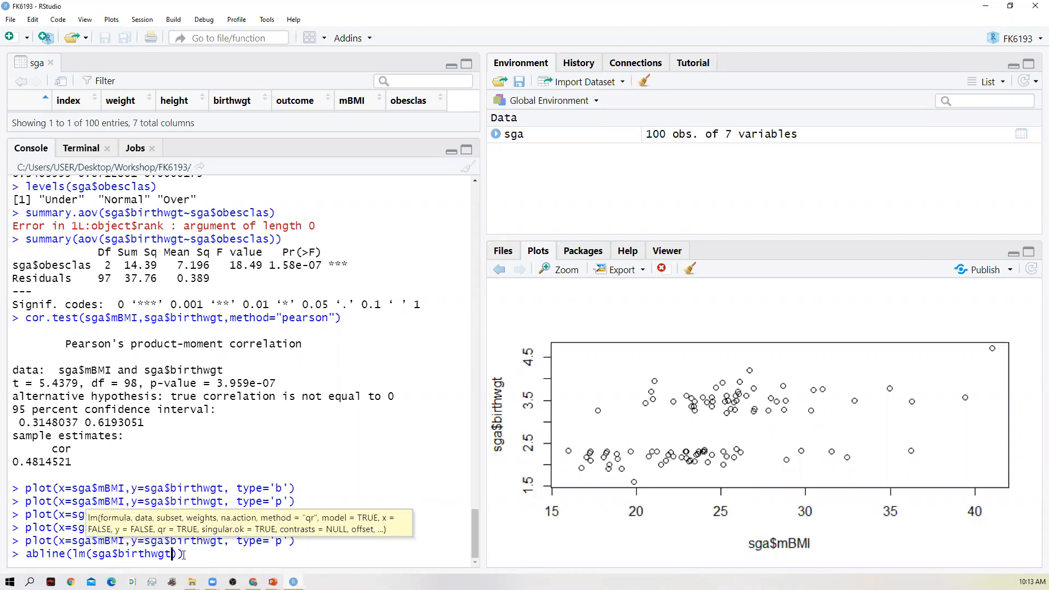
- Complete the lm() formula inside abline() with ~sga$mBMI as the predictor
{"action": "type", "text": "~"}
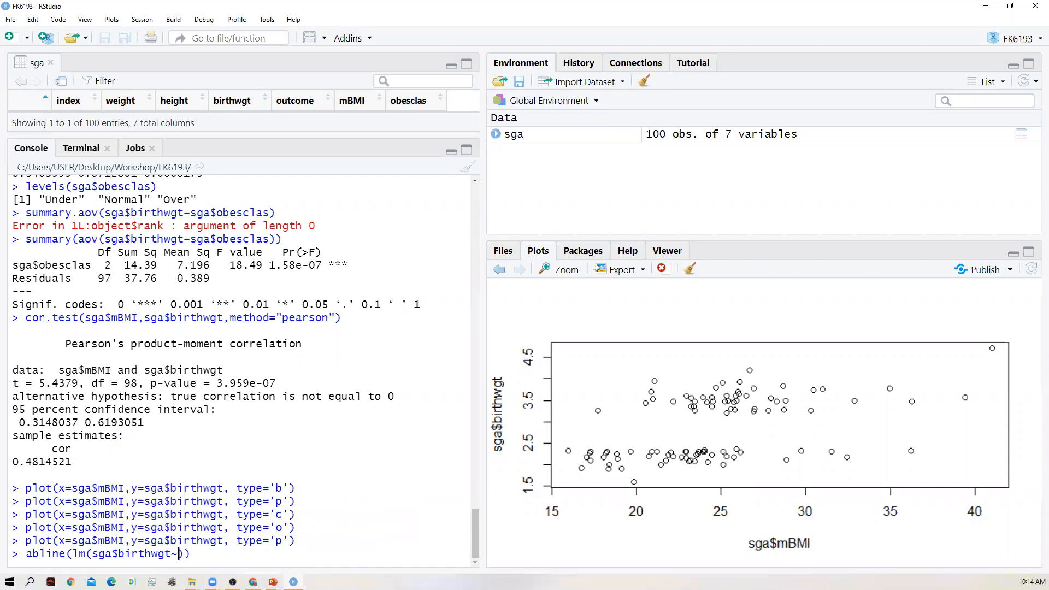
{"action": "type", "text": "sga~"}
{"action": "key", "text": "BackSpace"}
{"action": "type", "text": "$"}
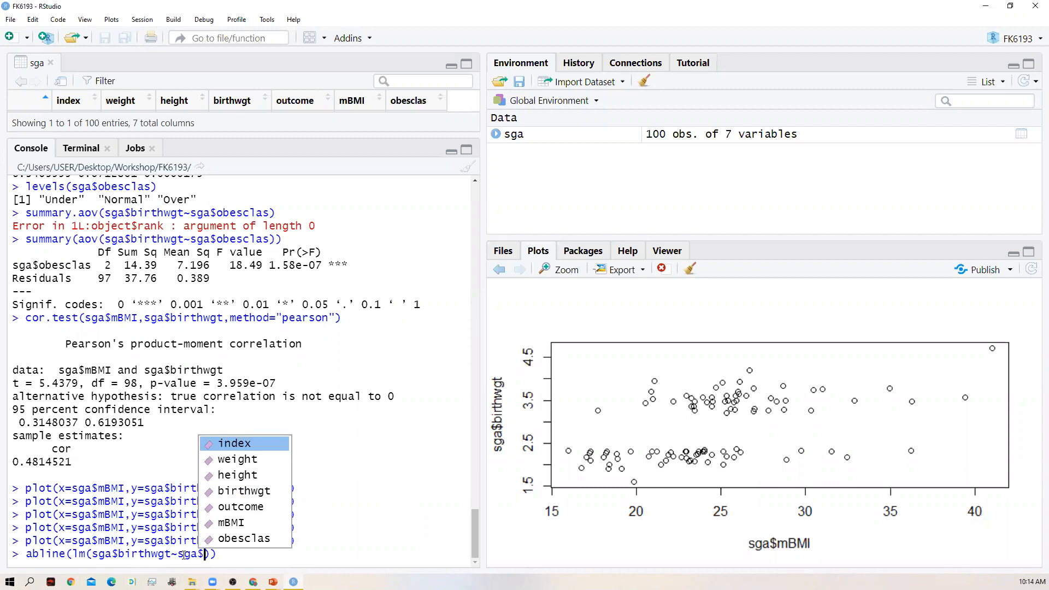
{"action": "key", "text": "Down"}
{"action": "key", "text": "Down"}
{"action": "key", "text": "Down"}
{"action": "key", "text": "Down"}
{"action": "key", "text": "Down"}
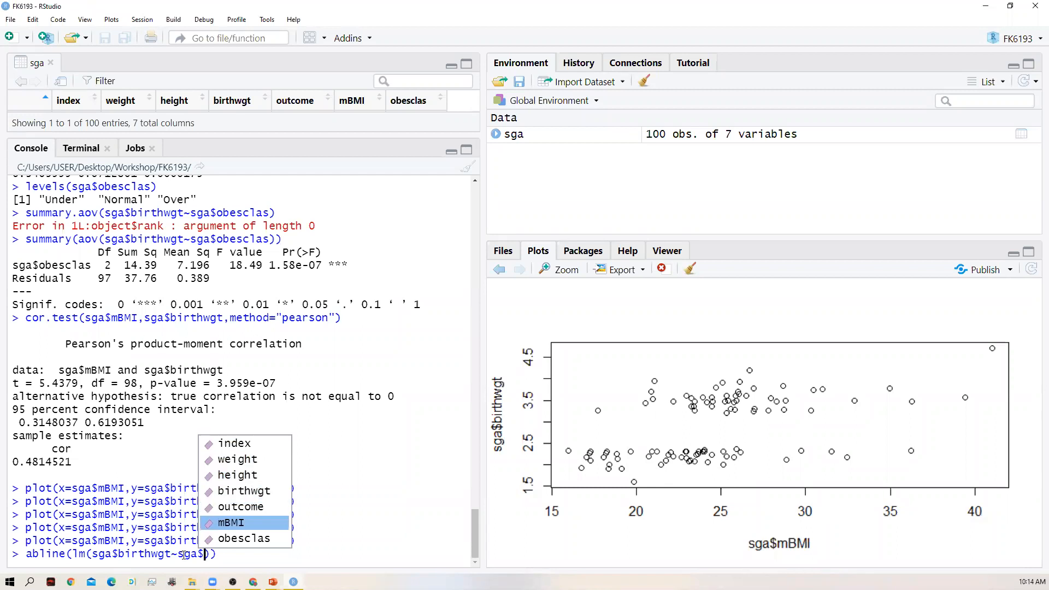
{"action": "key", "text": "Return"}
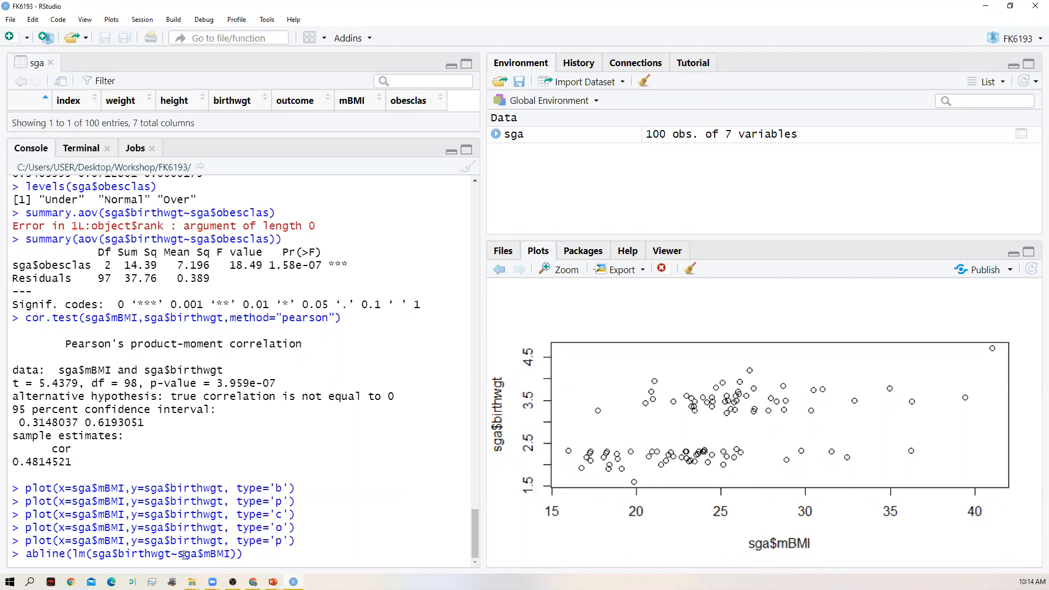
- Add col='red' after the lm() call as the line colour argument of abline()
{"action": "key", "text": "Right"}
{"action": "type", "text": ",col"}
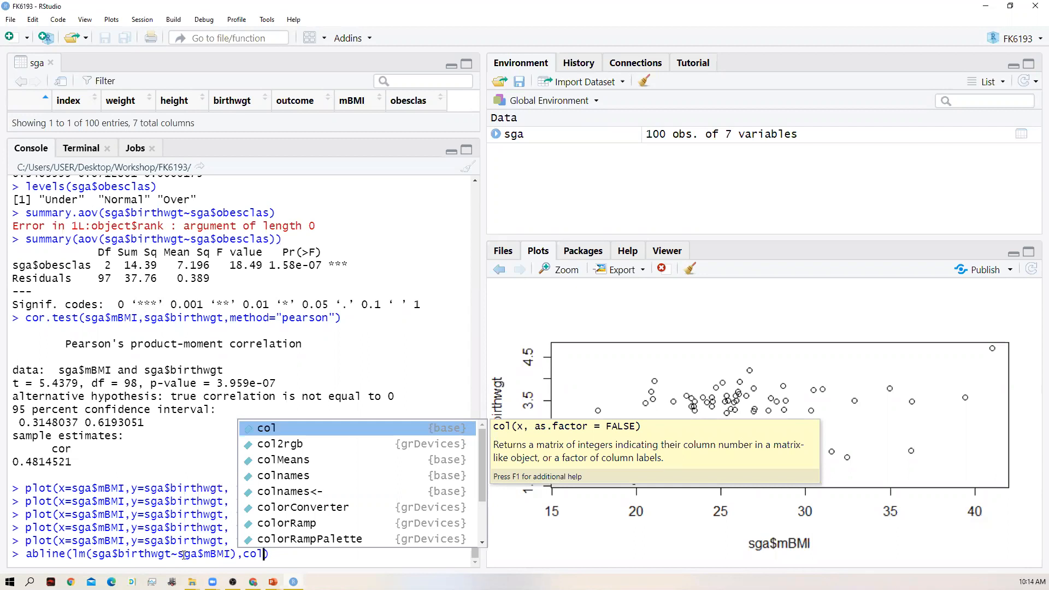
{"action": "type", "text": "=red"}
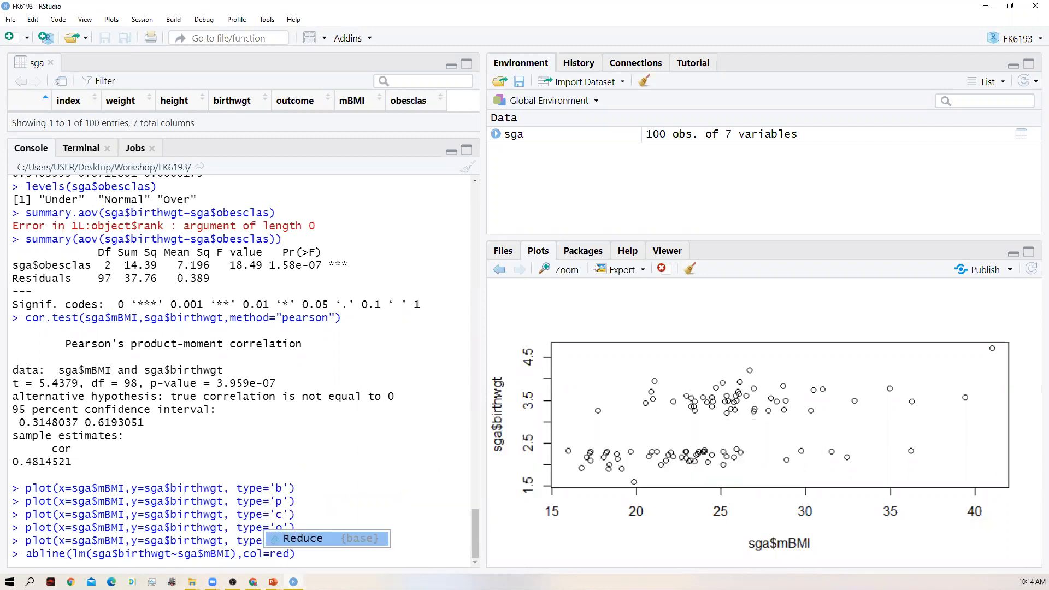
{"action": "key", "text": "Left"}
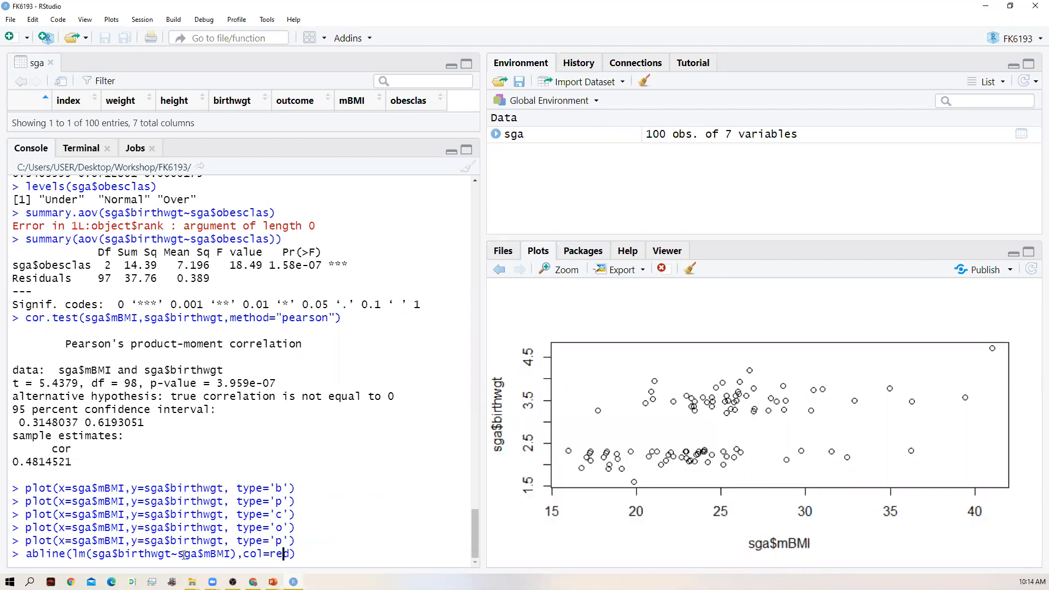
{"action": "key", "text": "Left"}
{"action": "key", "text": "Left"}
{"action": "type", "text": "'"}
{"action": "key", "text": "Right"}
{"action": "key", "text": "Right"}
{"action": "key", "text": "Right"}
{"action": "type", "text": "',lty=2"}
- Add lty=2 to the abline() call and run it to draw the dashed regression line on the scatter plot
{"action": "key", "text": "End"}
{"action": "key", "text": "Return"}
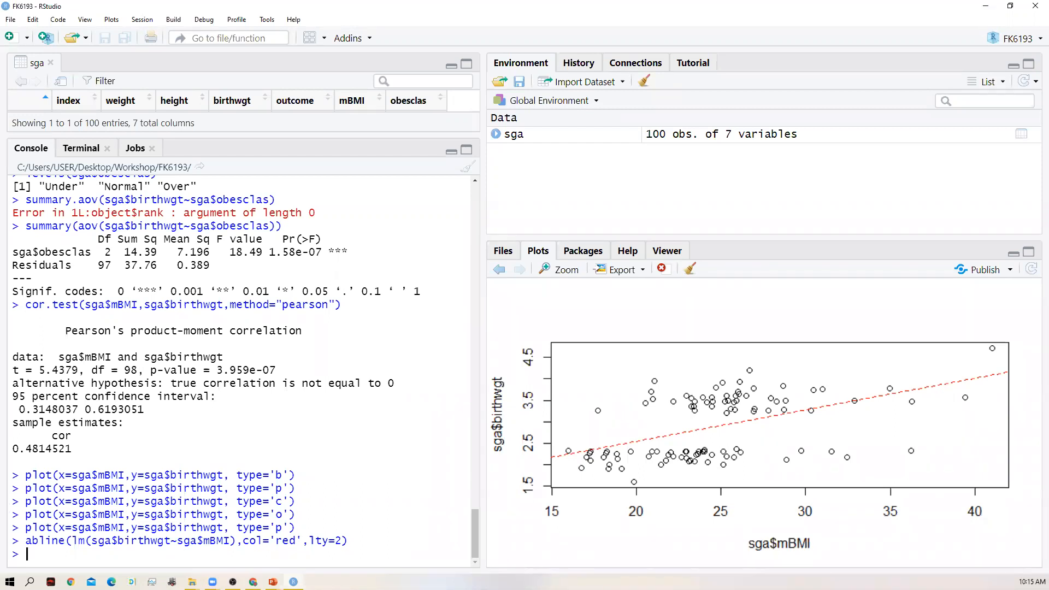
- Start a summary(lm()) call in the console with sga$birthwgt as the response variable
{"action": "key", "text": "alt+Tab"}
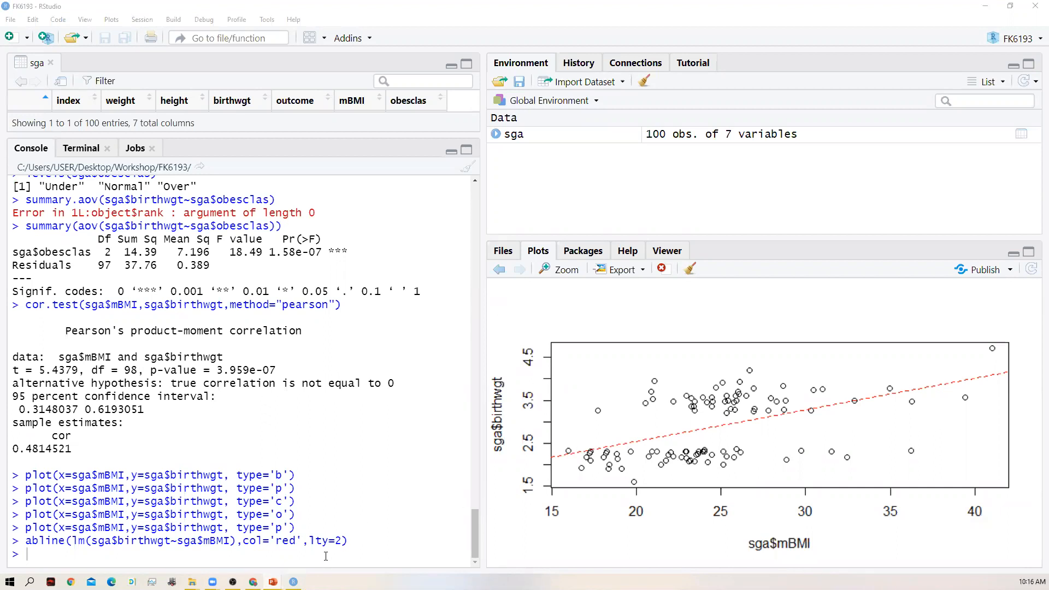
{"action": "type", "text": "summary"}
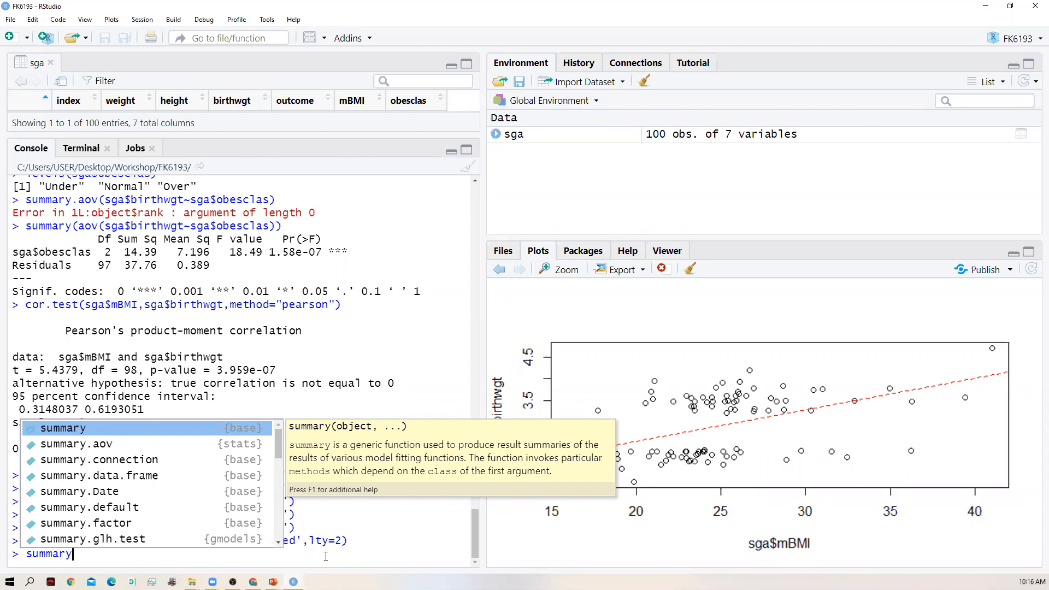
{"action": "type", "text": "("}
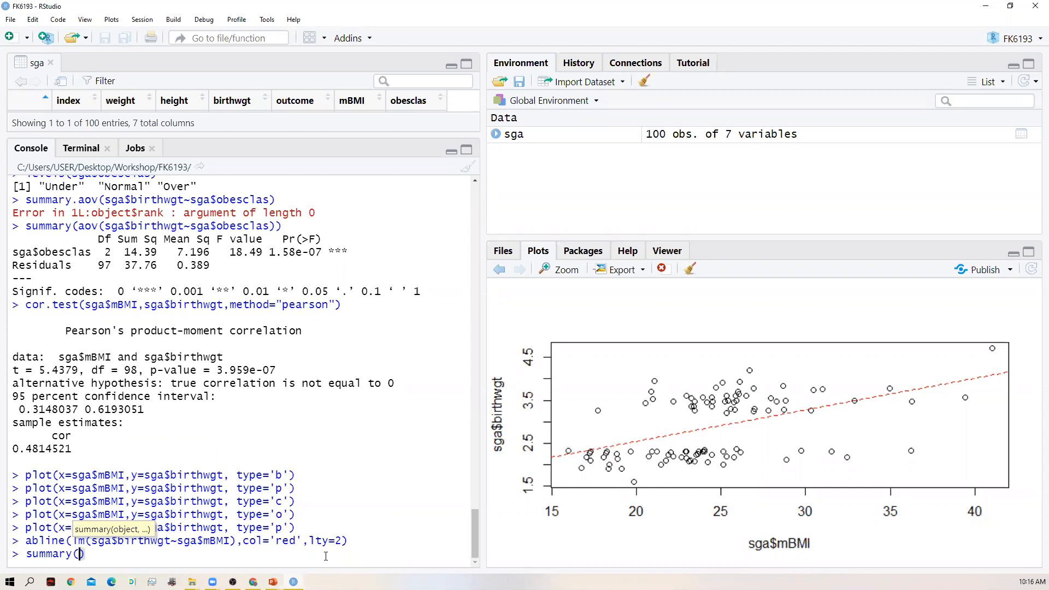
{"action": "type", "text": "lm("}
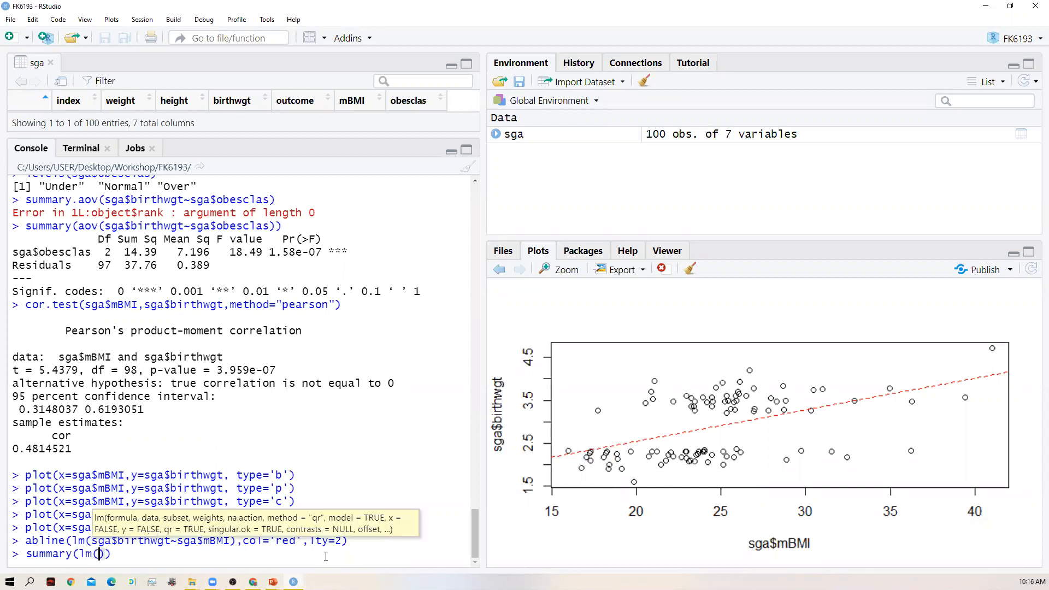
{"action": "type", "text": "sga"}
{"action": "type", "text": "$"}
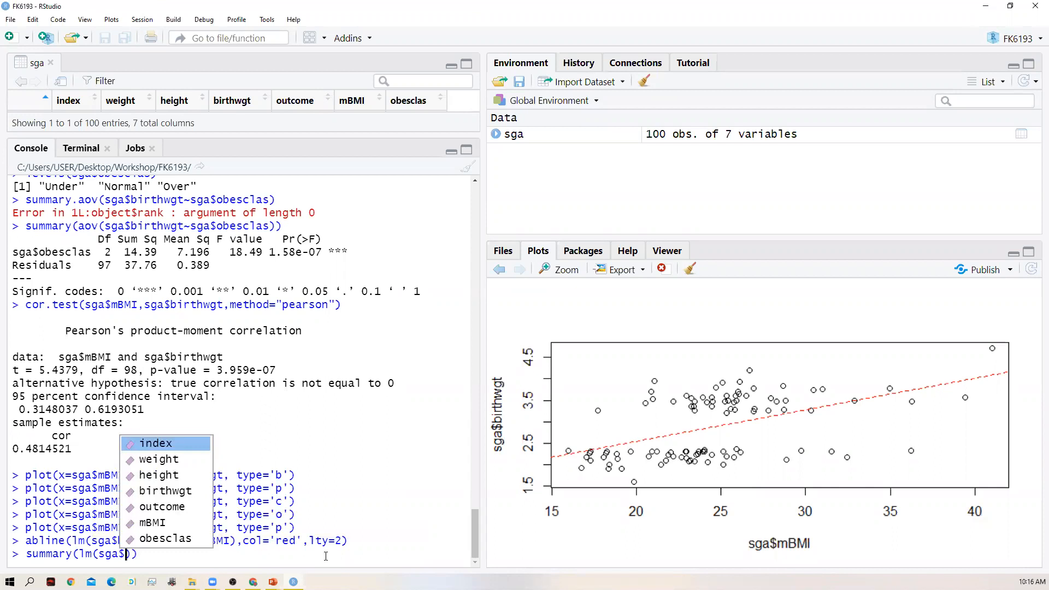
{"action": "key", "text": "Down"}
{"action": "key", "text": "Down"}
{"action": "key", "text": "Down"}
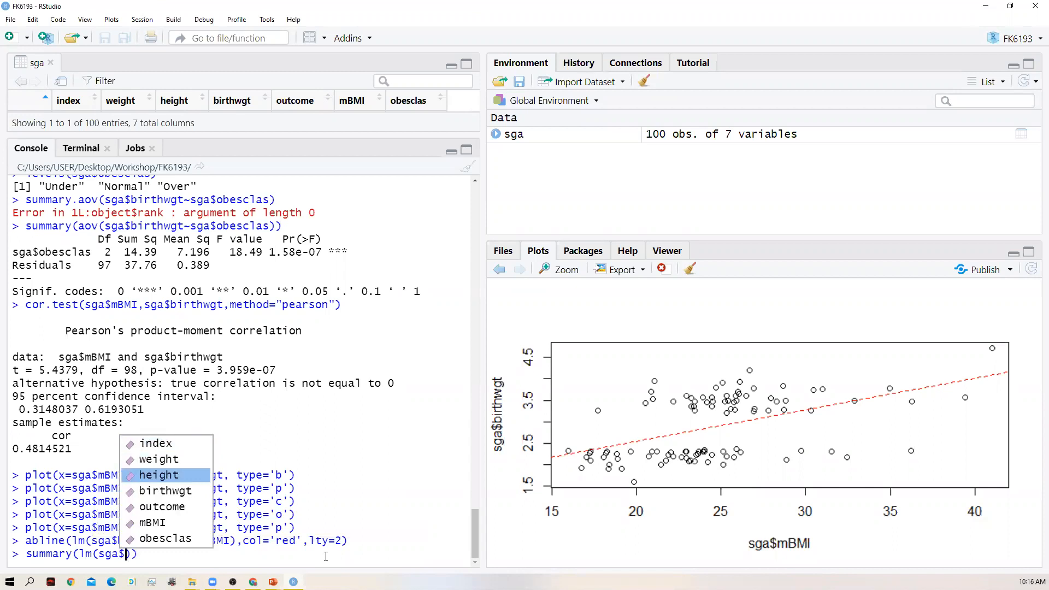
{"action": "key", "text": "Return"}
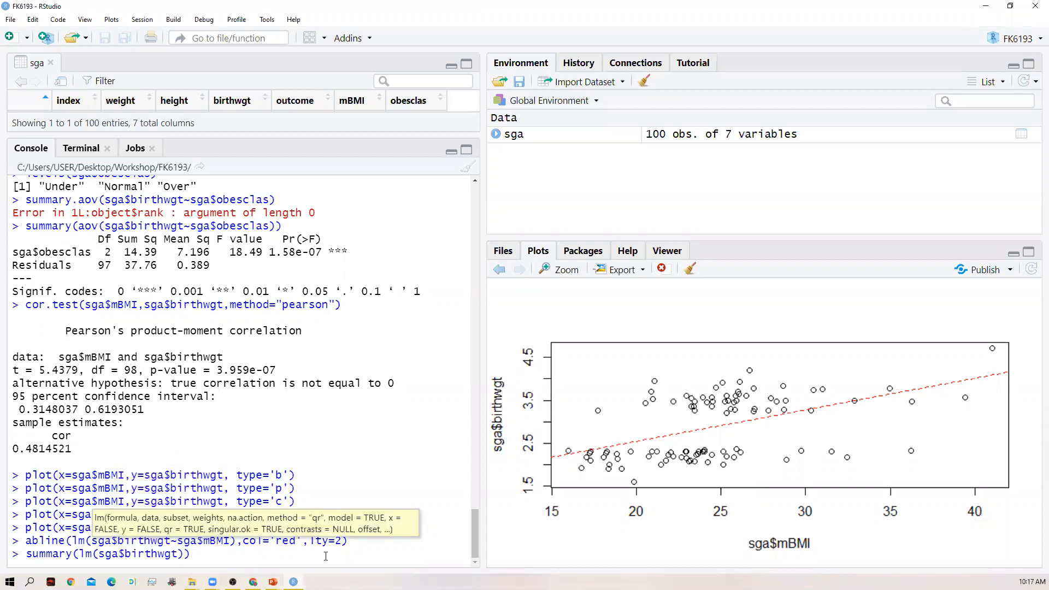
- Add ~sga$mBMI as the predictor and run summary(lm(sga$birthwgt~sga$mBMI)) to output the linear regression summary
{"action": "type", "text": "~sga"}
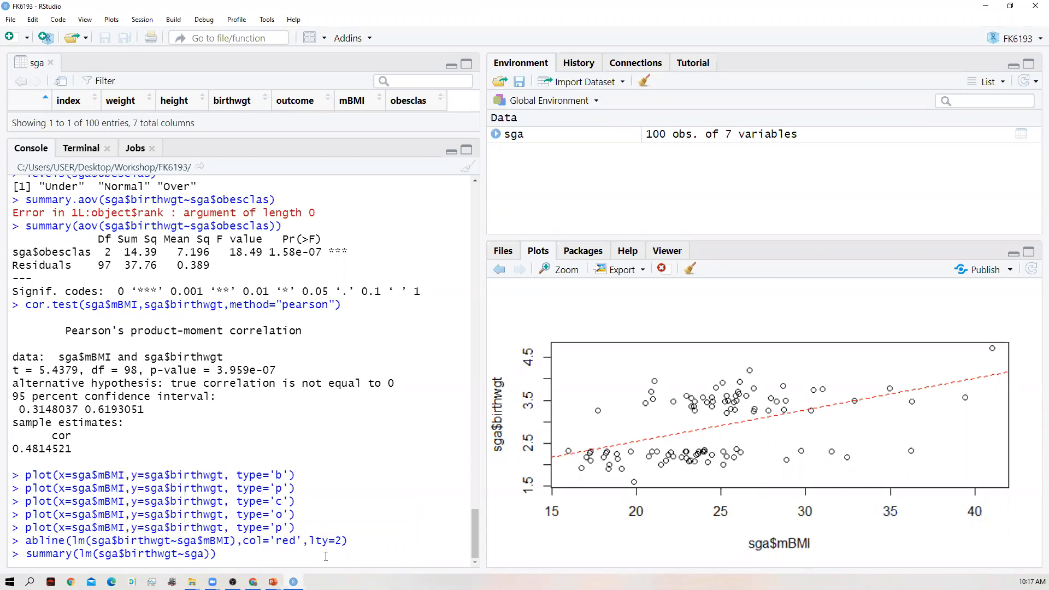
{"action": "type", "text": "$"}
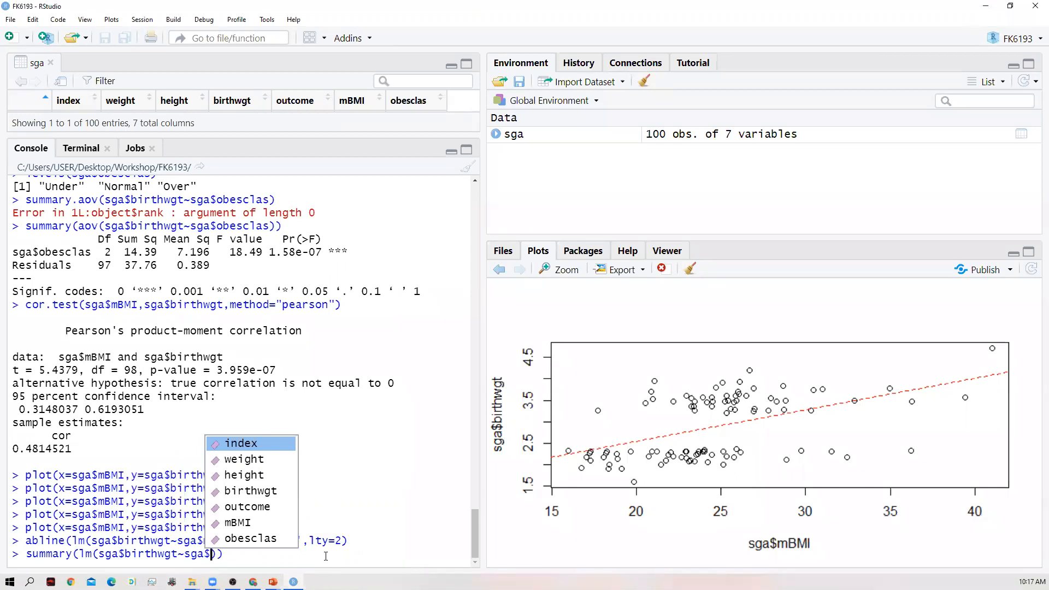
{"action": "key", "text": "Down"}
{"action": "key", "text": "Down"}
{"action": "key", "text": "Down"}
{"action": "key", "text": "Down"}
{"action": "key", "text": "Down"}
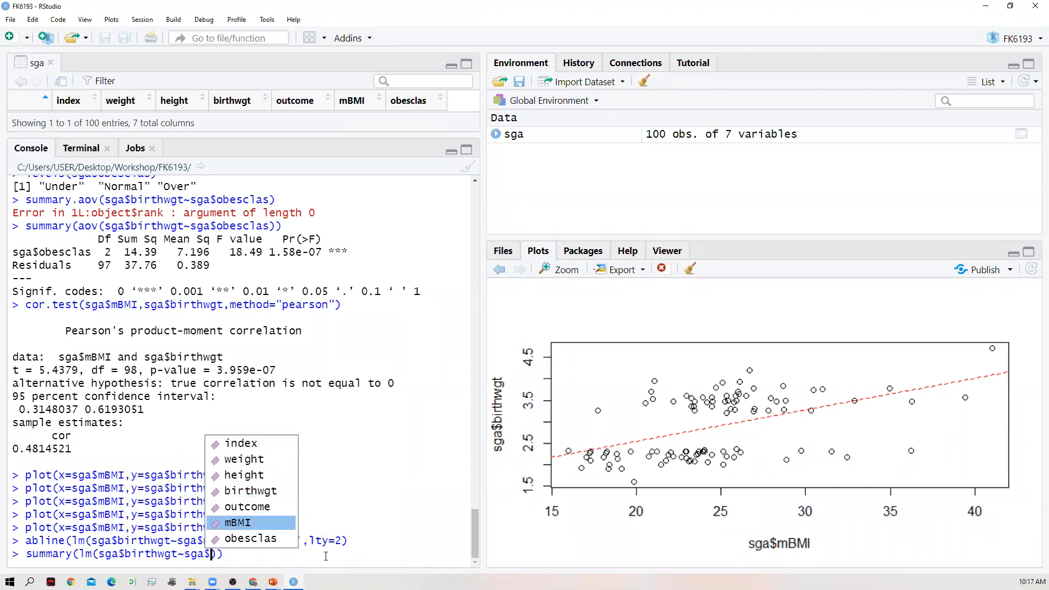
{"action": "key", "text": "Return"}
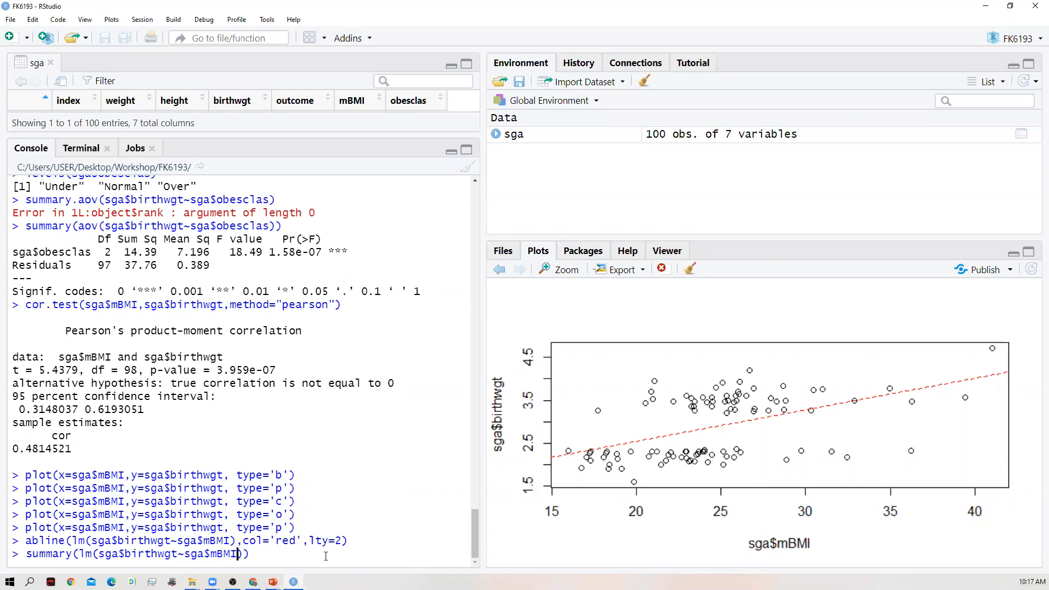
{"action": "key", "text": "Right"}
{"action": "type", "text": ")"}
{"action": "key", "text": "Return"}
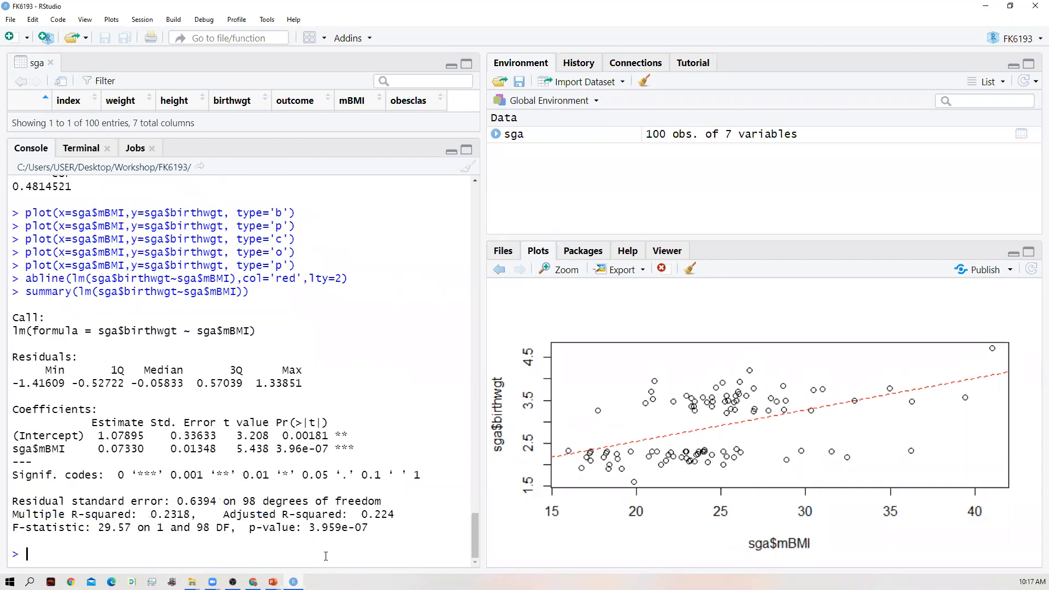